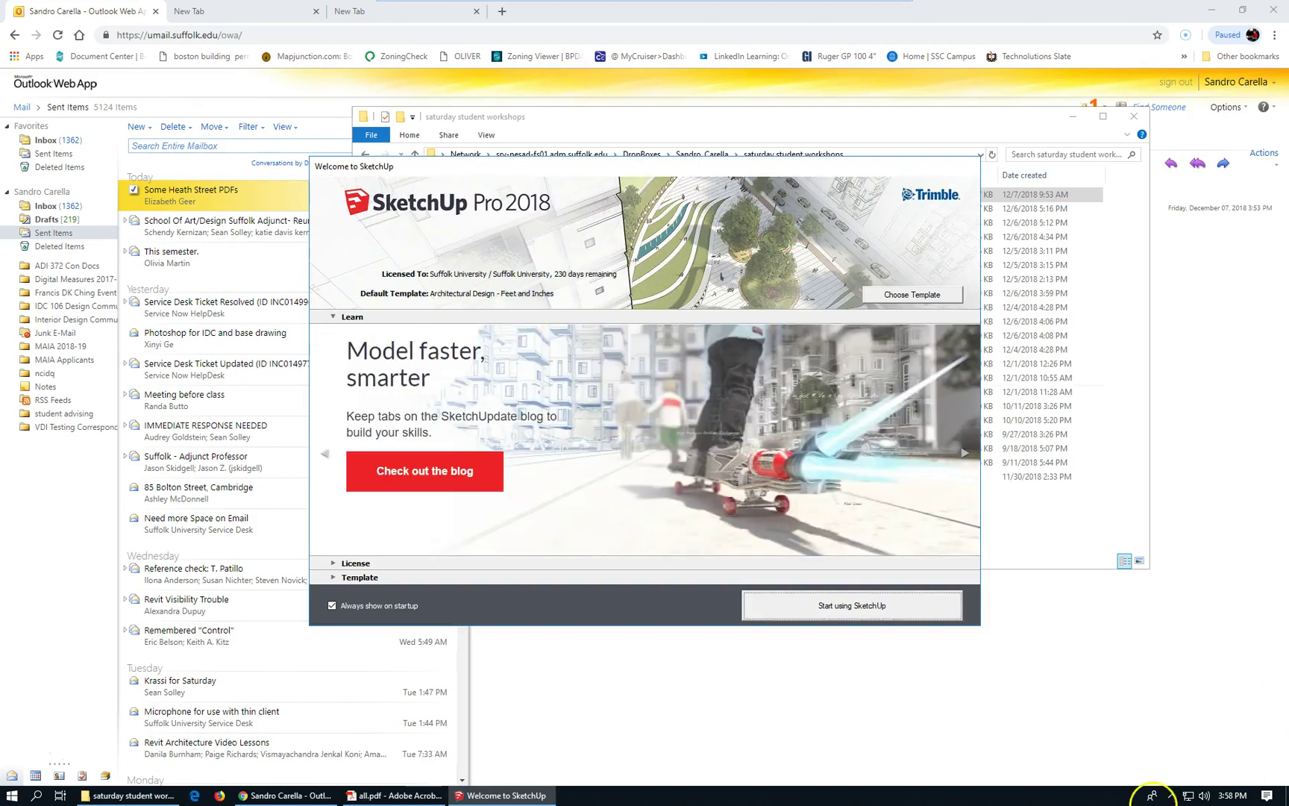
# Step: Enter SketchUp past the welcome screen and launch a V-Ray render of the "light with couches and windows" scene
pyautogui.click(841, 603)
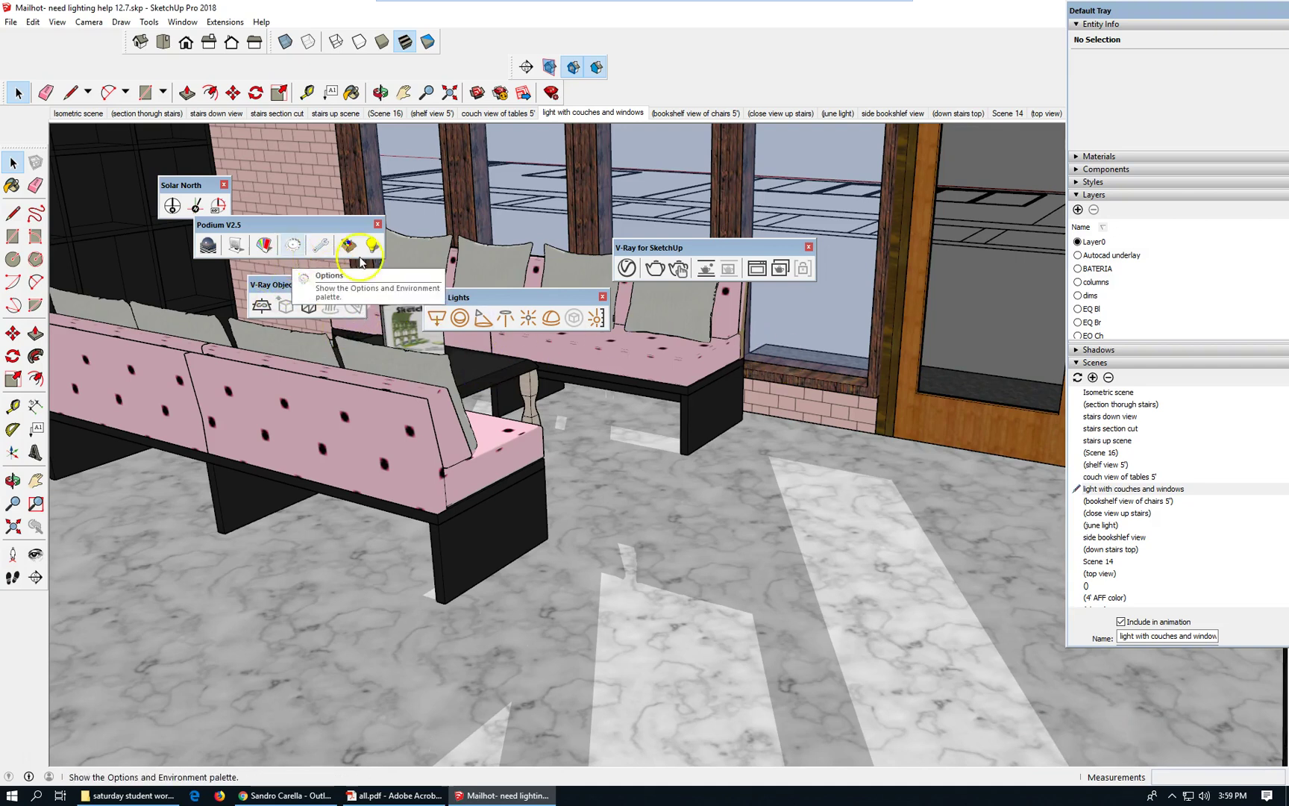
pyautogui.click(656, 268)
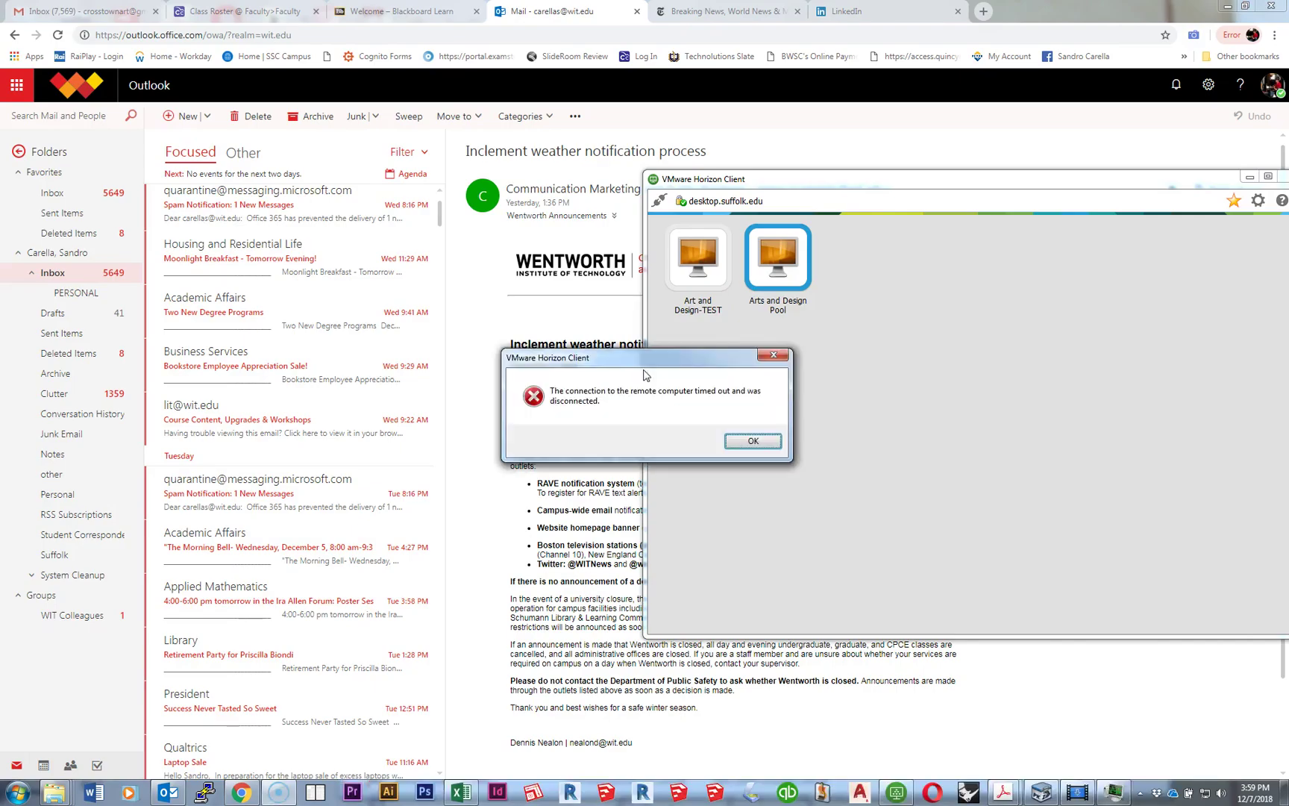
# Step: Dismiss the timeout error and reconnect to the Arts and Design Pool desktop, logging in with the account password
pyautogui.click(754, 441)
pyautogui.doubleClick(765, 272)
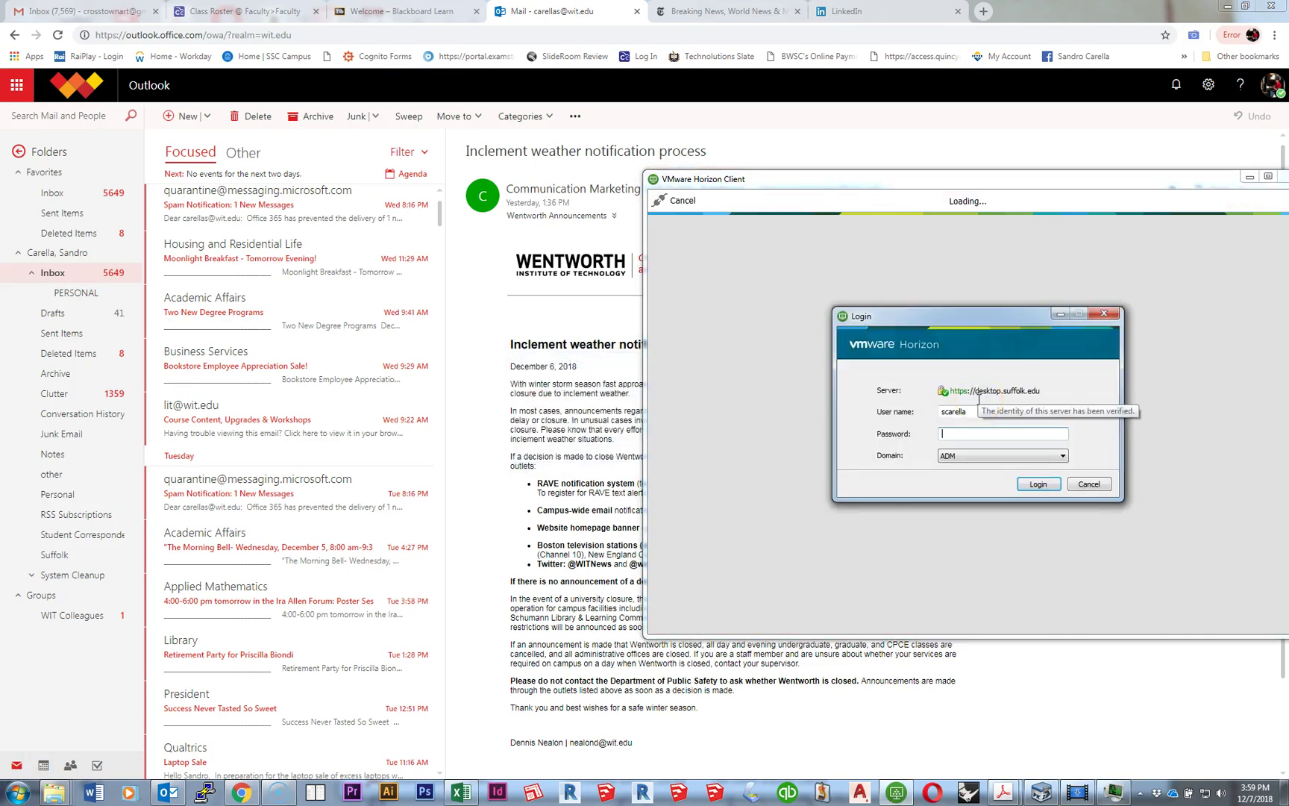
pyautogui.click(944, 433)
pyautogui.write('••')
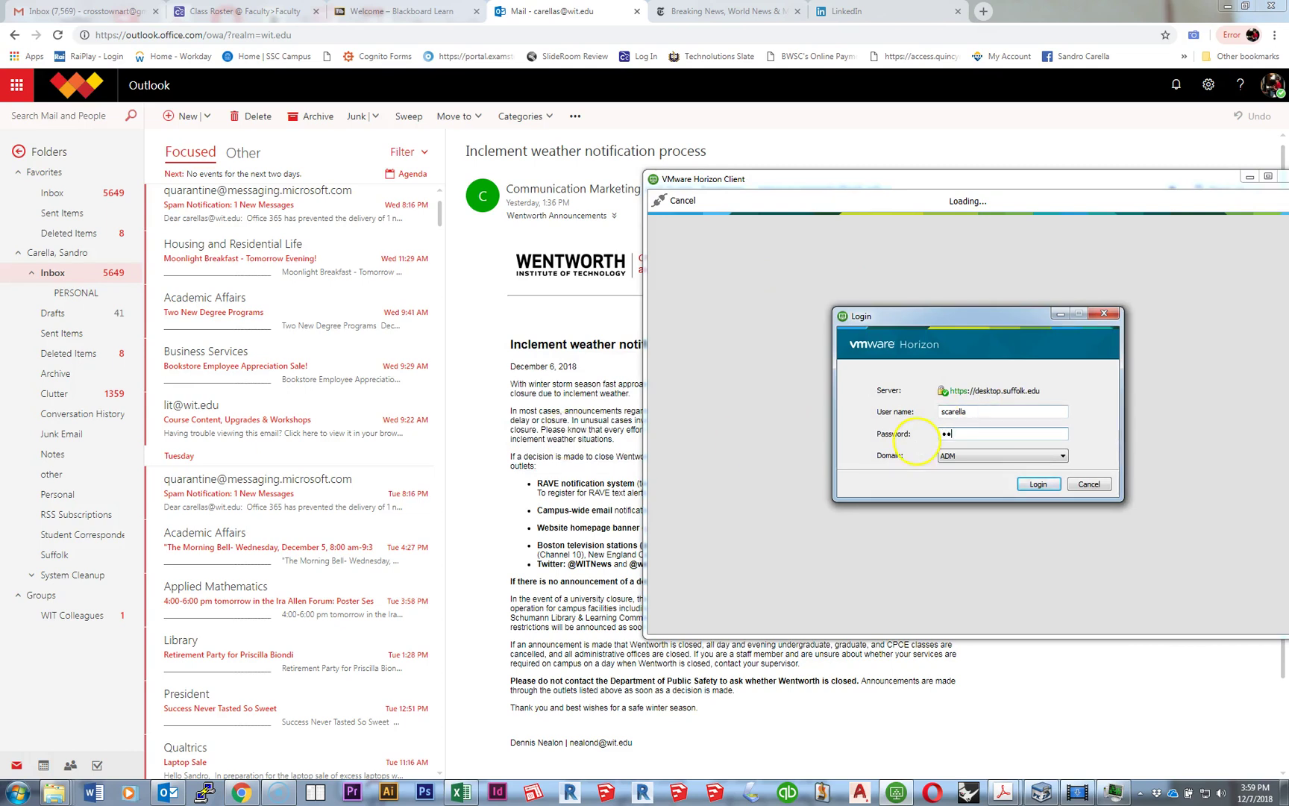
pyautogui.write('••••••••')
pyautogui.press('Return')
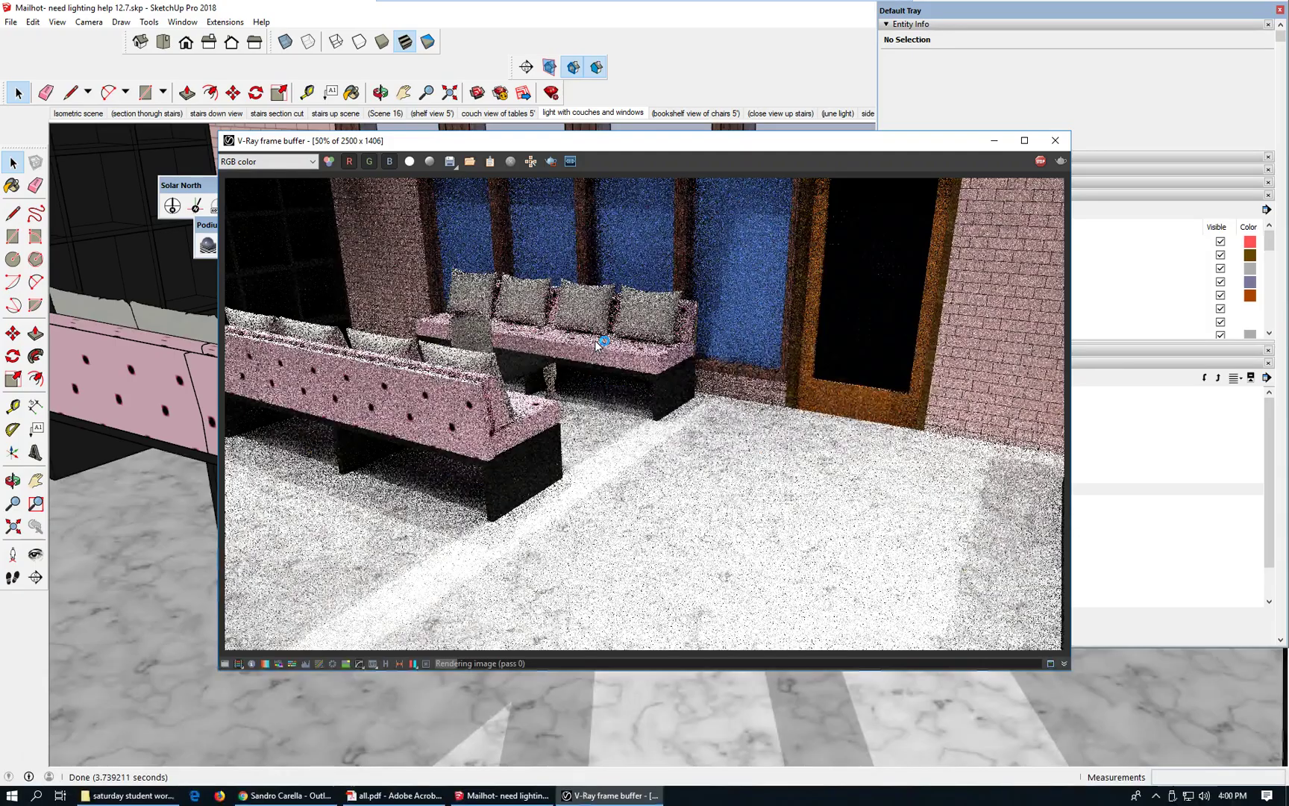
# Step: Return to the desktop session, examine the floor lighting in the running render, and close the V-Ray frame buffer
pyautogui.hotkey('ctrl', 'alt', 'Delete')
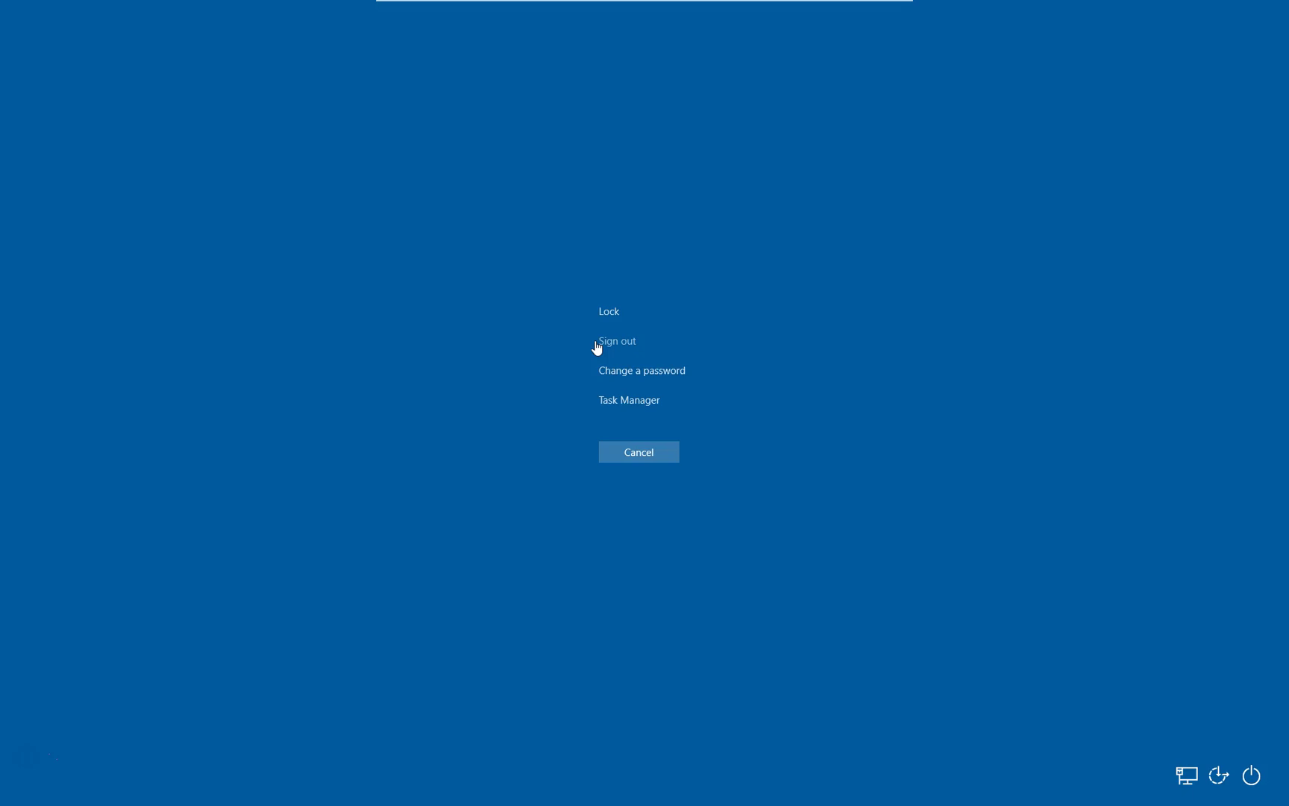
pyautogui.click(647, 452)
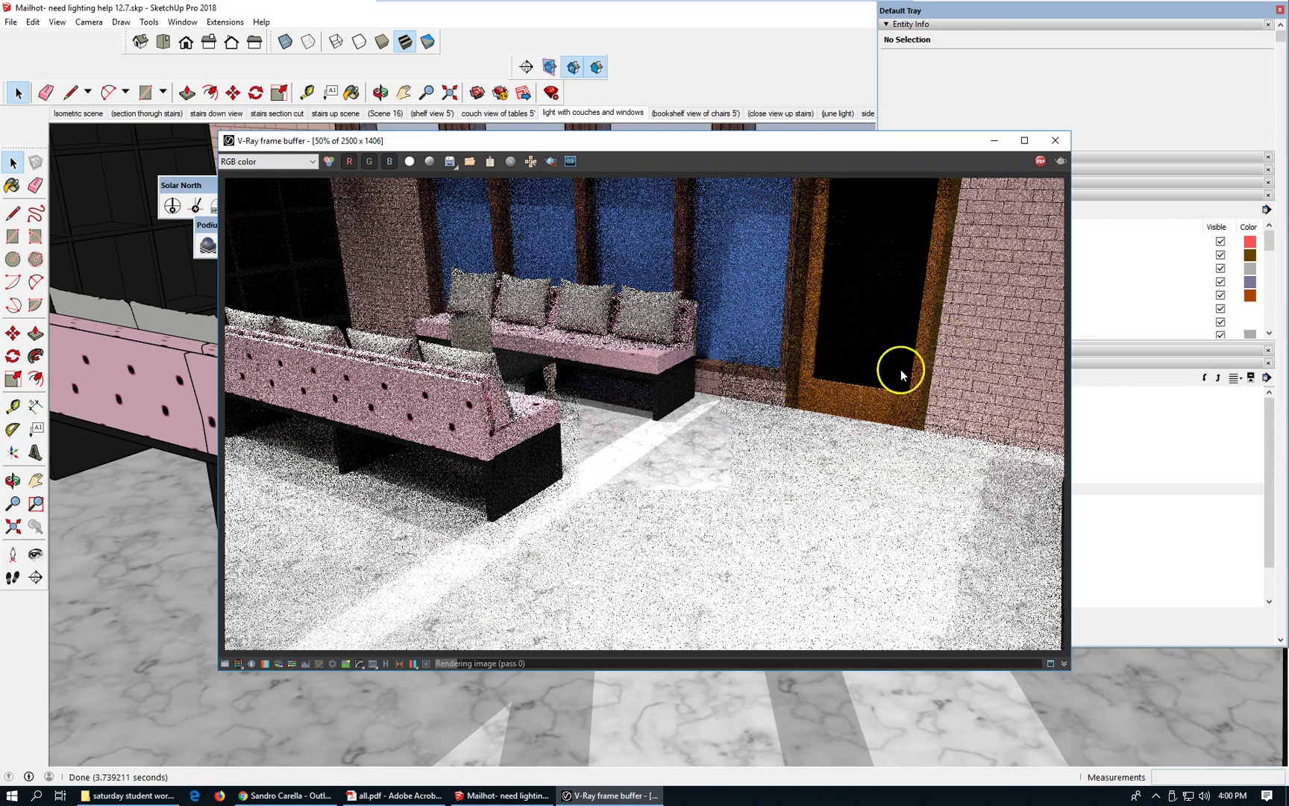
pyautogui.moveTo(624, 136)
pyautogui.mouseDown()
pyautogui.moveTo(898, 217)
pyautogui.moveTo(762, 161)
pyautogui.moveTo(1072, 201)
pyautogui.mouseUp()
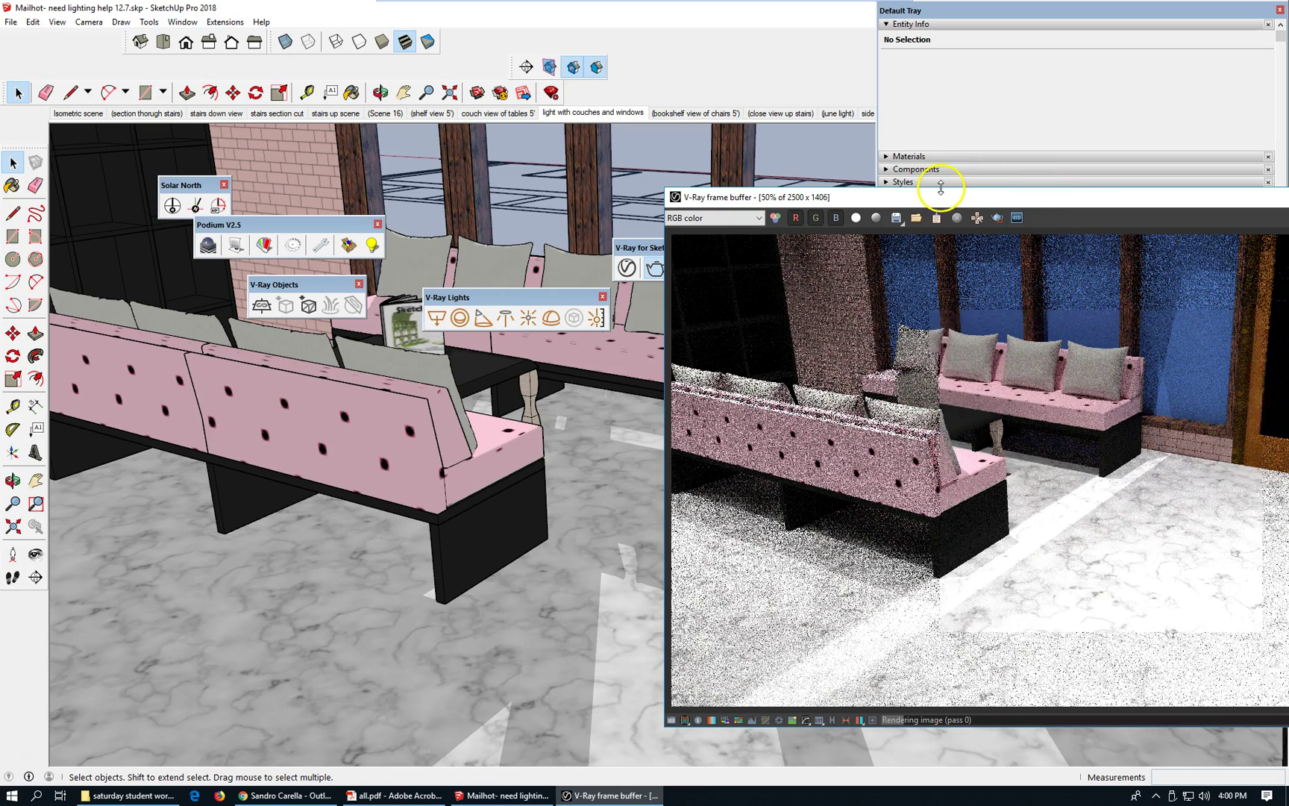
pyautogui.moveTo(938, 195); pyautogui.dragTo(541, 132)
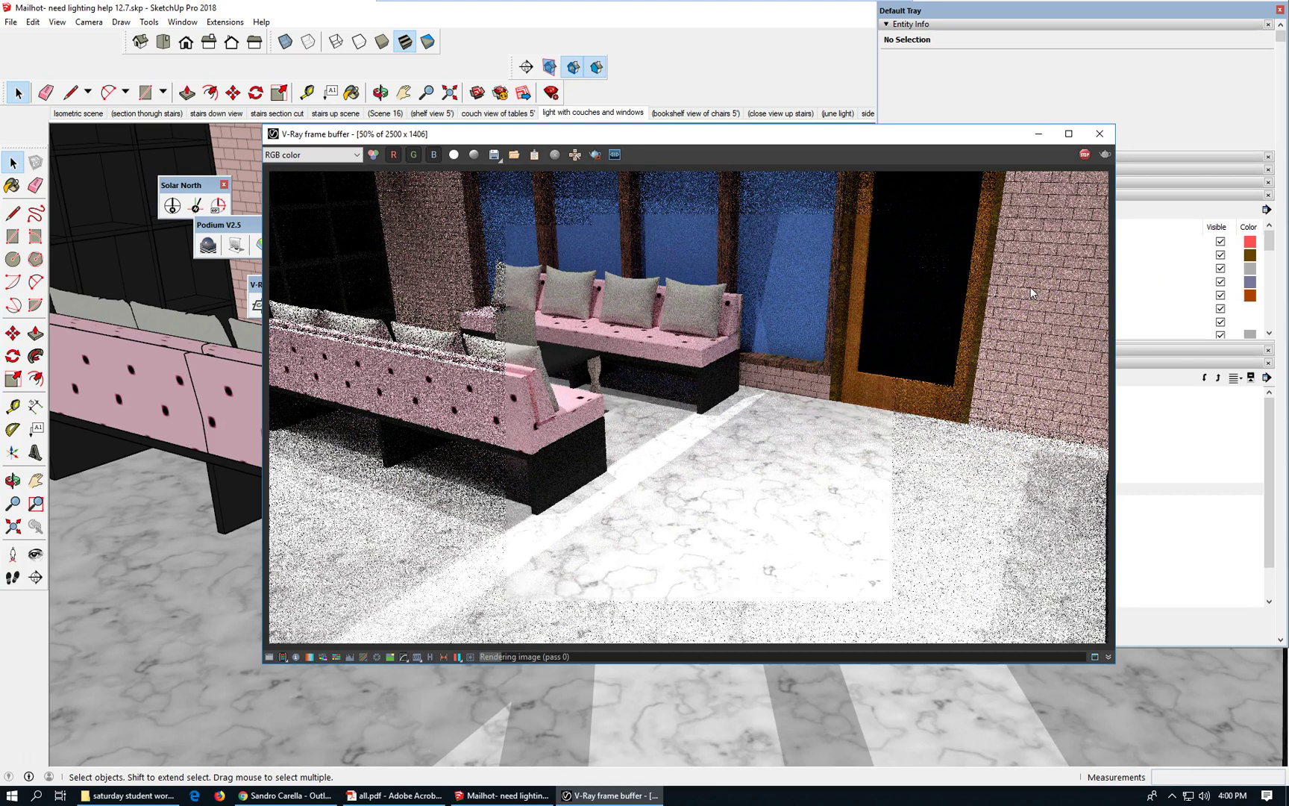
pyautogui.click(1098, 136)
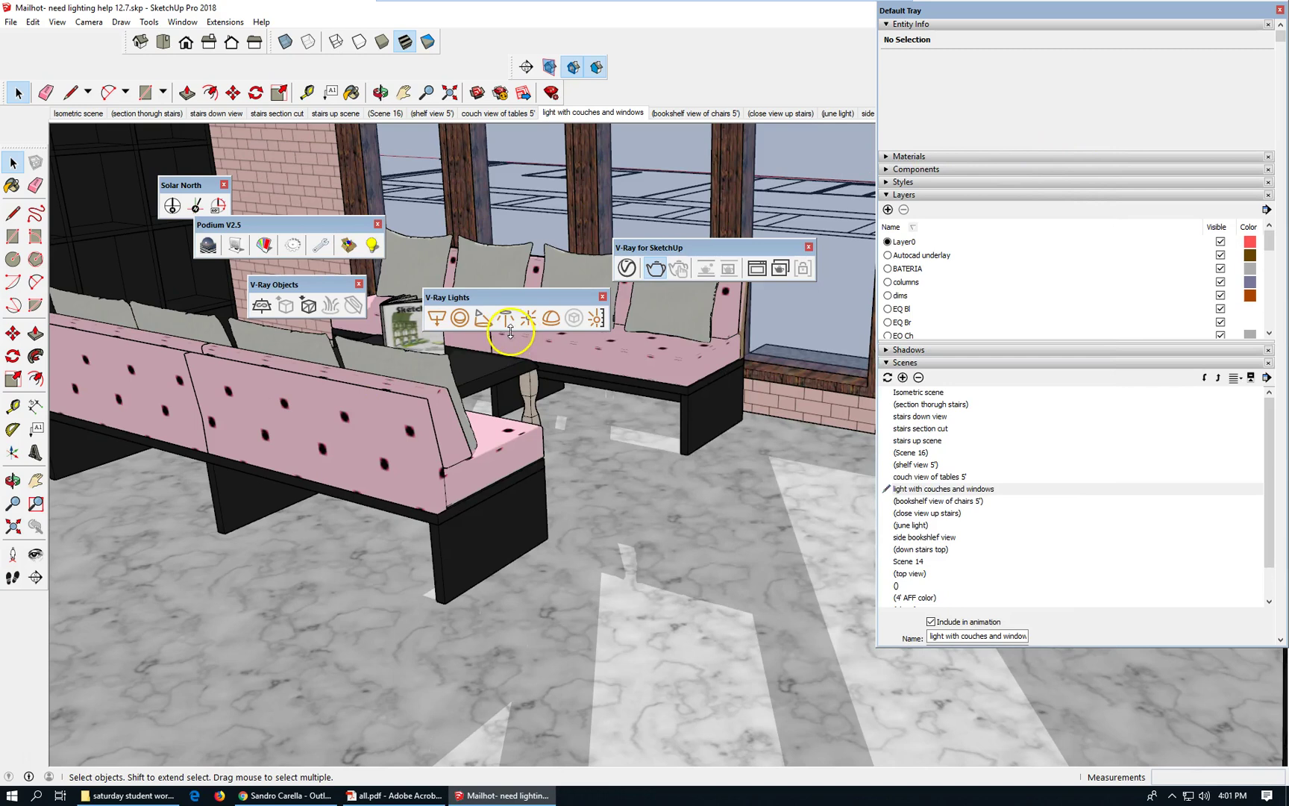
# Step: Set the V-Ray render output image width to 800 in the Asset Editor settings and close the editor
pyautogui.click(626, 267)
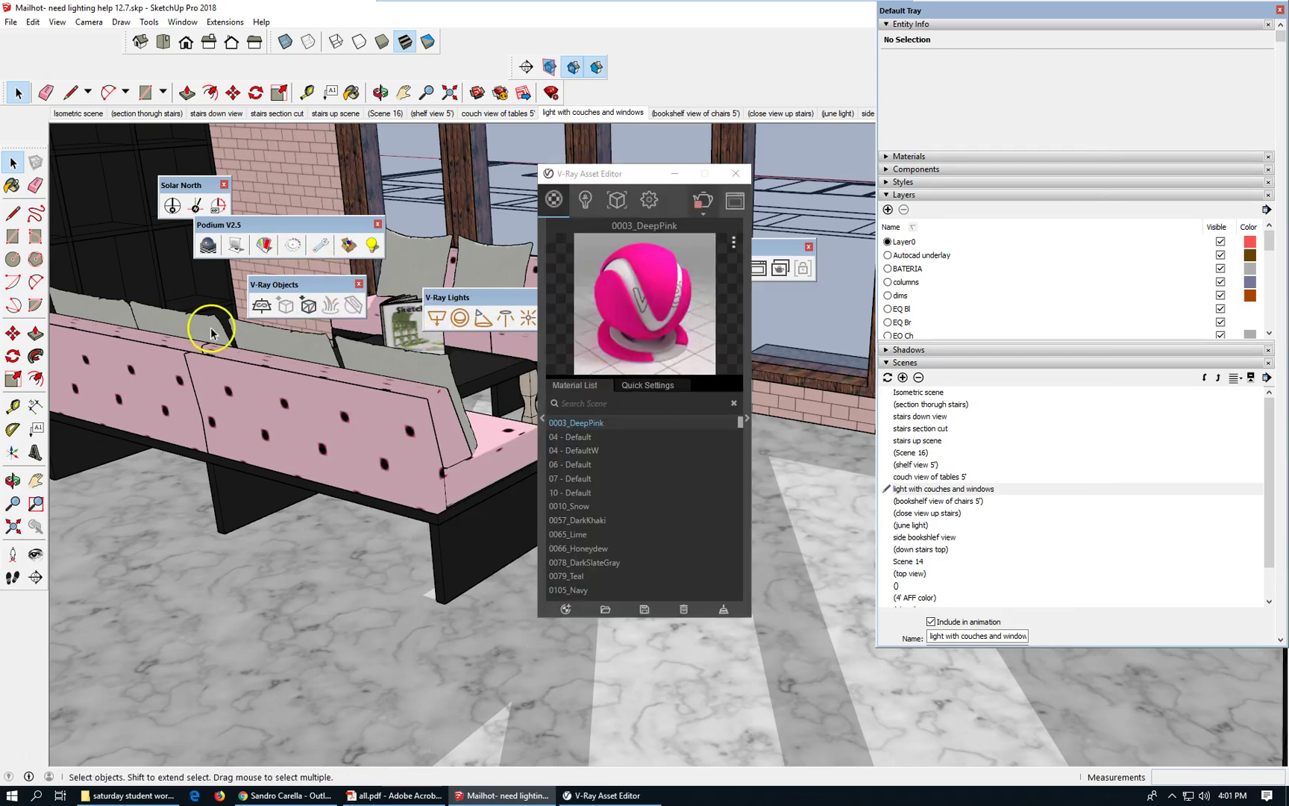
pyautogui.click(561, 269)
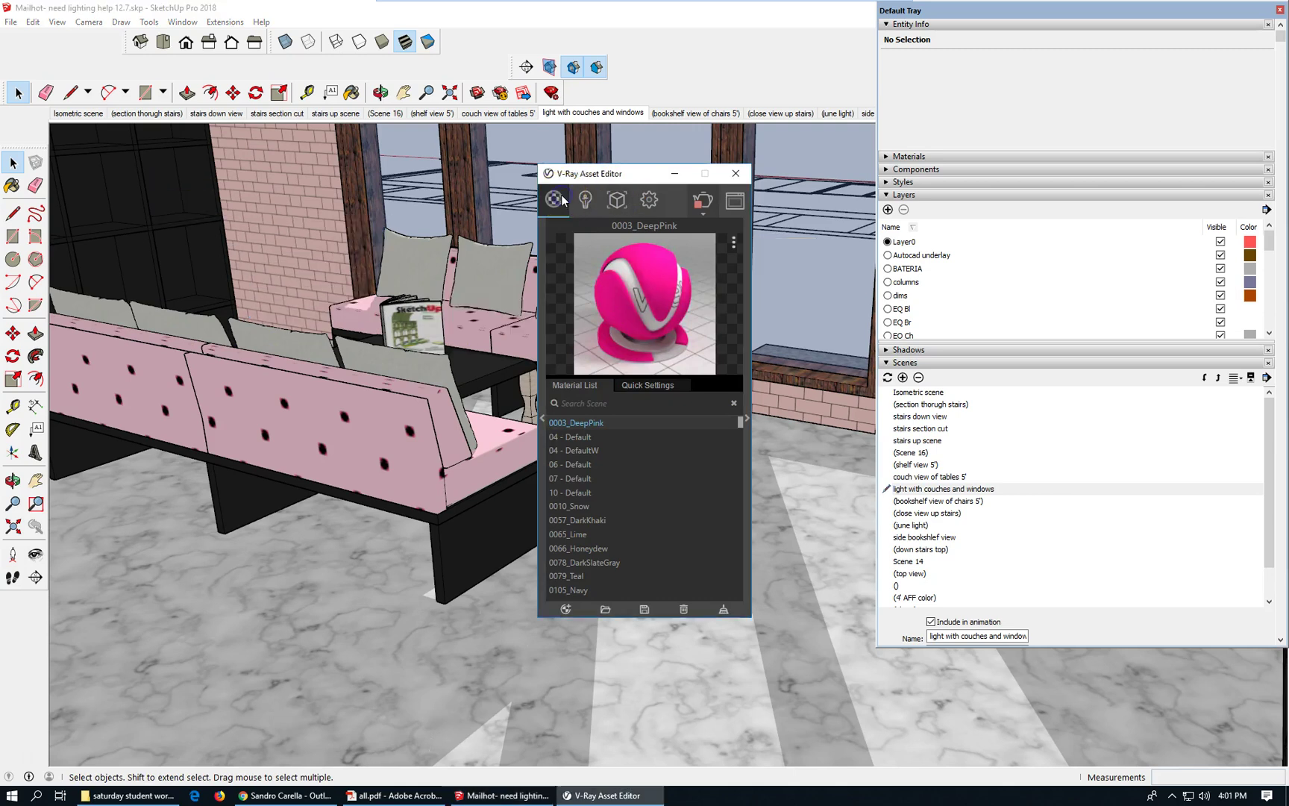
pyautogui.click(653, 202)
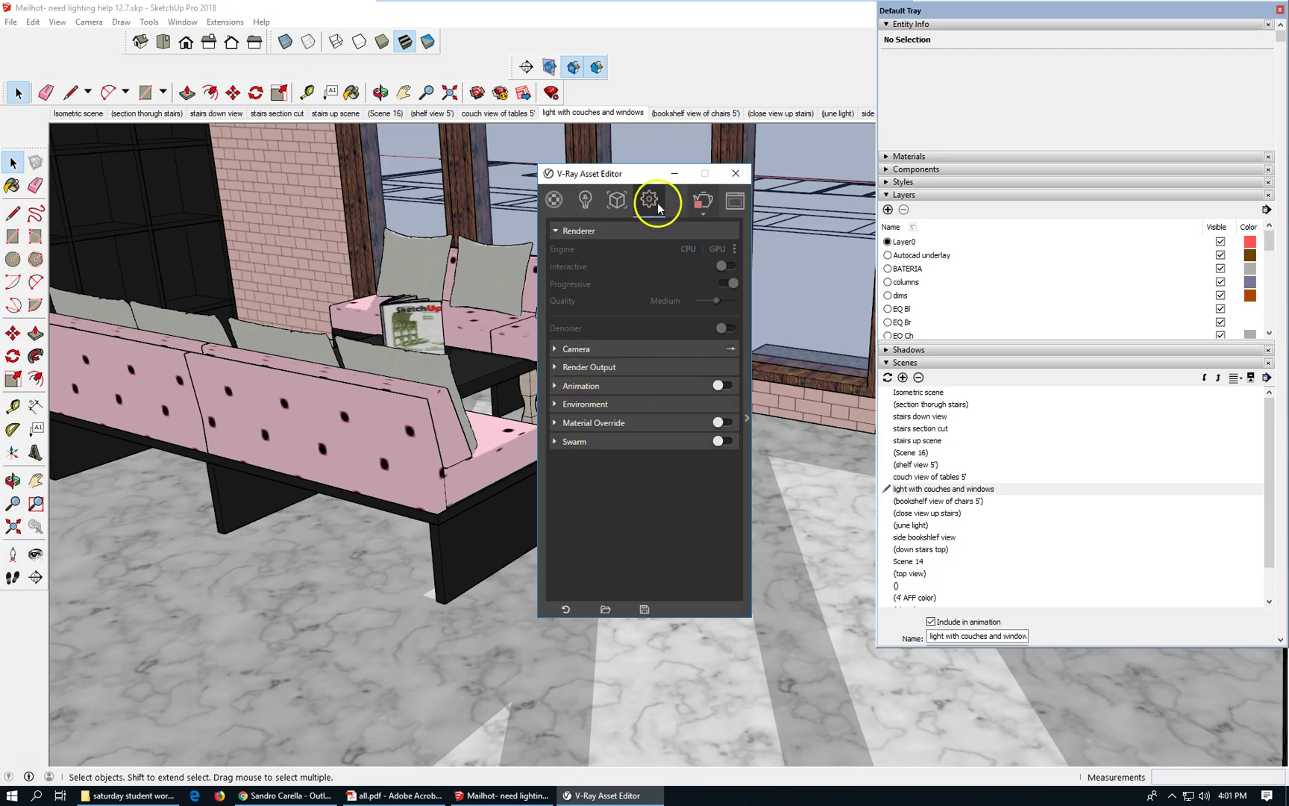
pyautogui.click(556, 366)
pyautogui.doubleClick(655, 423)
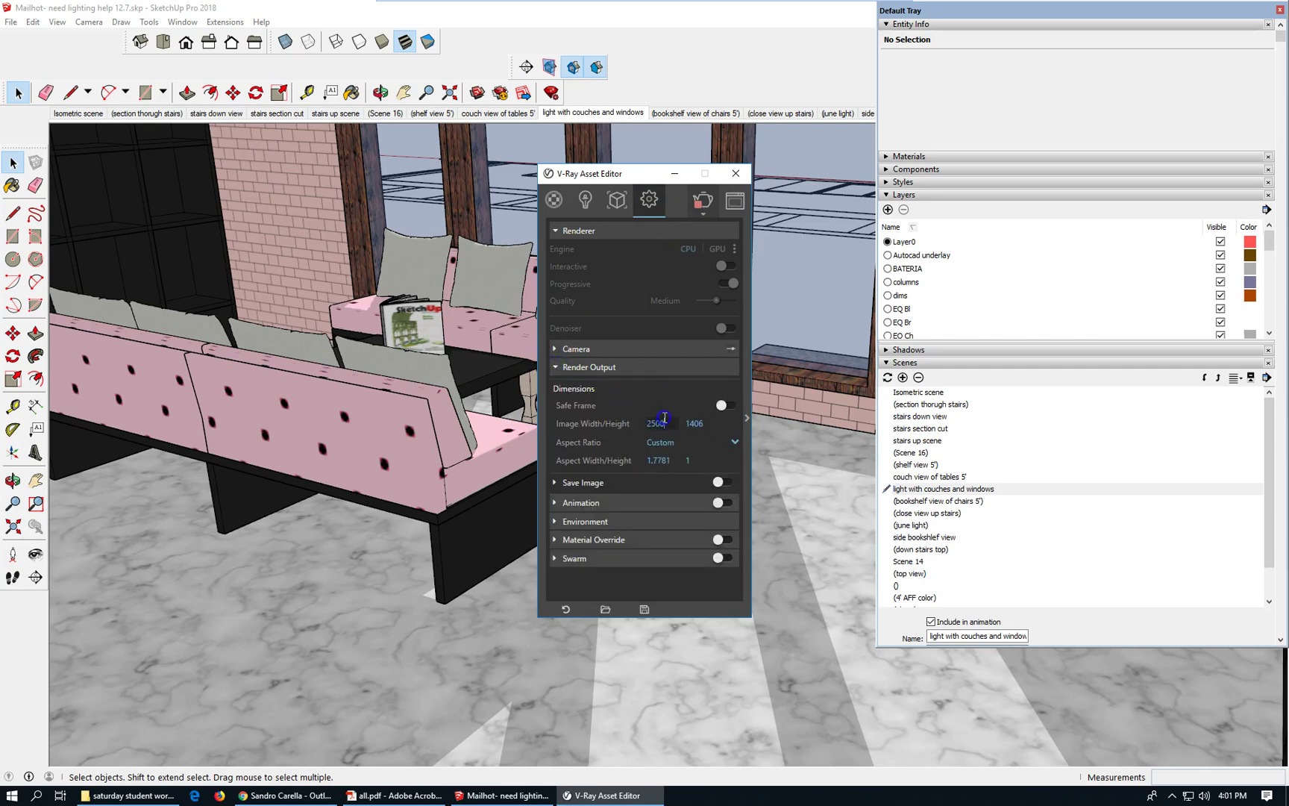
pyautogui.write('80')
pyautogui.press('Tab')
pyautogui.click(671, 422)
pyautogui.write('0')
pyautogui.press('Tab')
pyautogui.click(737, 173)
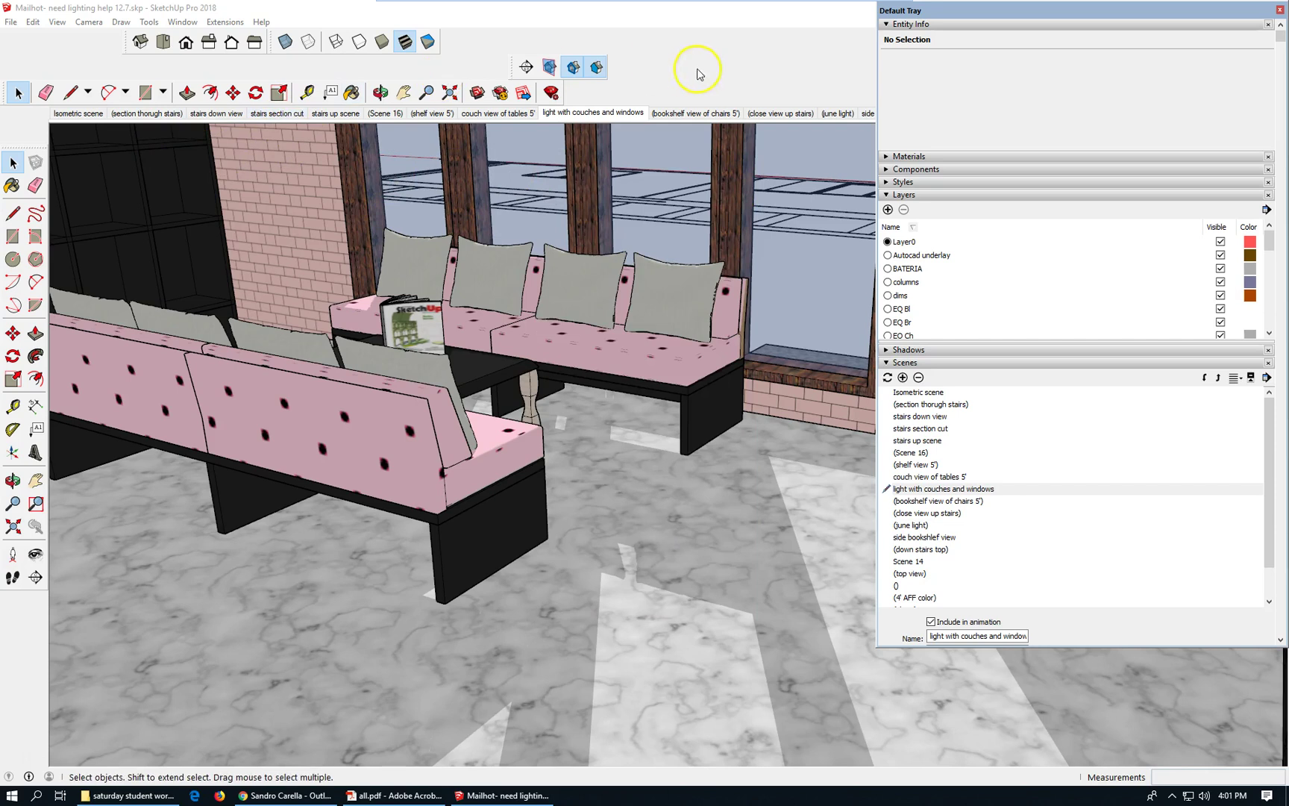
pyautogui.click(755, 68)
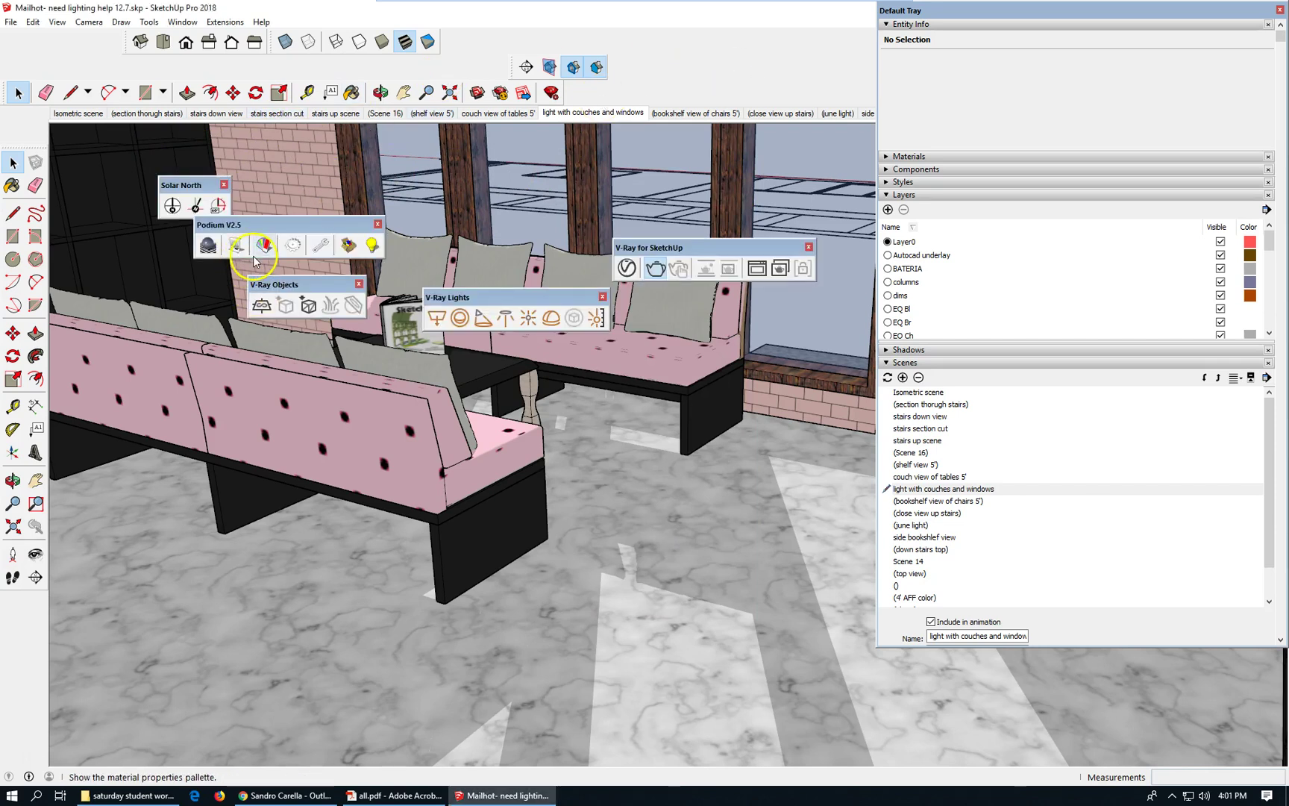
# Step: Stop the earlier render, run a new V-Ray render of the couch view, examine its sunlight, and close the frame buffer
pyautogui.click(655, 271)
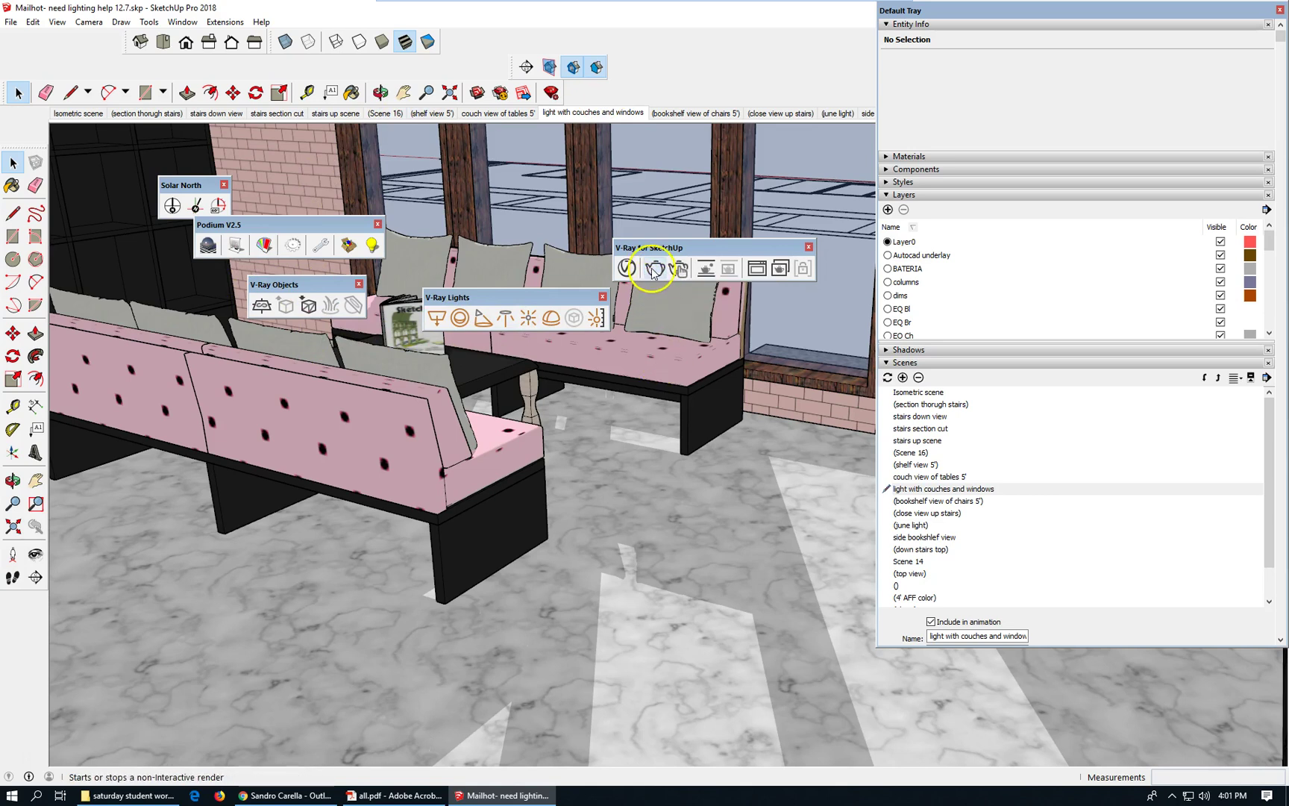
pyautogui.click(654, 268)
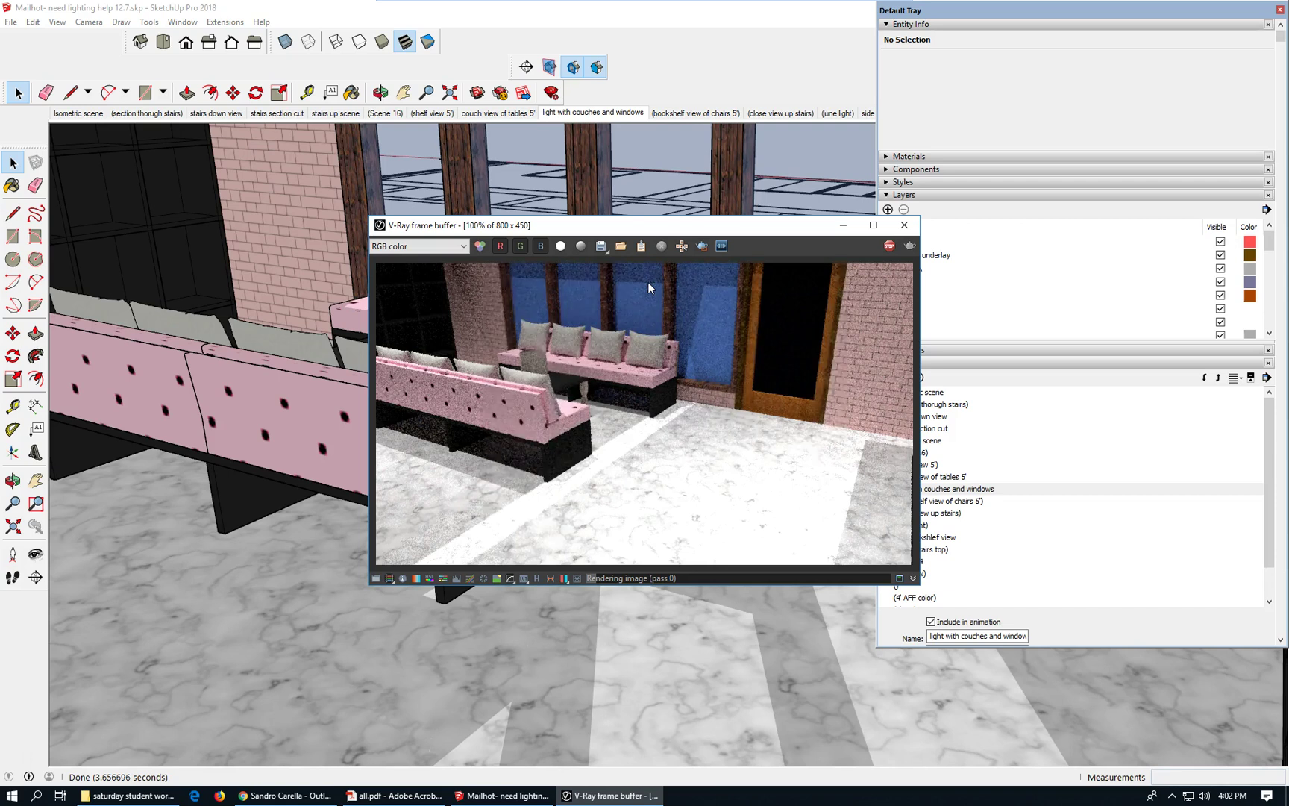
pyautogui.moveTo(665, 226); pyautogui.dragTo(343, 228)
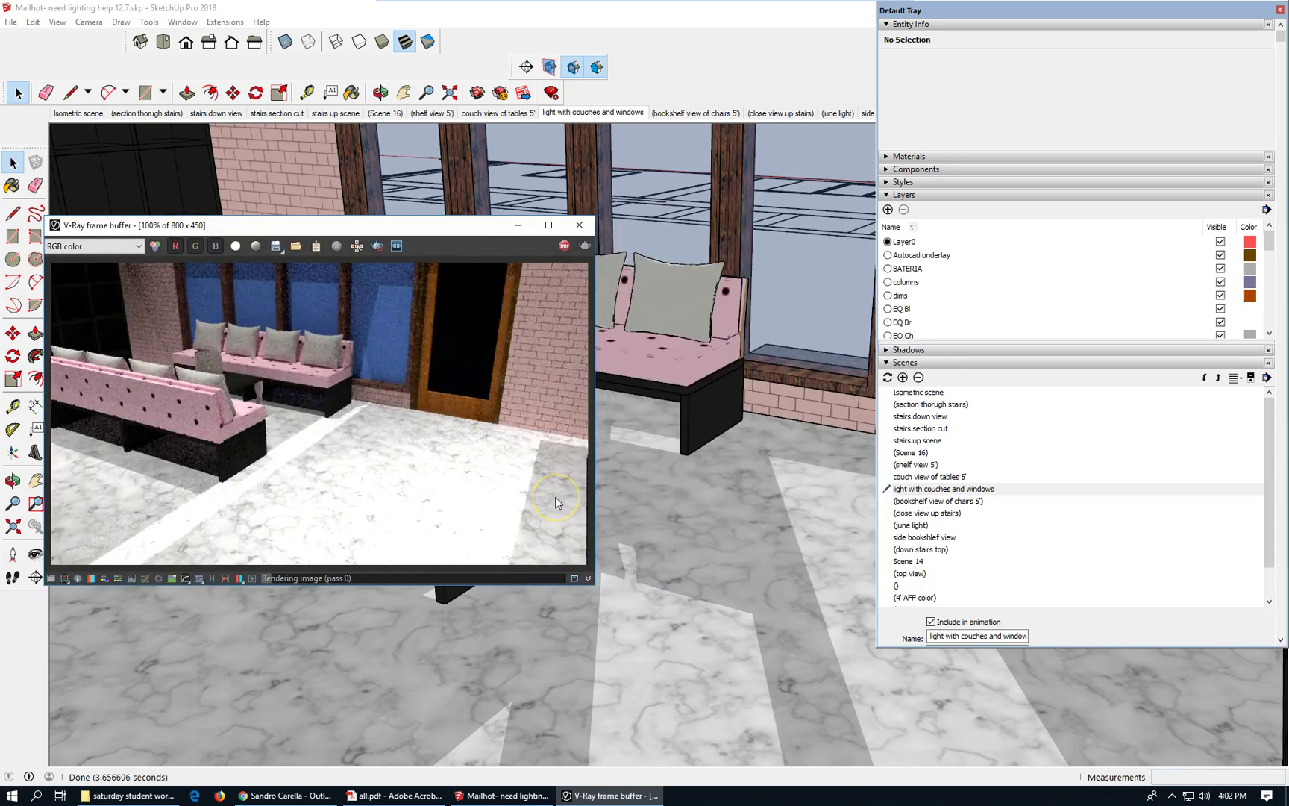
pyautogui.click(579, 227)
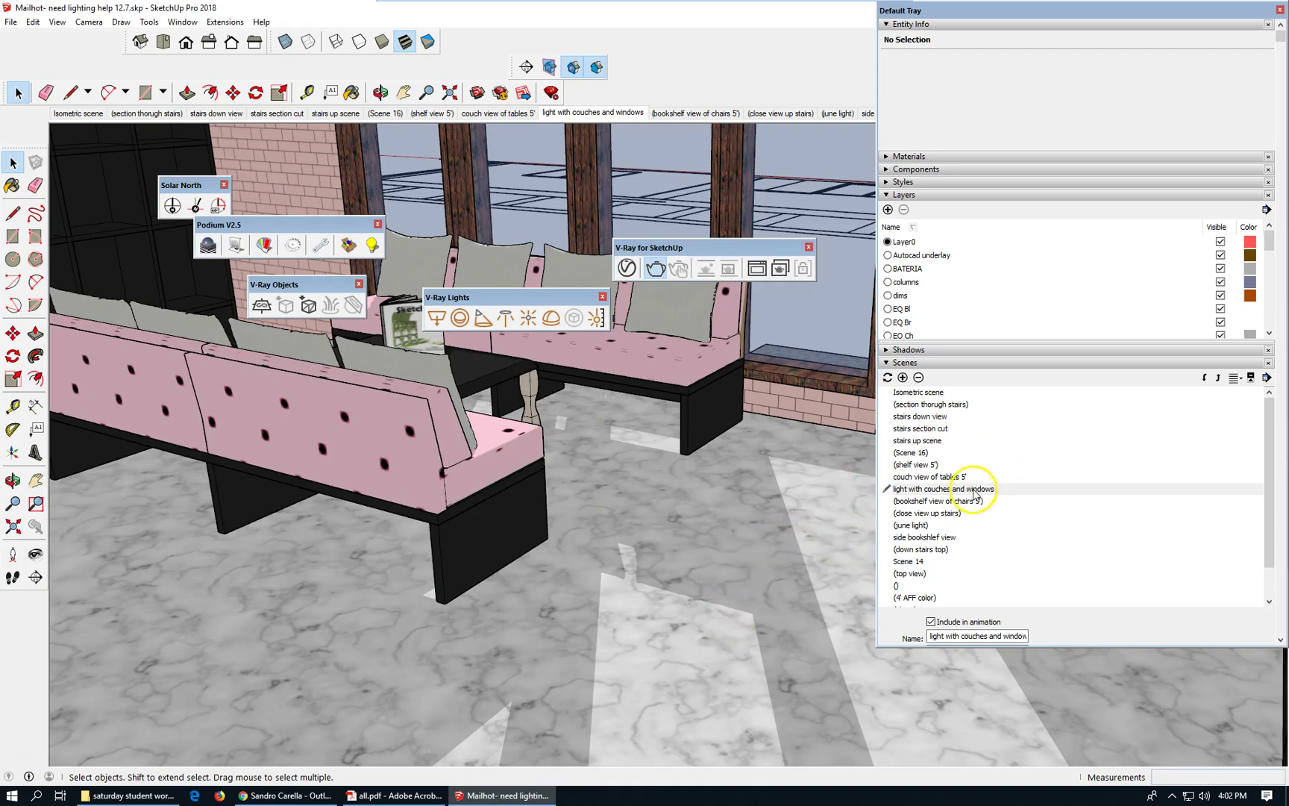
# Step: Add a new scene from the current couch view and name it "sun perspective t1"
pyautogui.click(903, 378)
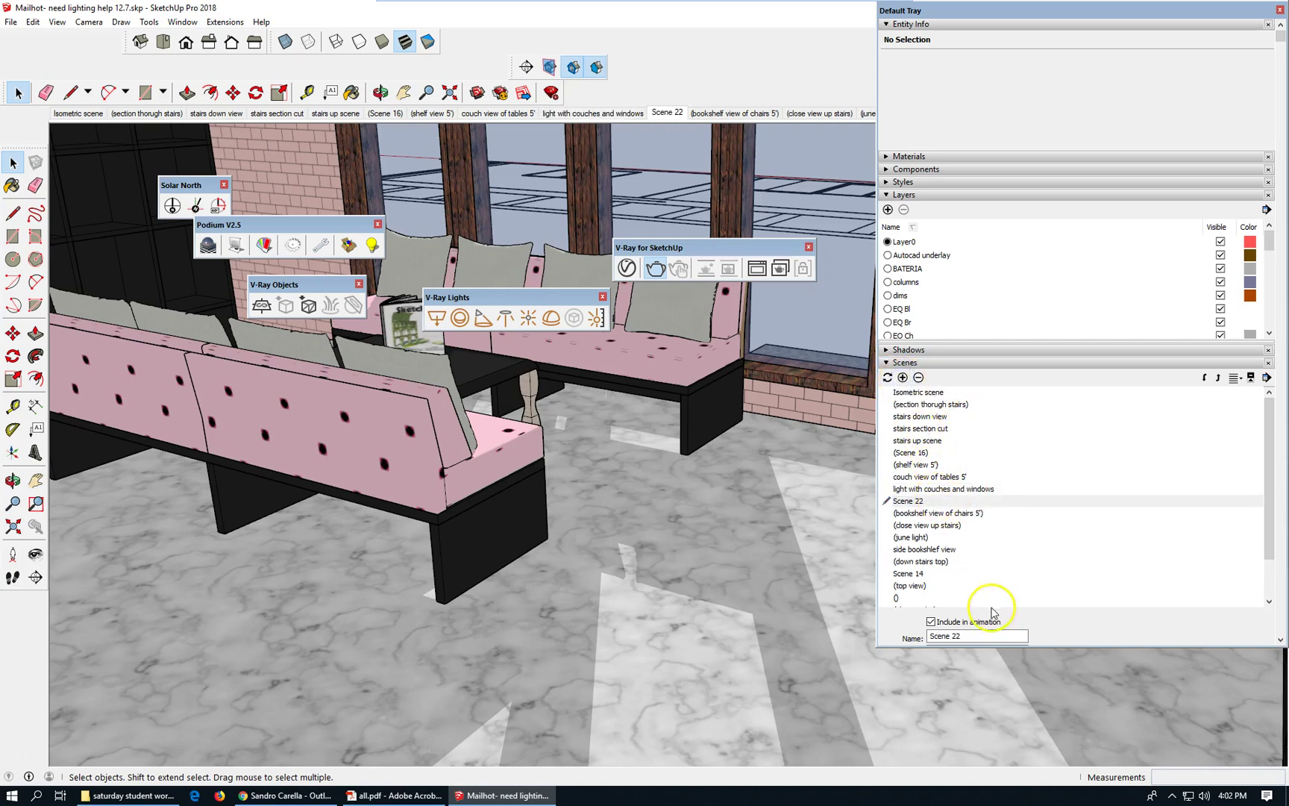
pyautogui.tripleClick(963, 636)
pyautogui.write('perspective t1')
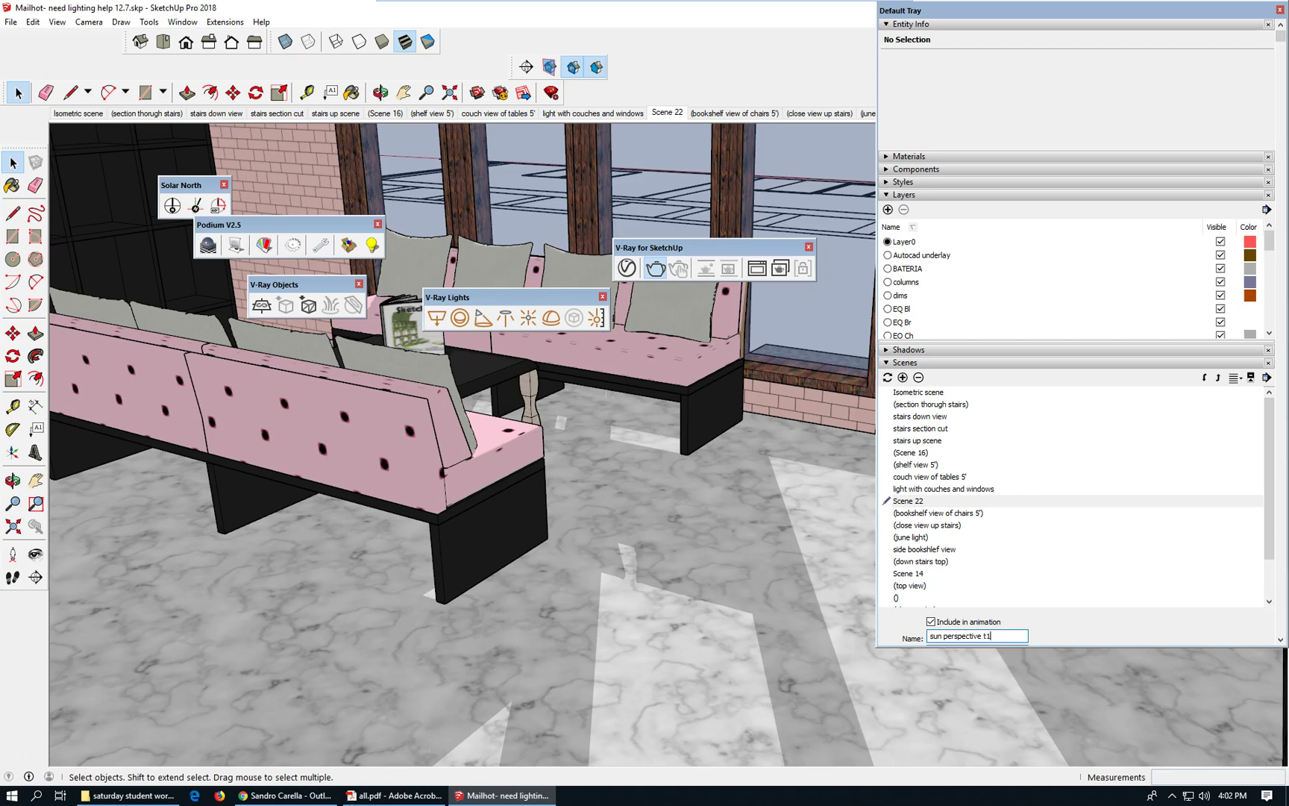
pyautogui.press('Return')
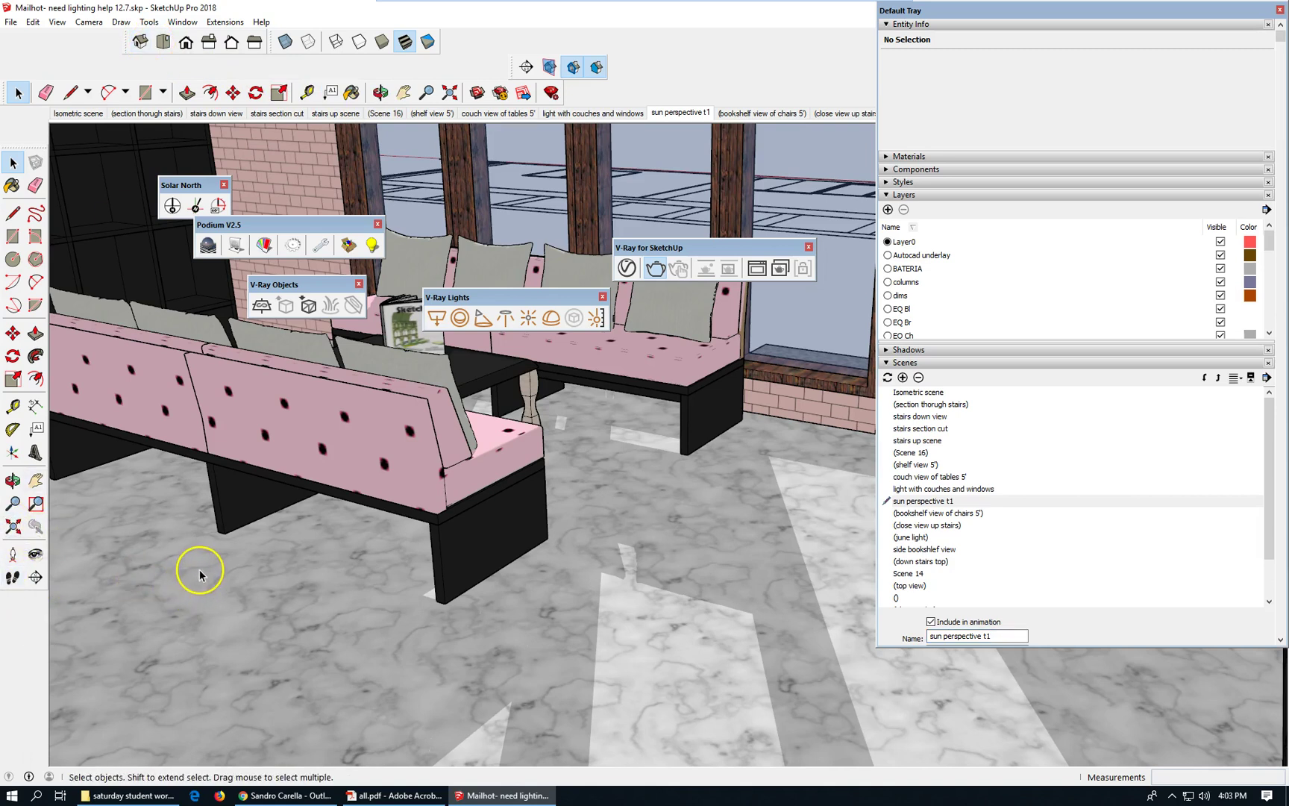
# Step: Delete the detached stairs component floating outside the building and the two loose edges left beside it
pyautogui.scroll(-5, 200, 569)
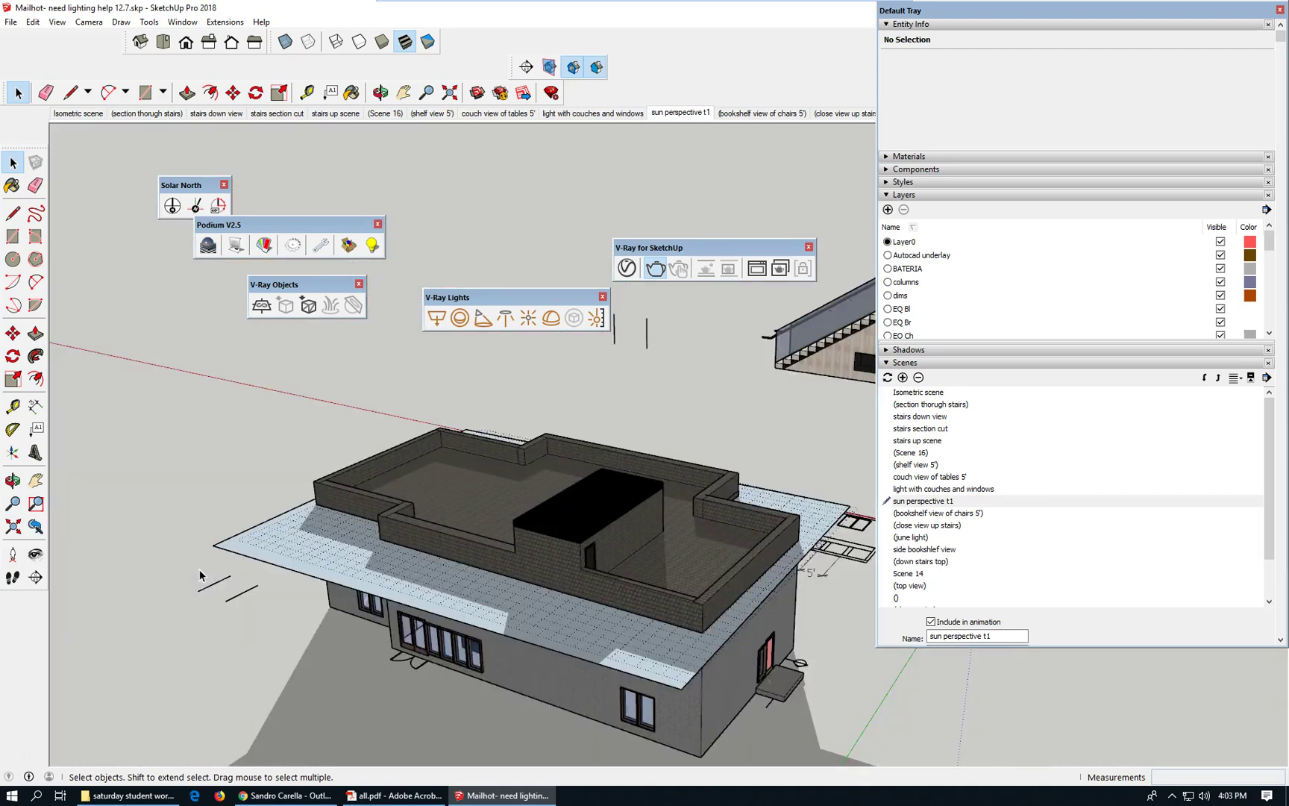
pyautogui.moveTo(481, 560); pyautogui.dragTo(311, 536, button='middle')
pyautogui.scroll(-1, 423, 567)
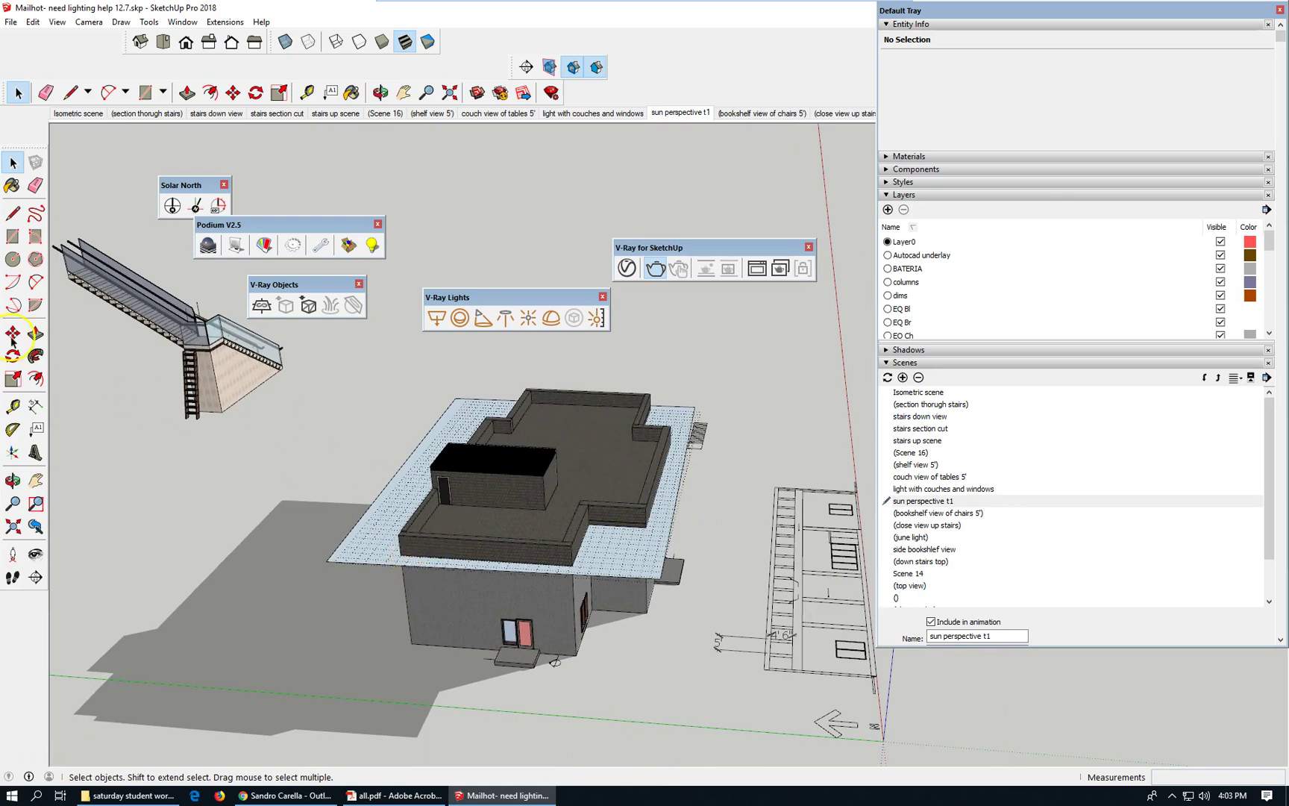
pyautogui.scroll(-1, 414, 444)
pyautogui.scroll(-2, 306, 466)
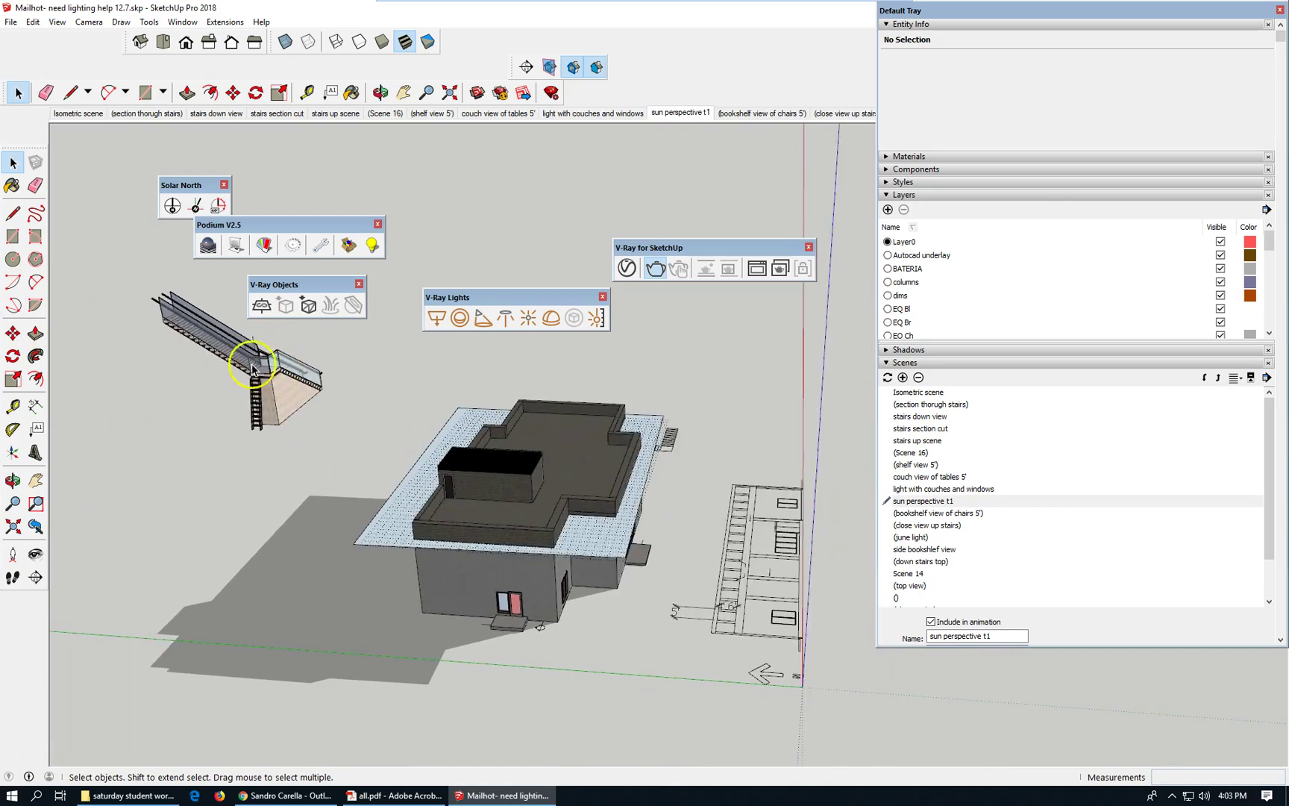
pyautogui.click(301, 419)
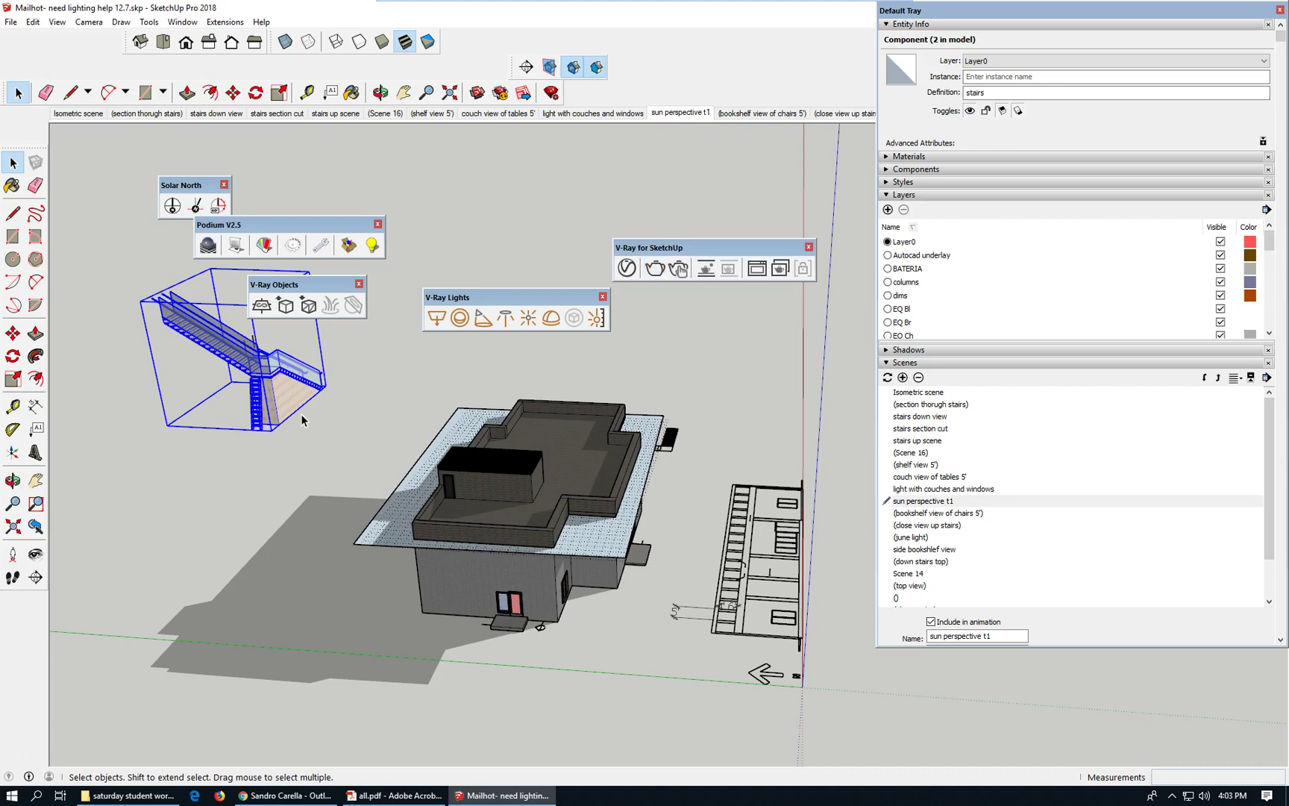
pyautogui.press('Delete')
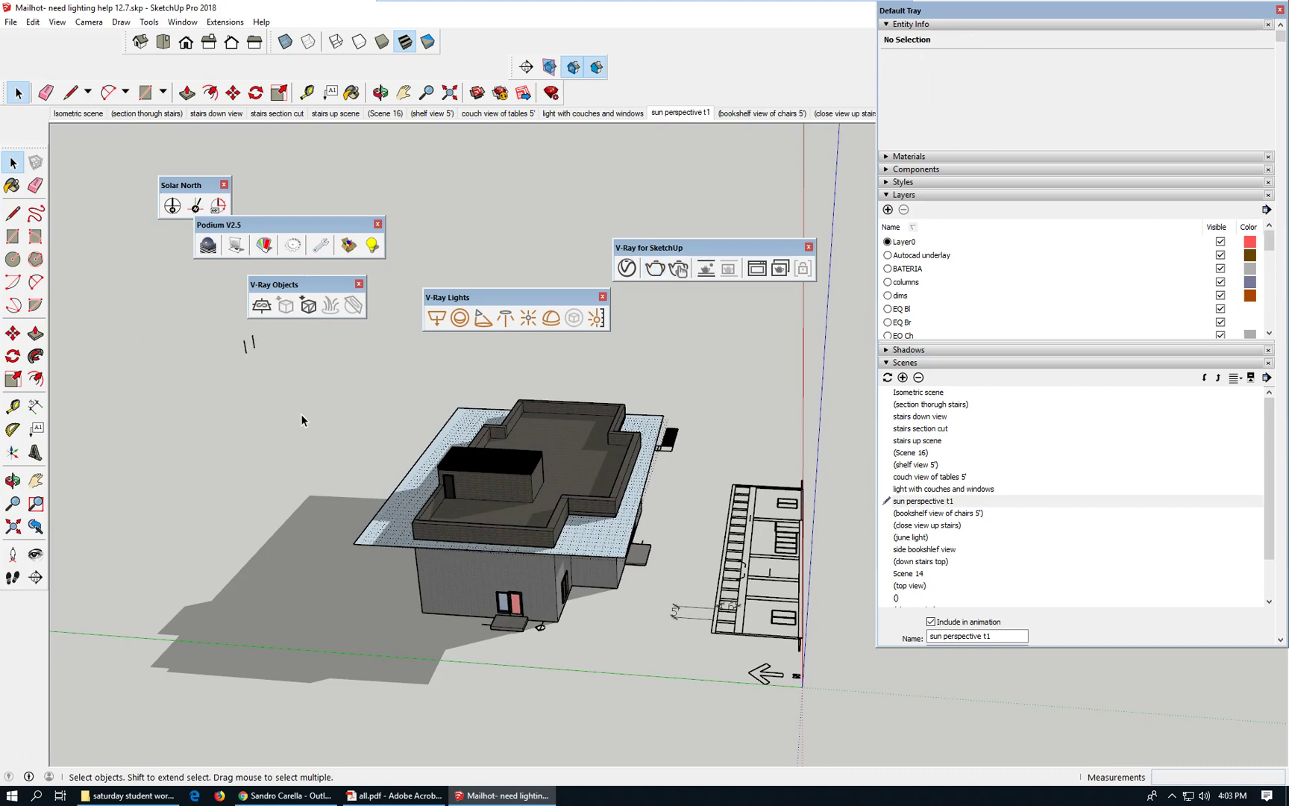
pyautogui.moveTo(231, 325); pyautogui.dragTo(335, 401)
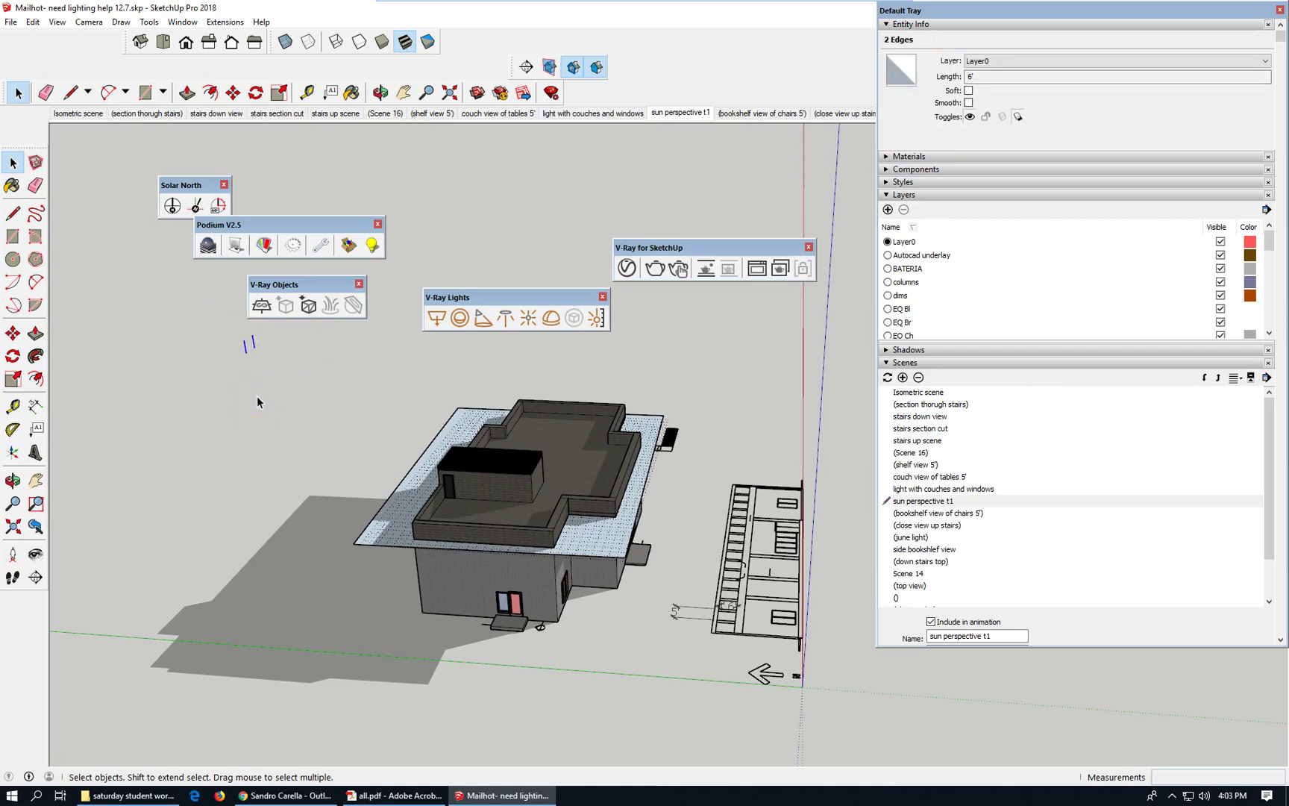
pyautogui.click(261, 305)
pyautogui.click(469, 501)
# Step: Collapse the layer settings, expand the shadow settings, and set the shadow time zone to UTC+07:00
pyautogui.scroll(1, 513, 490)
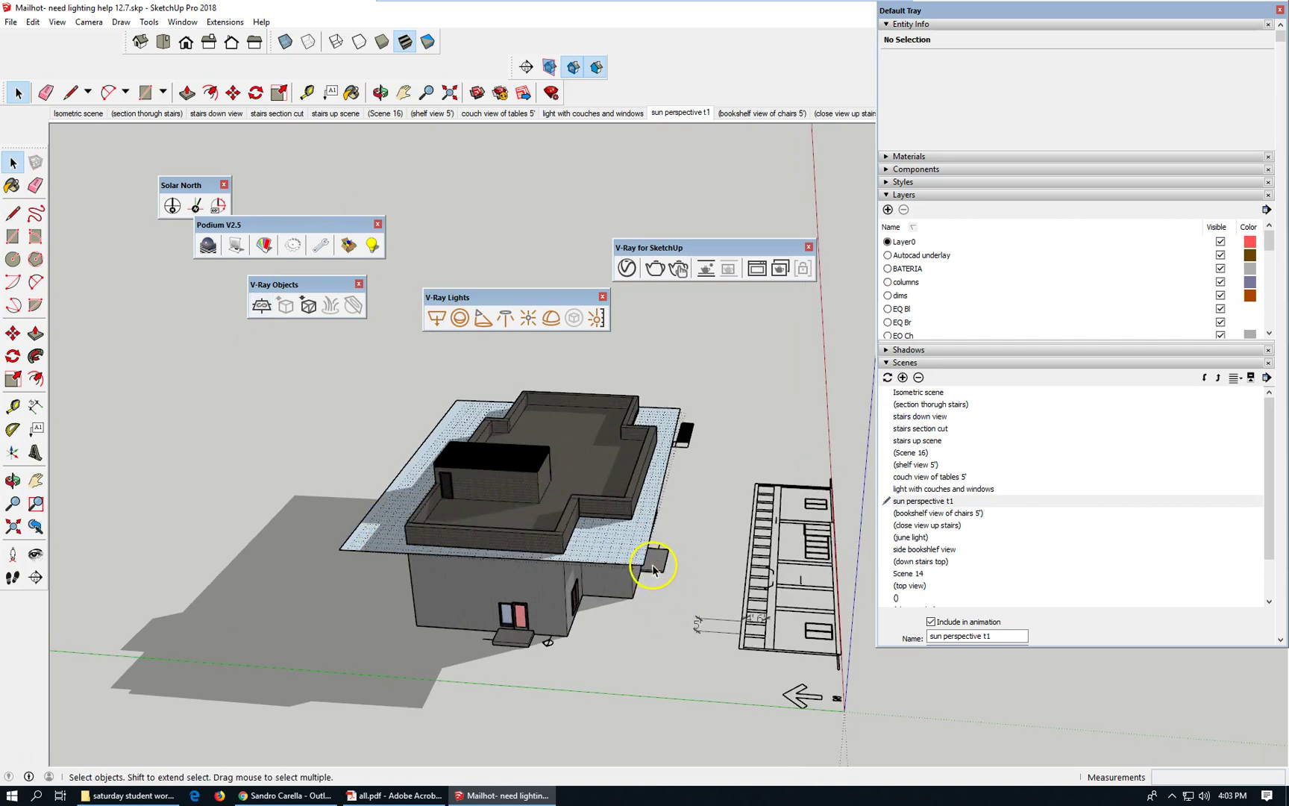
pyautogui.moveTo(248, 535); pyautogui.dragTo(382, 520, button='middle')
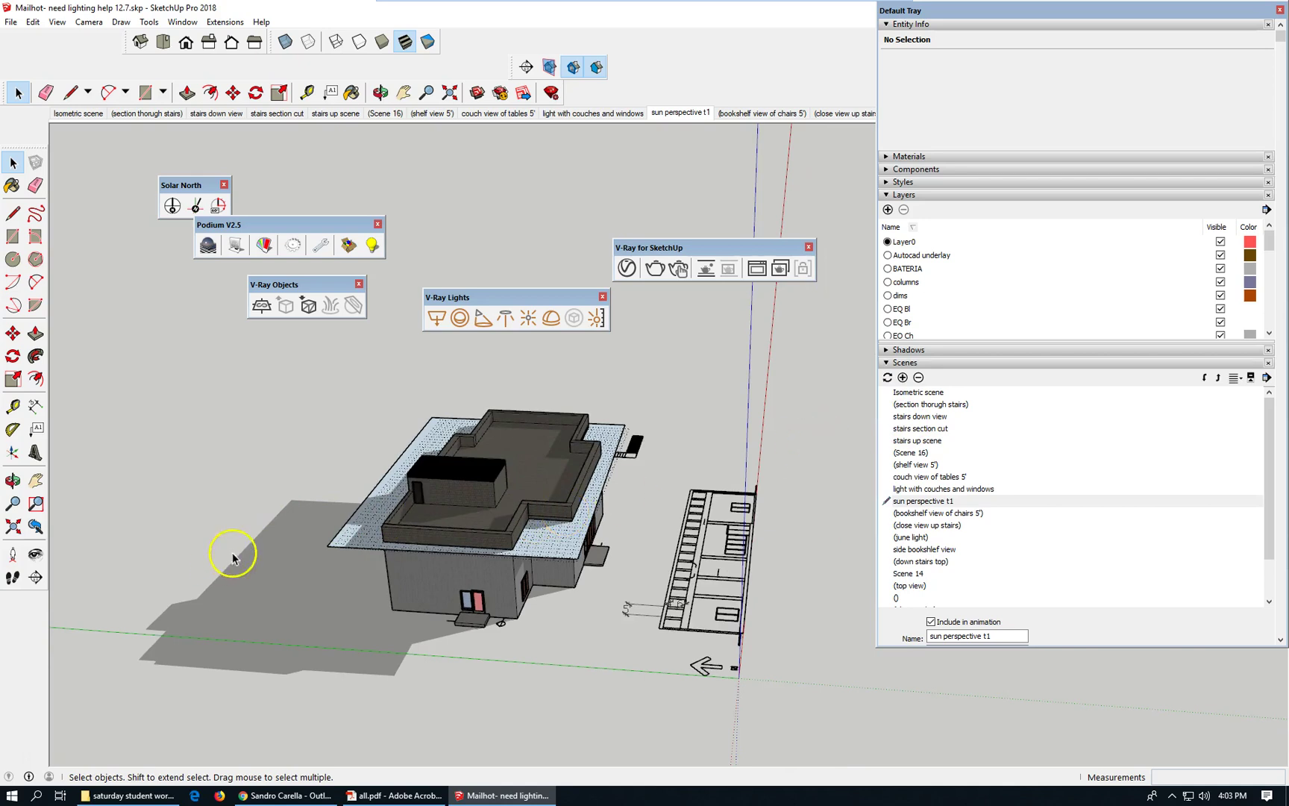
pyautogui.click(887, 194)
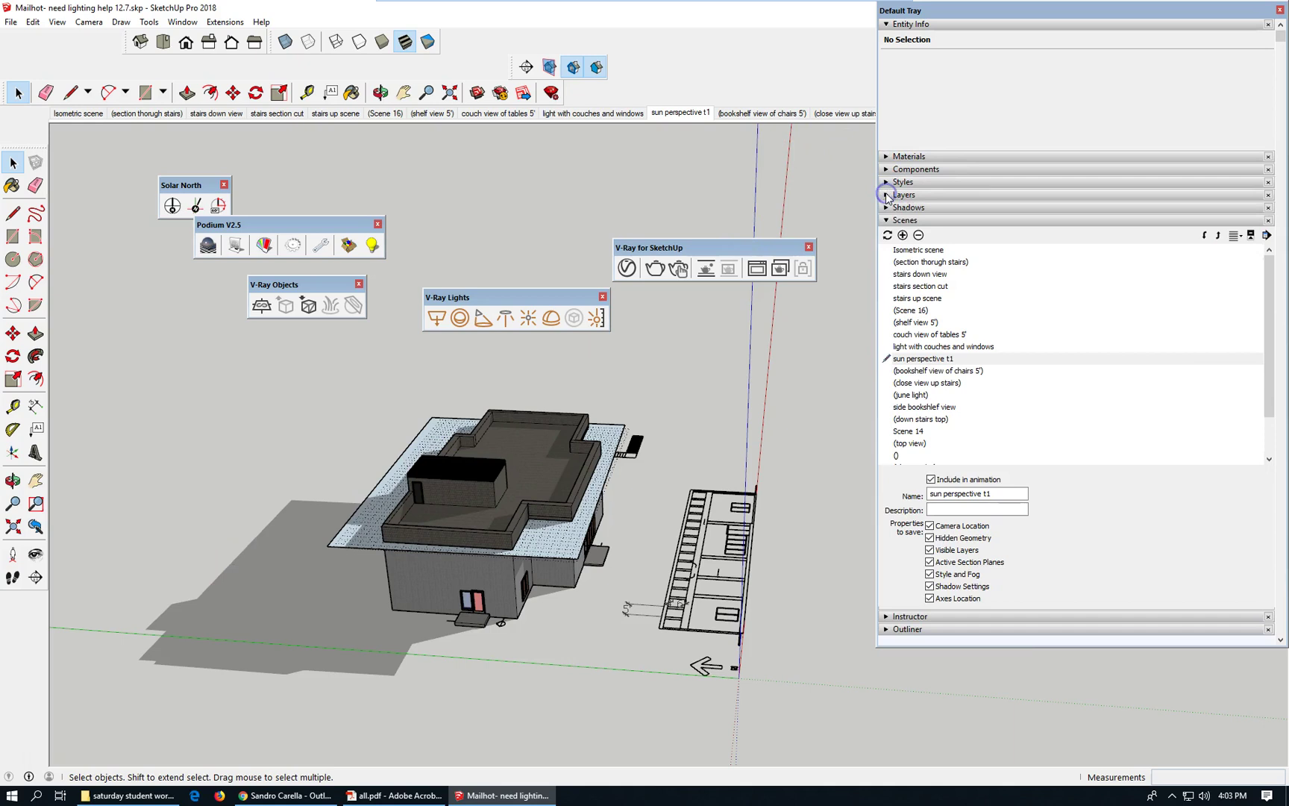
pyautogui.click(888, 207)
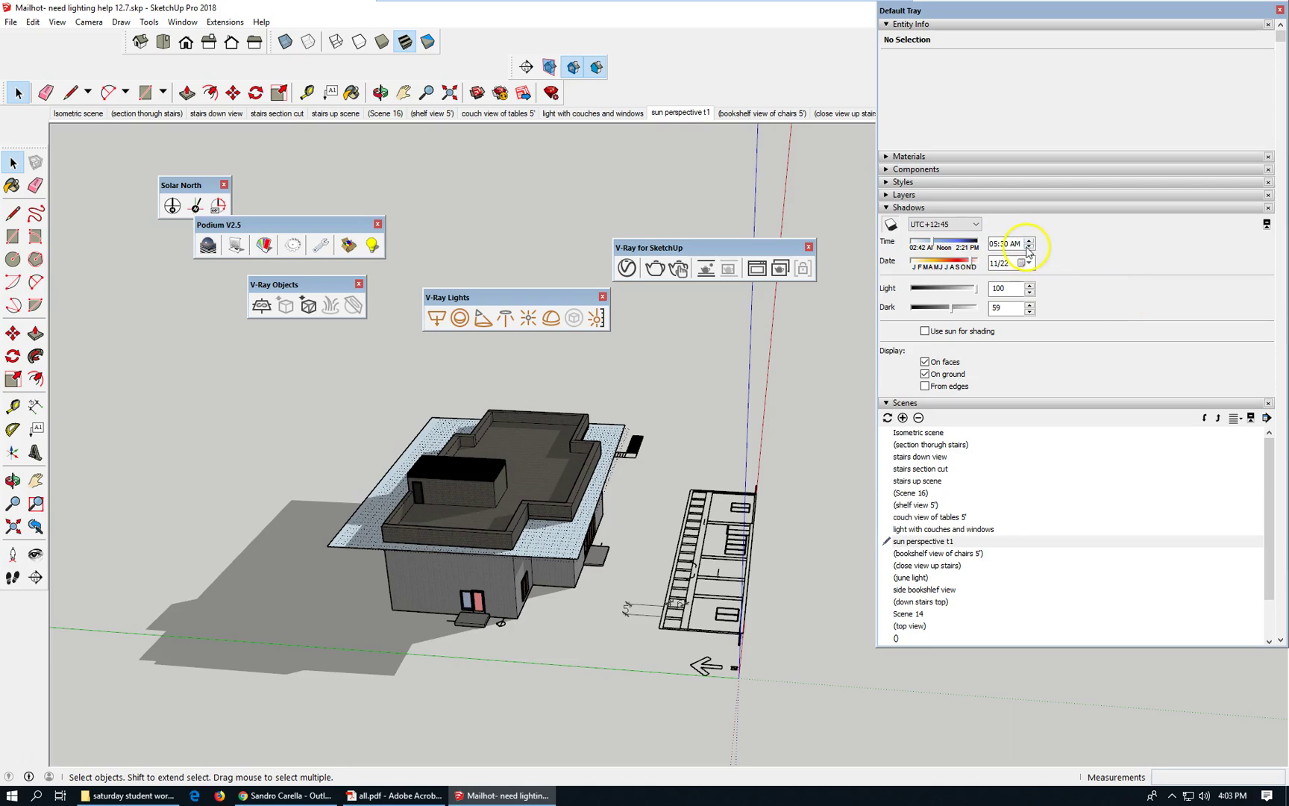
pyautogui.click(957, 226)
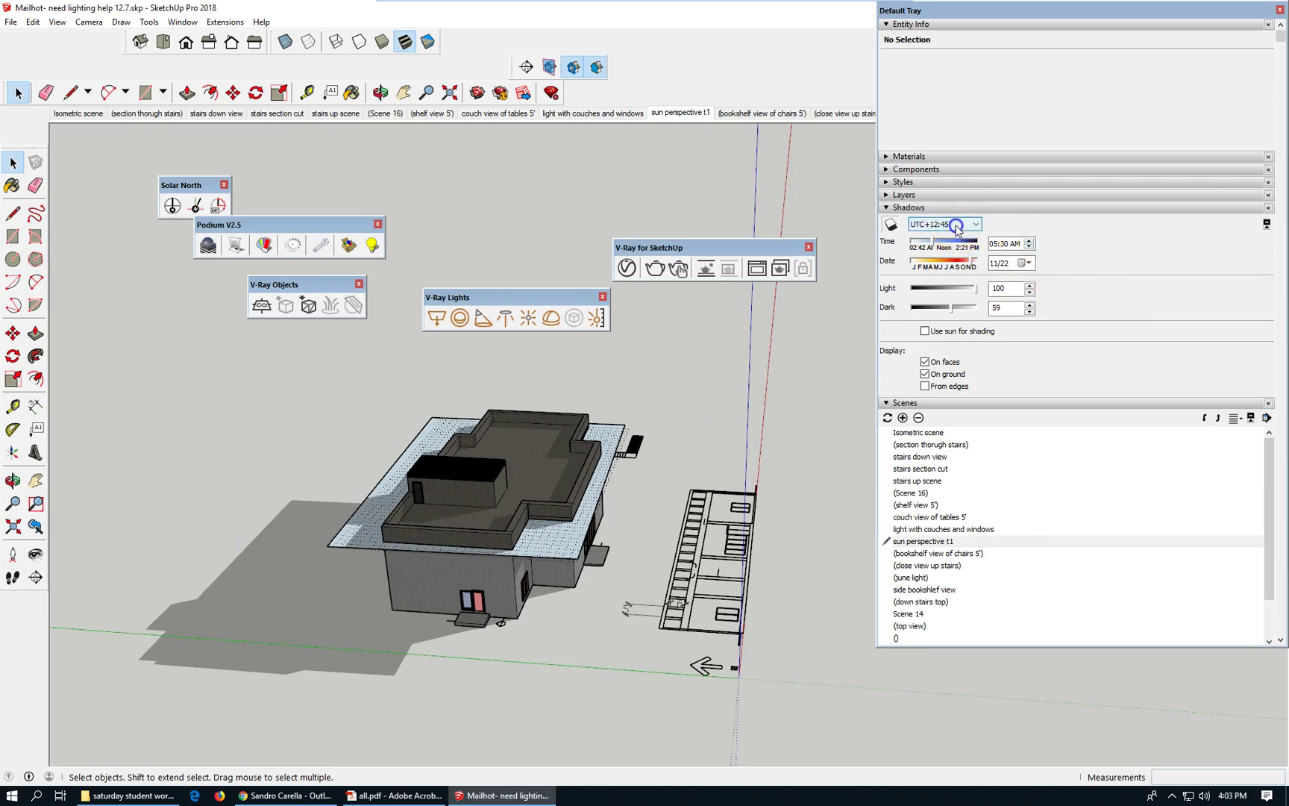
pyautogui.click(940, 341)
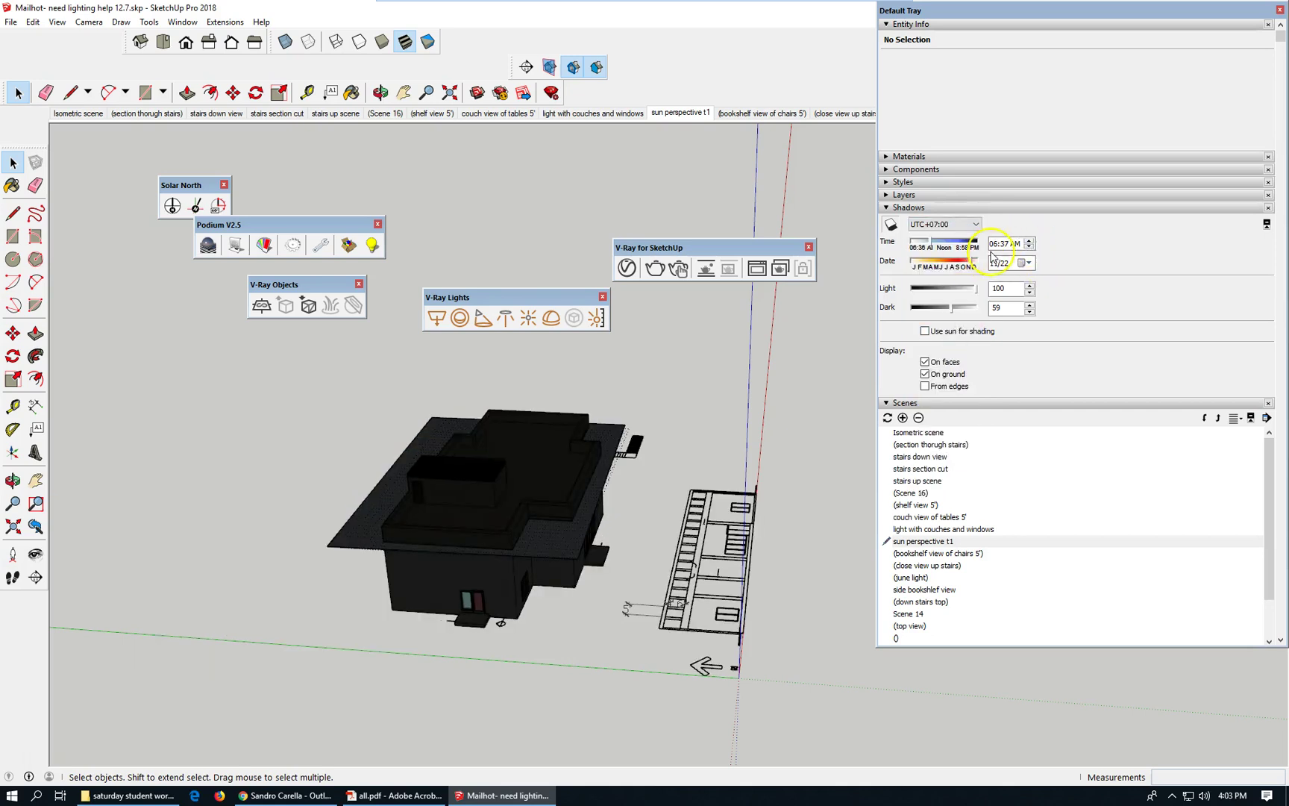
# Step: Set the shadow time to 12:27 PM, the date to 09/22 and the time zone to UTC+04:00
pyautogui.moveTo(936, 245)
pyautogui.mouseDown()
pyautogui.moveTo(970, 240)
pyautogui.moveTo(949, 246)
pyautogui.moveTo(975, 263)
pyautogui.moveTo(937, 246)
pyautogui.mouseUp()
pyautogui.click(963, 224)
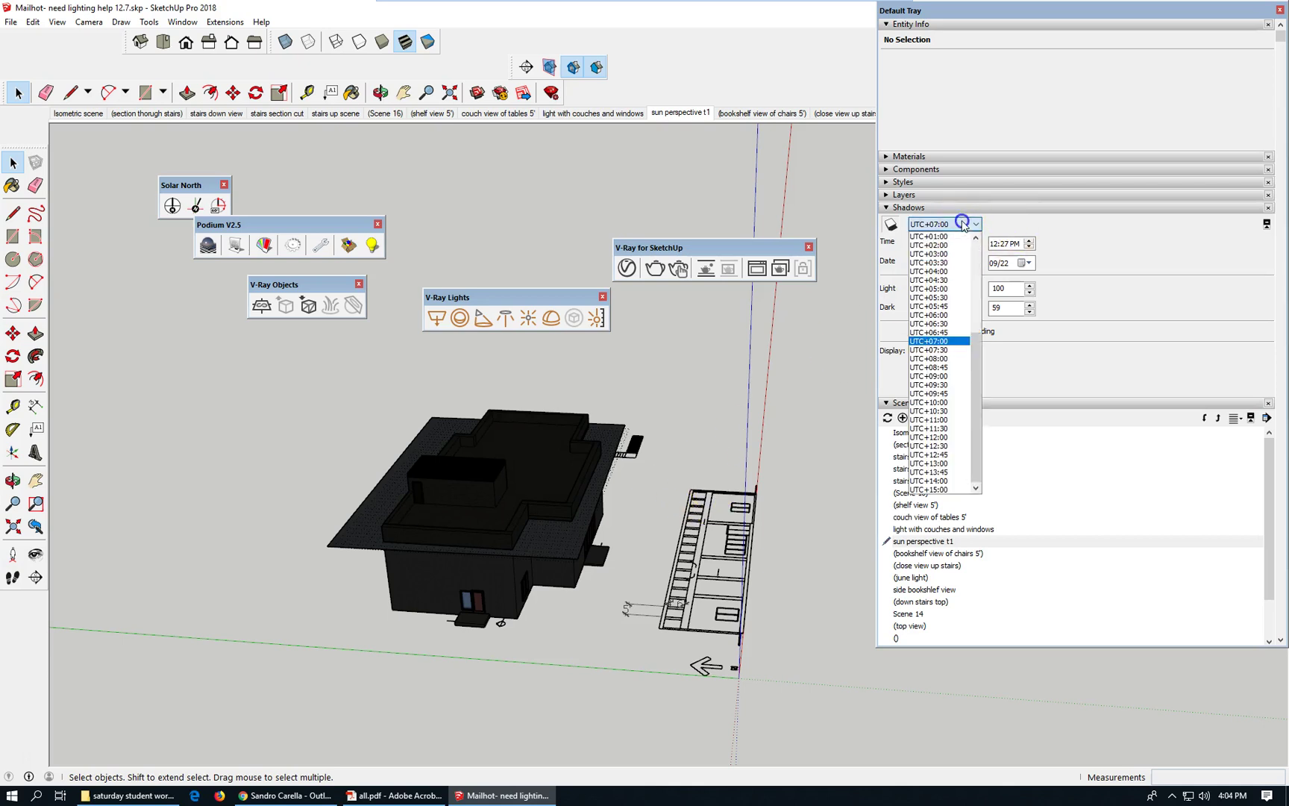
pyautogui.moveTo(981, 321); pyautogui.dragTo(976, 252)
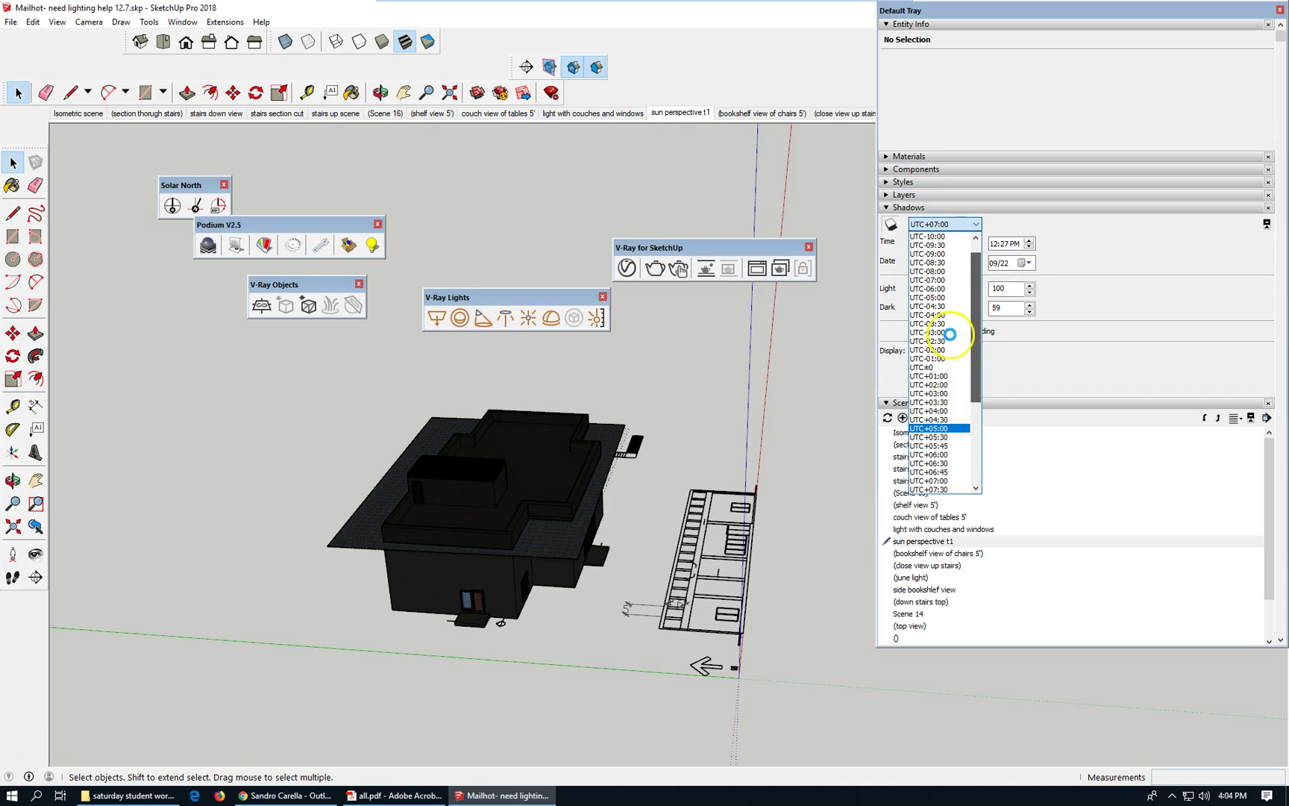
pyautogui.scroll(-3, 951, 344)
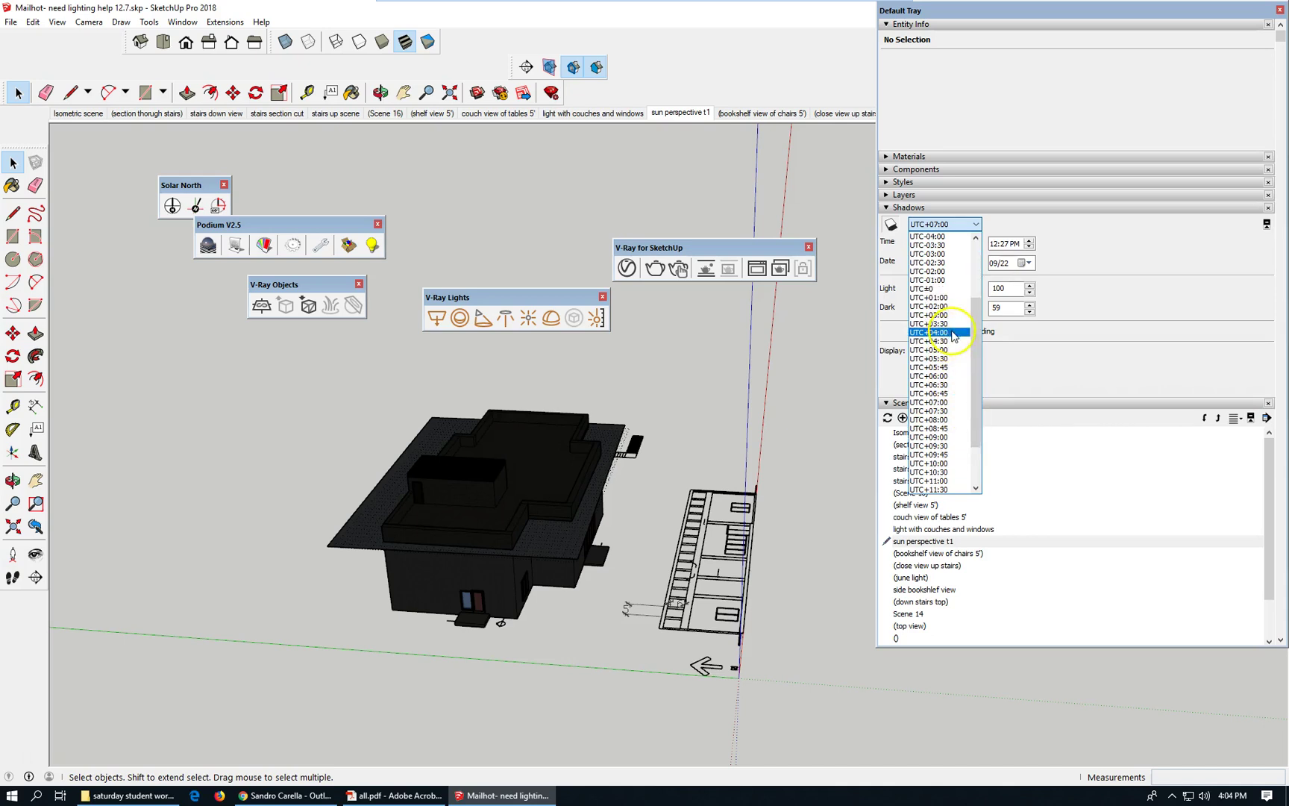
pyautogui.click(952, 337)
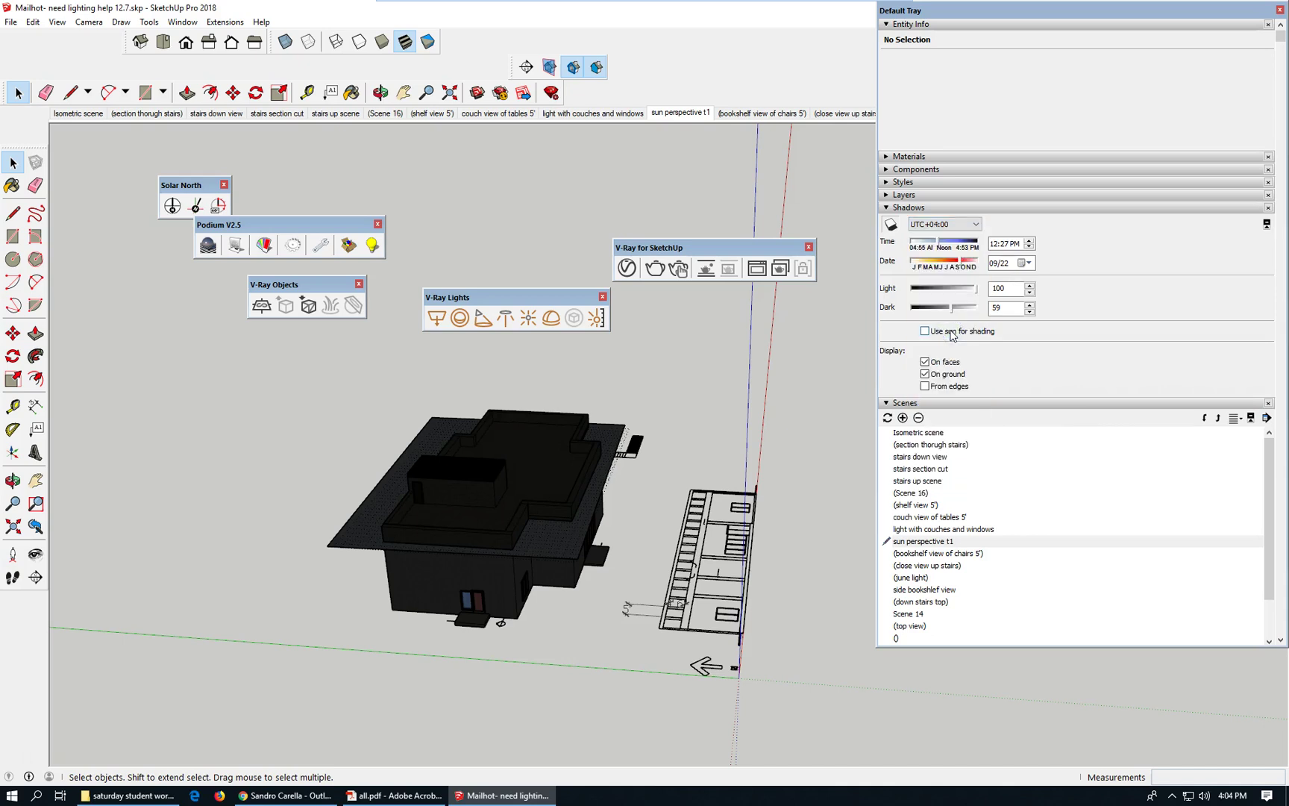
# Step: Set the shadow light to 69 and dark to 67, and reselect the UTC+04:00 time zone
pyautogui.moveTo(974, 287); pyautogui.dragTo(954, 310)
pyautogui.click(956, 309)
pyautogui.click(957, 226)
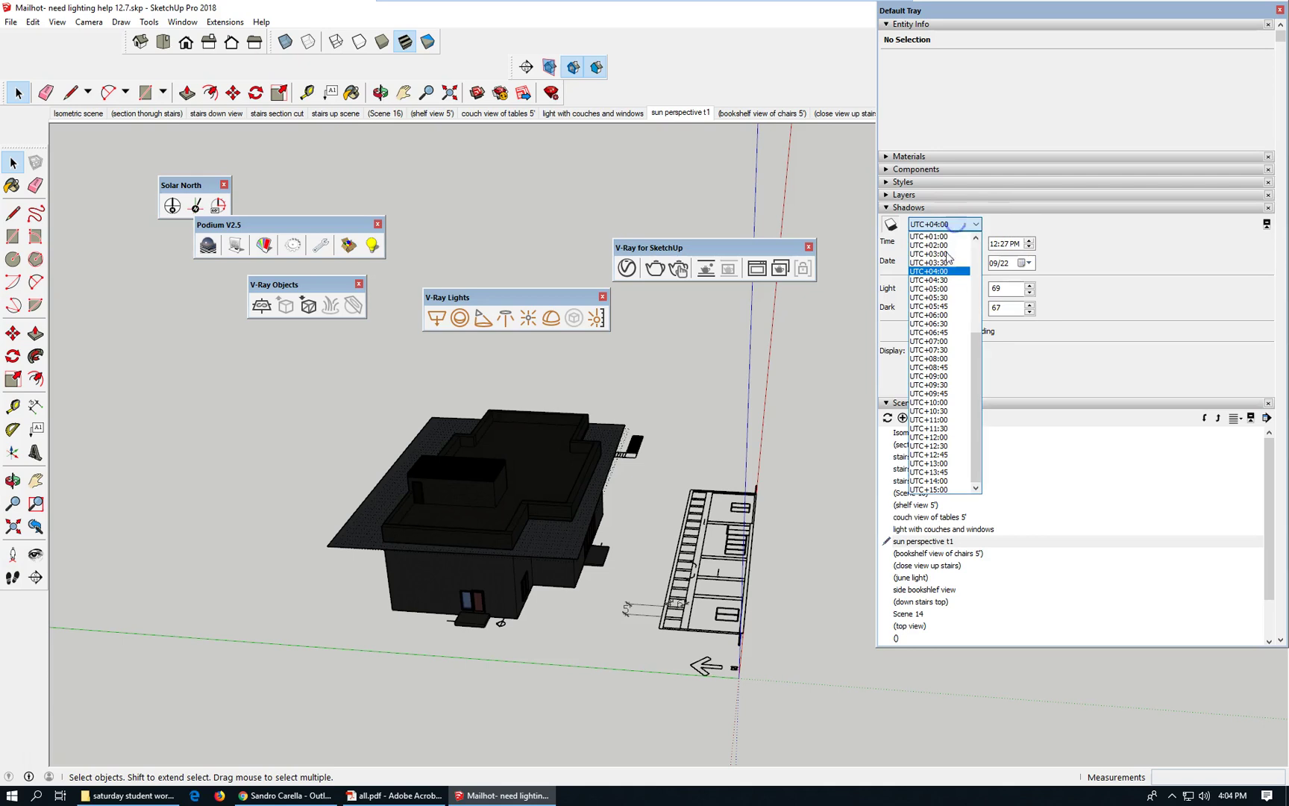
pyautogui.click(955, 271)
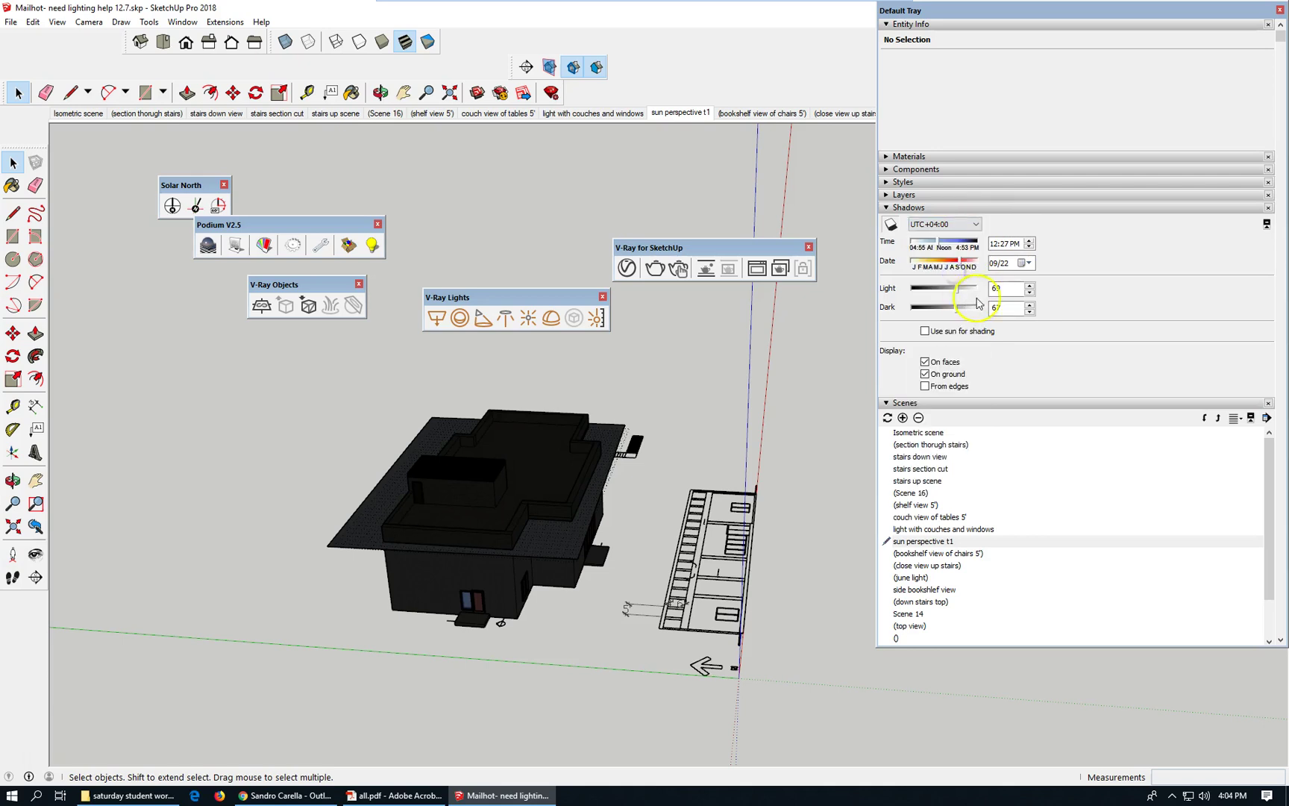
# Step: Set the shadow time zone to UTC+07:00 and the shadow date to 04/26
pyautogui.click(963, 225)
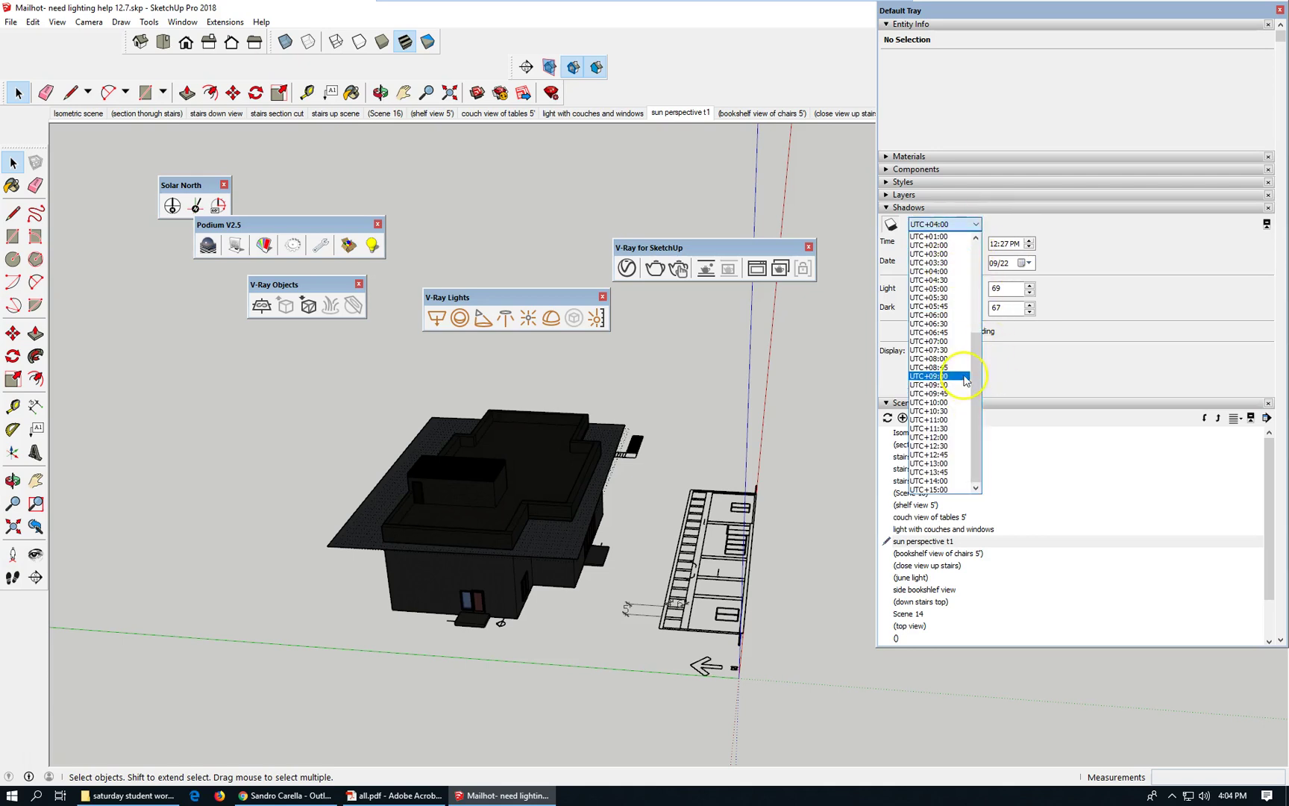
pyautogui.click(952, 341)
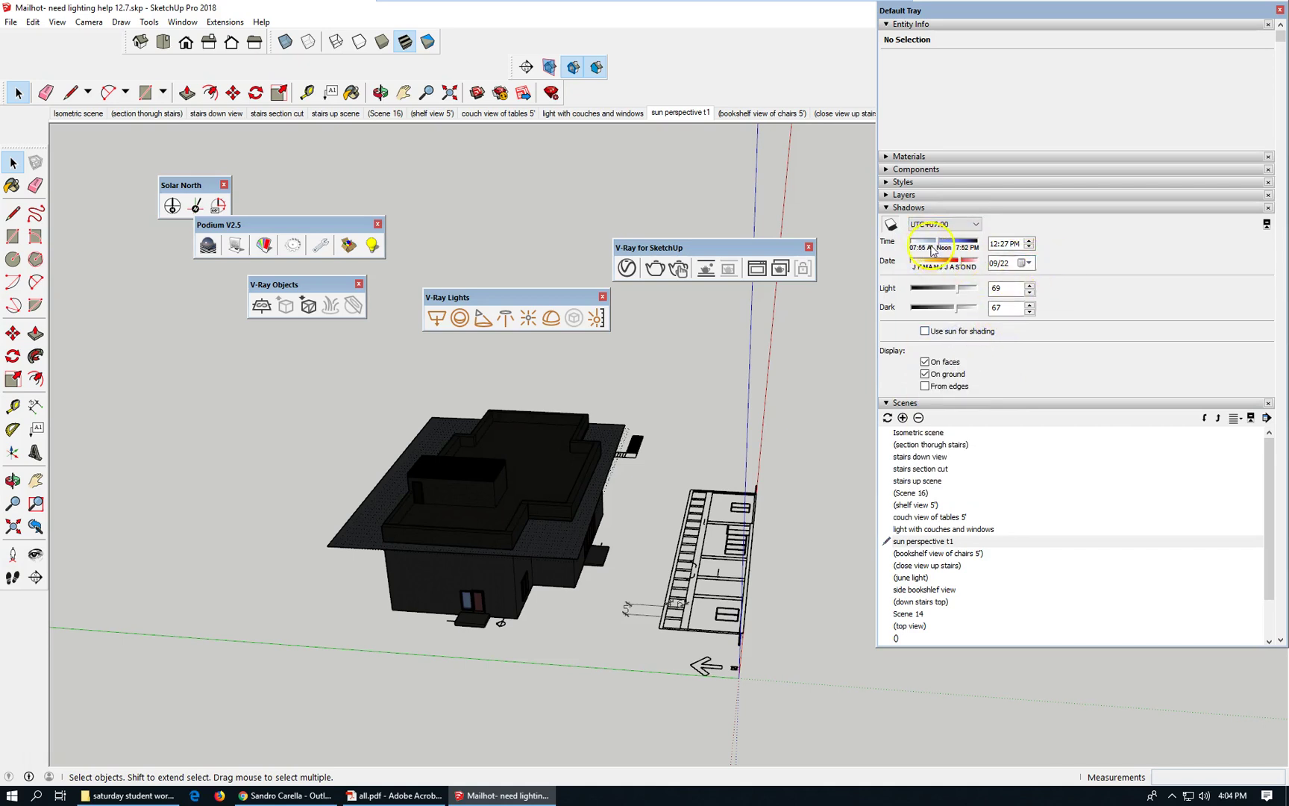
pyautogui.moveTo(941, 263); pyautogui.dragTo(934, 266)
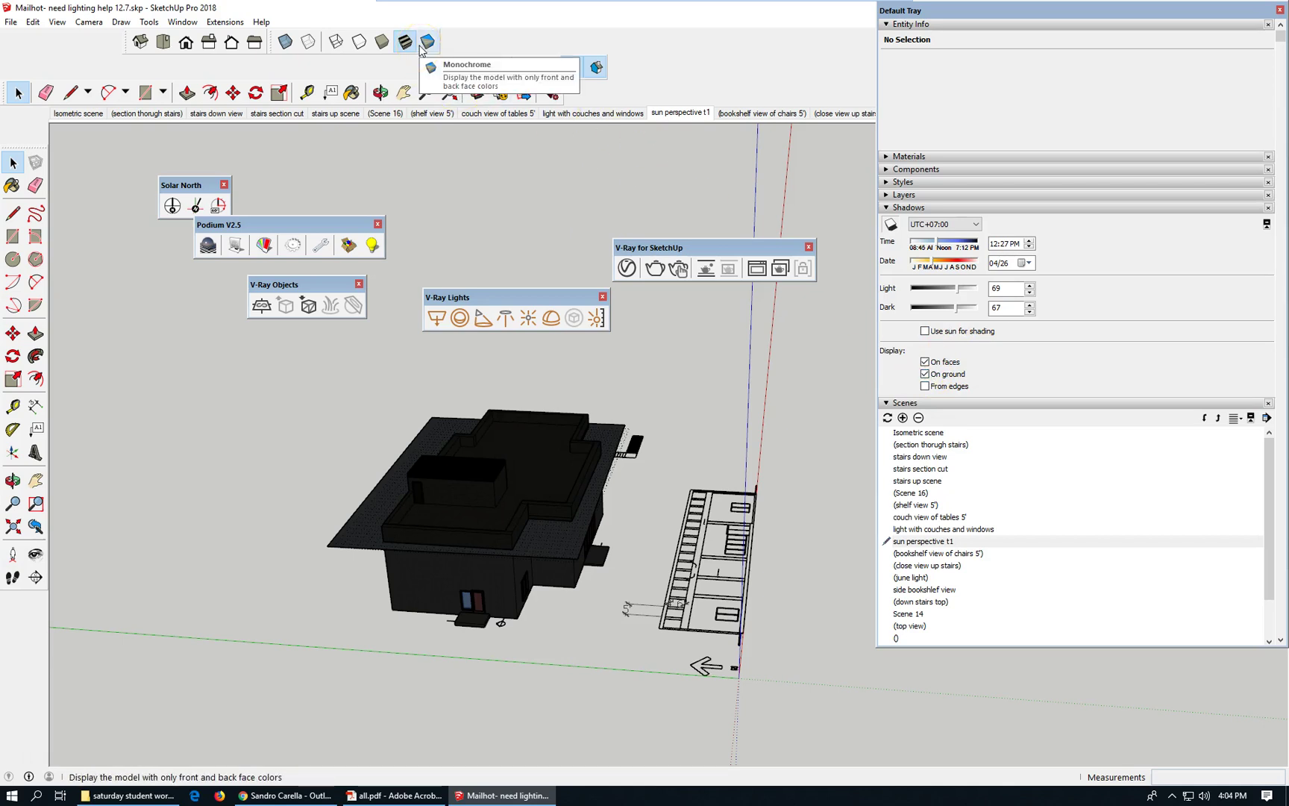
# Step: Turn off the display of section cuts and section fill in the model view
pyautogui.click(57, 22)
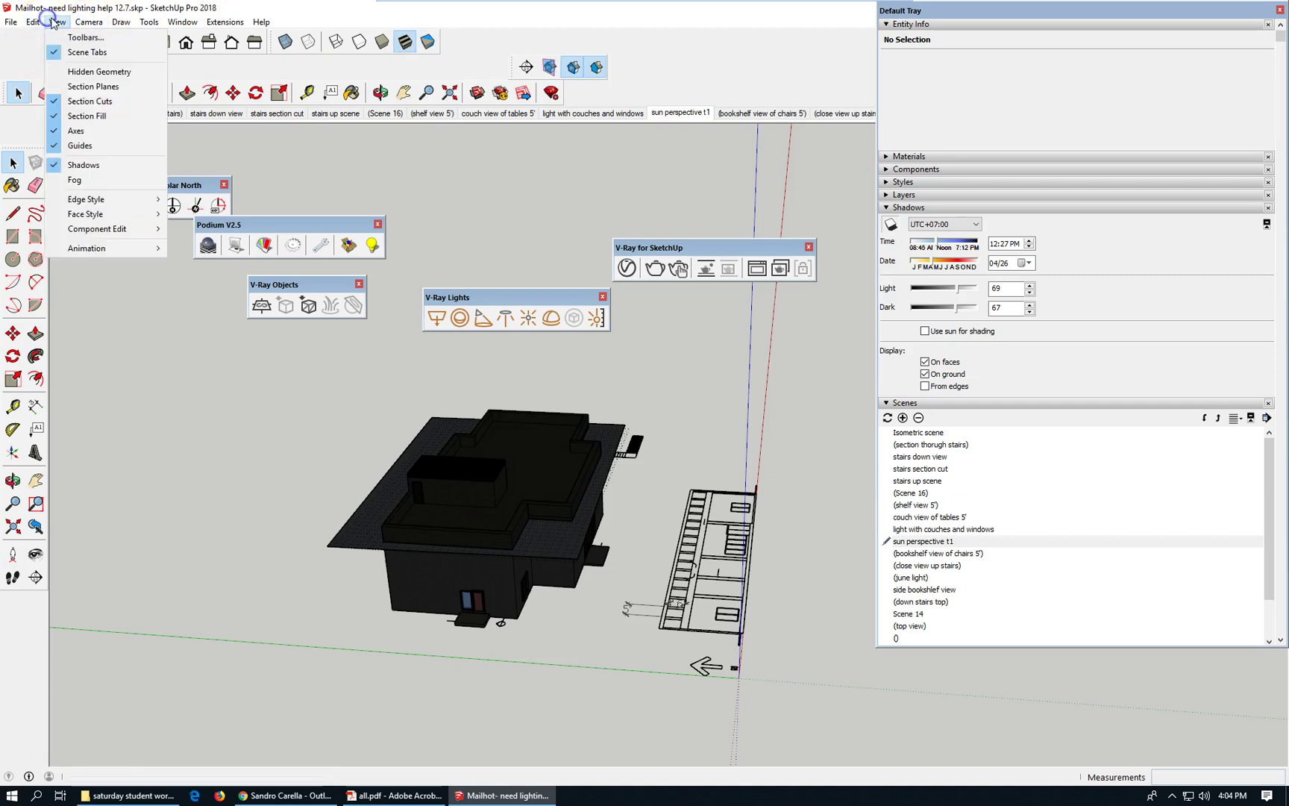
pyautogui.click(93, 102)
pyautogui.click(57, 22)
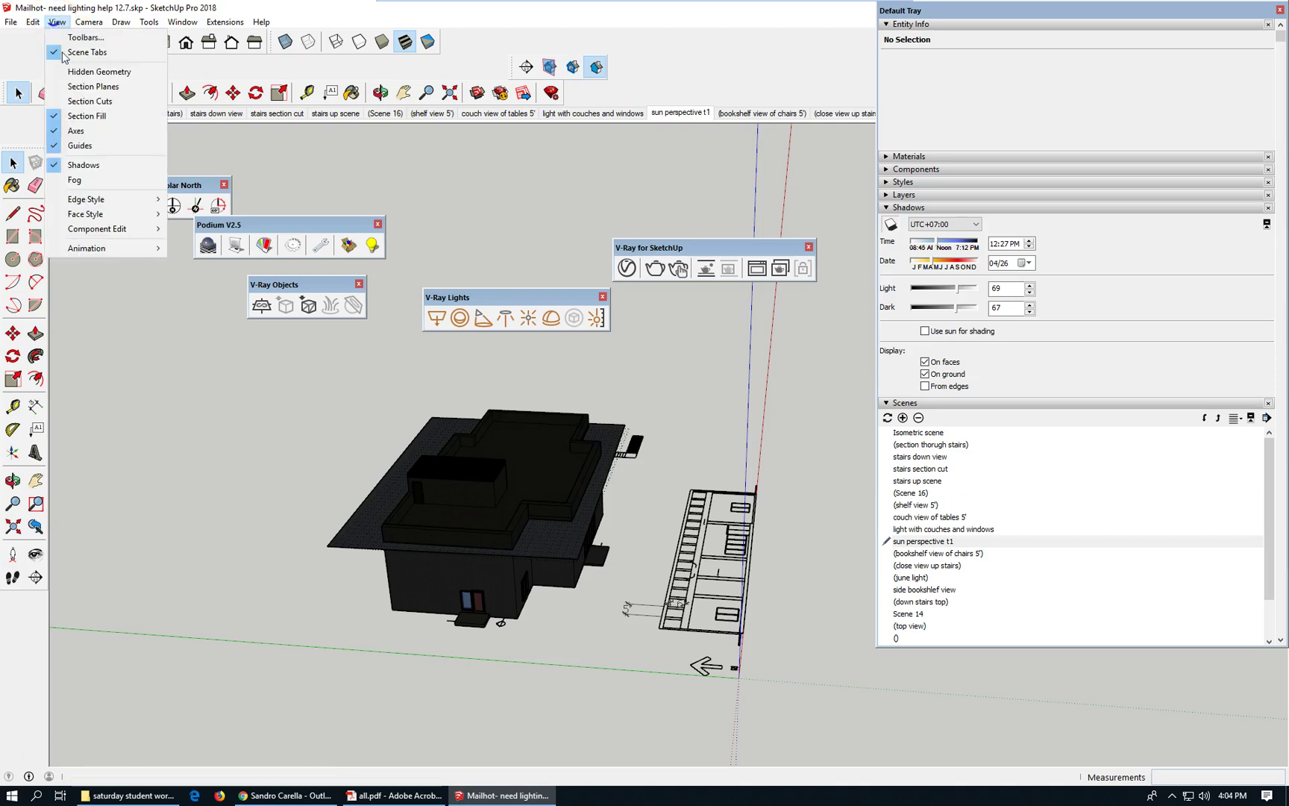
pyautogui.click(88, 115)
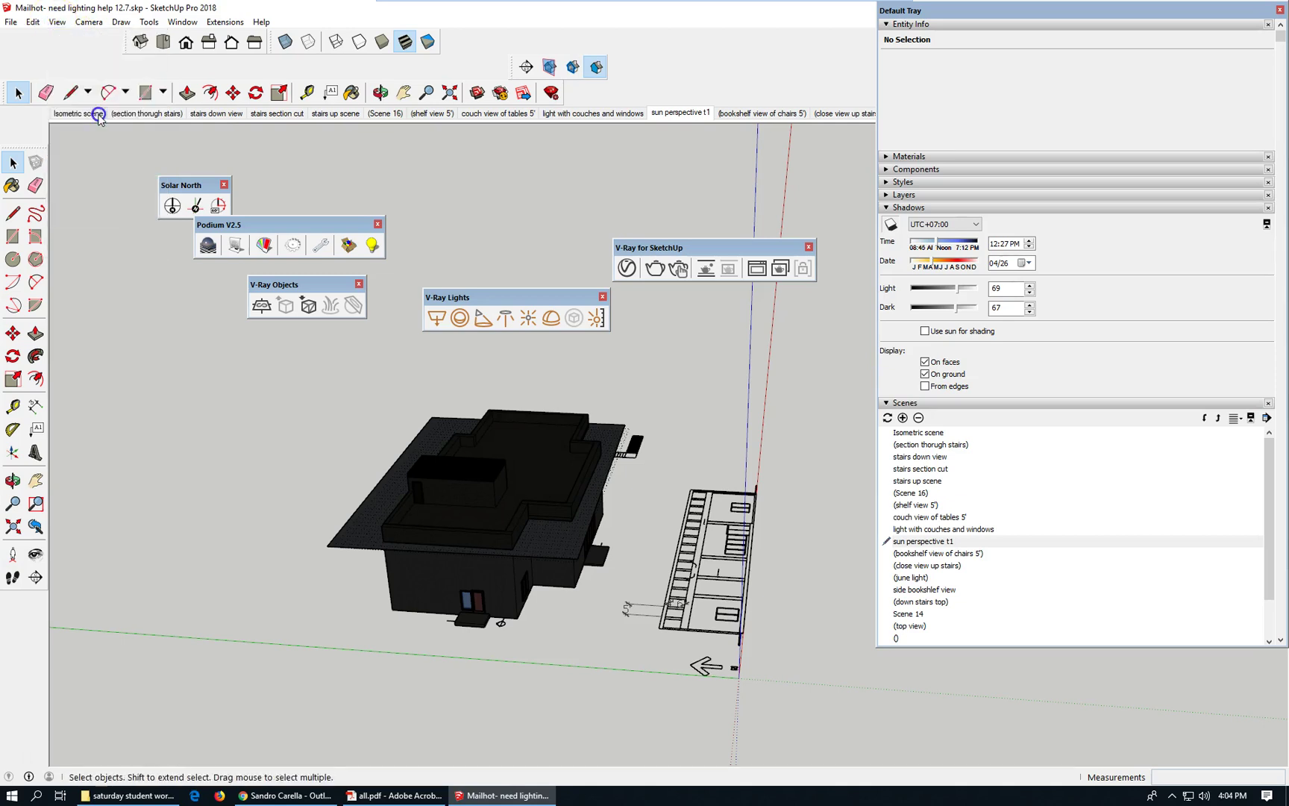
pyautogui.click(57, 22)
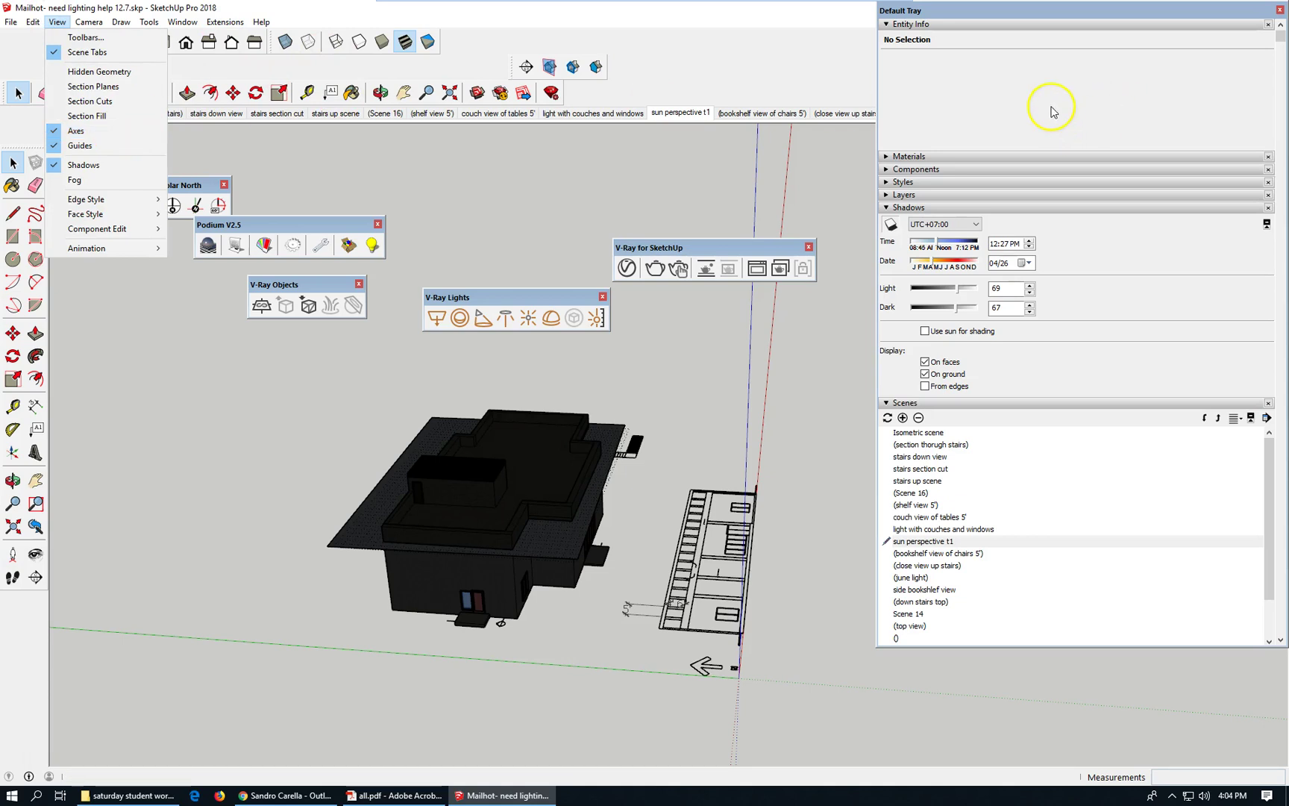
pyautogui.click(1186, 266)
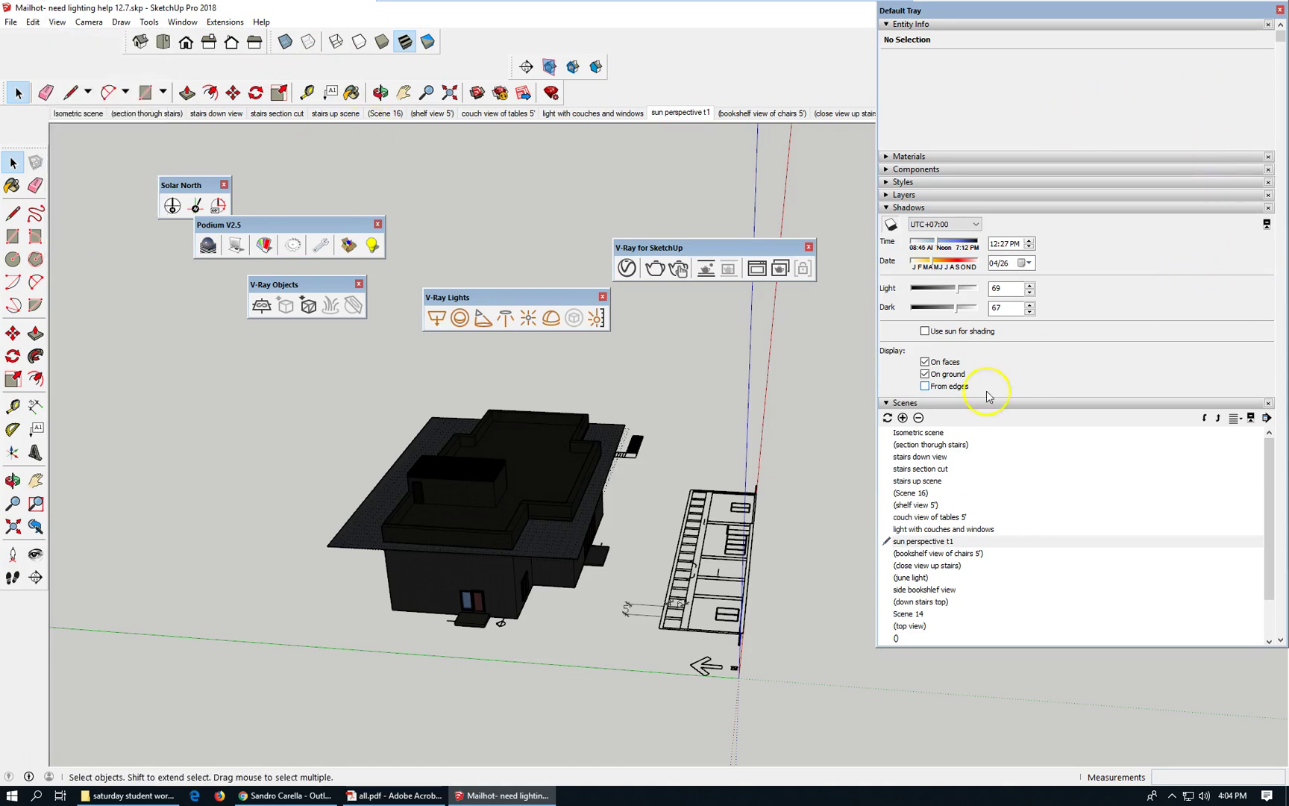
# Step: Try the UTC+01:00 and UTC+02:00 shadow time zones, toggling the shadow display between them
pyautogui.click(958, 225)
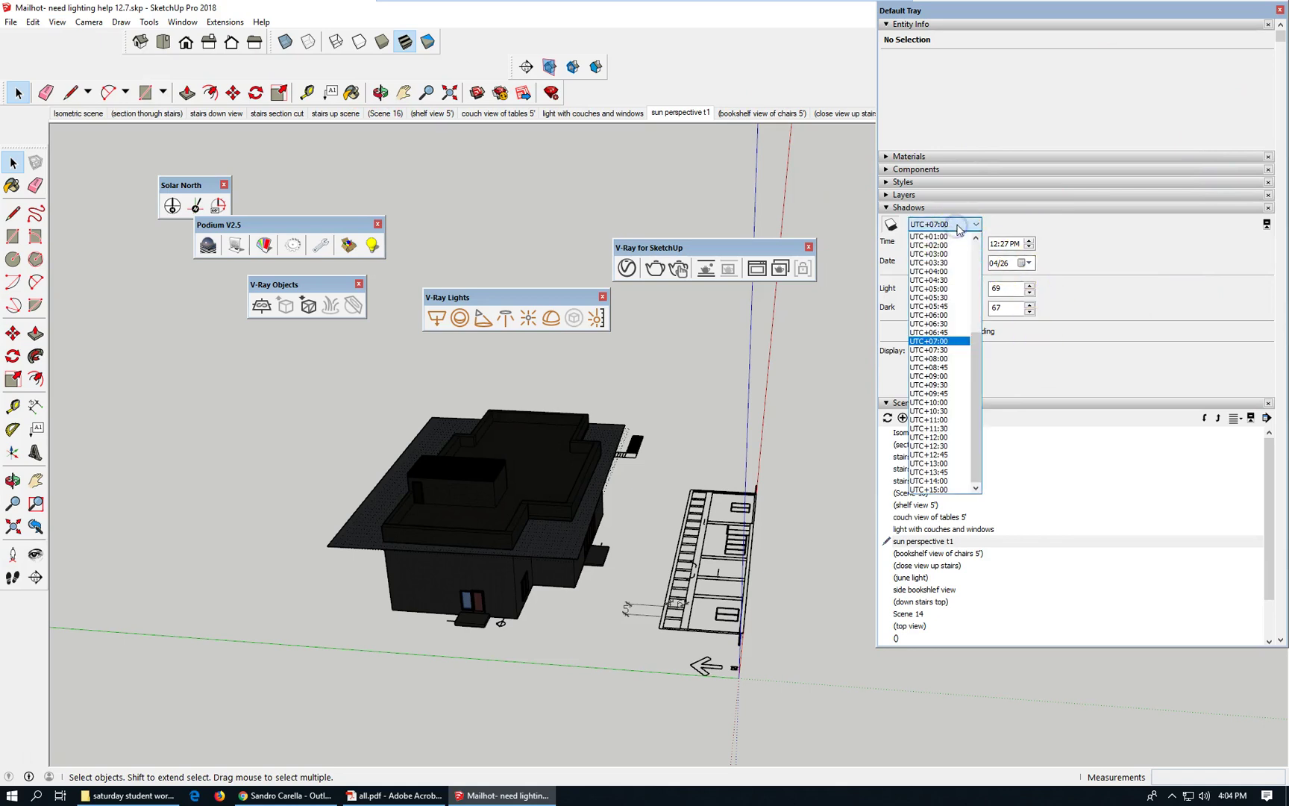
pyautogui.click(953, 236)
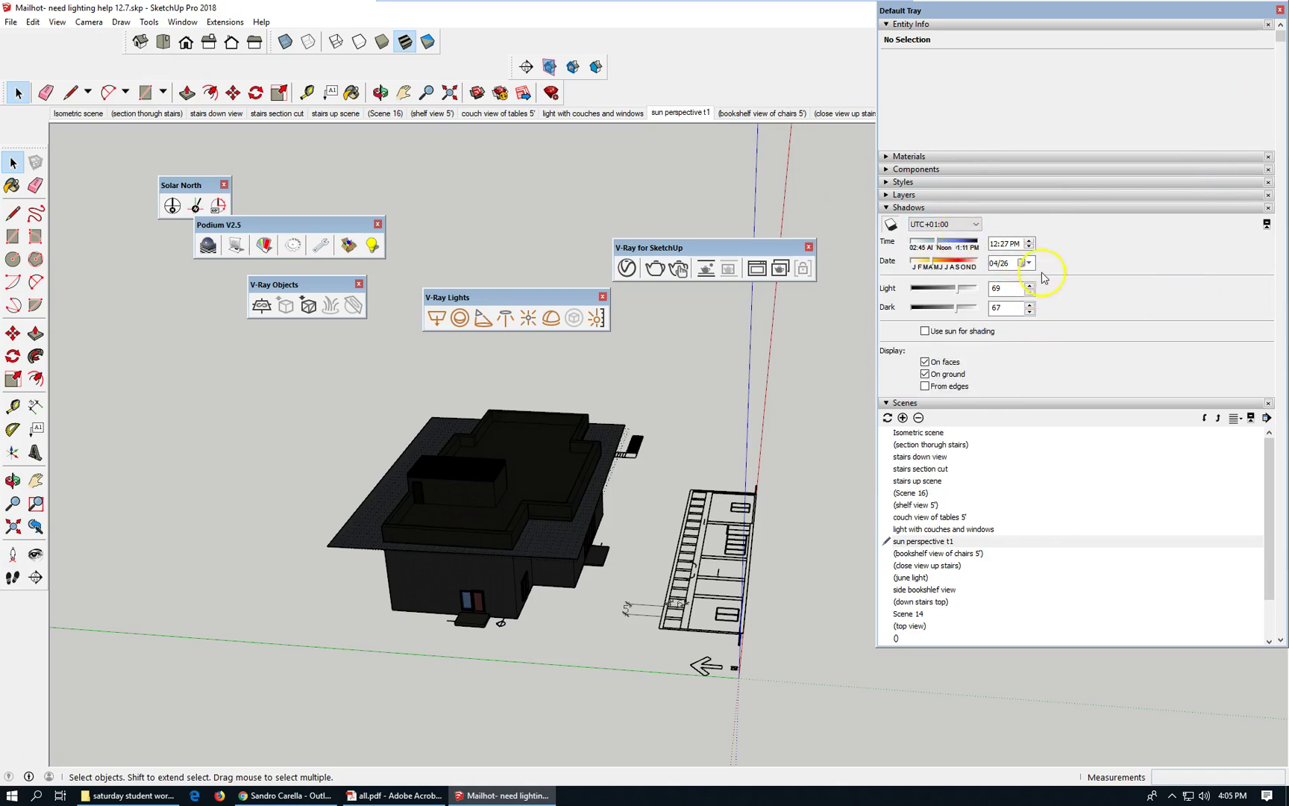
pyautogui.click(891, 225)
pyautogui.click(891, 225)
pyautogui.click(956, 224)
pyautogui.click(941, 246)
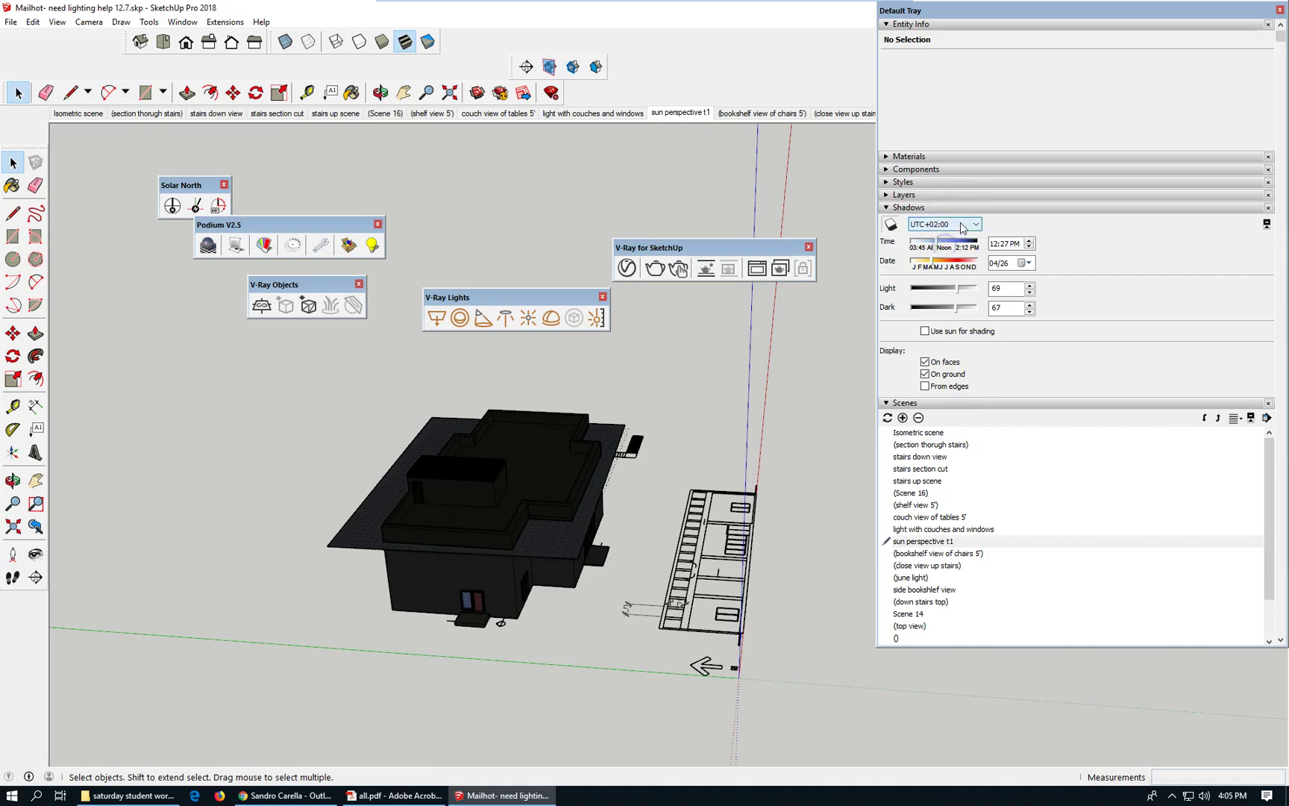
# Step: Set the shadows to UTC+05:00, 01:14 PM and light 3, turn on sun shading, and readjust the light and time
pyautogui.click(942, 226)
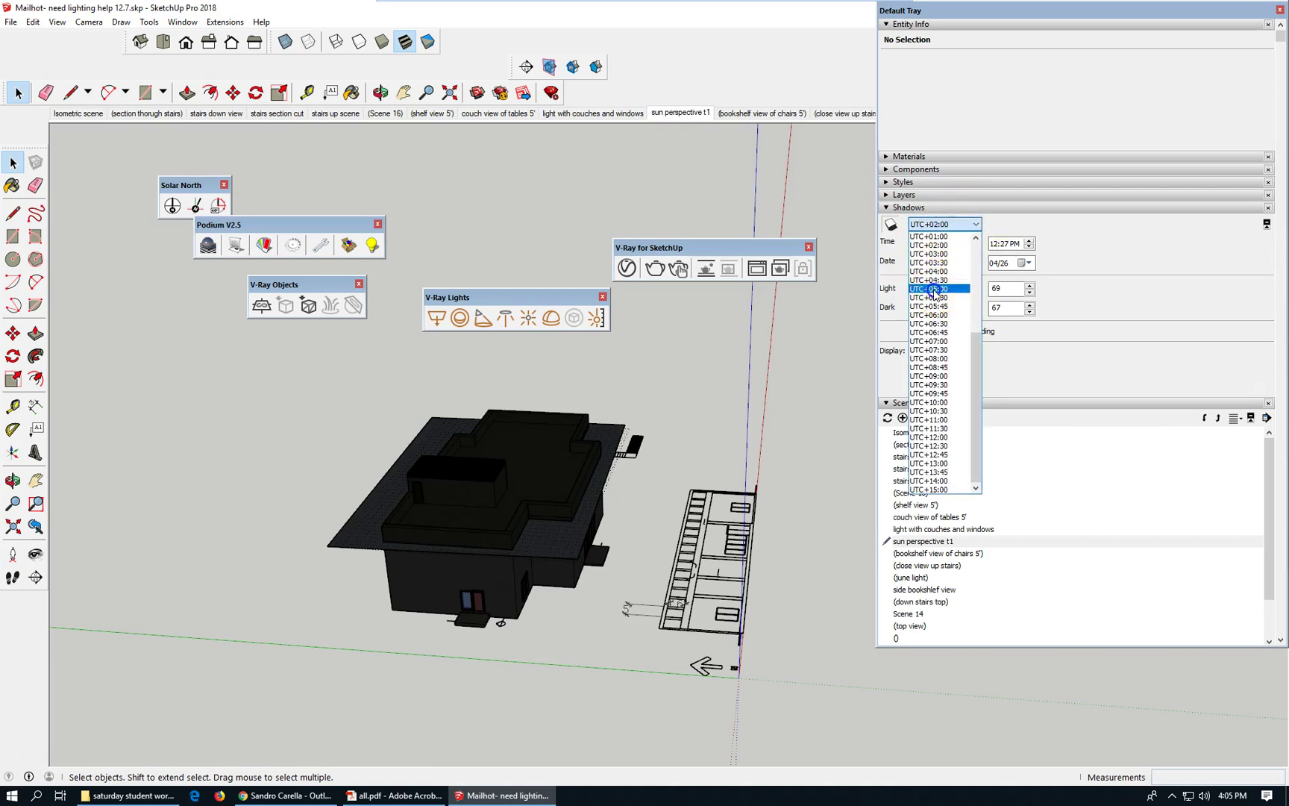
pyautogui.click(932, 288)
pyautogui.moveTo(942, 250)
pyautogui.mouseDown()
pyautogui.moveTo(987, 251)
pyautogui.moveTo(946, 249)
pyautogui.moveTo(917, 292)
pyautogui.mouseUp()
pyautogui.click(926, 330)
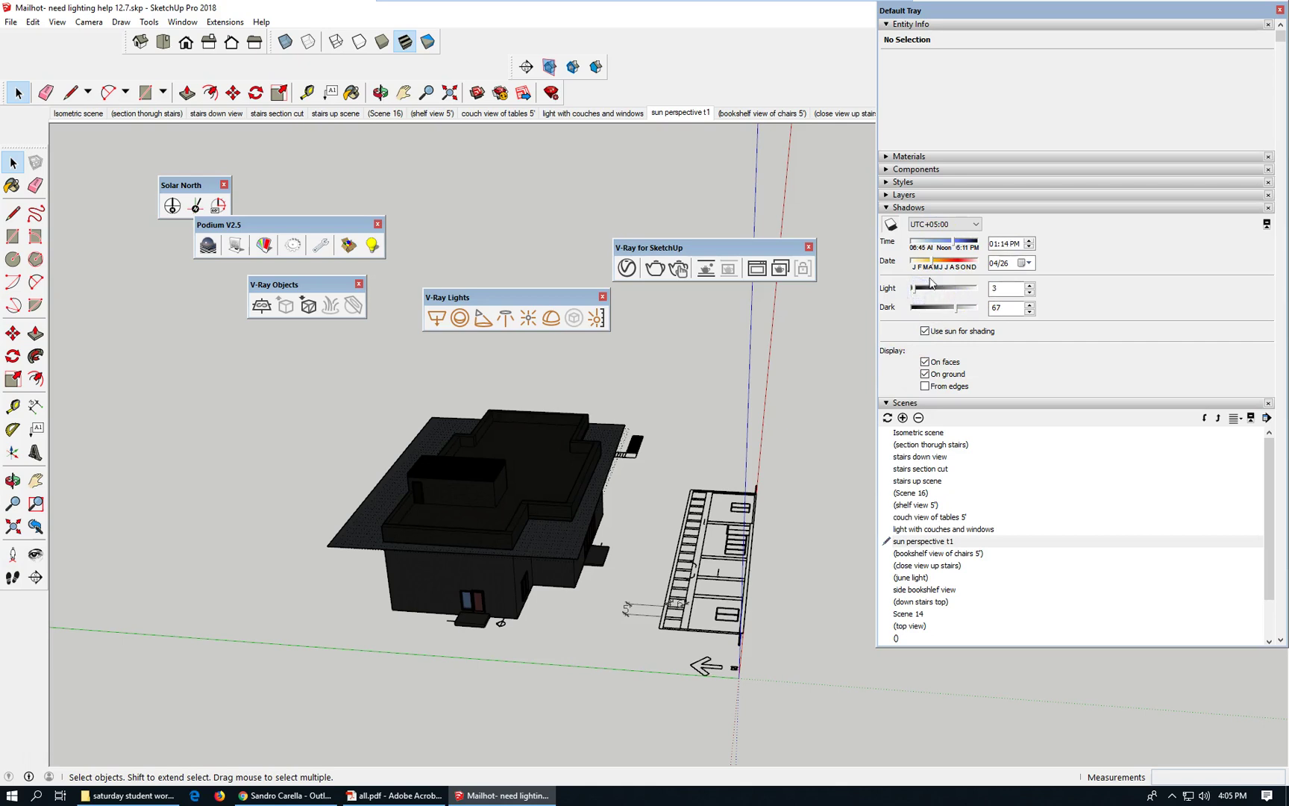
pyautogui.moveTo(917, 291)
pyautogui.mouseDown()
pyautogui.moveTo(977, 290)
pyautogui.moveTo(962, 309)
pyautogui.moveTo(972, 310)
pyautogui.moveTo(935, 268)
pyautogui.moveTo(963, 247)
pyautogui.mouseUp()
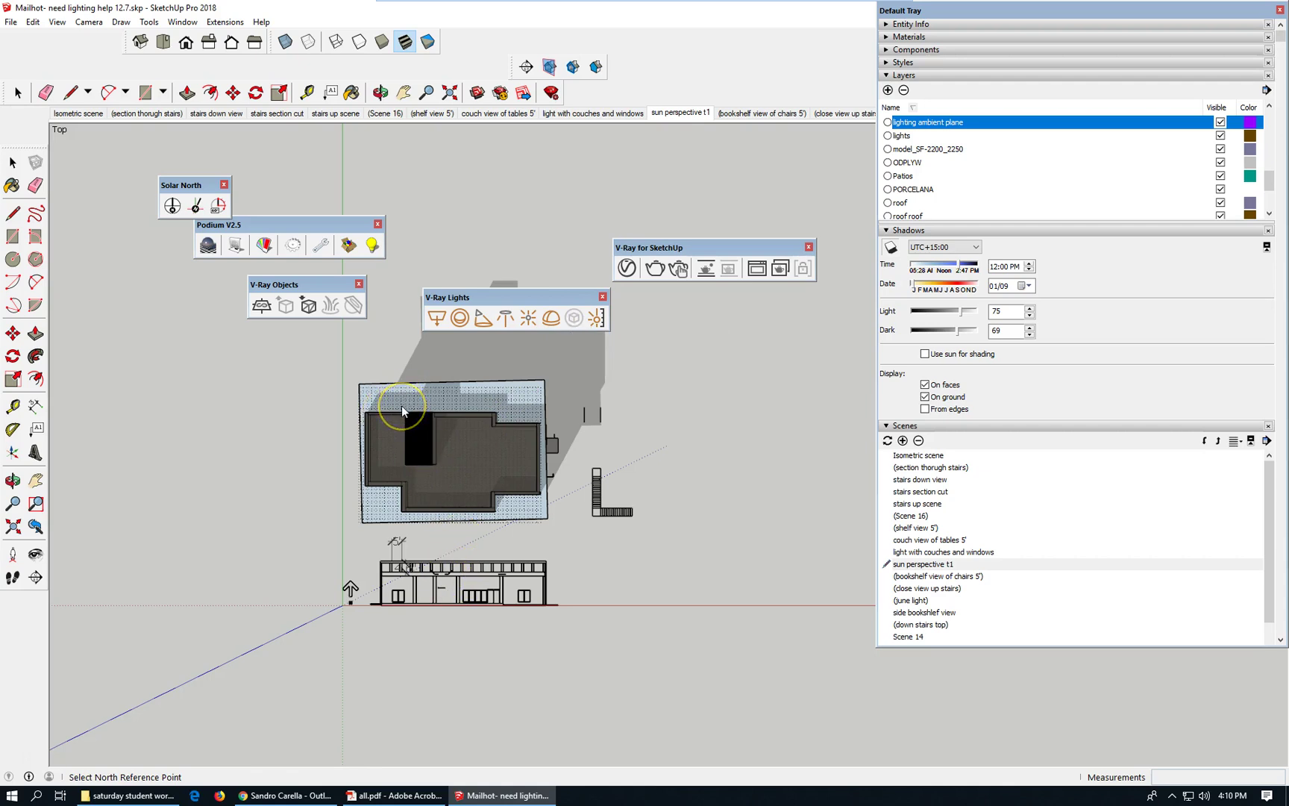
# Step: Move the V-Ray Lights toolbar clear of the plan's shadow and save the top view as a new scene named "sun site plan work"
pyautogui.click(439, 404)
pyautogui.moveTo(518, 296)
pyautogui.mouseDown()
pyautogui.moveTo(589, 205)
pyautogui.moveTo(671, 183)
pyautogui.mouseUp()
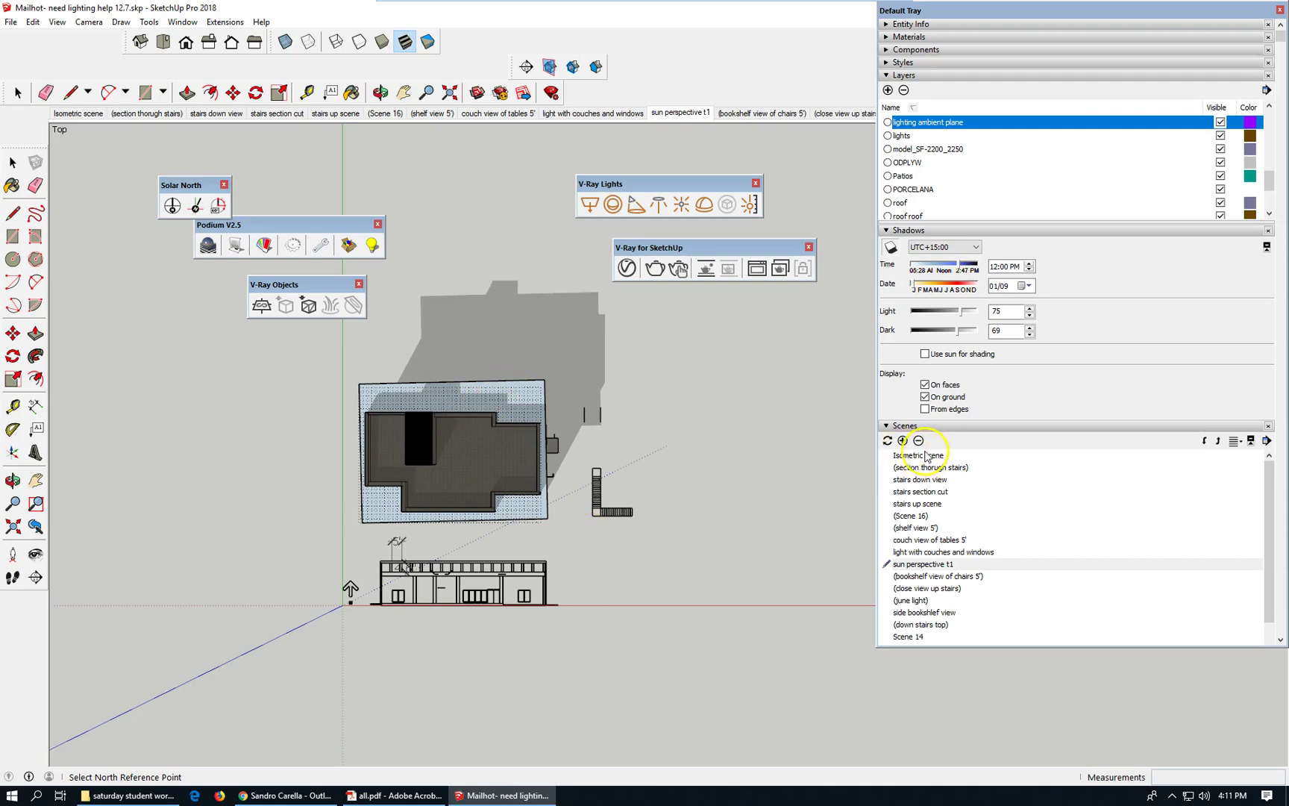
pyautogui.click(903, 440)
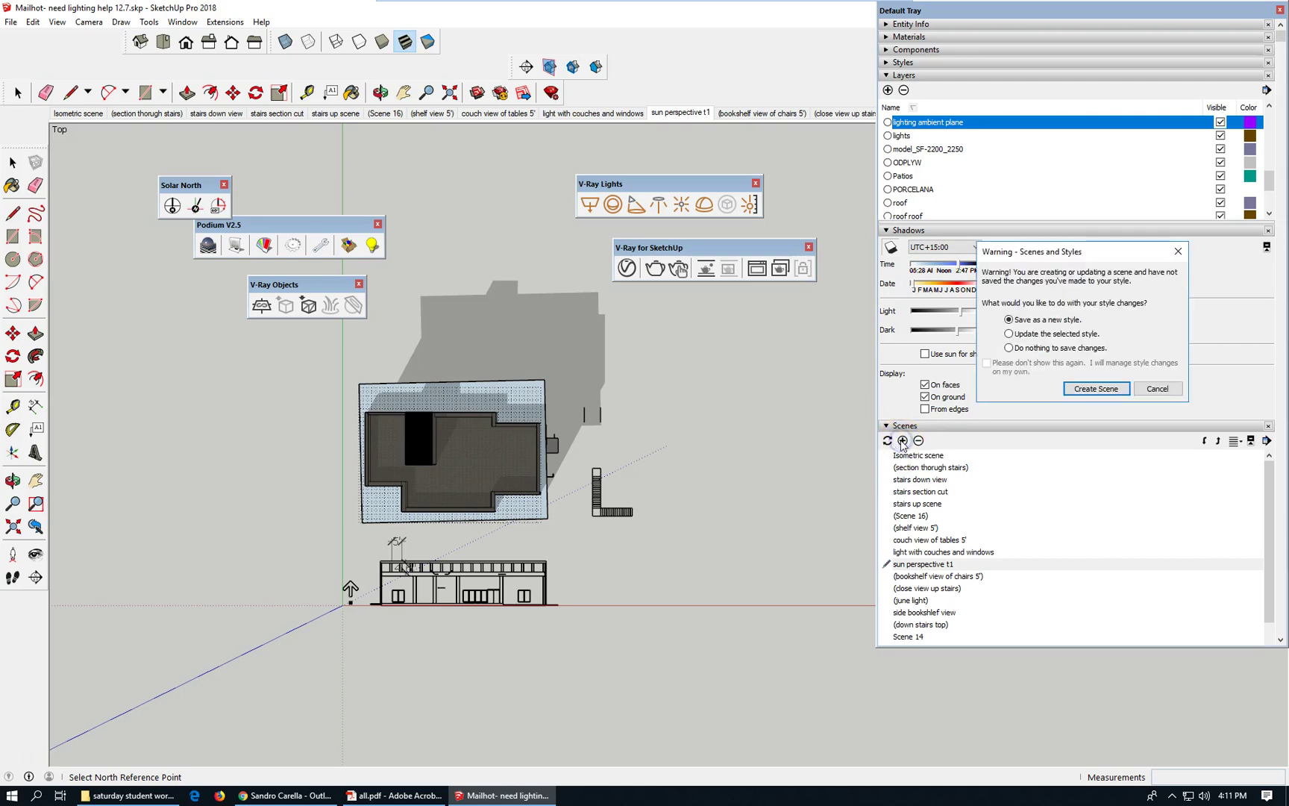
pyautogui.click(1075, 390)
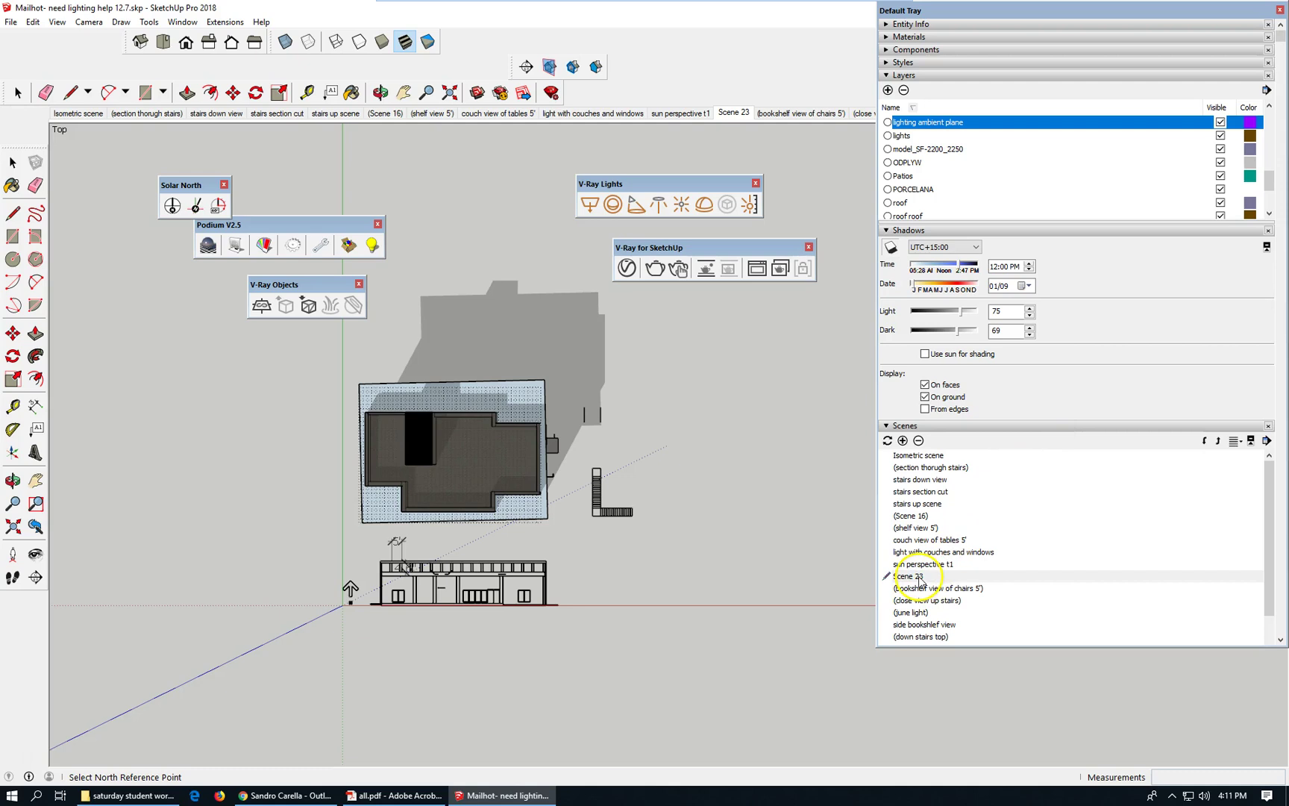
pyautogui.rightClick(917, 578)
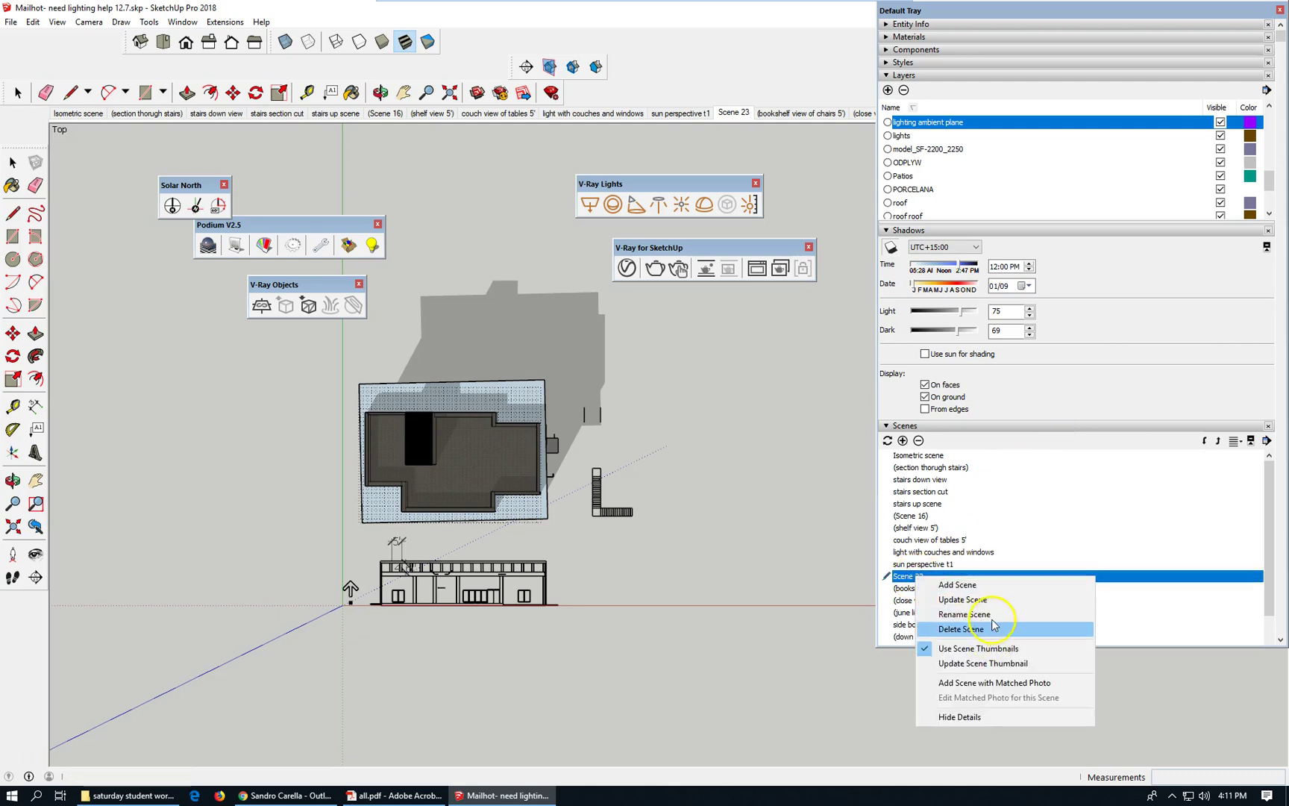
pyautogui.click(982, 614)
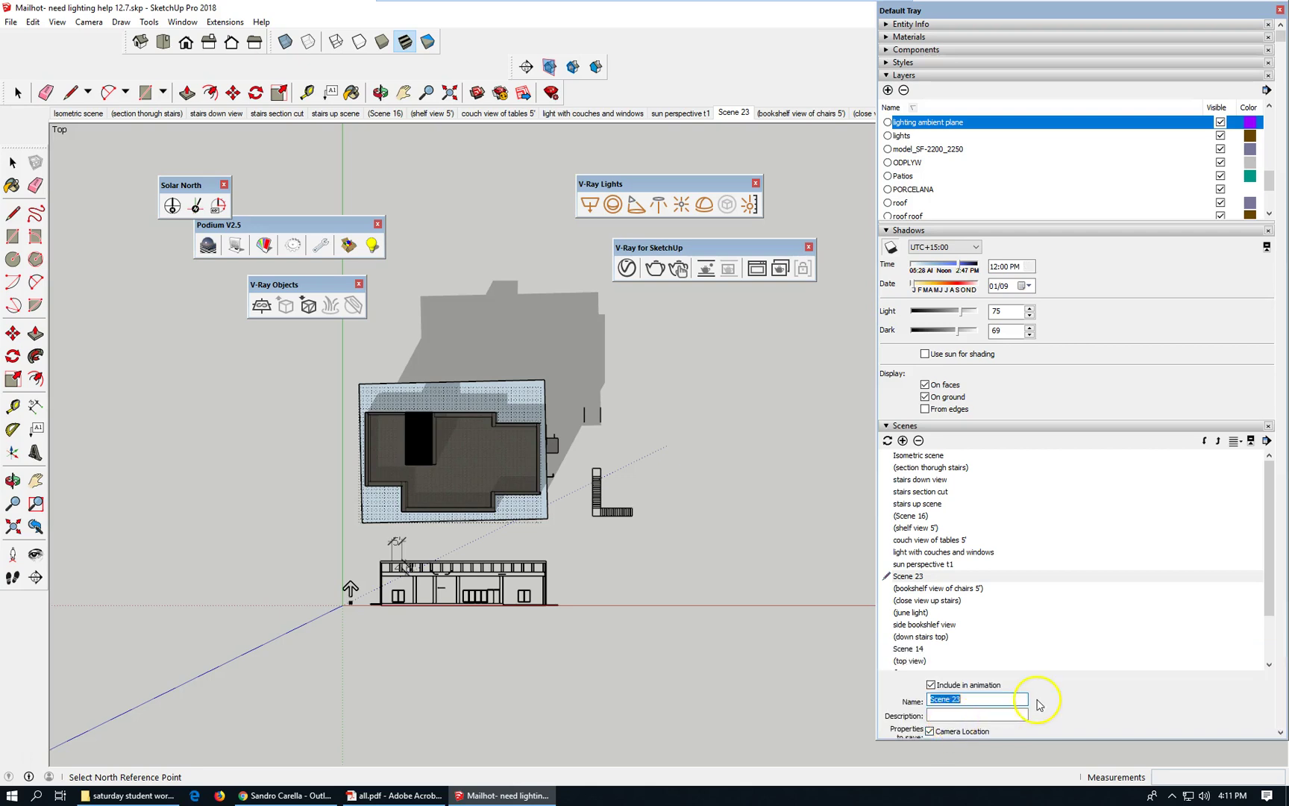
pyautogui.write('sun site plan work')
pyautogui.press('Return')
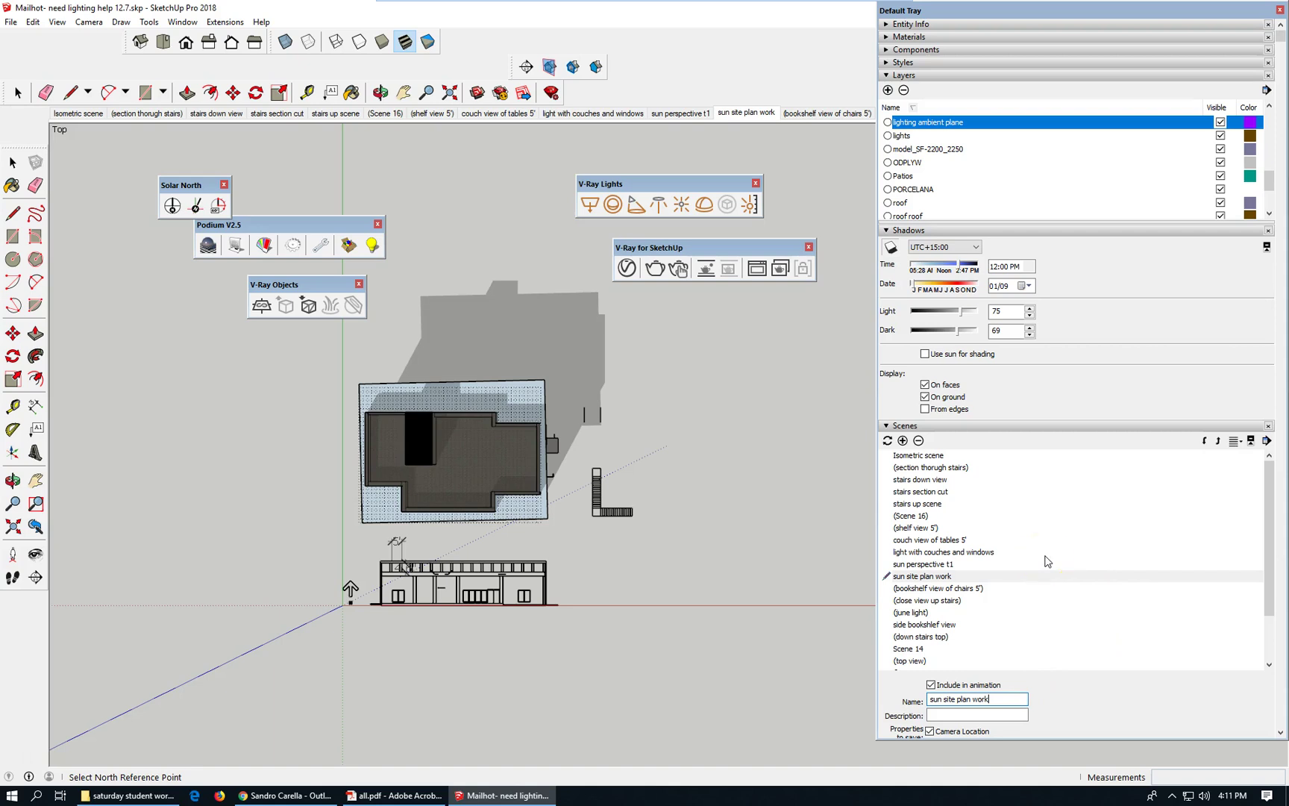
# Step: Switch to the "sun perspective t1" scene and set its shadow time to 09:19 AM
pyautogui.doubleClick(941, 565)
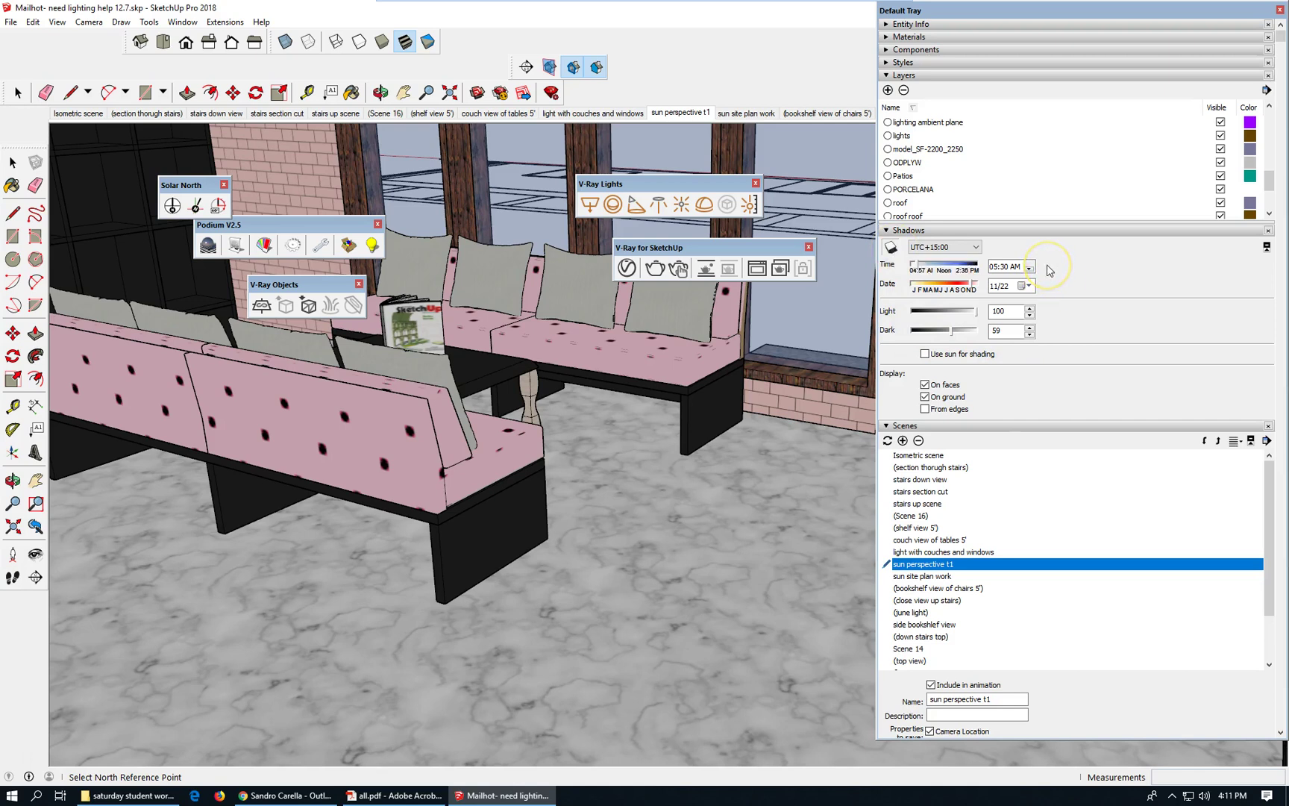
pyautogui.click(1006, 266)
pyautogui.click(922, 270)
pyautogui.moveTo(921, 270); pyautogui.dragTo(944, 265)
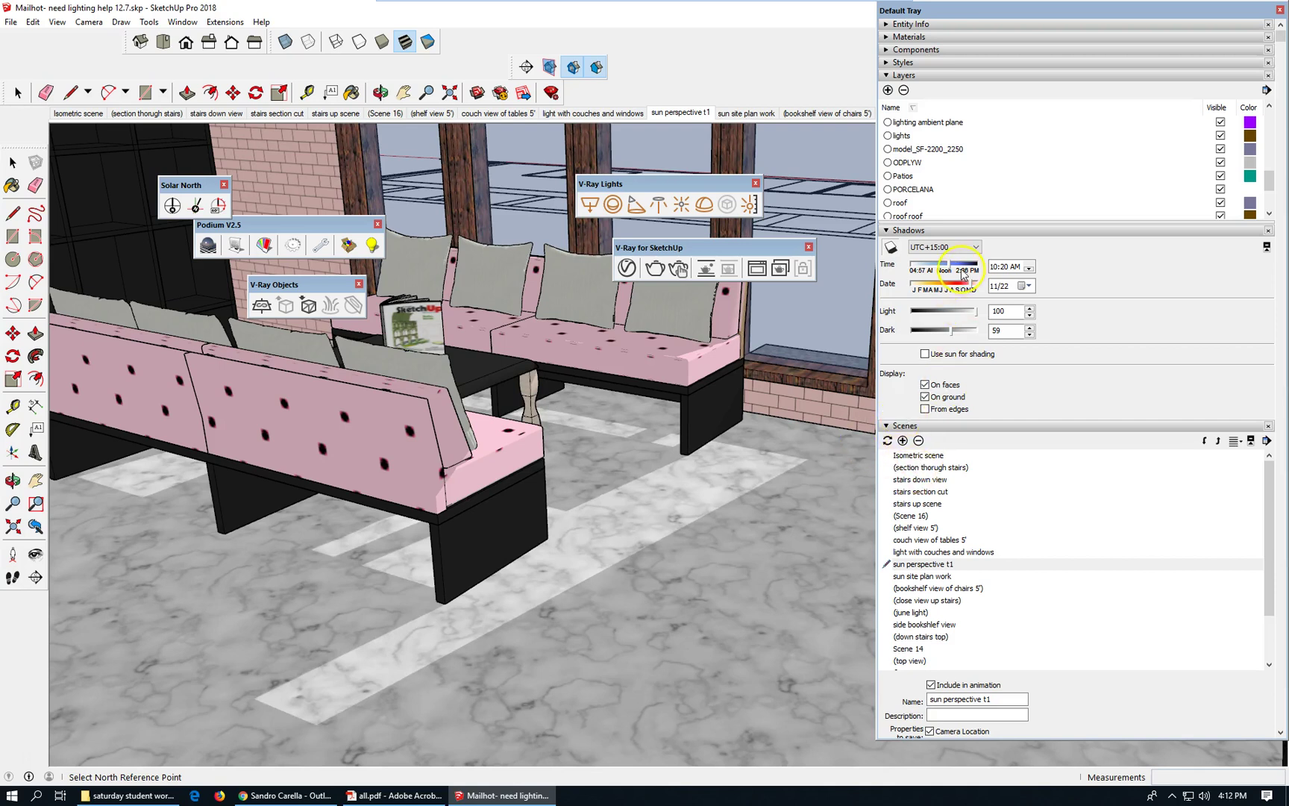
pyautogui.moveTo(946, 268); pyautogui.dragTo(944, 272)
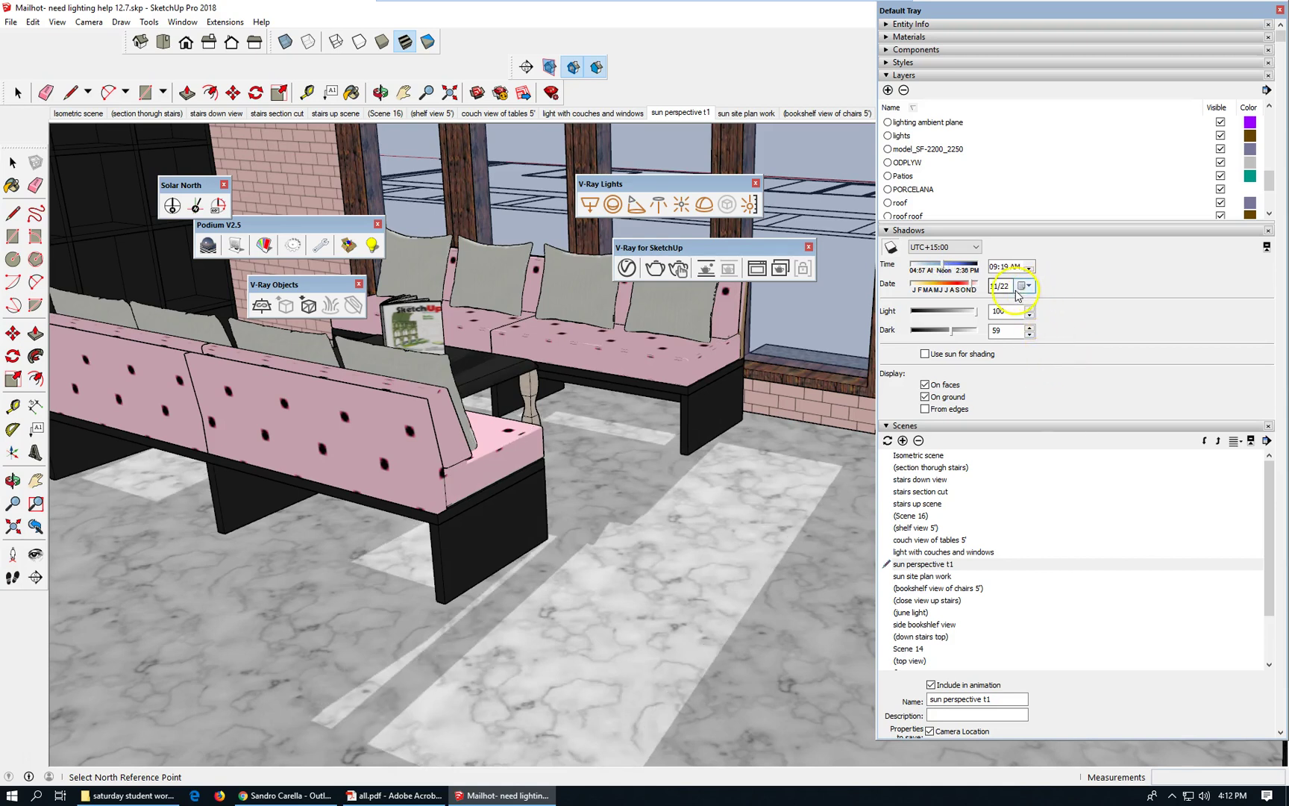
# Step: Add a new scene from the sunlit couch view and name it "sun perspective 9am UTC 15"
pyautogui.click(903, 441)
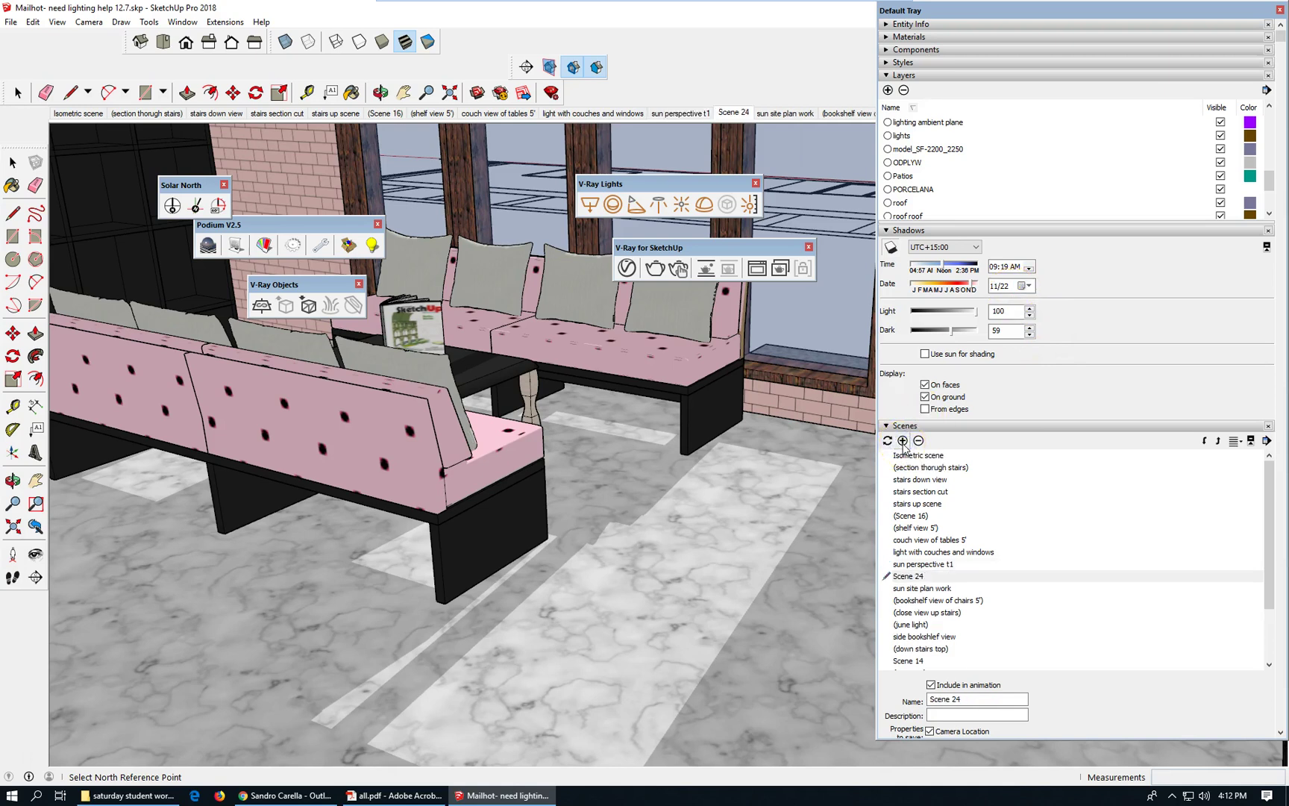
pyautogui.click(983, 700)
pyautogui.write('sujmn')
pyautogui.press('BackSpace')
pyautogui.press('BackSpace')
pyautogui.press('BackSpace')
pyautogui.write('n perspective 9am UTC')
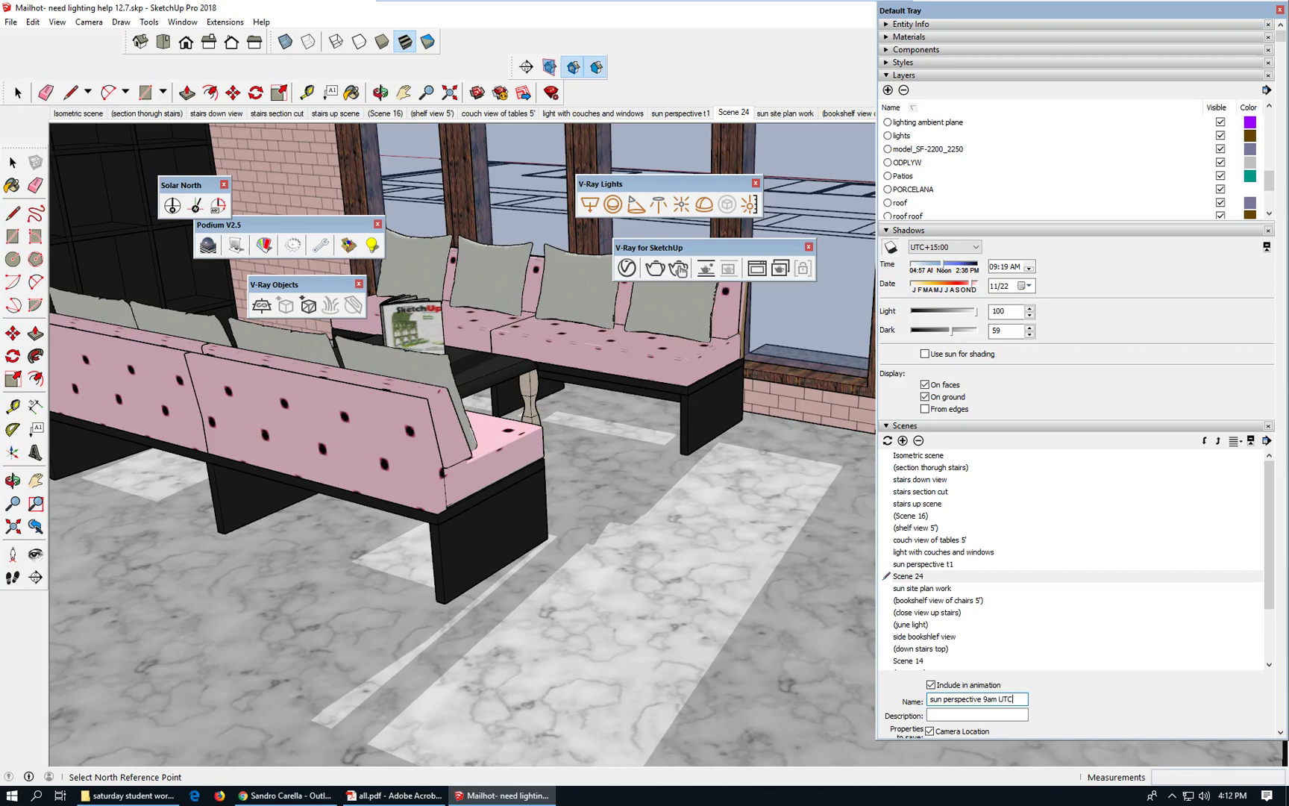
pyautogui.write(' 15\\')
pyautogui.press('Return')
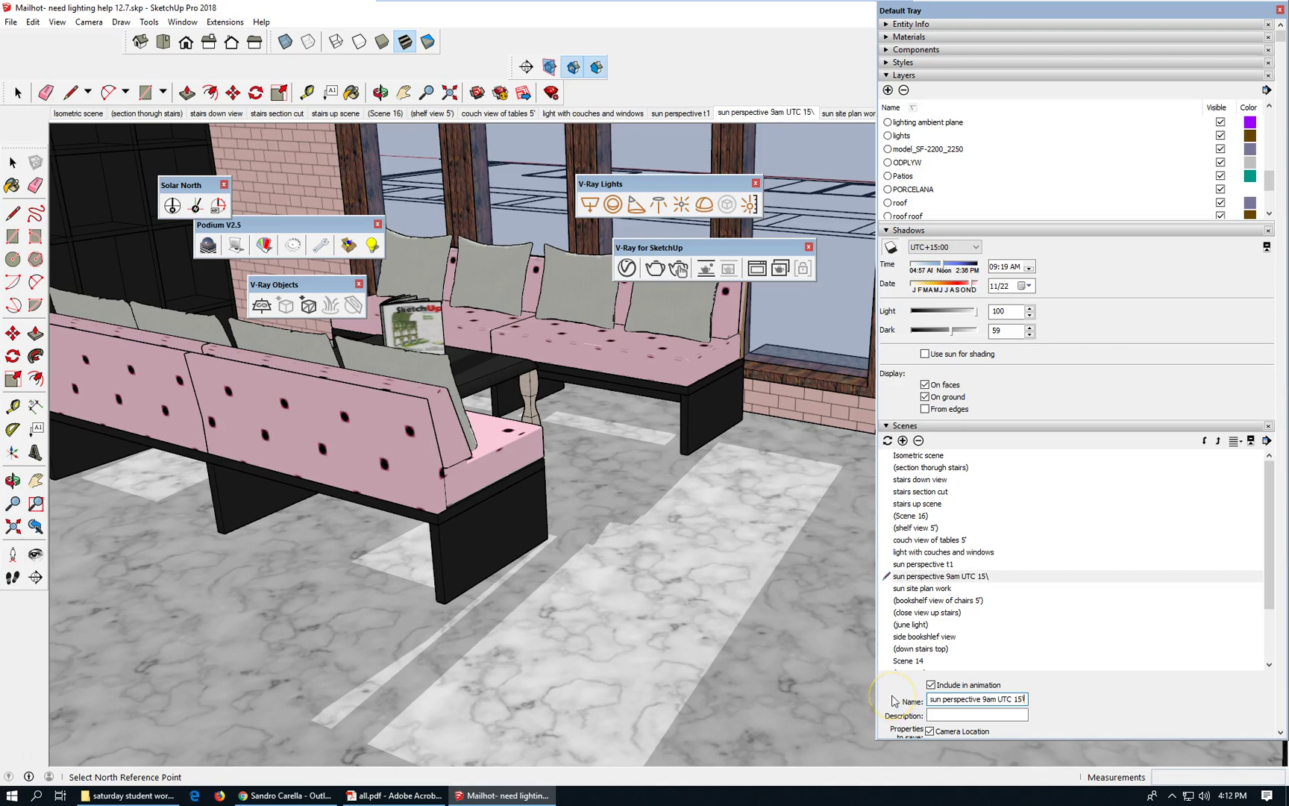
pyautogui.press('Return')
# Step: Start saving the model under a new name and browse to the "saturday student workshop files" folder in the instructor's Handouts folder
pyautogui.click(13, 23)
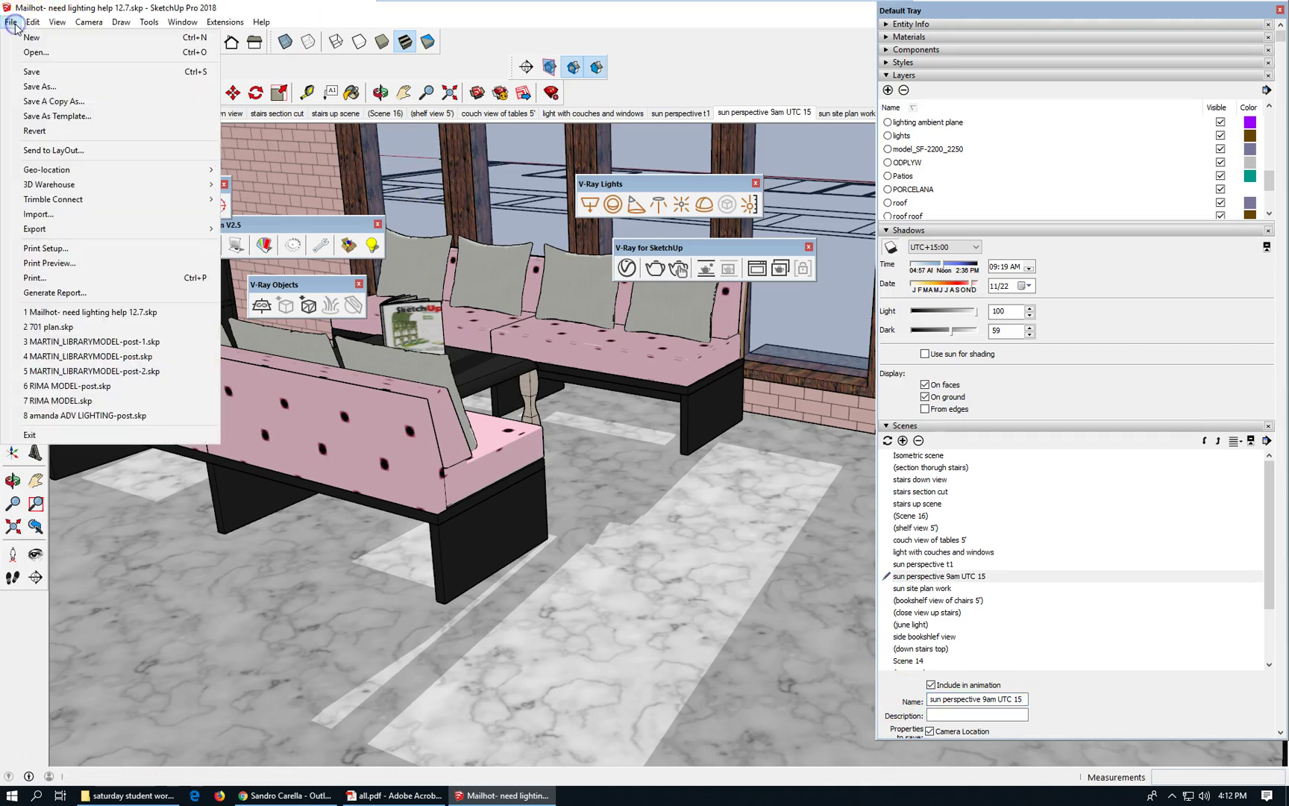
pyautogui.click(124, 86)
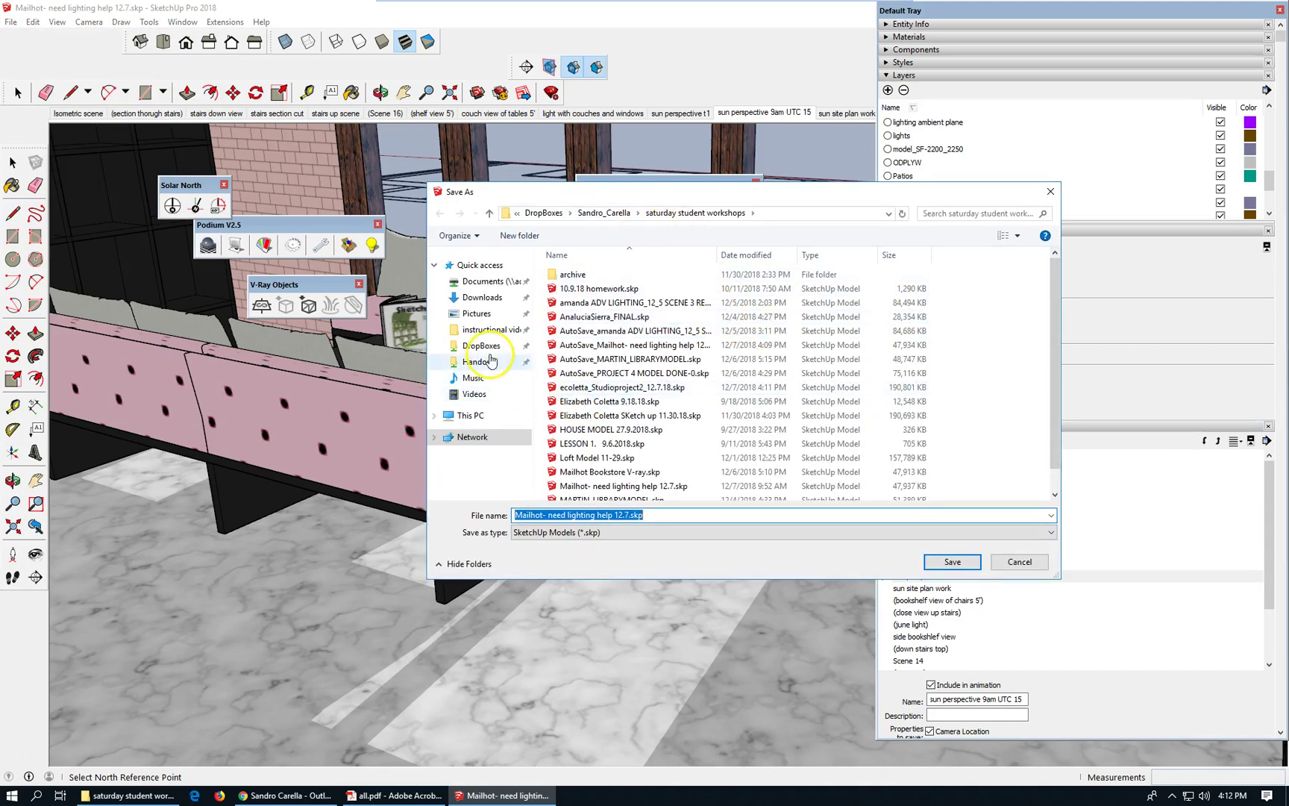
pyautogui.click(490, 363)
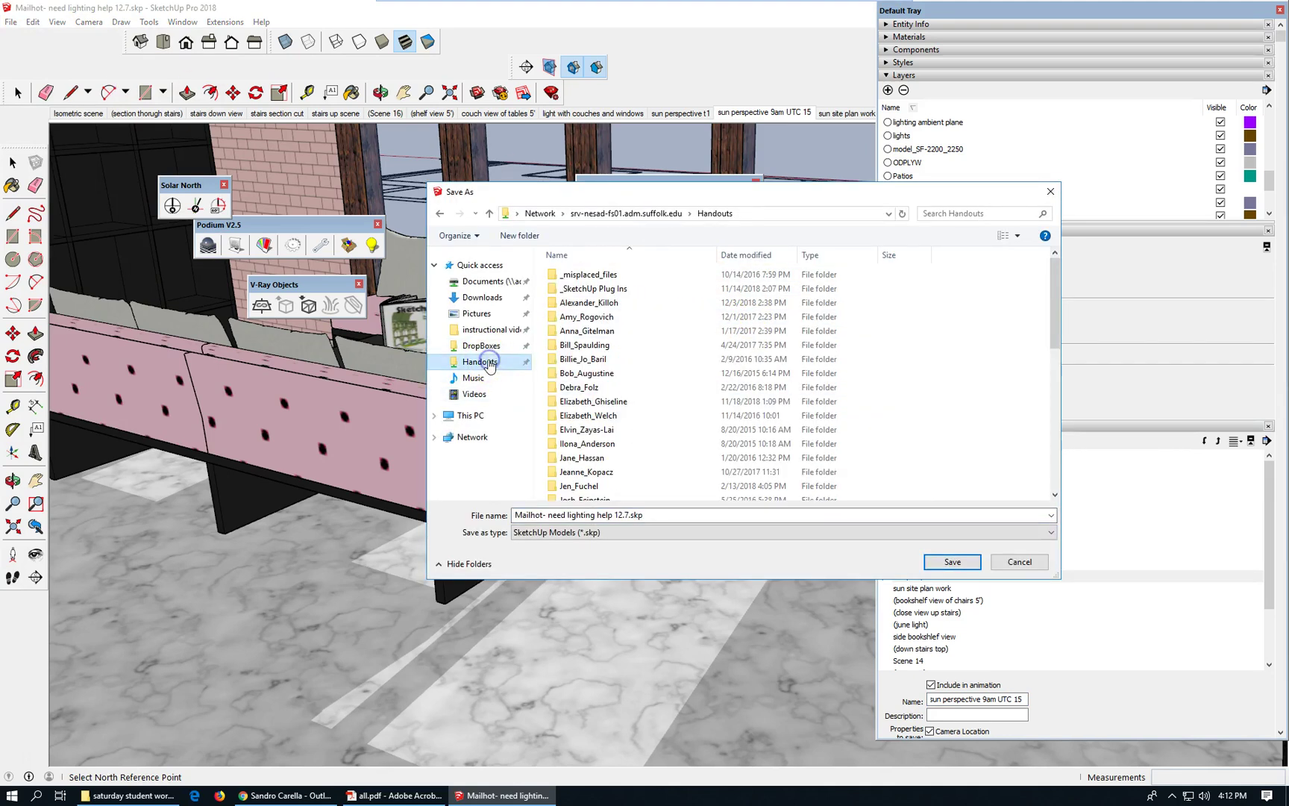
pyautogui.click(687, 380)
pyautogui.scroll(-1, 687, 381)
pyautogui.scroll(-8, 687, 380)
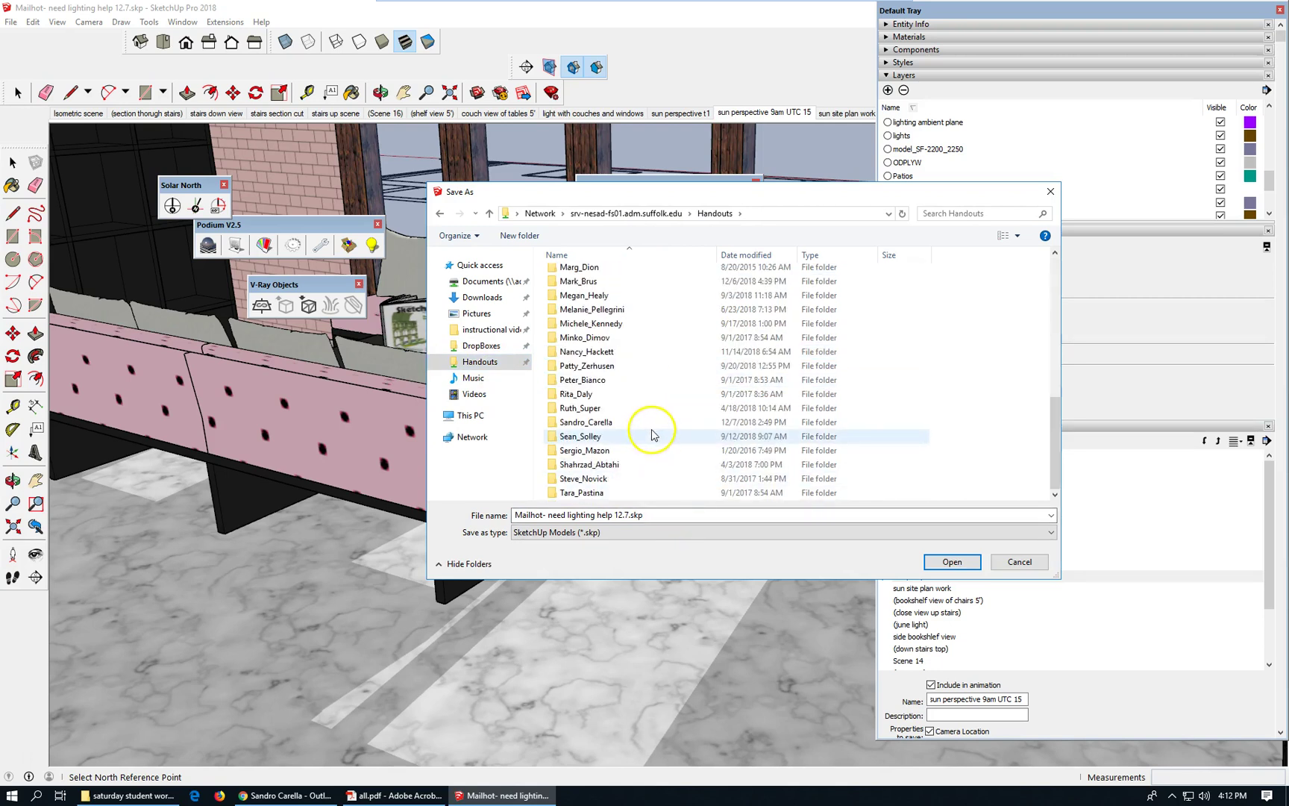
pyautogui.doubleClick(590, 421)
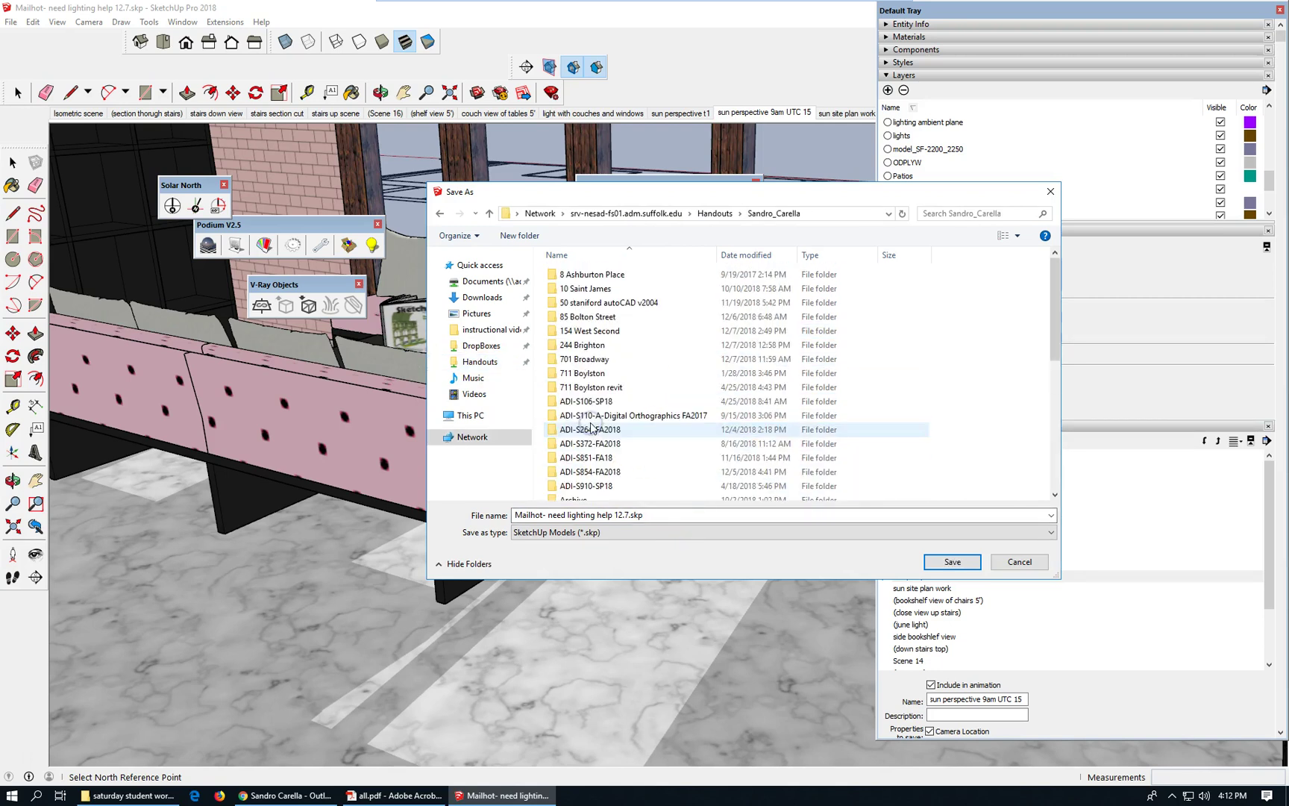
pyautogui.scroll(-7, 711, 419)
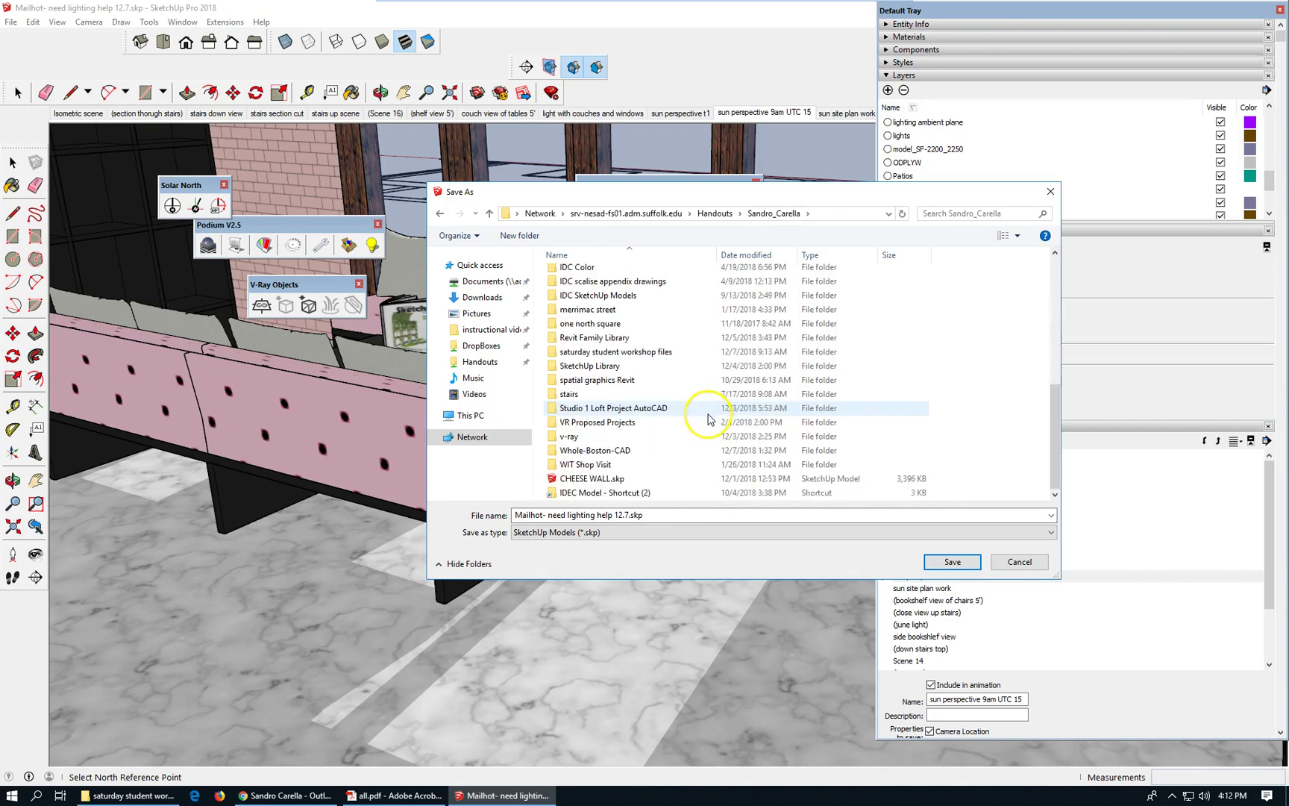
pyautogui.doubleClick(643, 352)
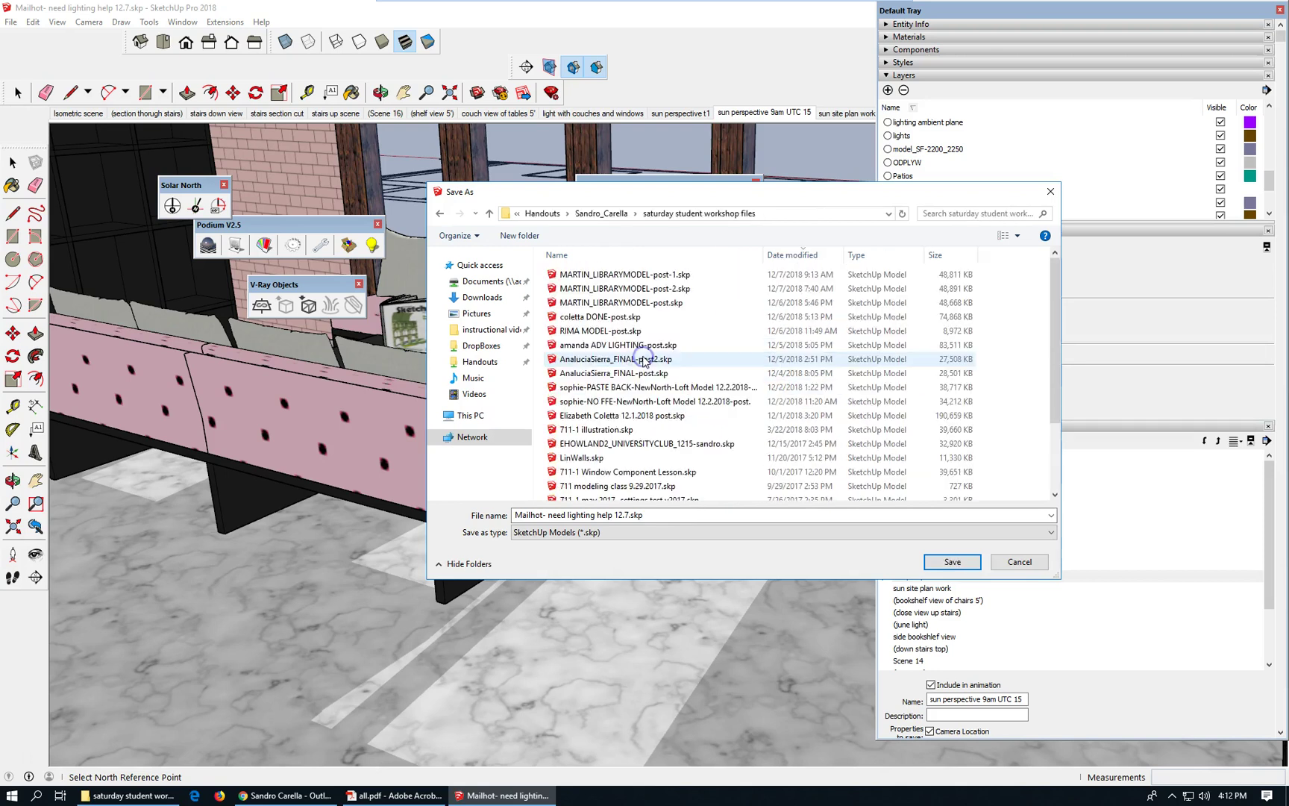
# Step: Add "-post" to the end of the file name, after 12.7, and save the model
pyautogui.click(627, 514)
pyautogui.write('.7')
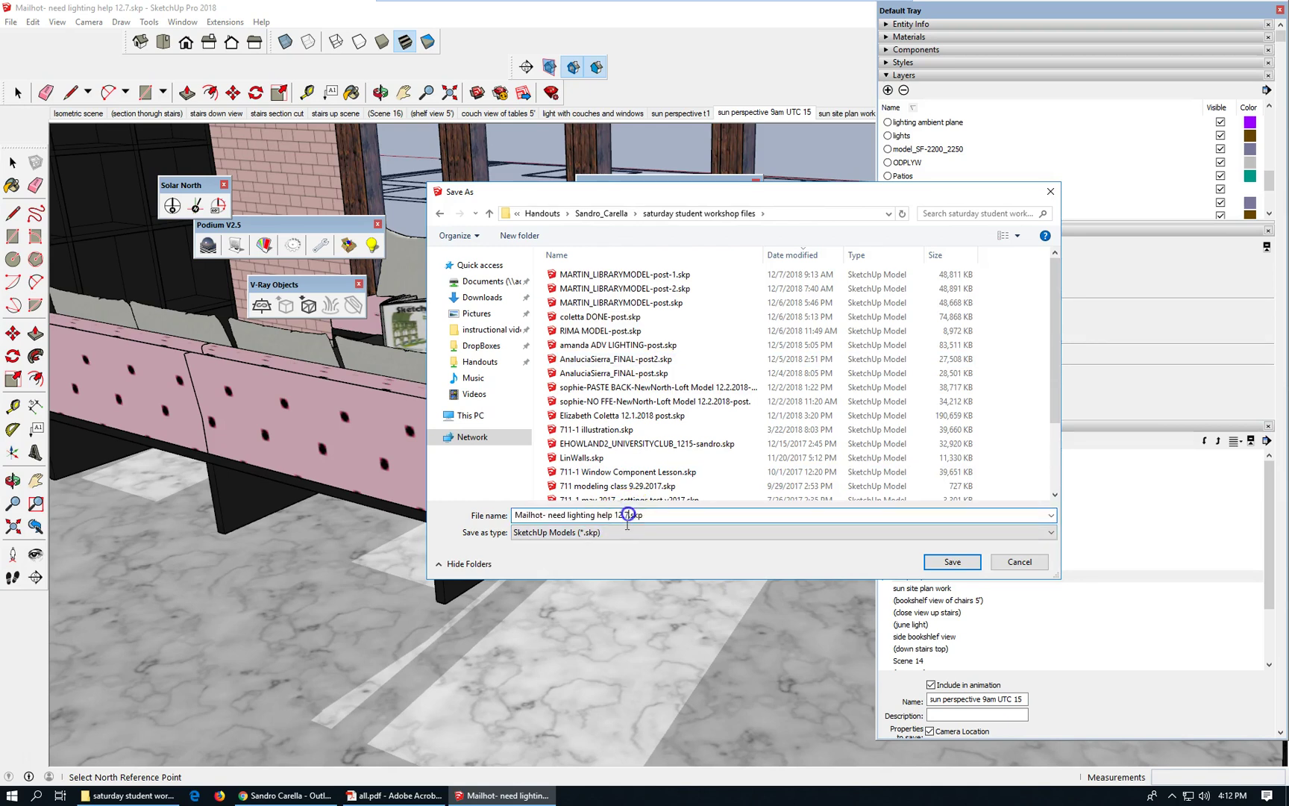
pyautogui.write('-post')
pyautogui.click(952, 562)
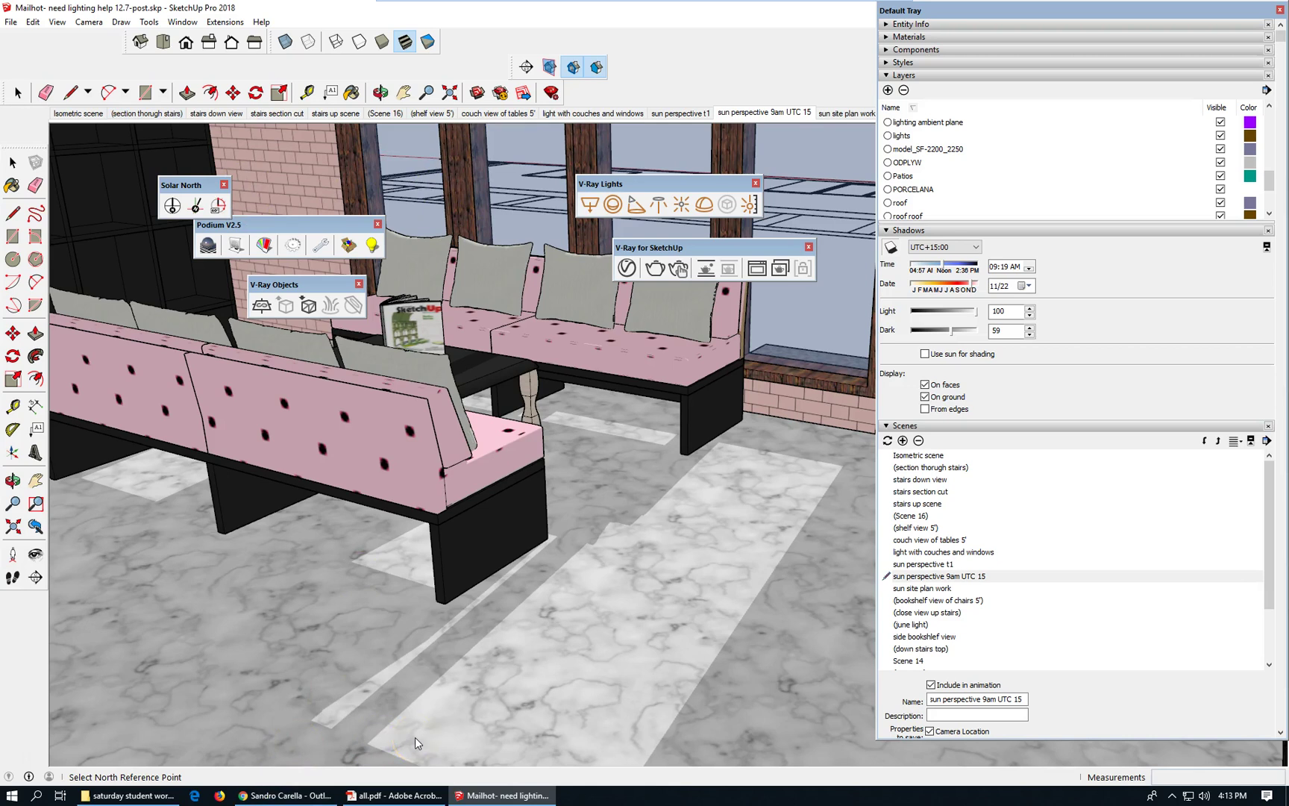
# Step: Review the lights listed in the V-Ray Asset Editor, then close the editor
pyautogui.click(625, 268)
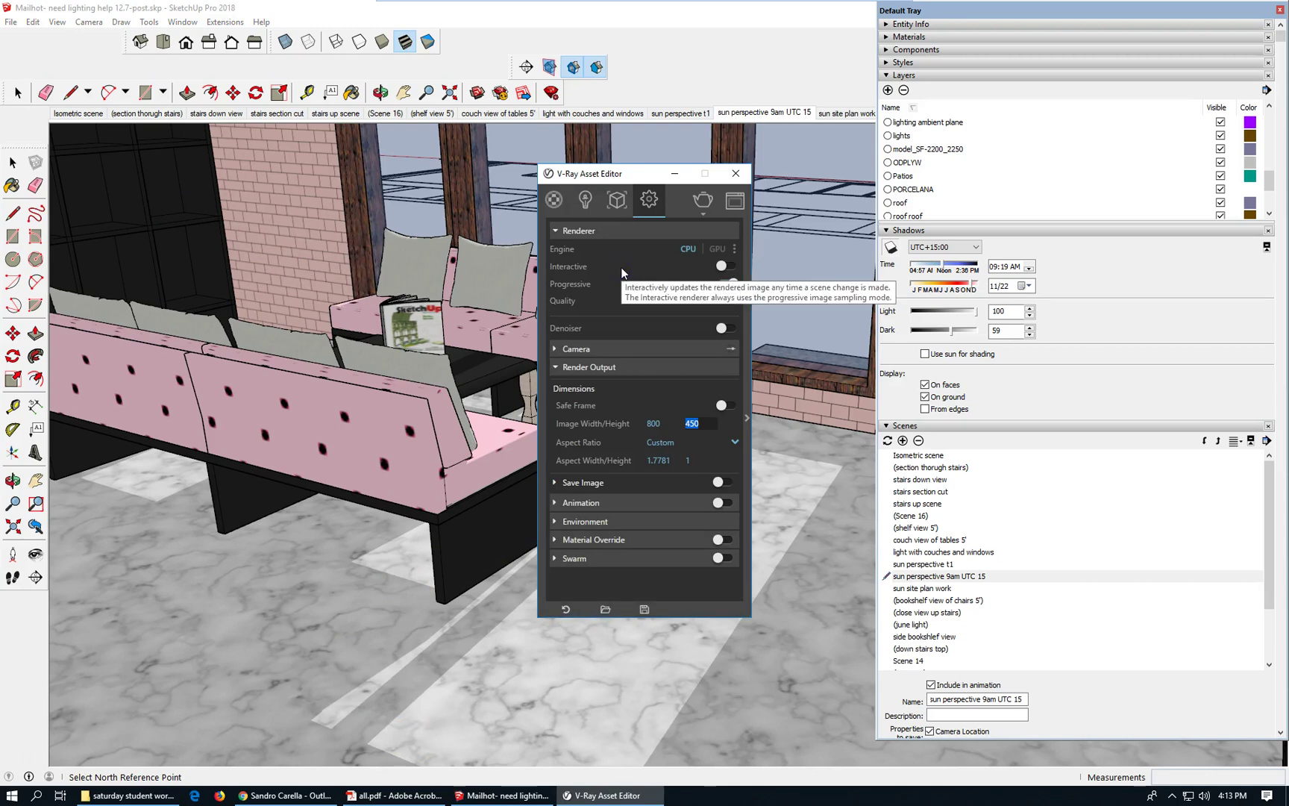
pyautogui.click(585, 200)
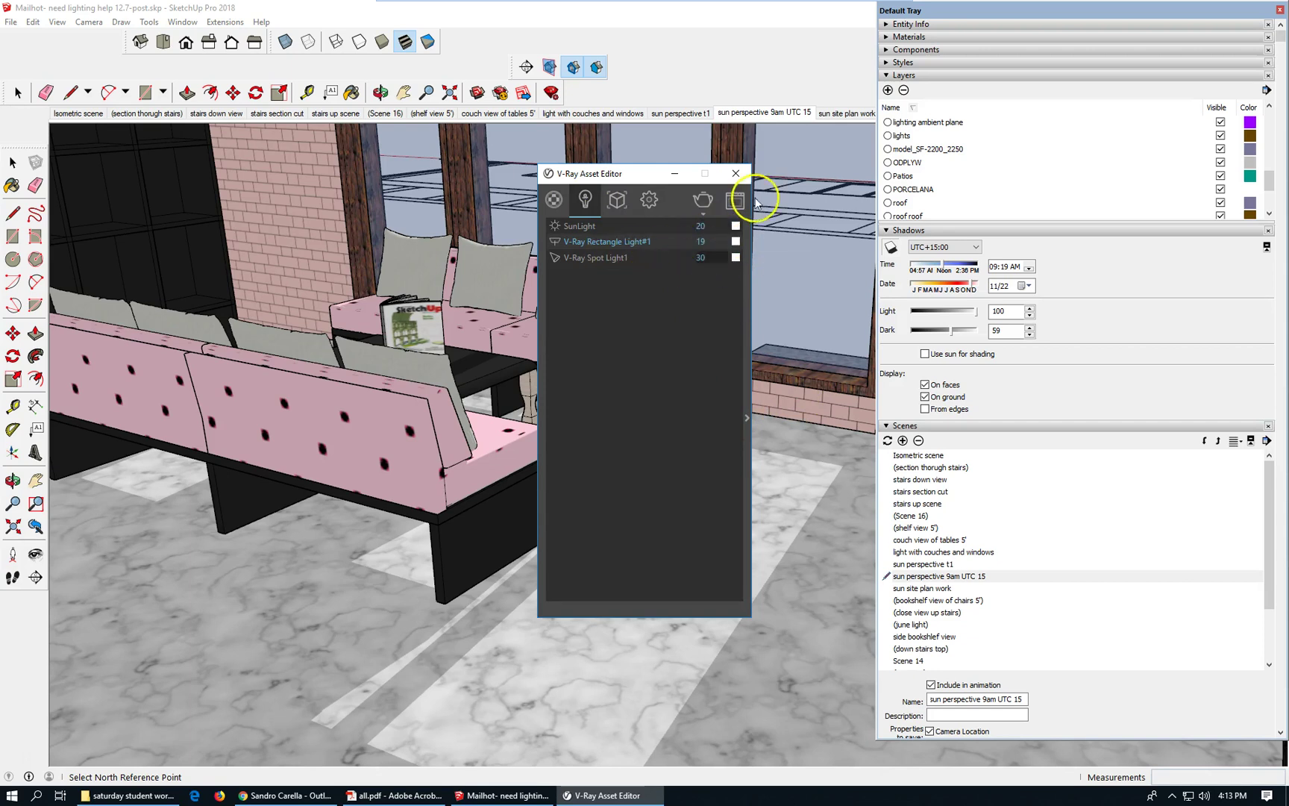
pyautogui.click(737, 175)
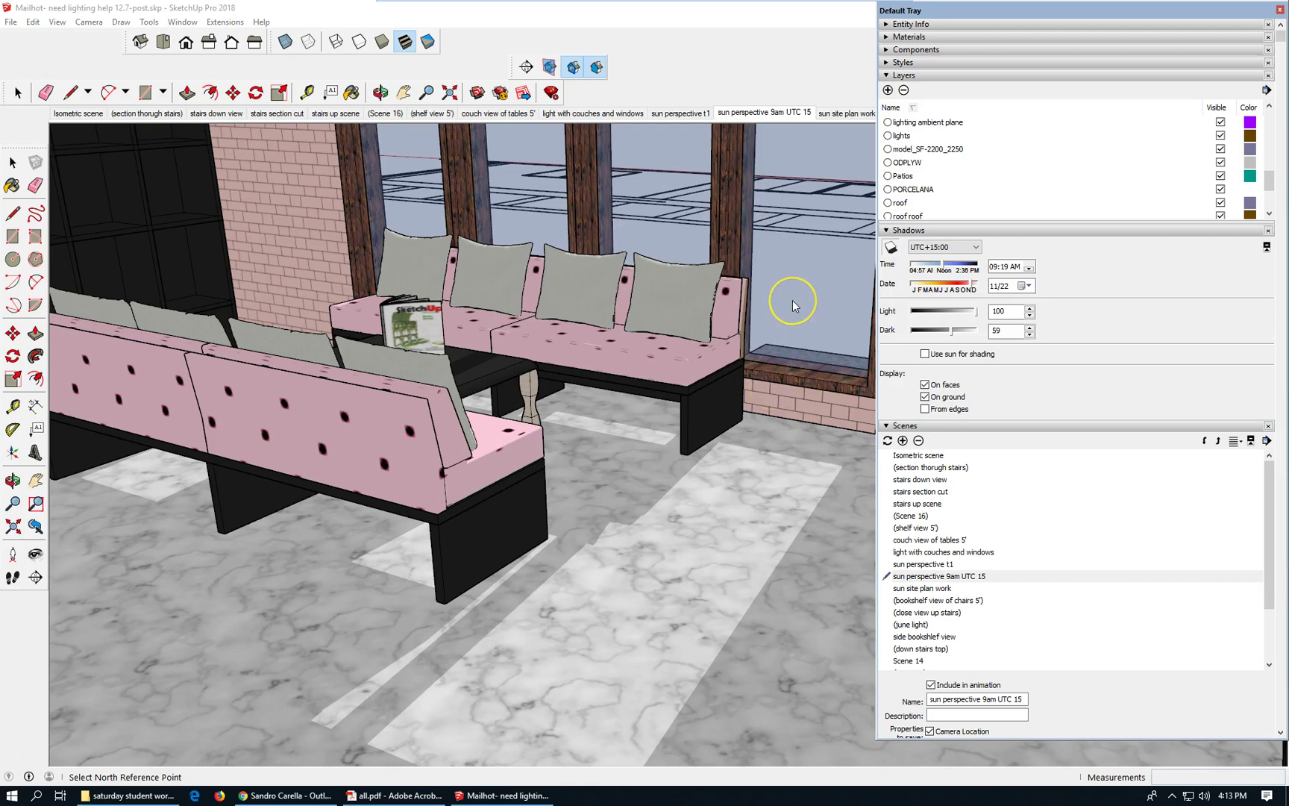
# Step: Open the window component beside the rear couch for editing and select its glass panel with Entity Info shown
pyautogui.click(863, 325)
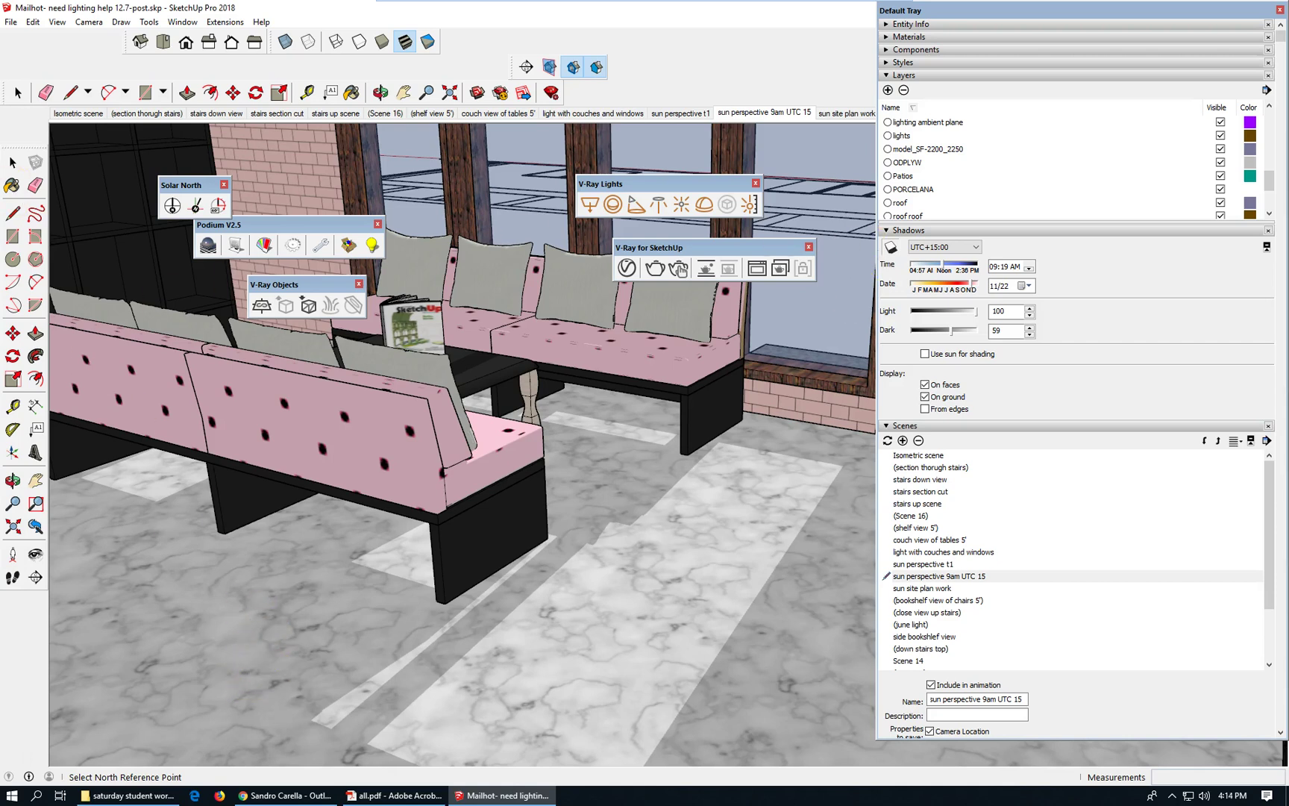
pyautogui.click(12, 162)
pyautogui.click(825, 306)
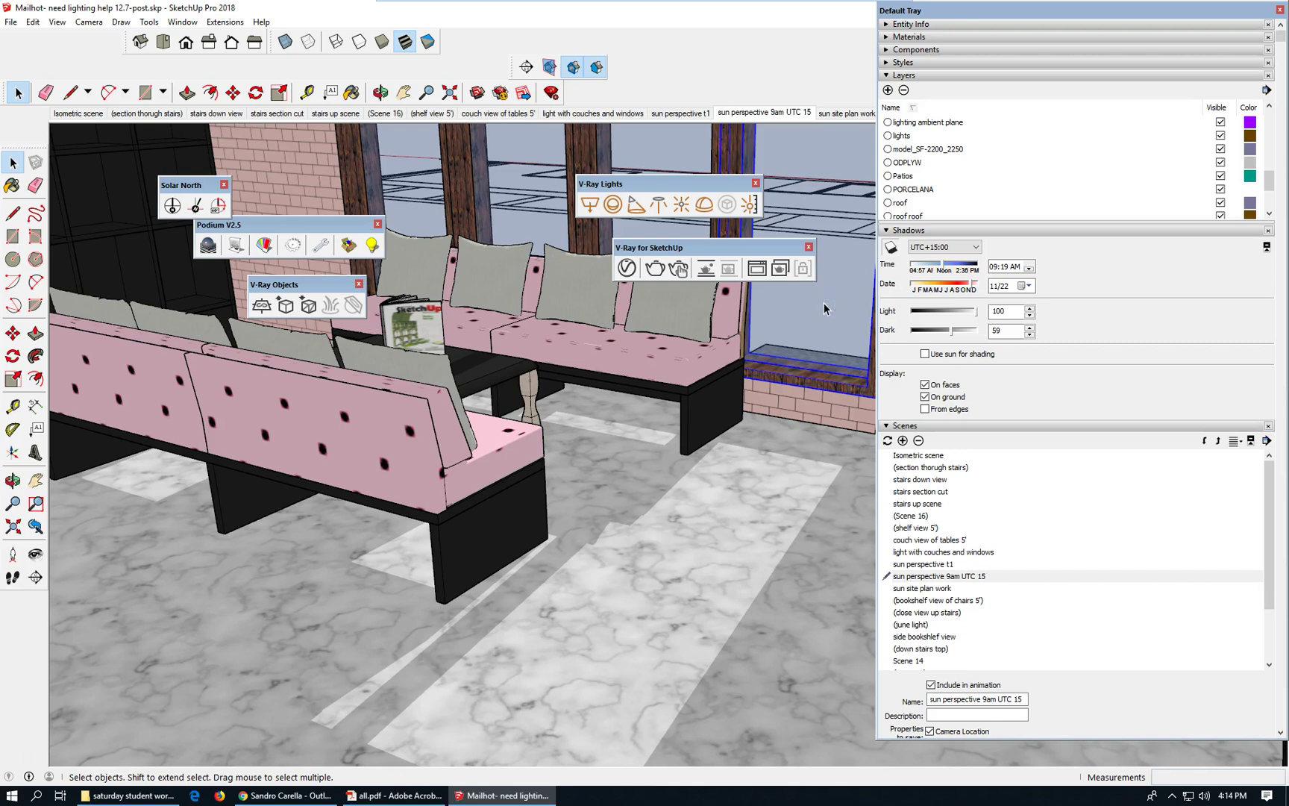
pyautogui.doubleClick(825, 308)
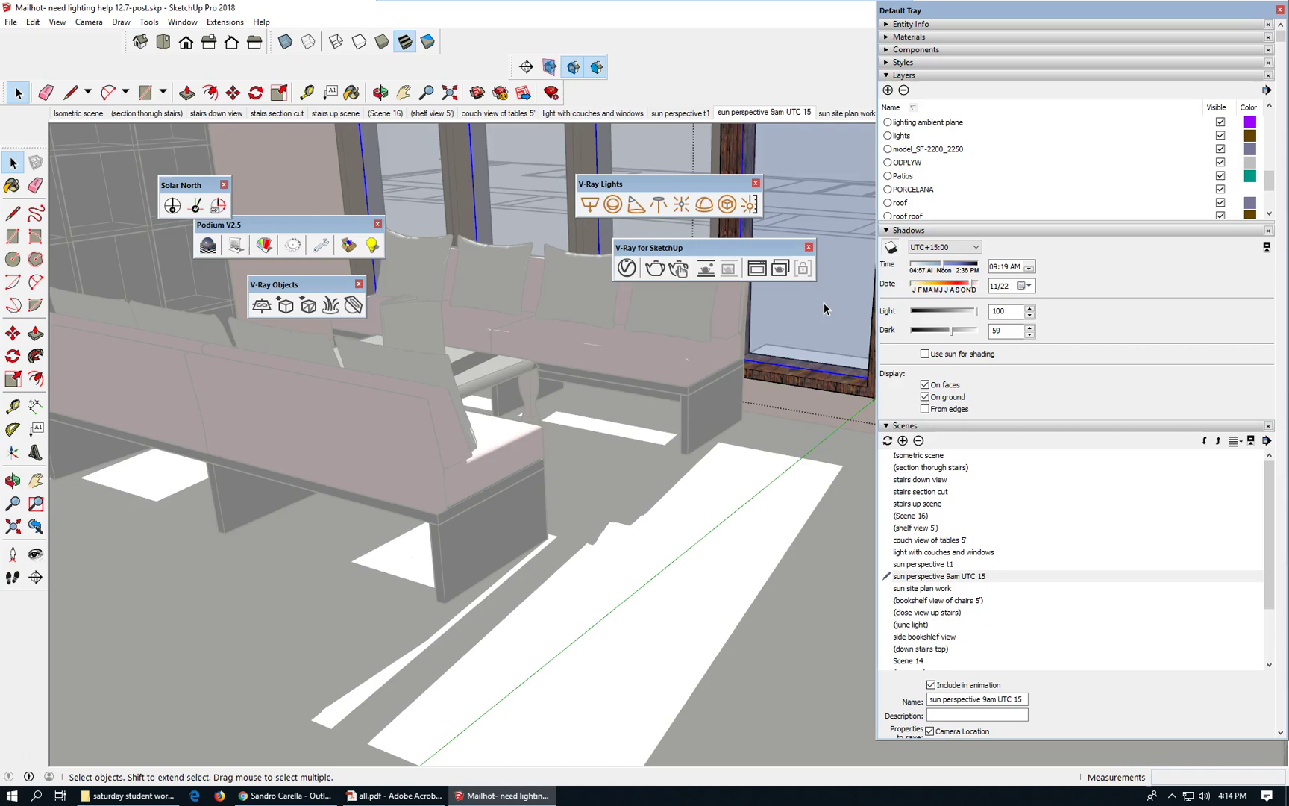
pyautogui.click(887, 25)
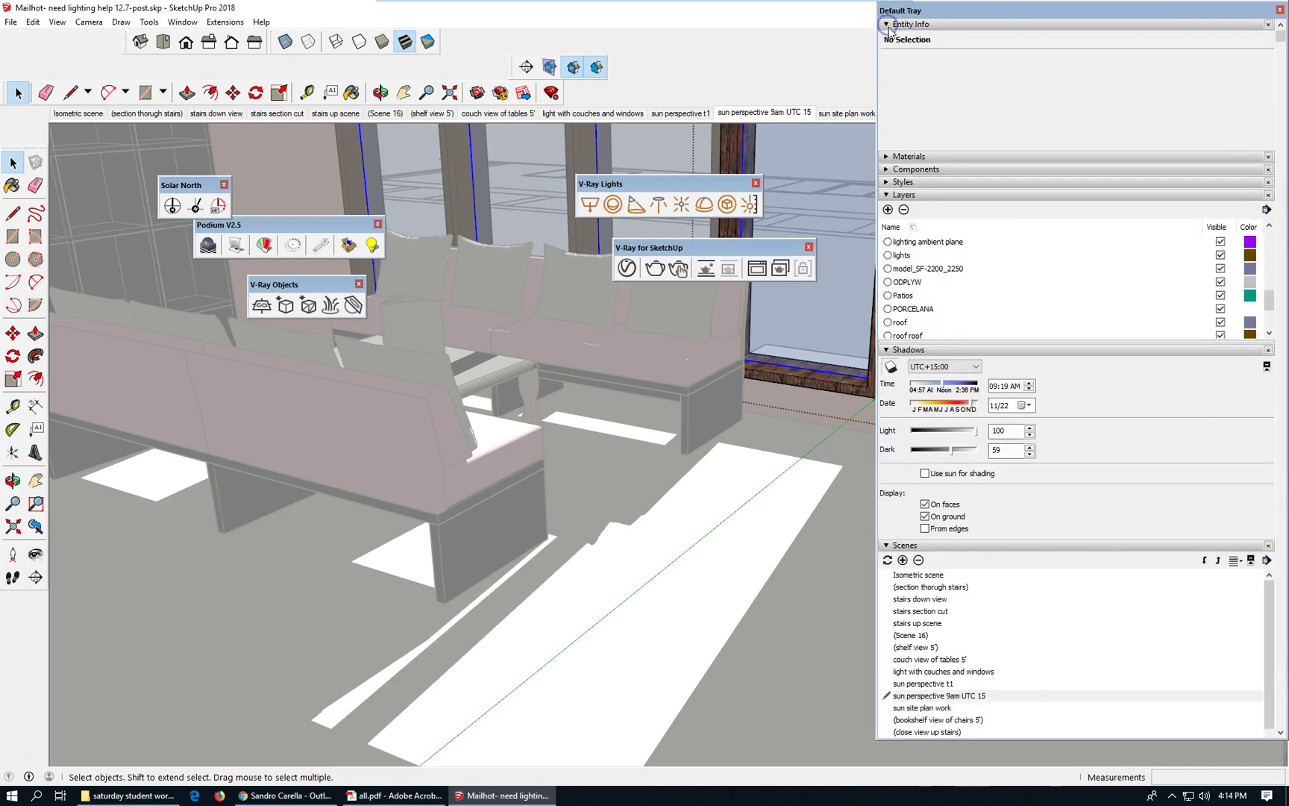
pyautogui.click(869, 322)
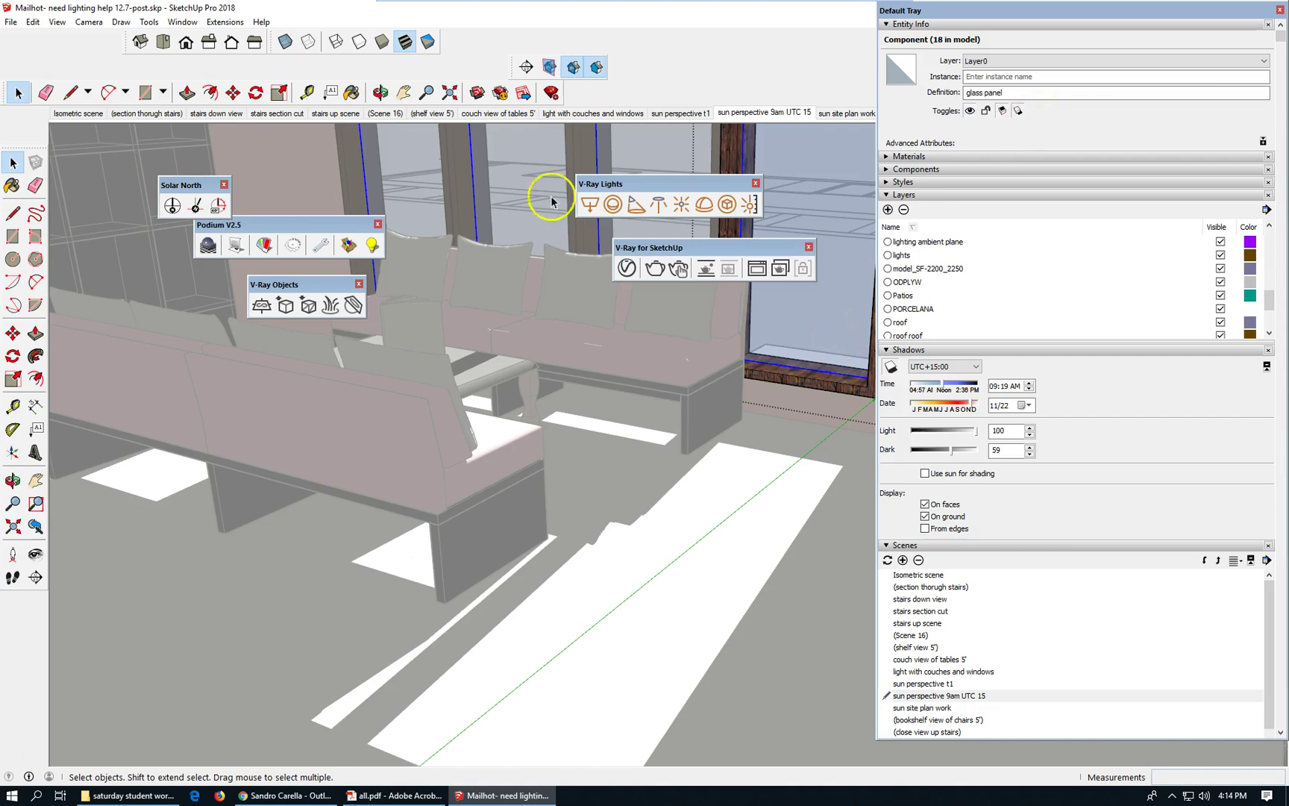
# Step: Hide the rest of the model while editing the window component
pyautogui.click(33, 22)
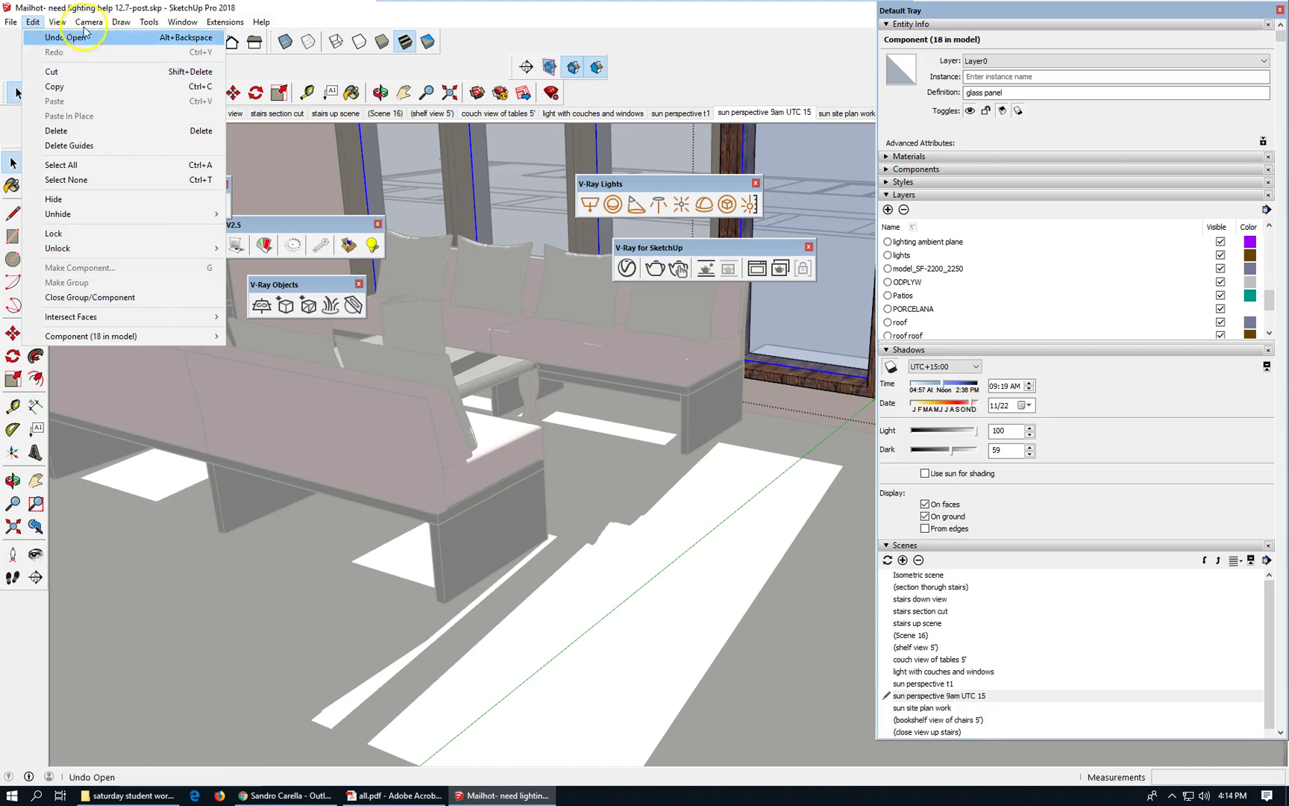
pyautogui.moveTo(57, 22)
pyautogui.moveTo(137, 233)
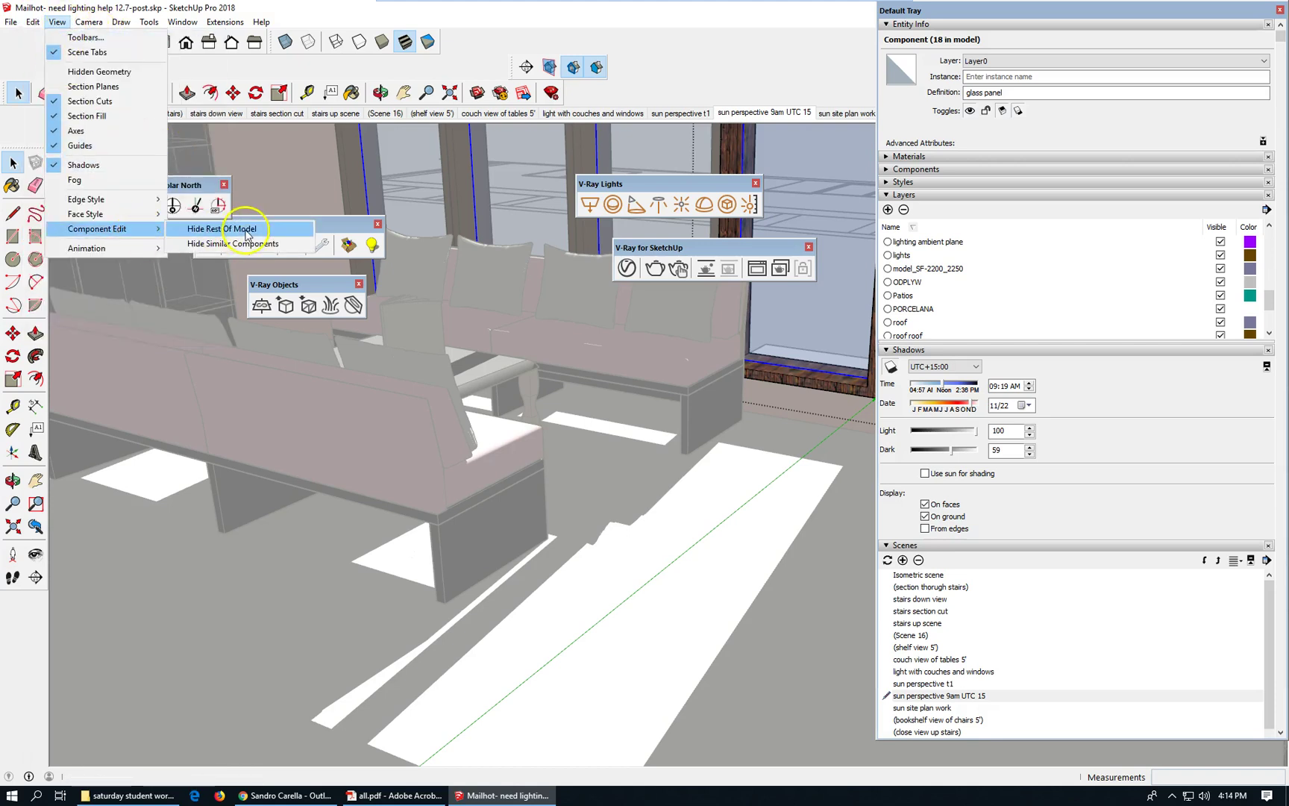
pyautogui.click(217, 229)
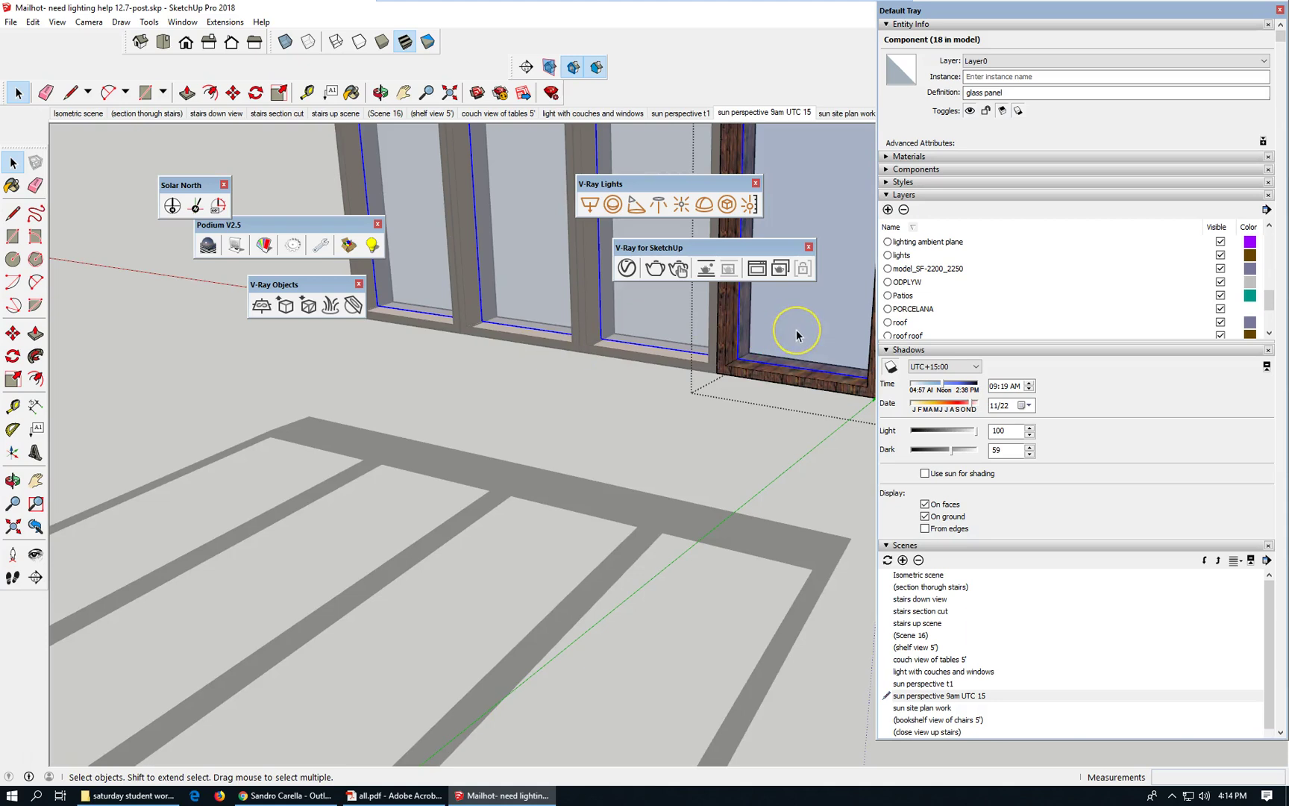
# Step: Open the glass panel component for editing and select its face together with the bounding edges
pyautogui.rightClick(796, 331)
pyautogui.doubleClick(796, 331)
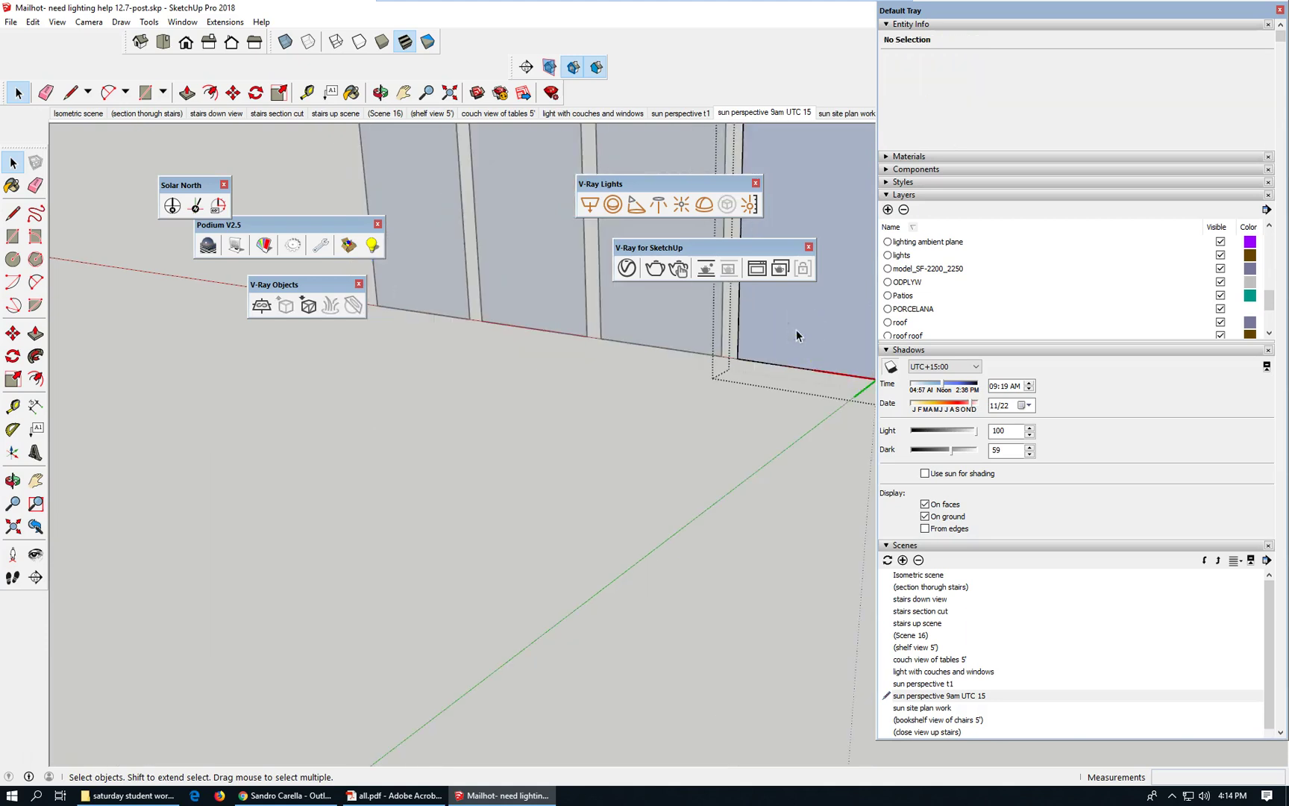
pyautogui.doubleClick(796, 335)
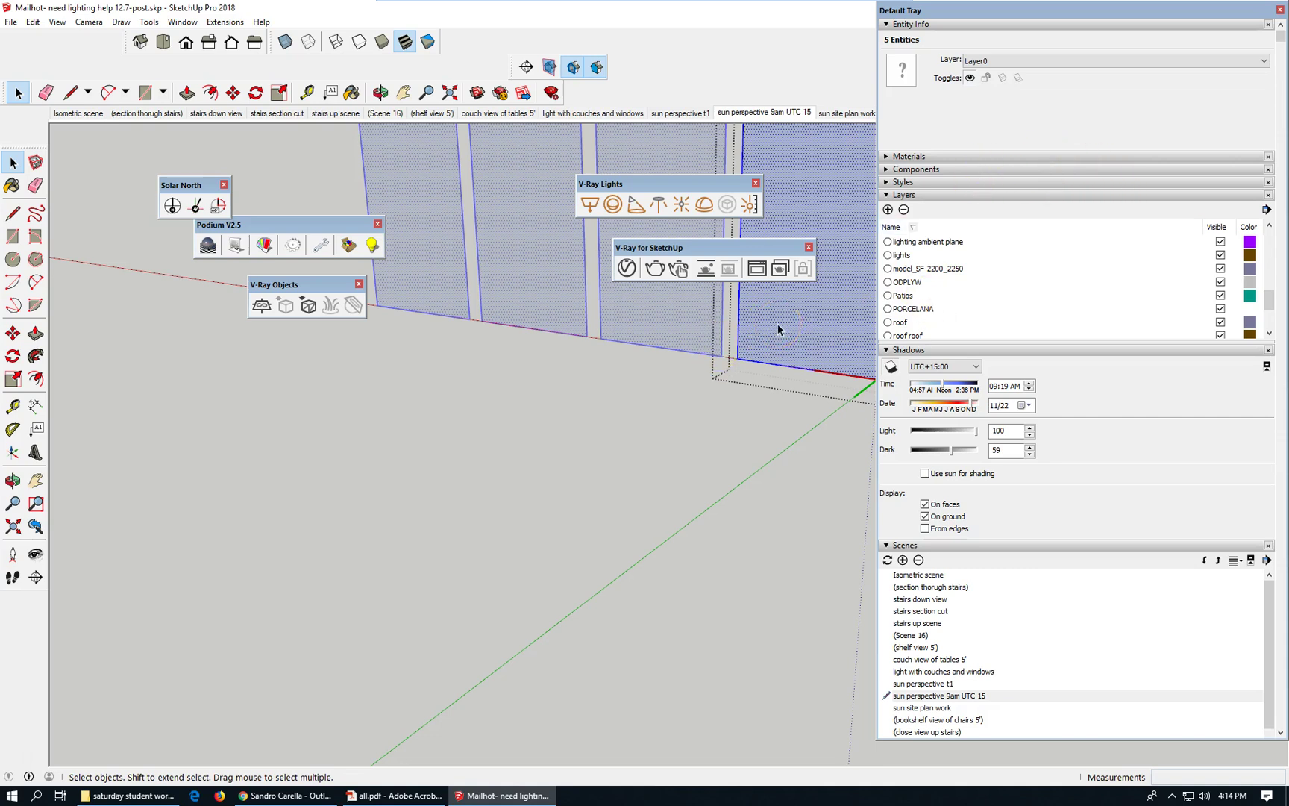
# Step: Find the Translucent Glass Blue material in the V-Ray Asset Editor's materials and select it
pyautogui.click(631, 279)
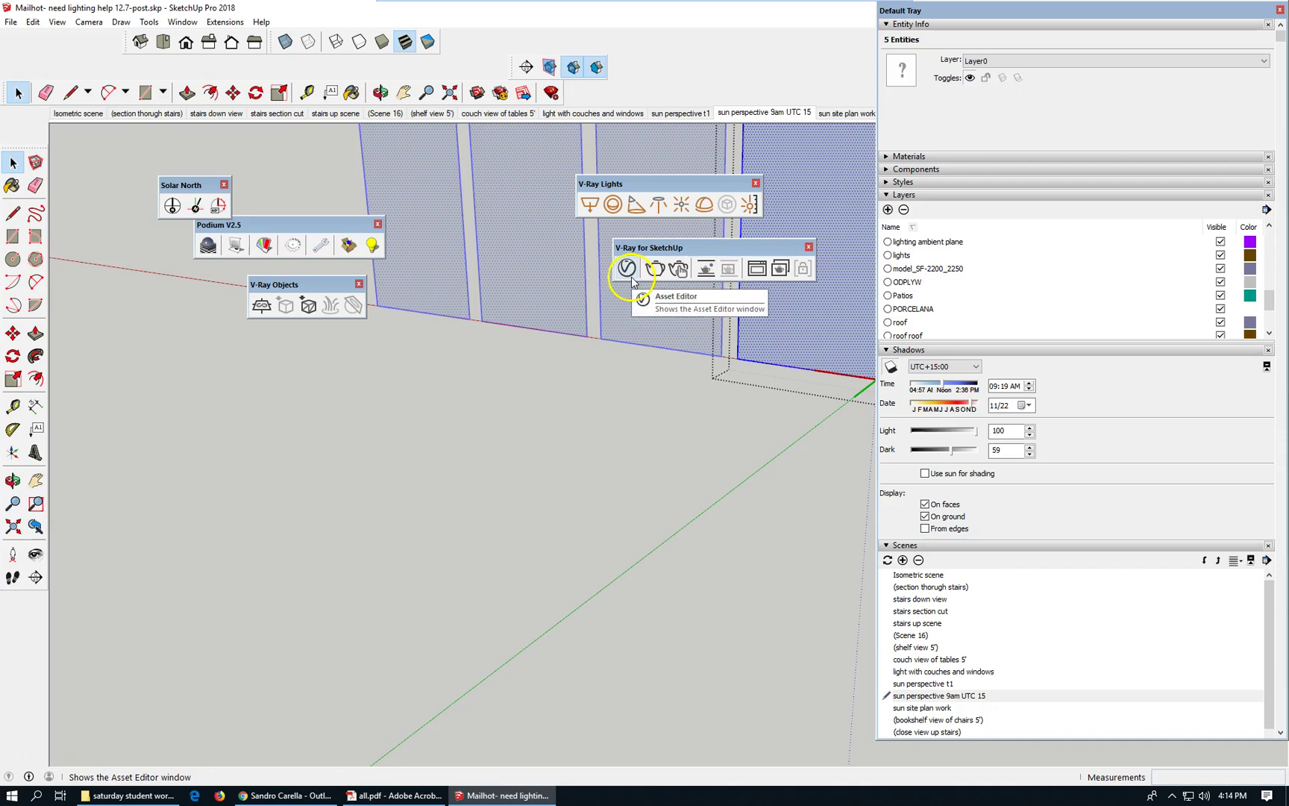
pyautogui.click(631, 276)
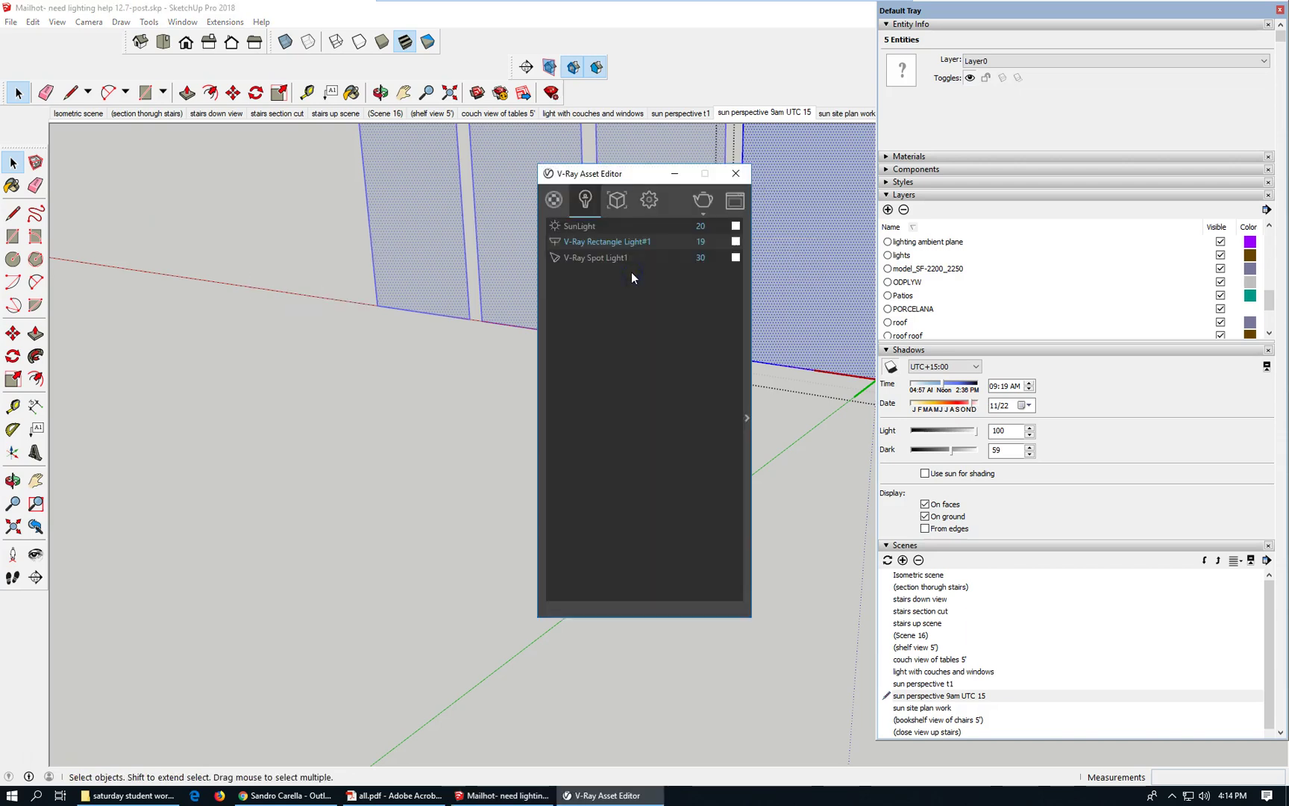
pyautogui.click(591, 204)
pyautogui.click(556, 204)
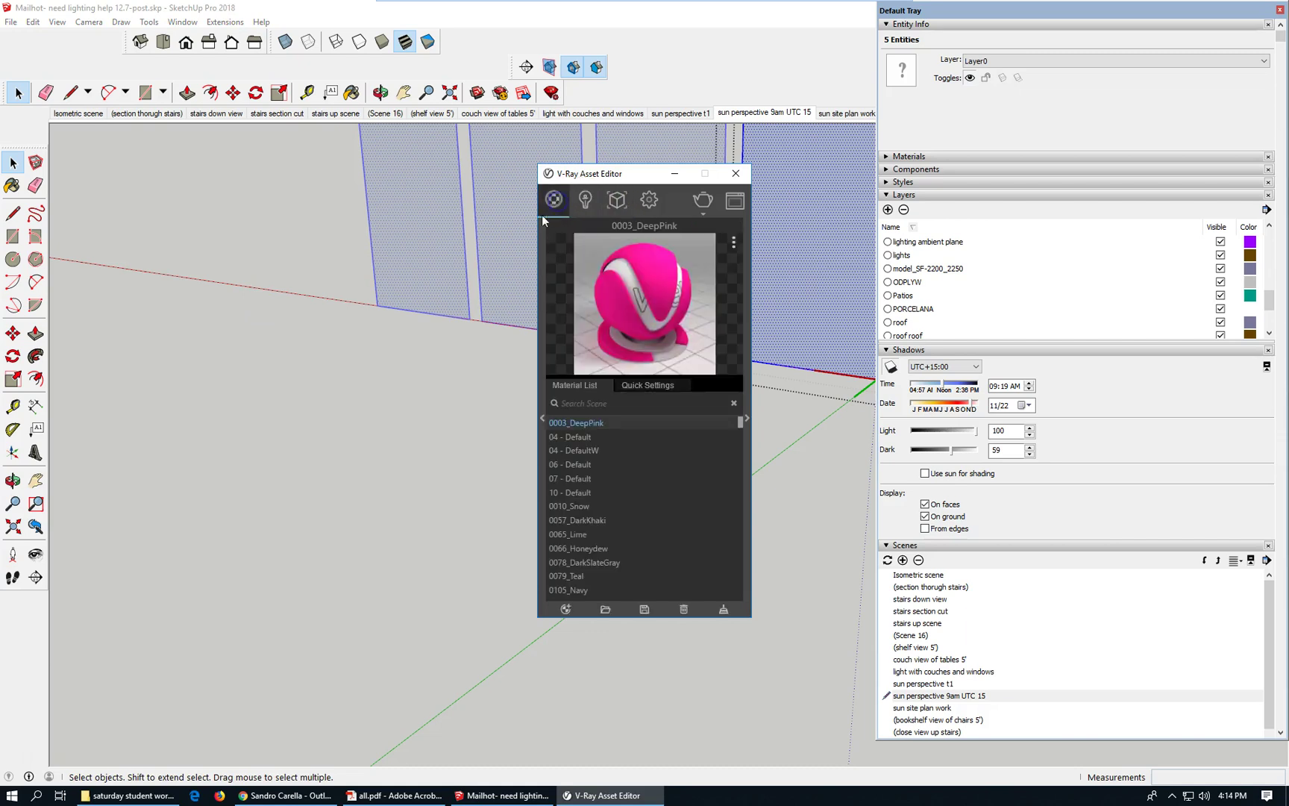
pyautogui.moveTo(728, 424); pyautogui.dragTo(744, 590)
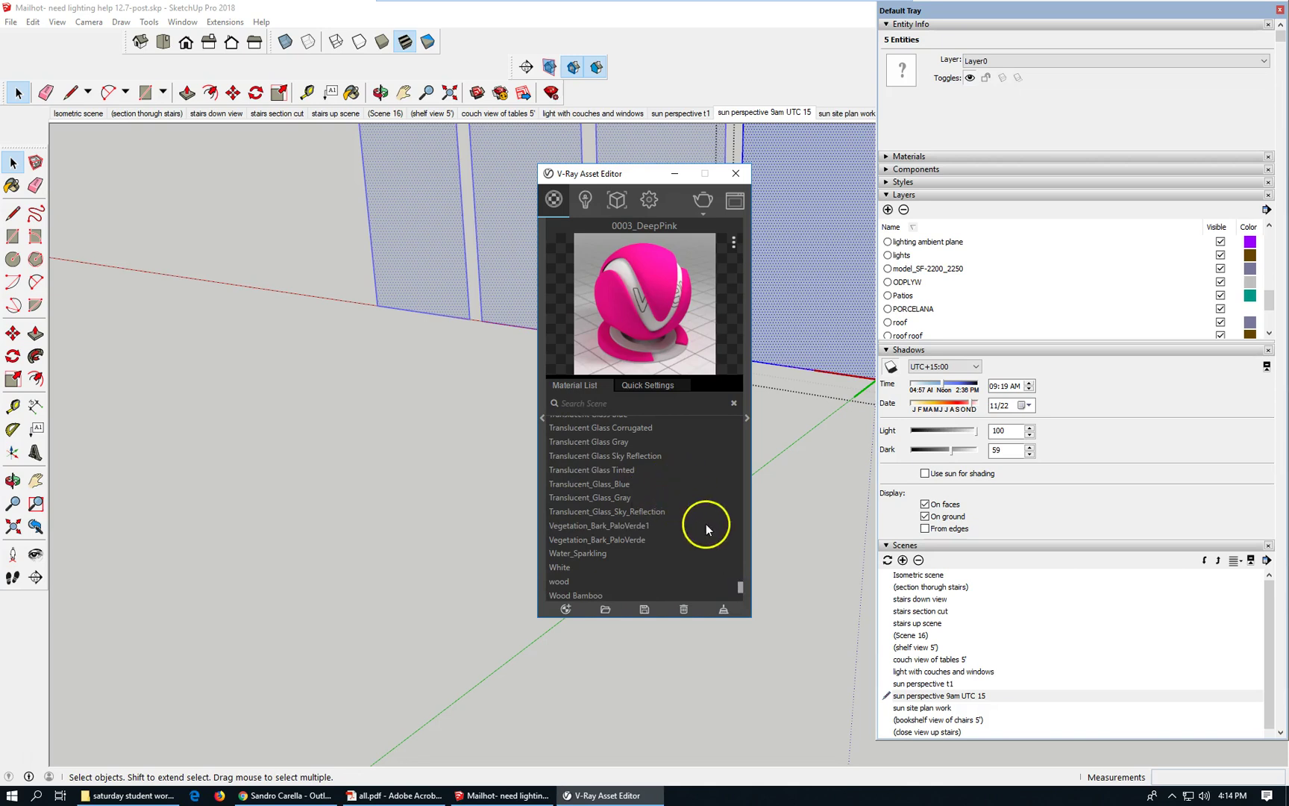
pyautogui.scroll(2, 597, 525)
pyautogui.click(611, 477)
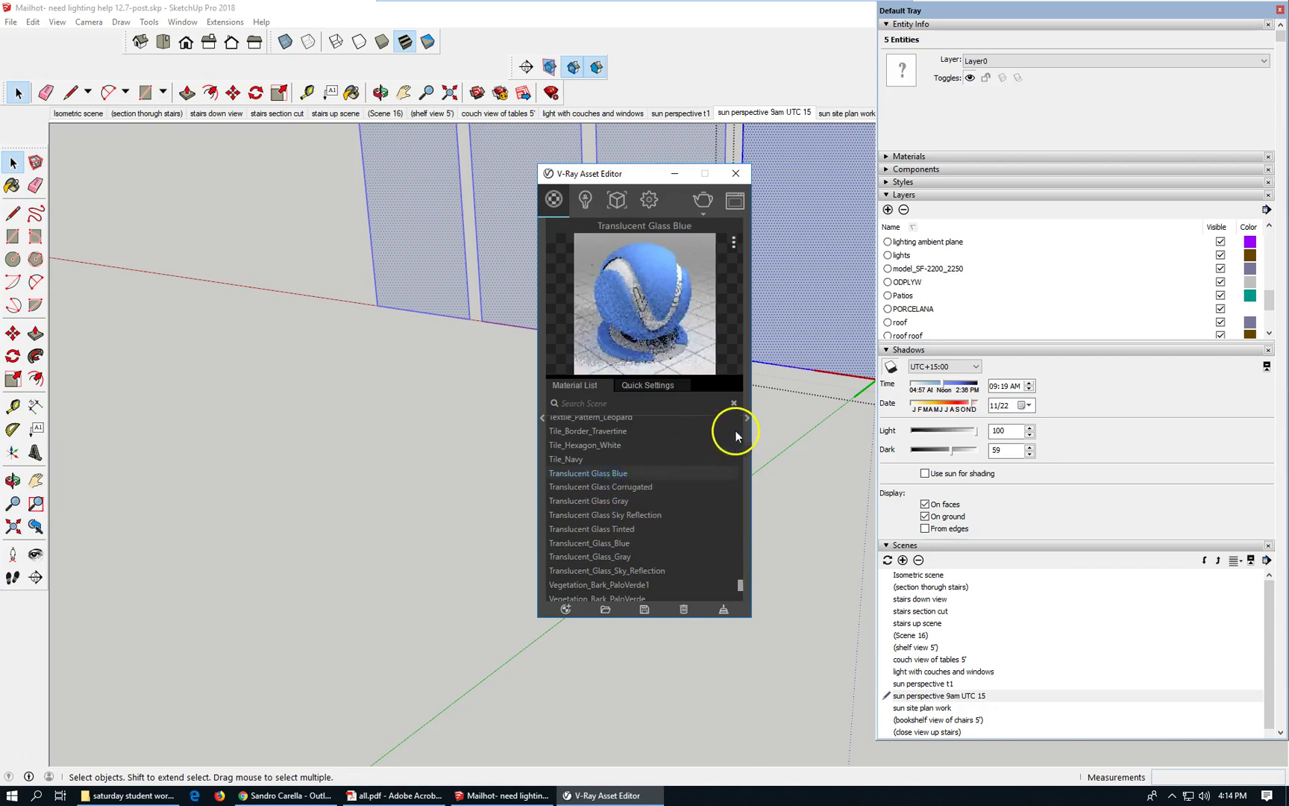
# Step: Examine the quick settings and advanced properties of Translucent Glass Blue, including its opacity options
pyautogui.click(667, 387)
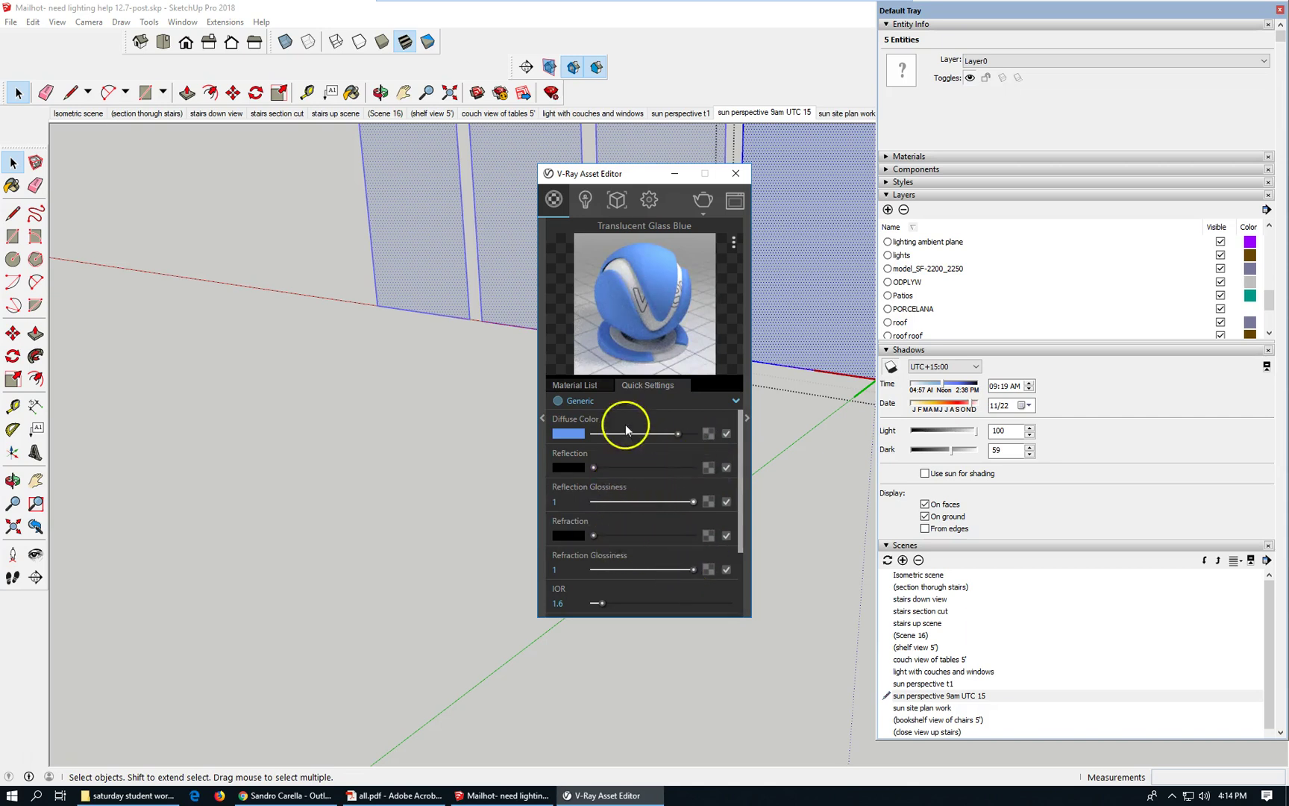
pyautogui.click(747, 420)
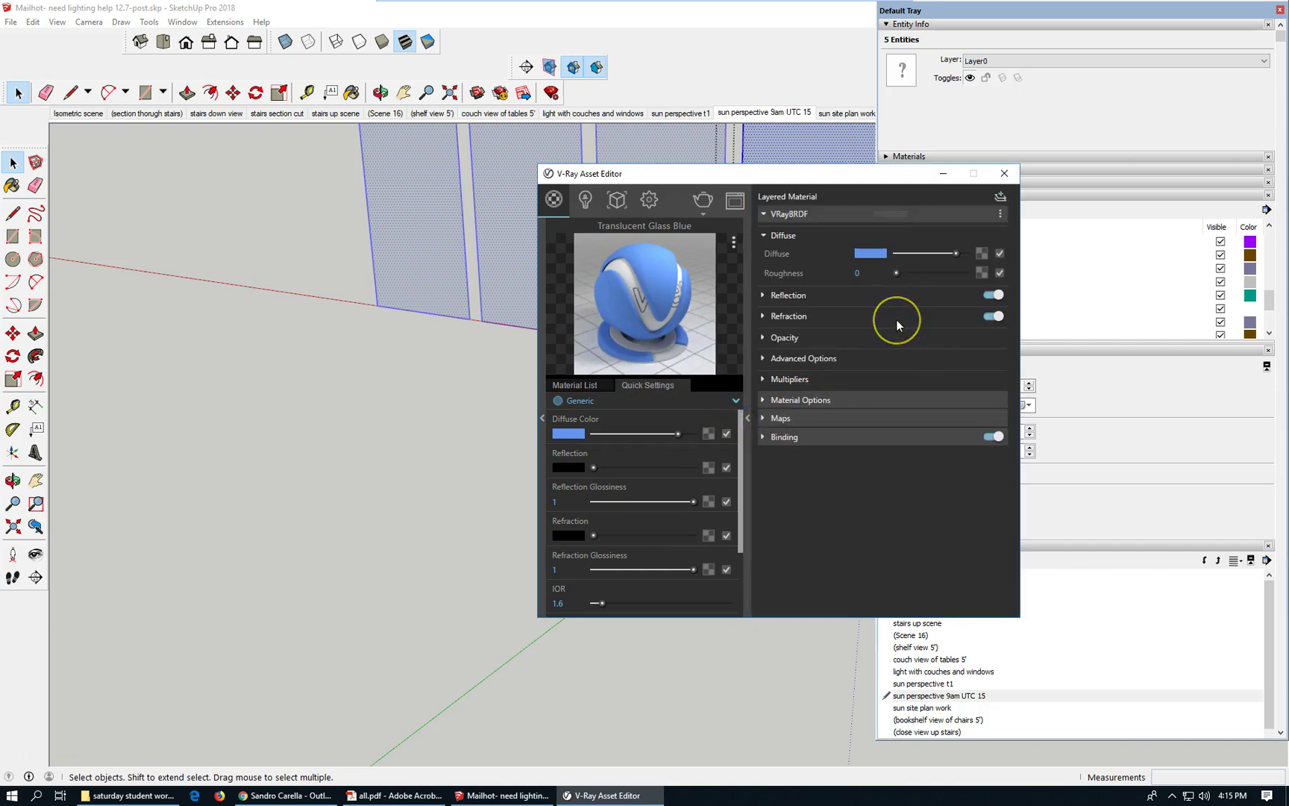
pyautogui.click(771, 342)
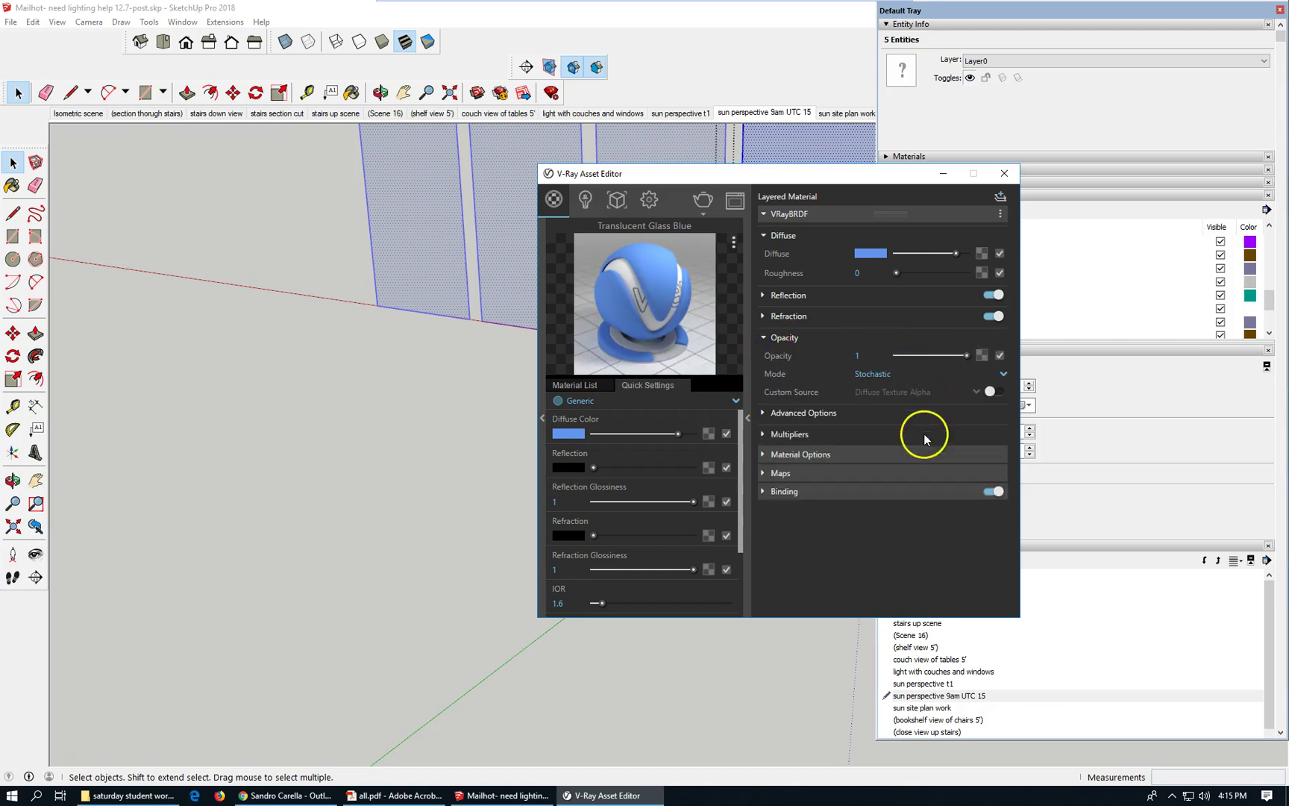
# Step: Apply Translucent Glass Blue to the selected glass face and close the V-Ray Asset Editor
pyautogui.click(592, 388)
pyautogui.rightClick(620, 474)
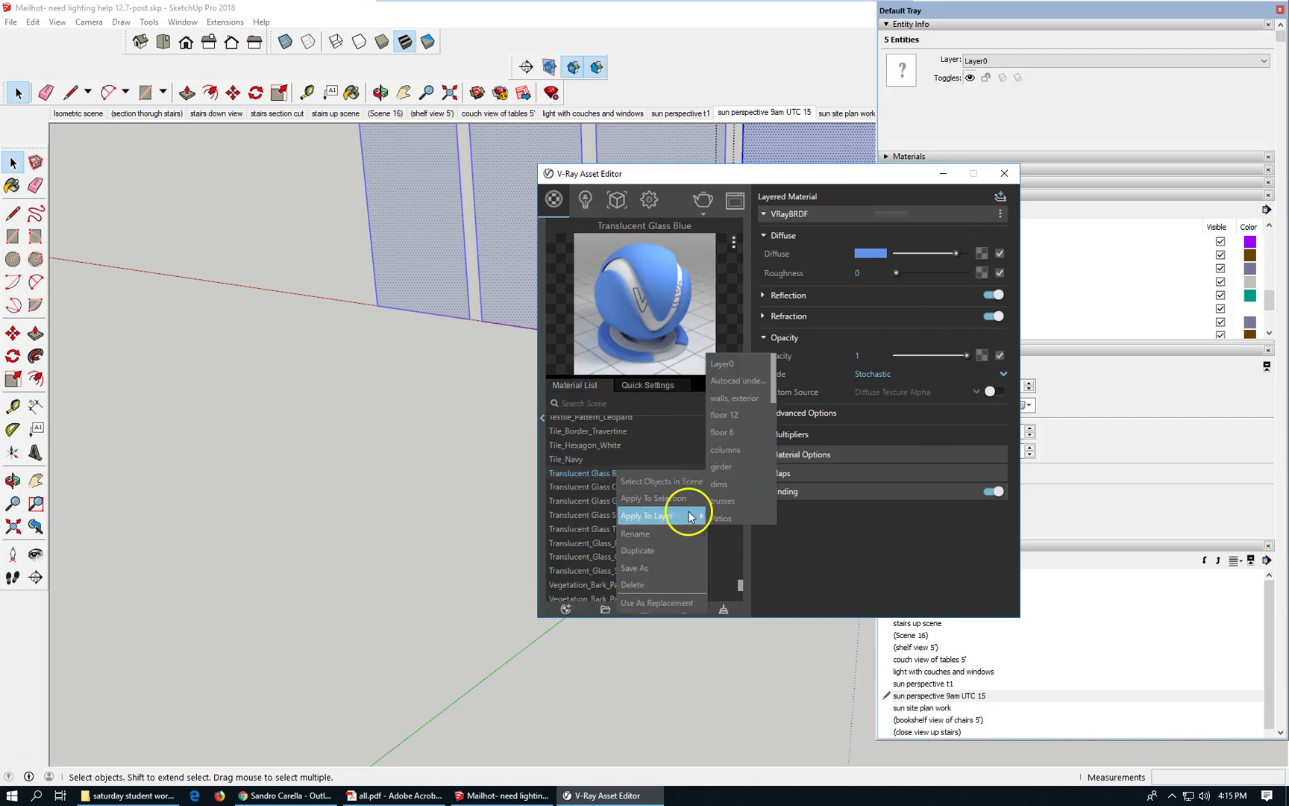
pyautogui.click(688, 499)
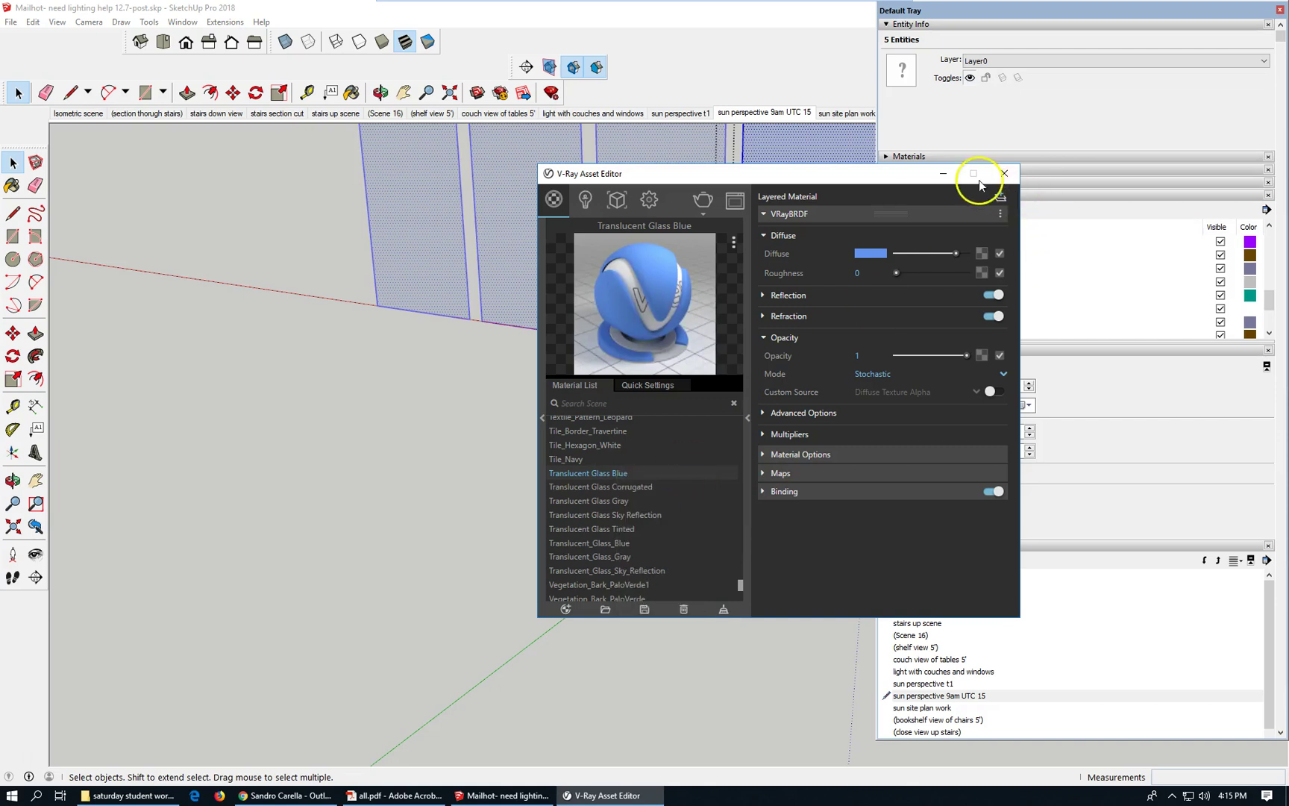
pyautogui.click(1005, 173)
# Step: Close the glass panel component and return to the enclosing window component
pyautogui.rightClick(553, 477)
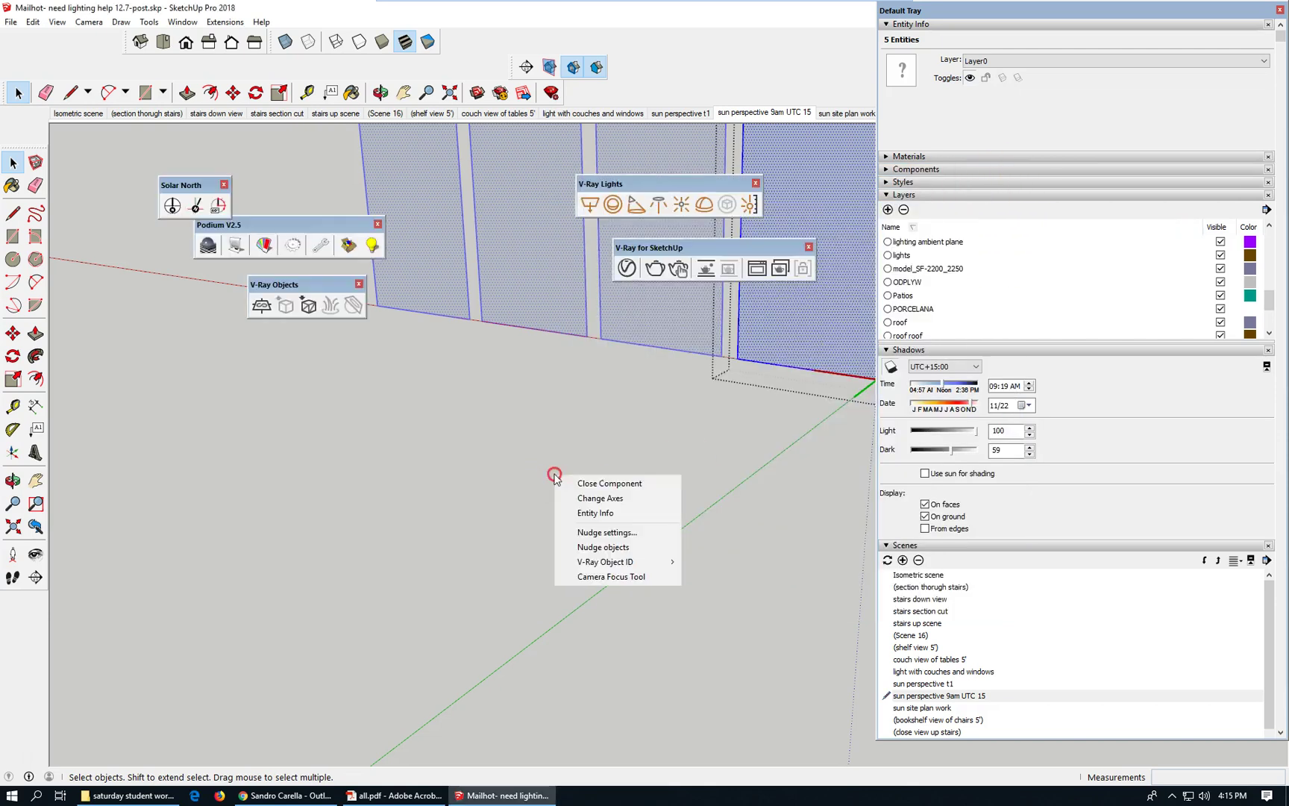
pyautogui.click(643, 484)
pyautogui.rightClick(542, 412)
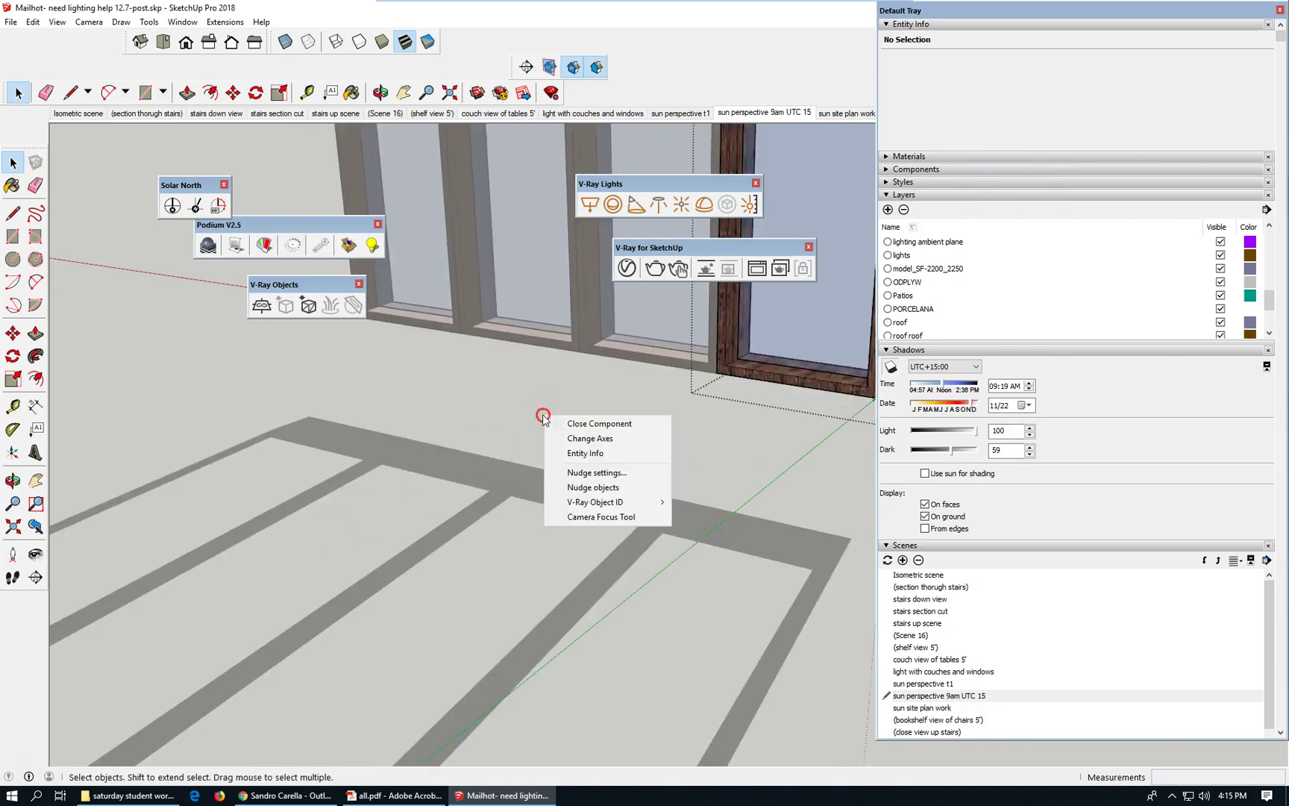
pyautogui.click(650, 423)
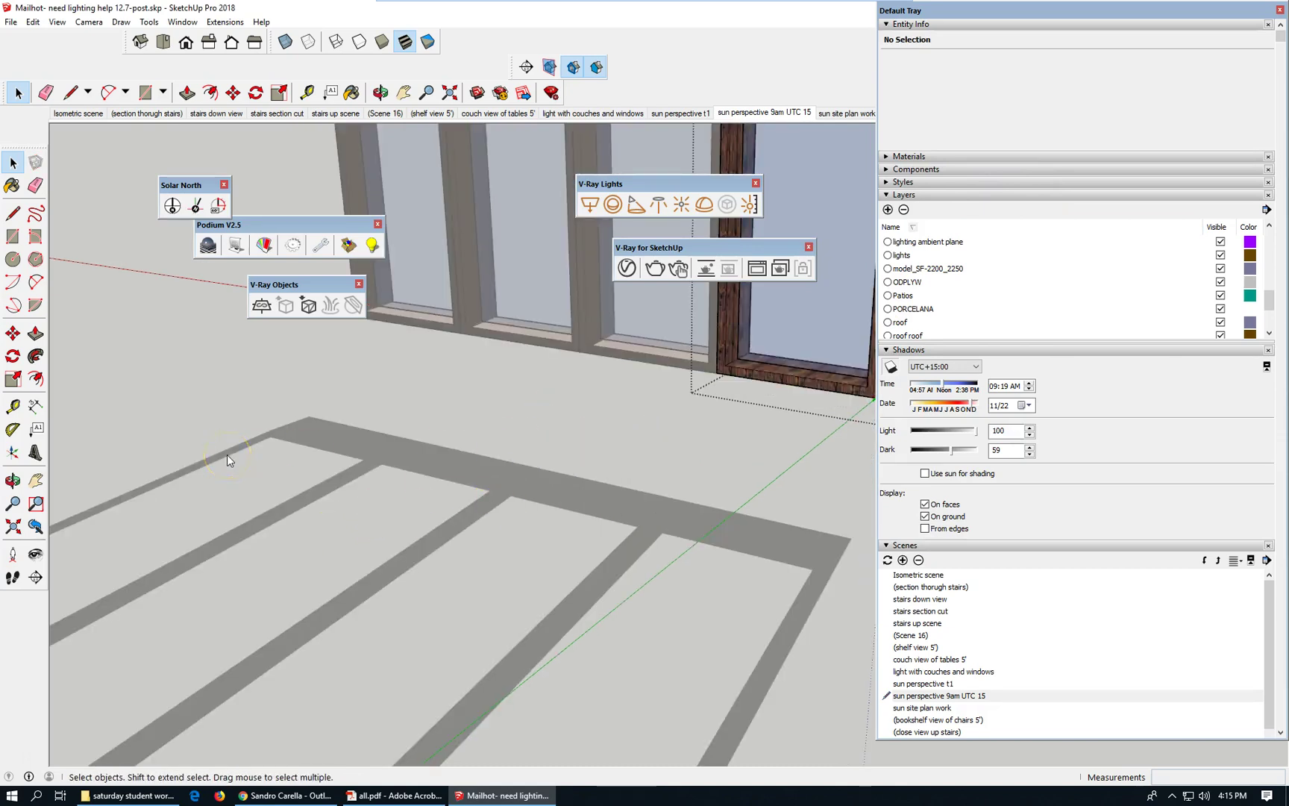
# Step: Leave the window component and save the model
pyautogui.click(226, 454)
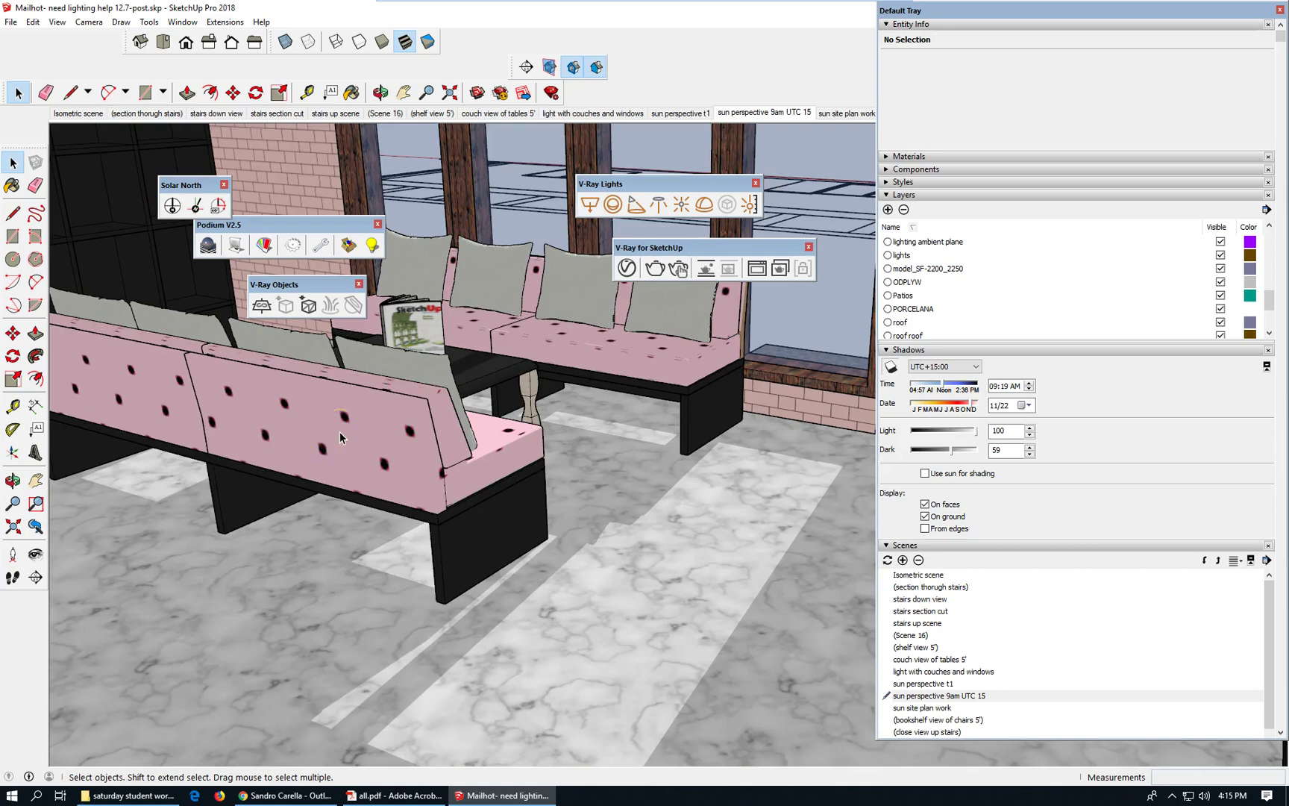
pyautogui.click(13, 23)
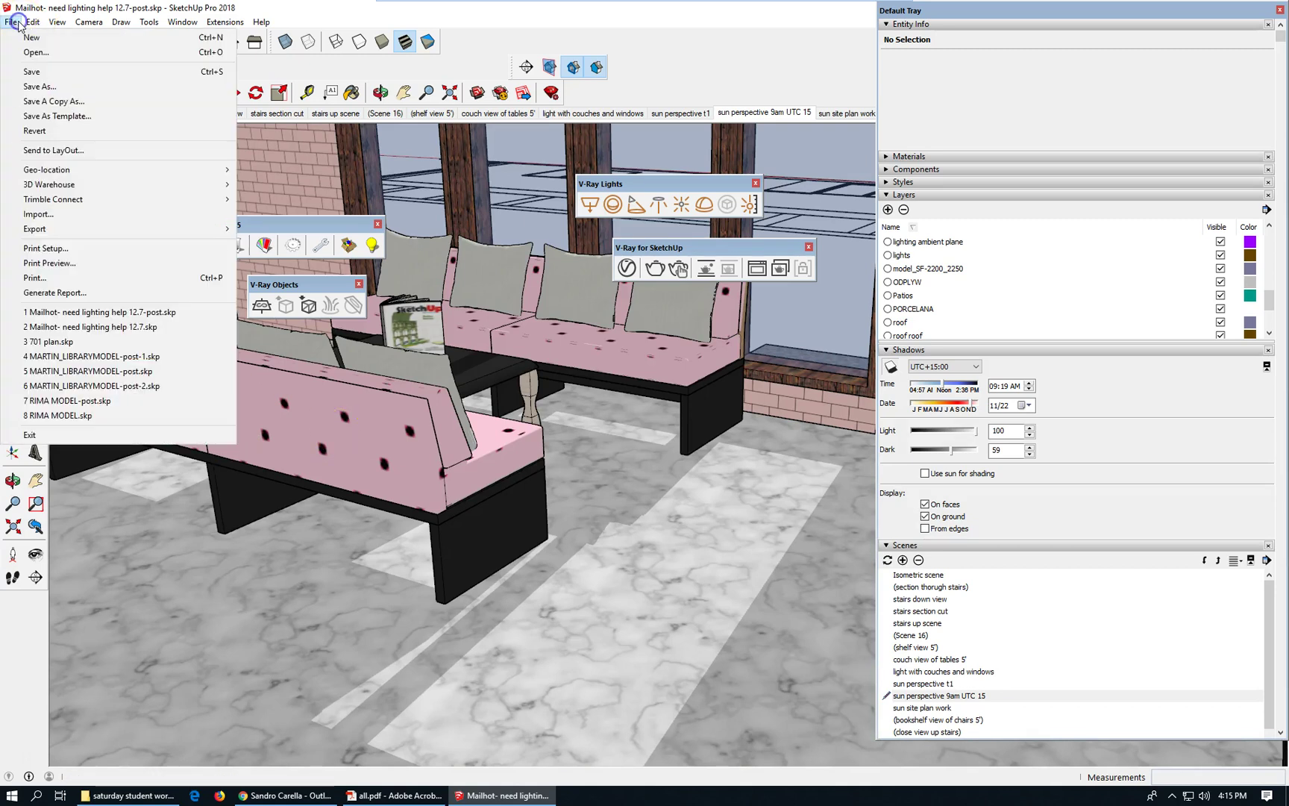
pyautogui.click(41, 73)
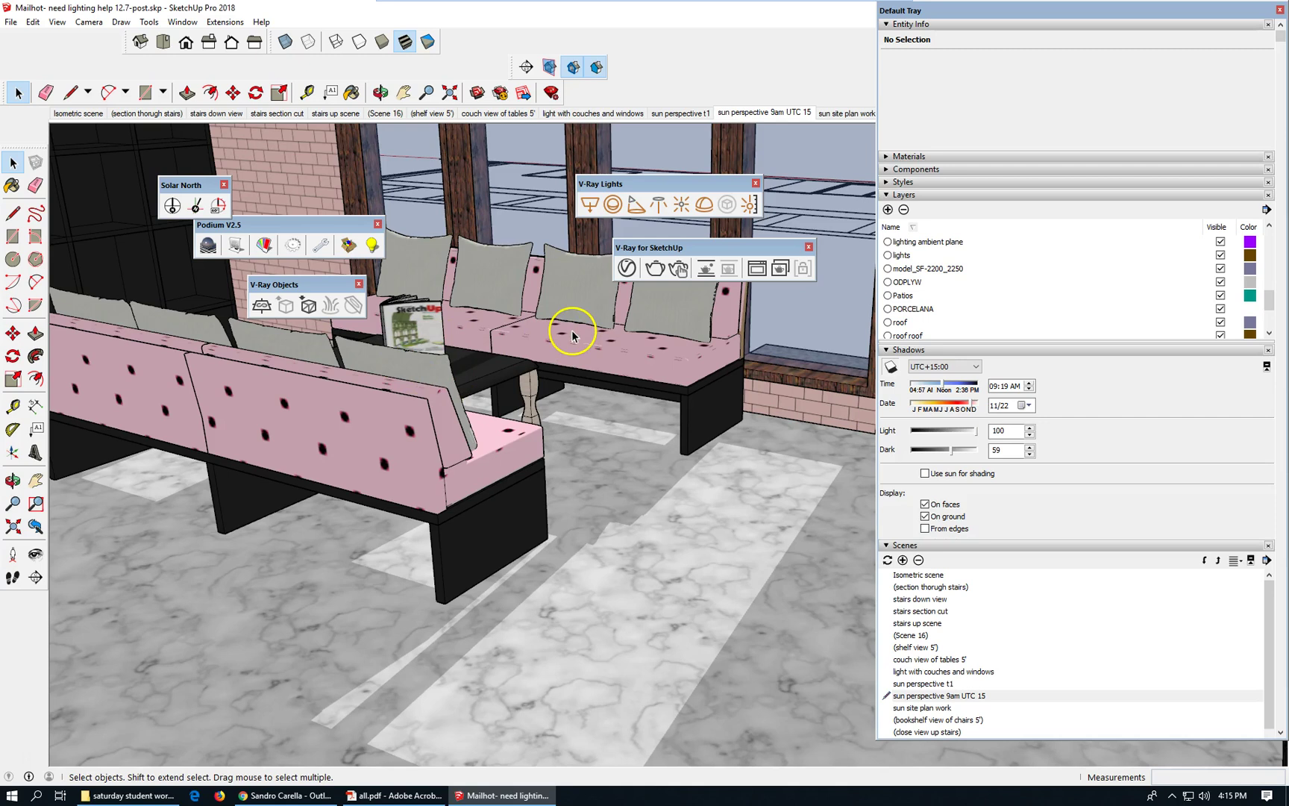
# Step: Render the sun perspective 9am UTC 15 view with V-Ray to check the sunlight, and close the frame buffer
pyautogui.click(662, 276)
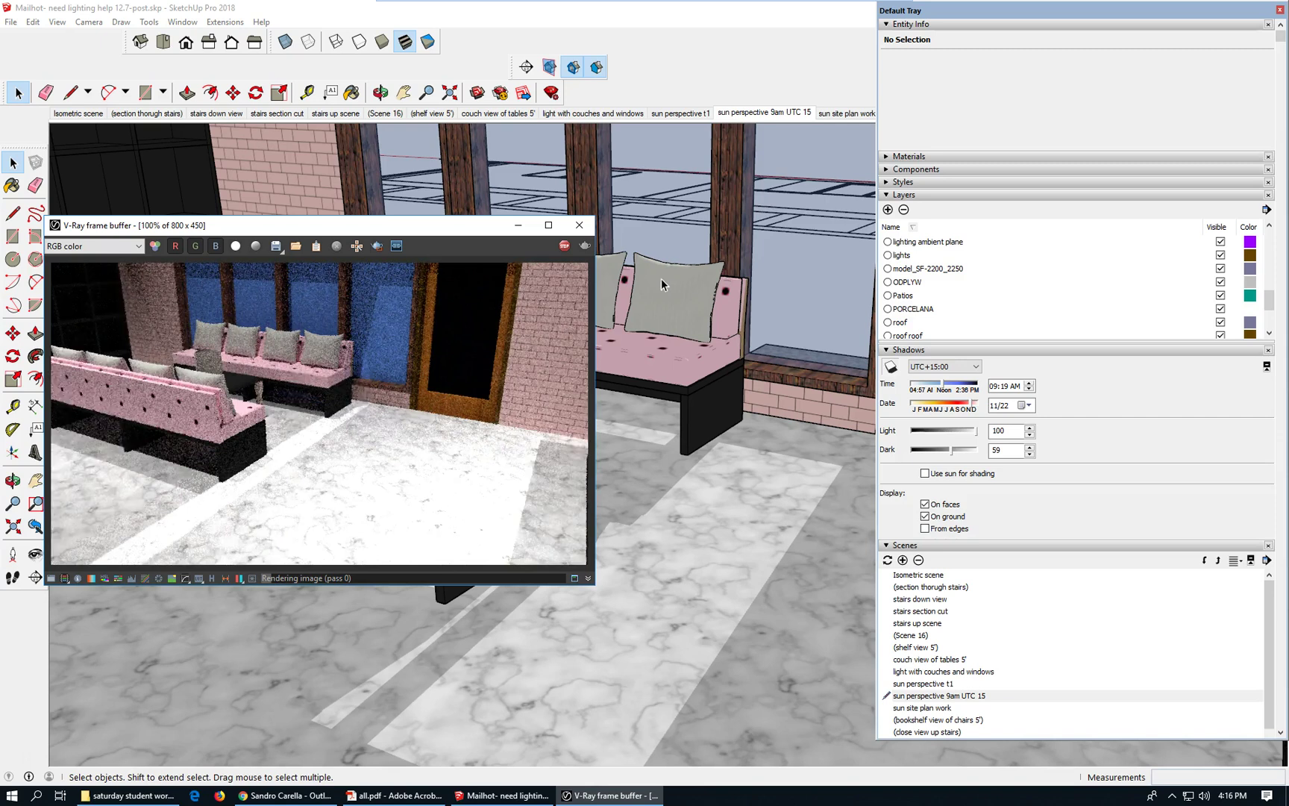
pyautogui.click(581, 224)
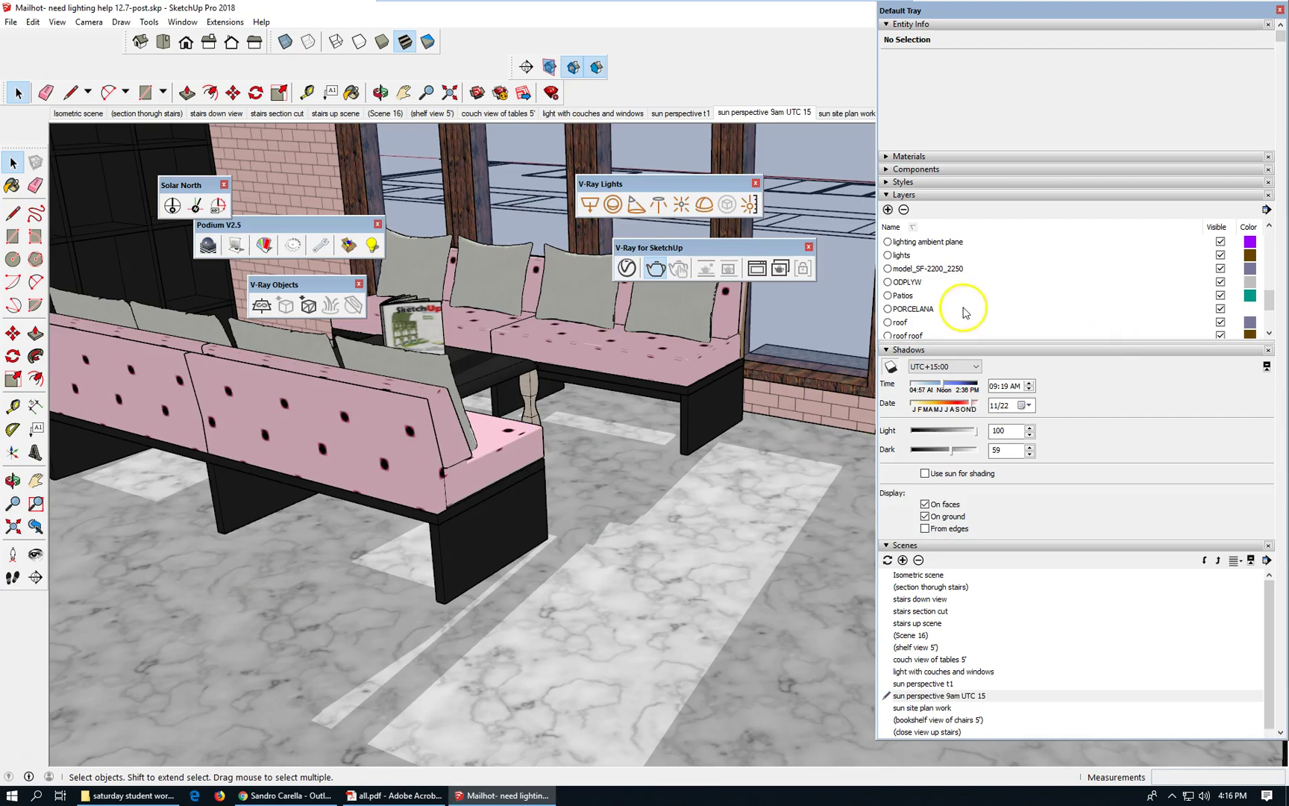
# Step: Collapse the layers section and update the sun perspective 9am UTC 15 scene with all its properties
pyautogui.moveTo(1141, 352); pyautogui.dragTo(1128, 520)
pyautogui.moveTo(1270, 407); pyautogui.dragTo(1285, 451)
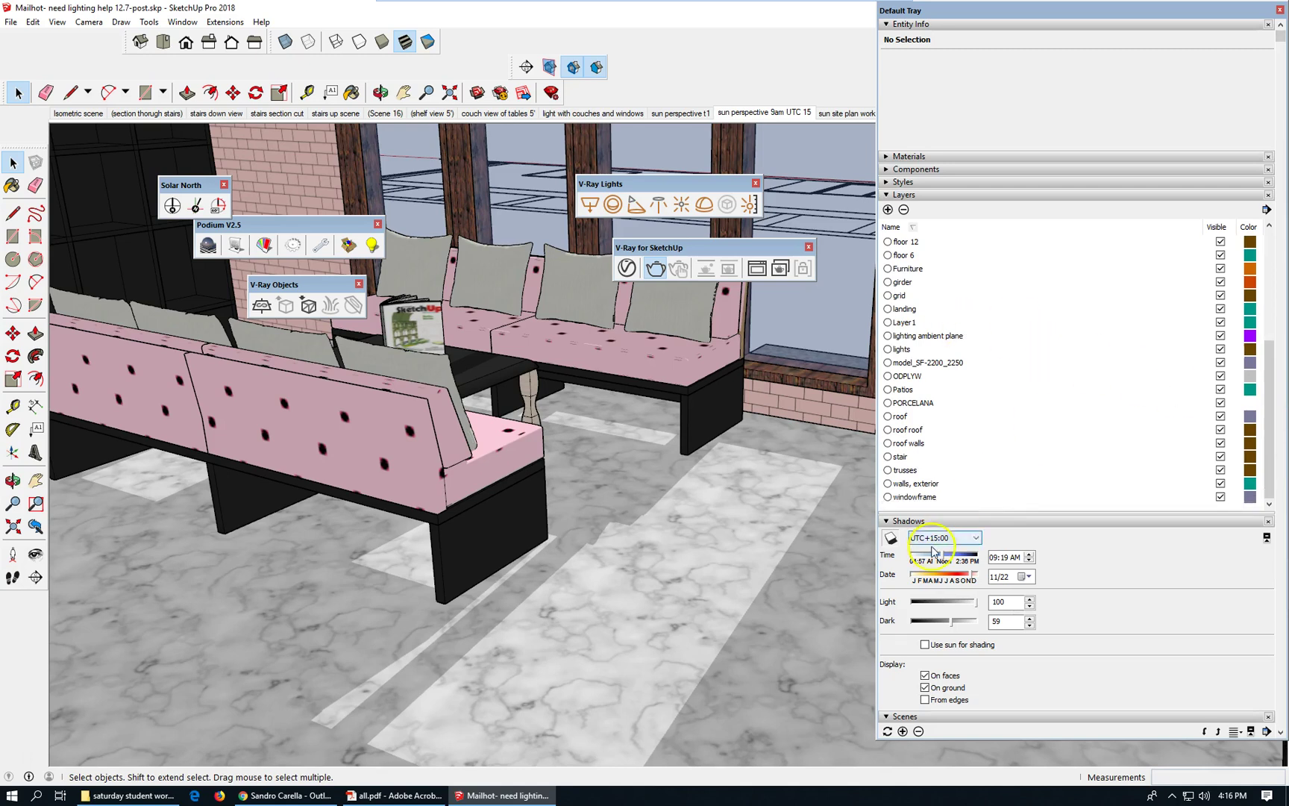
pyautogui.click(899, 195)
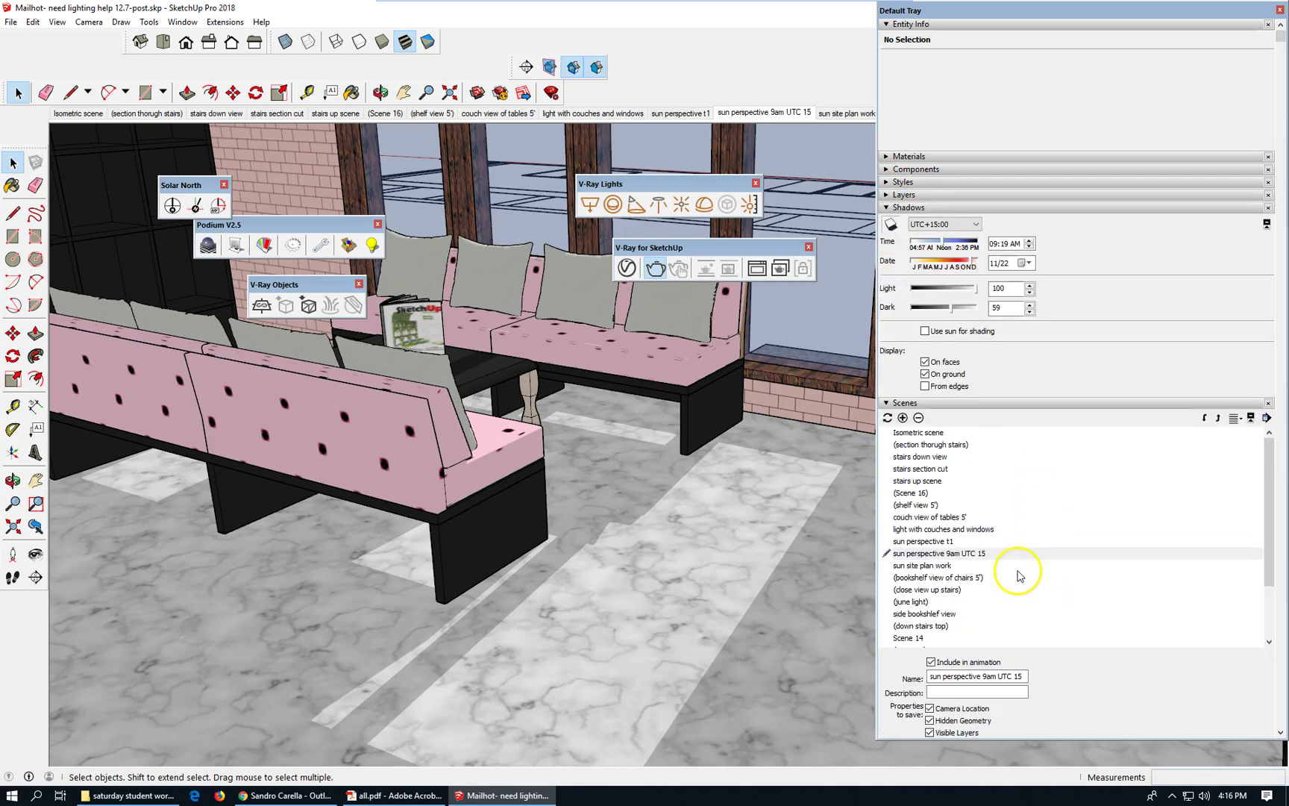
pyautogui.click(888, 419)
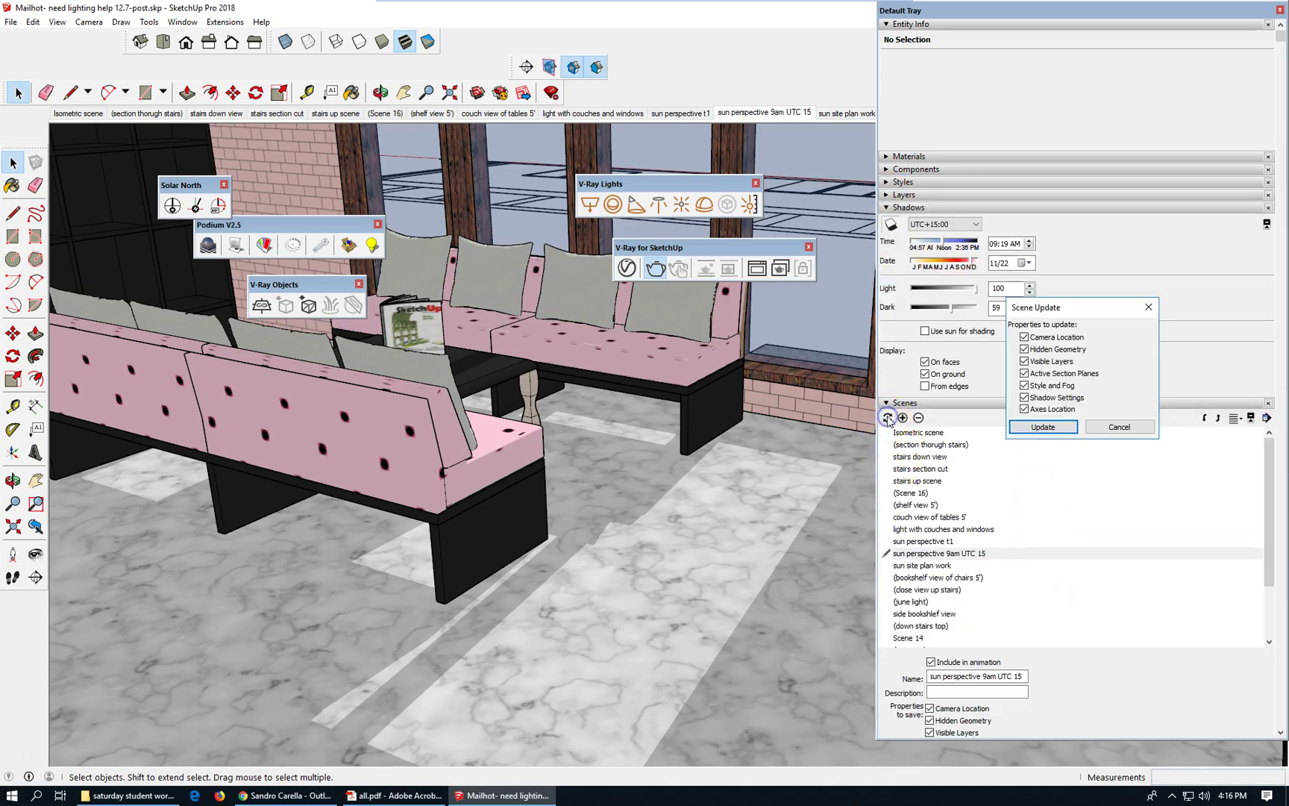
pyautogui.click(1029, 429)
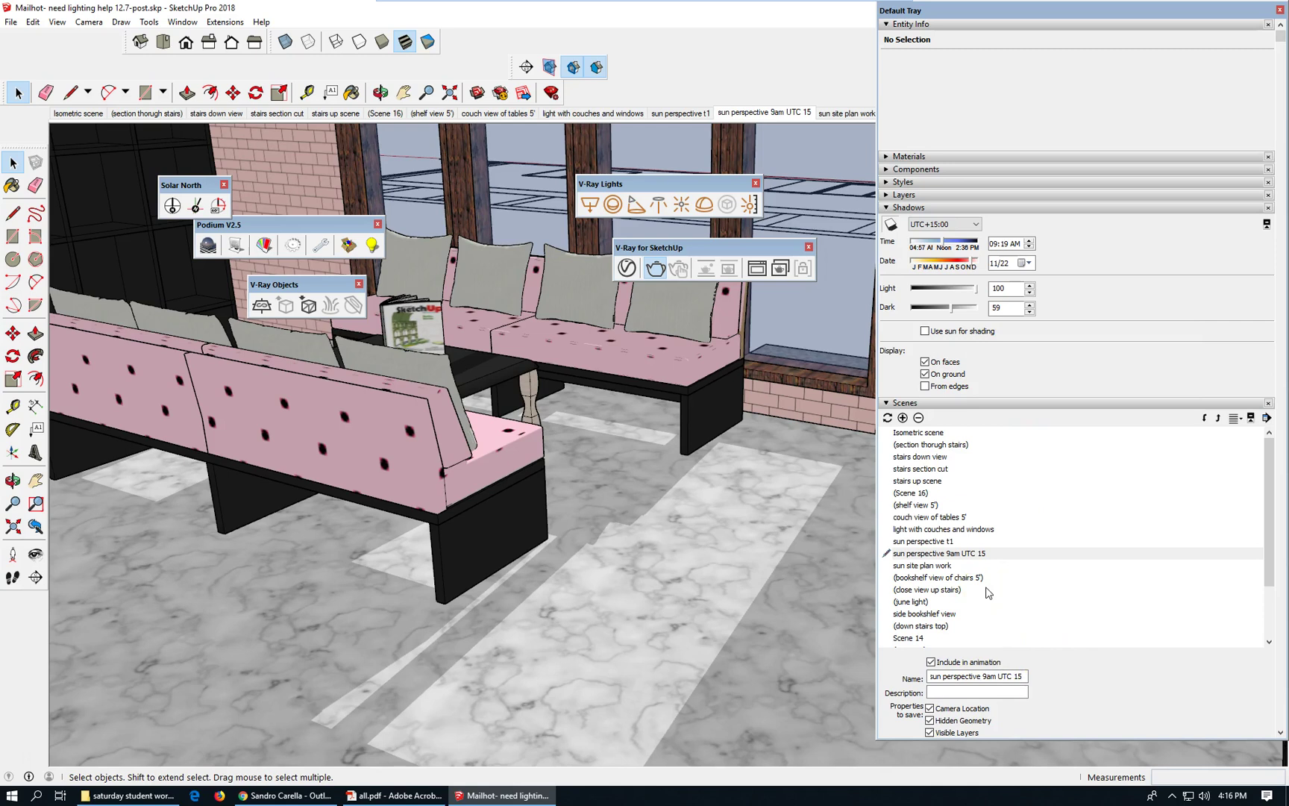
# Step: Switch to the sun site plan work scene and check the component editing display options
pyautogui.doubleClick(925, 568)
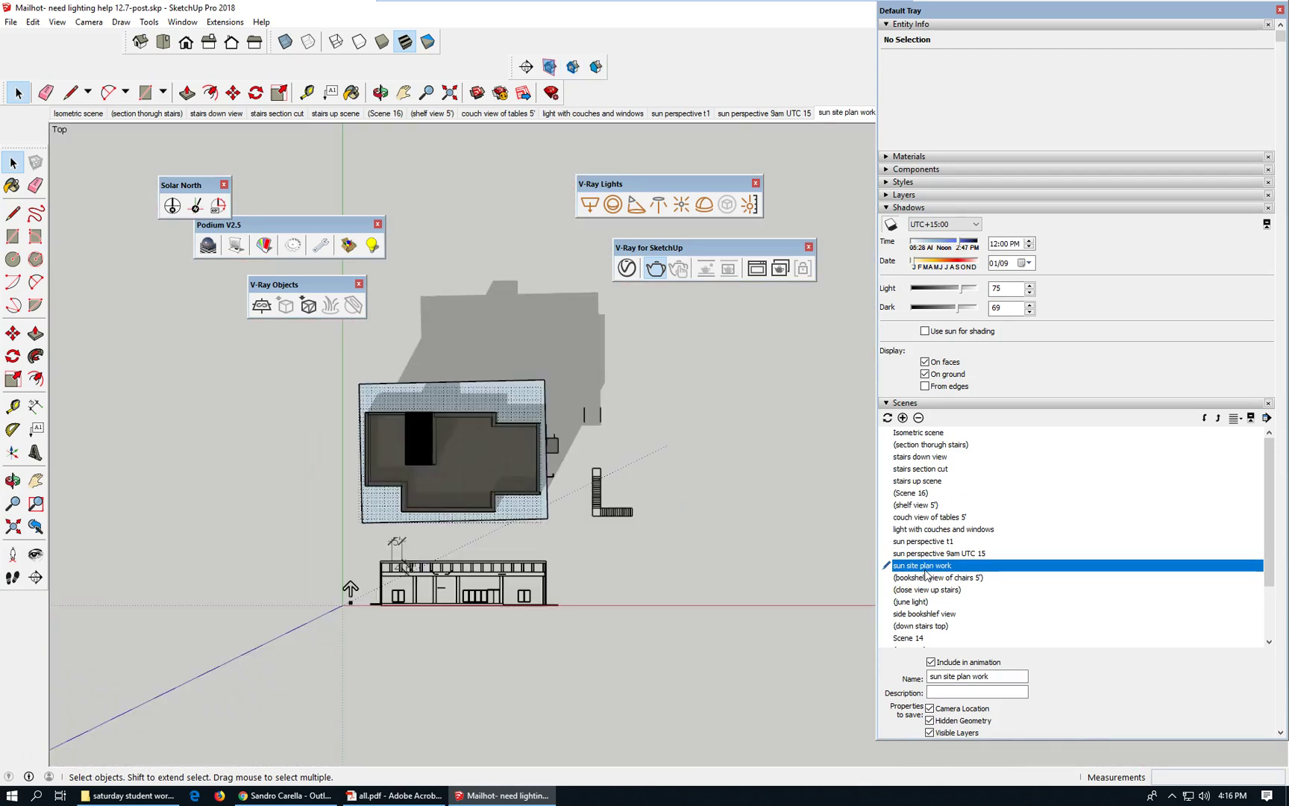
pyautogui.scroll(3, 532, 531)
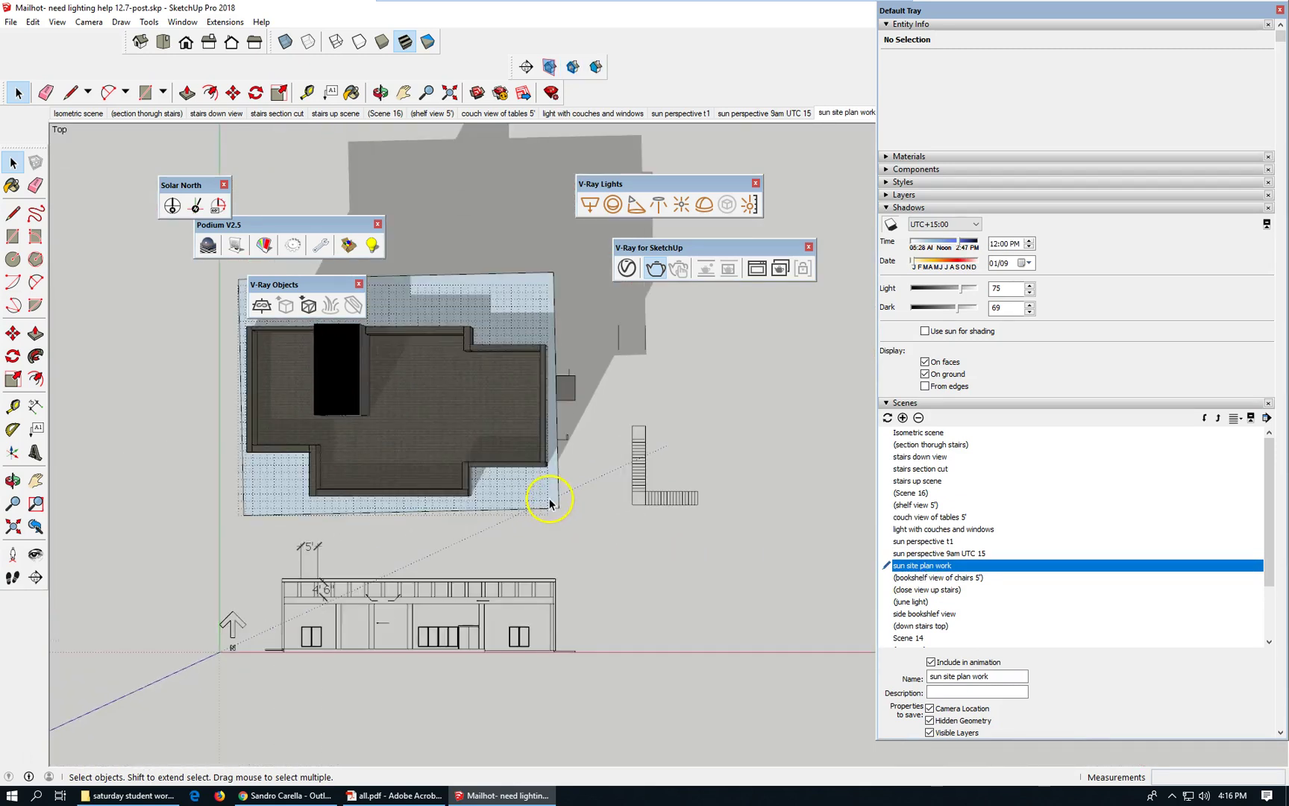
pyautogui.click(543, 497)
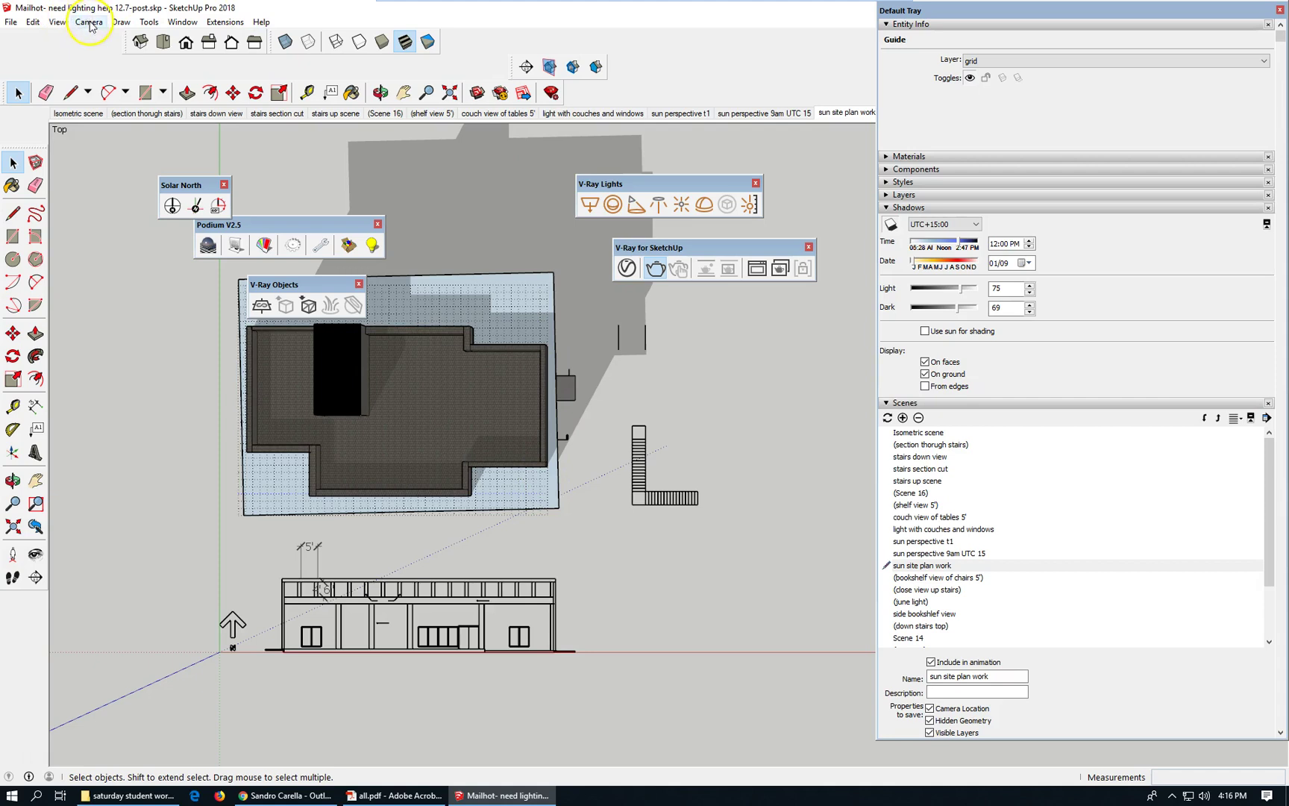
pyautogui.click(58, 22)
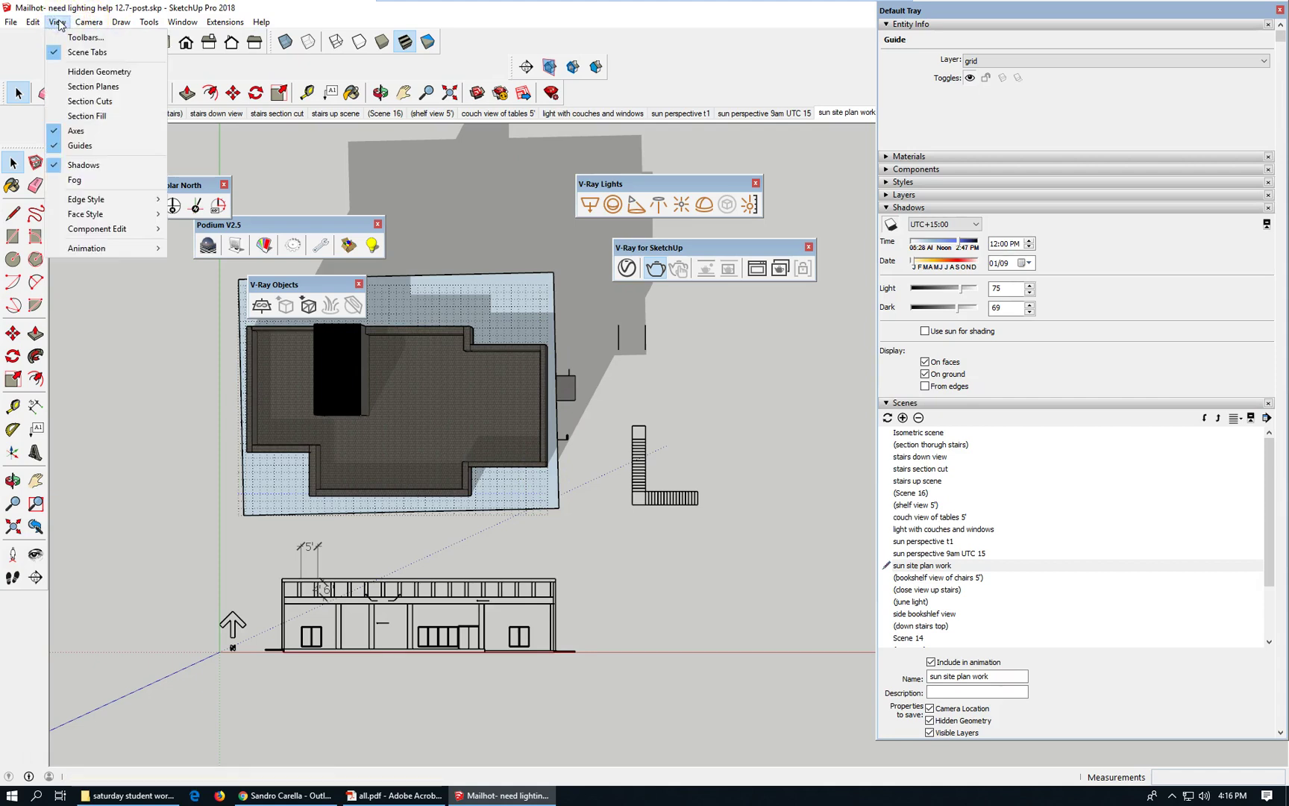
pyautogui.moveTo(157, 228)
pyautogui.click(223, 232)
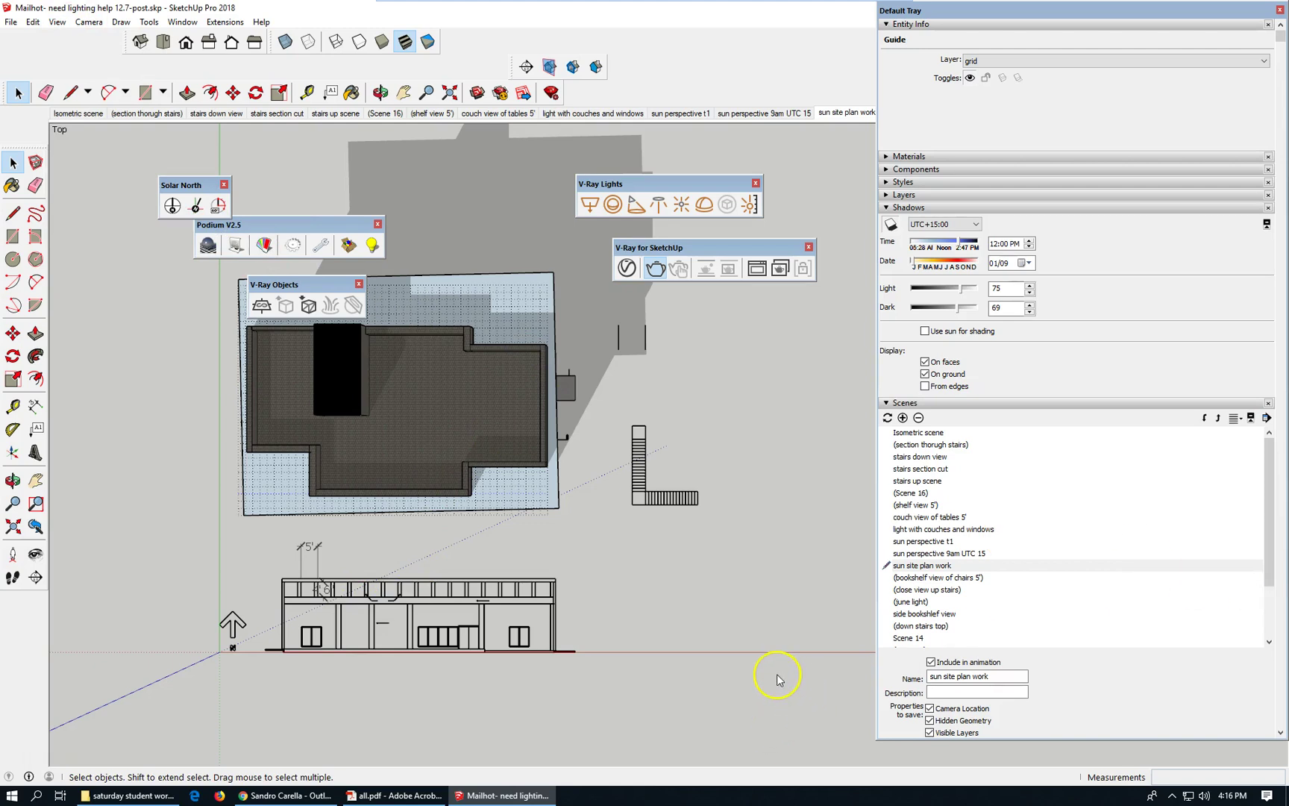
# Step: Update the sun site plan work scene with all its properties and cancel the thumbnail generation
pyautogui.click(887, 418)
pyautogui.click(1057, 428)
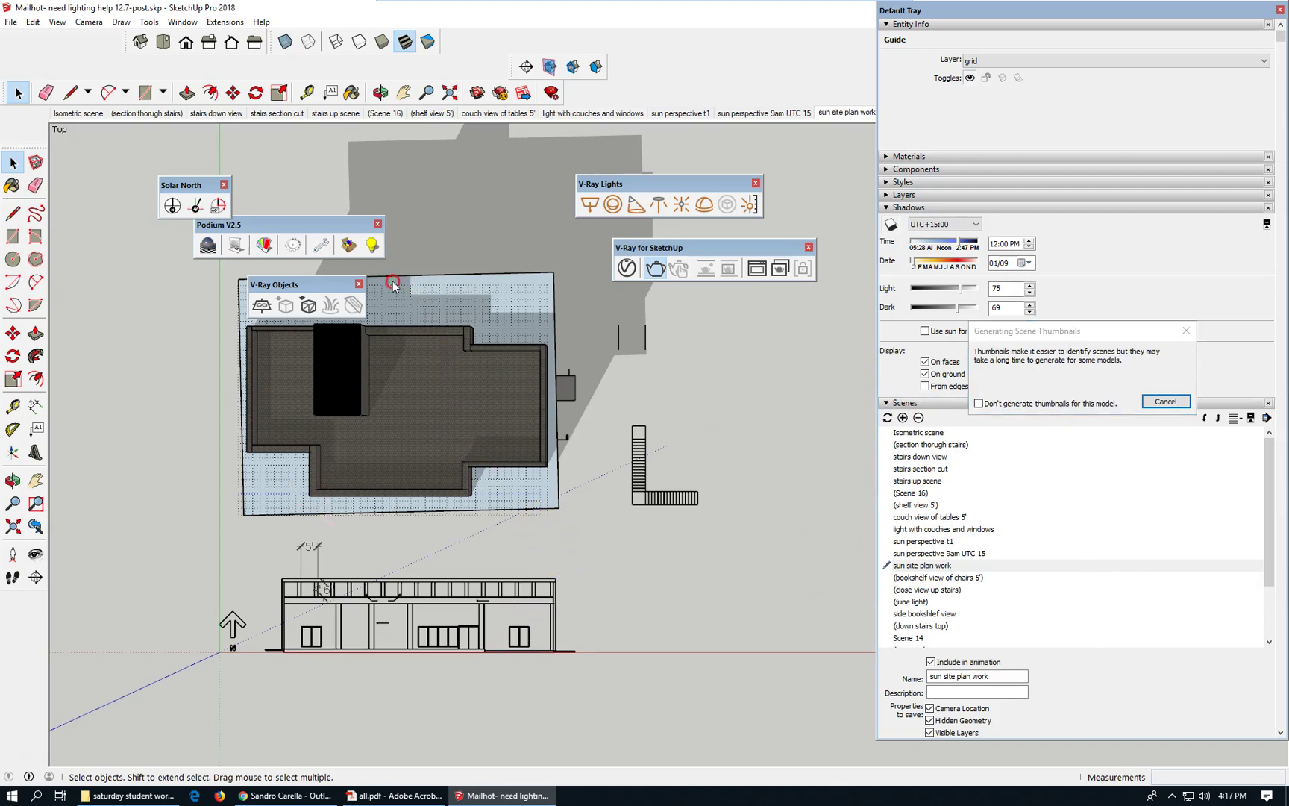
pyautogui.click(1166, 401)
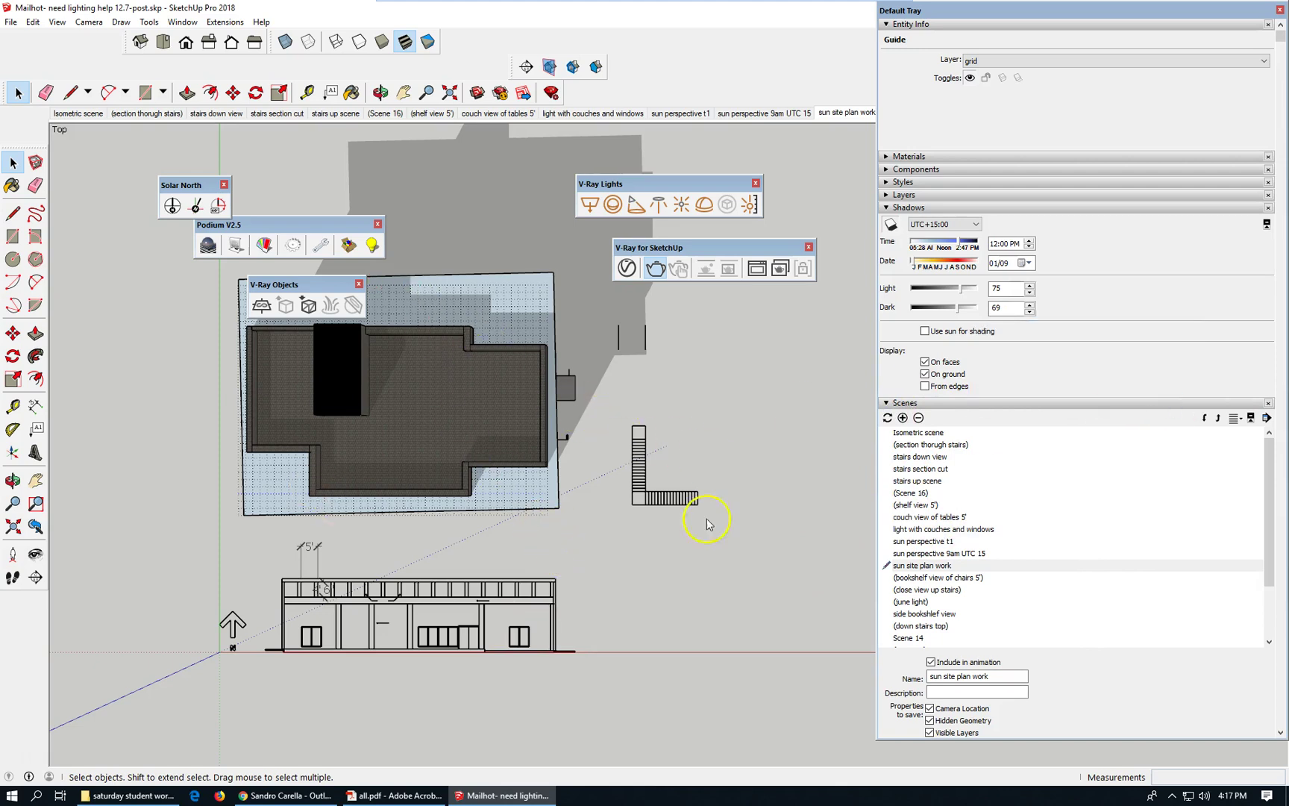
# Step: Open the large plane around the building's roof for editing to examine it, and close it again
pyautogui.moveTo(629, 569); pyautogui.dragTo(612, 537)
pyautogui.moveTo(636, 558); pyautogui.dragTo(550, 518, button='middle')
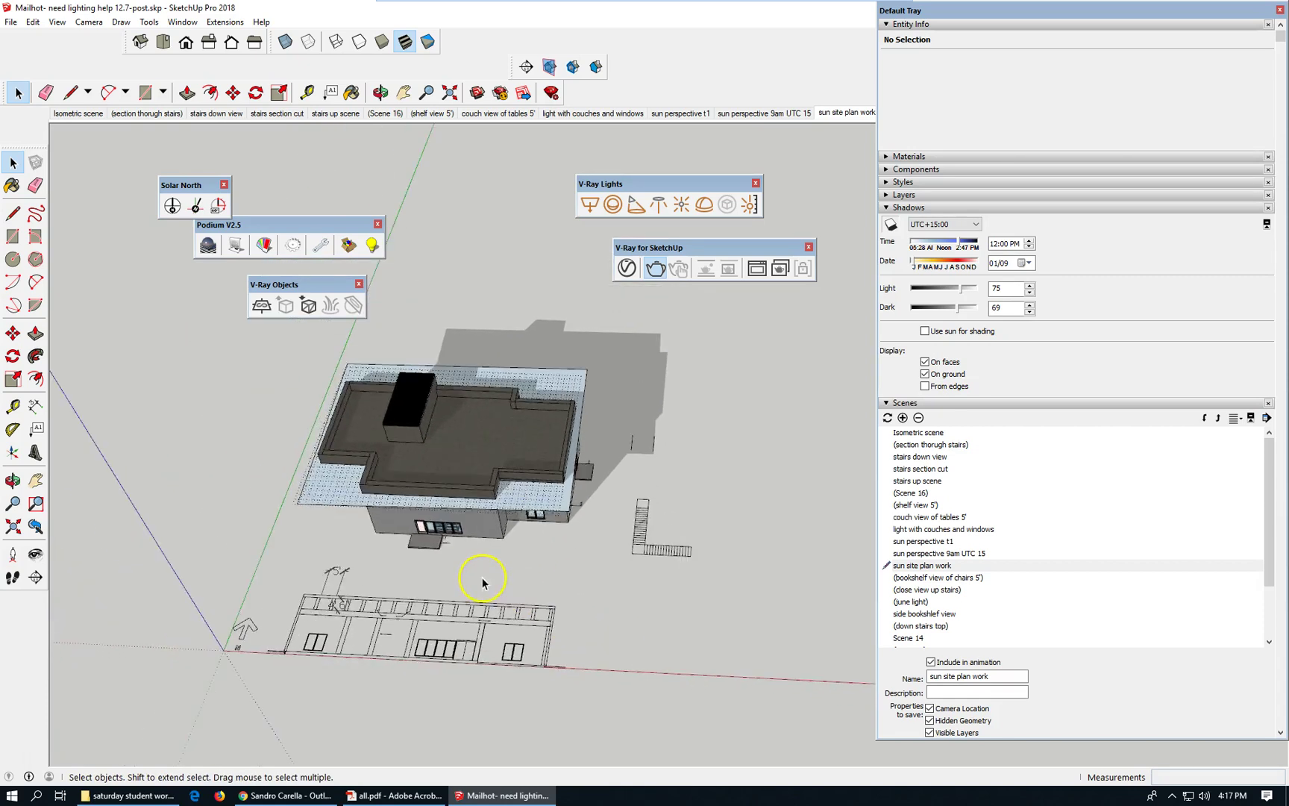
pyautogui.scroll(5, 511, 512)
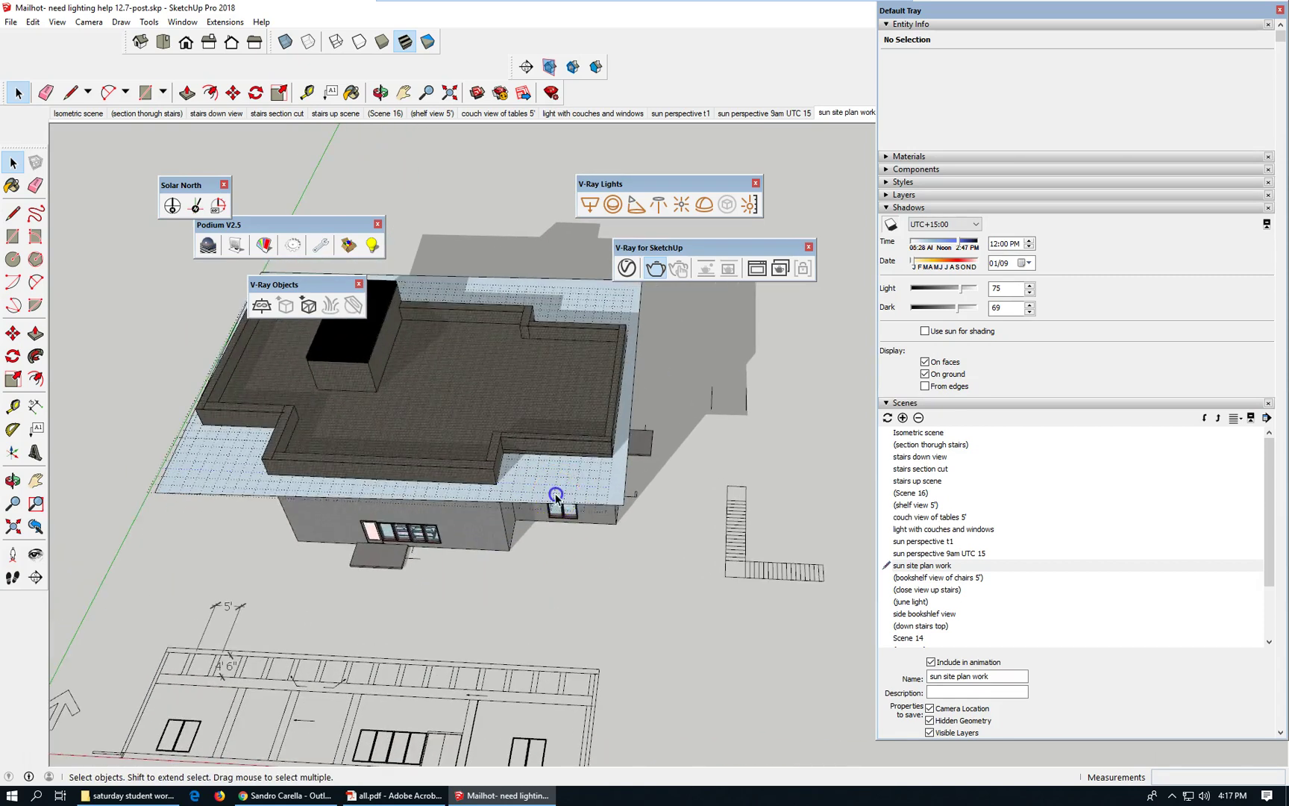
pyautogui.click(556, 500)
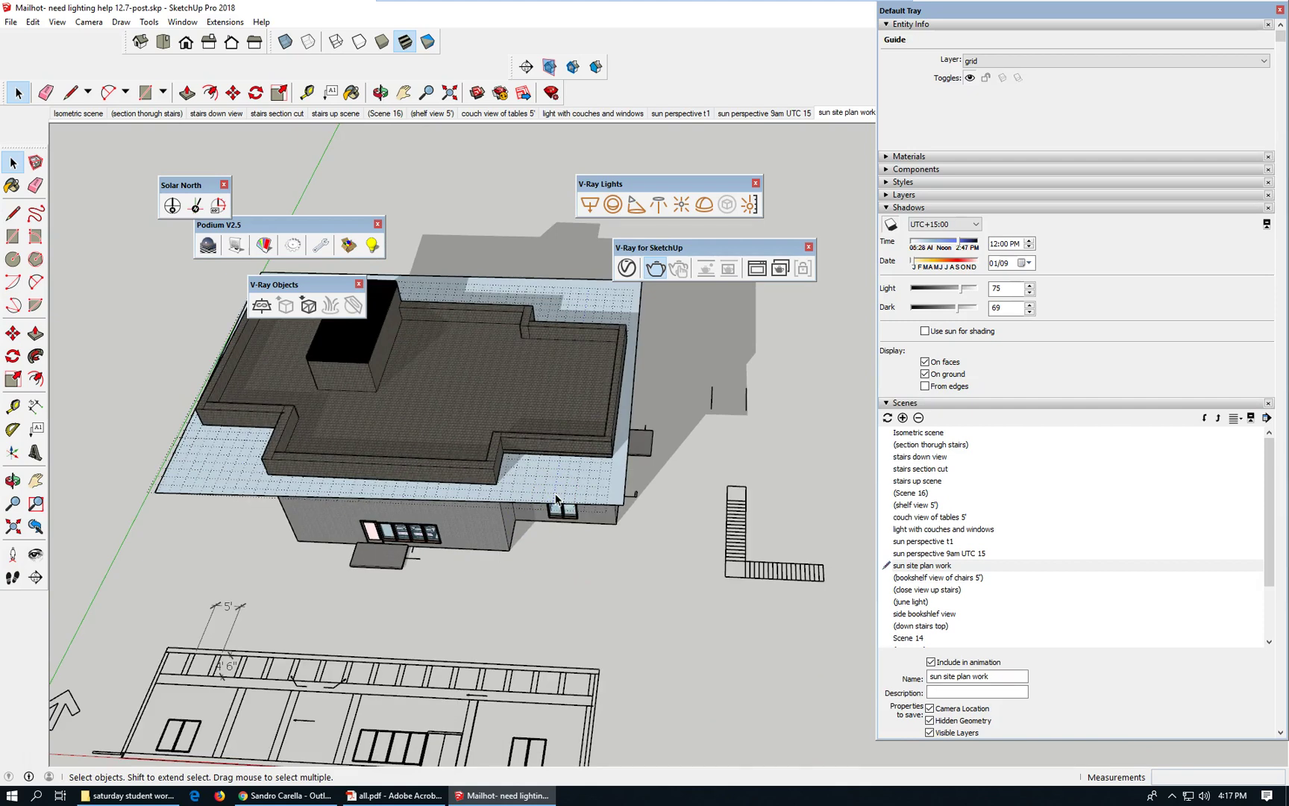
pyautogui.click(1126, 253)
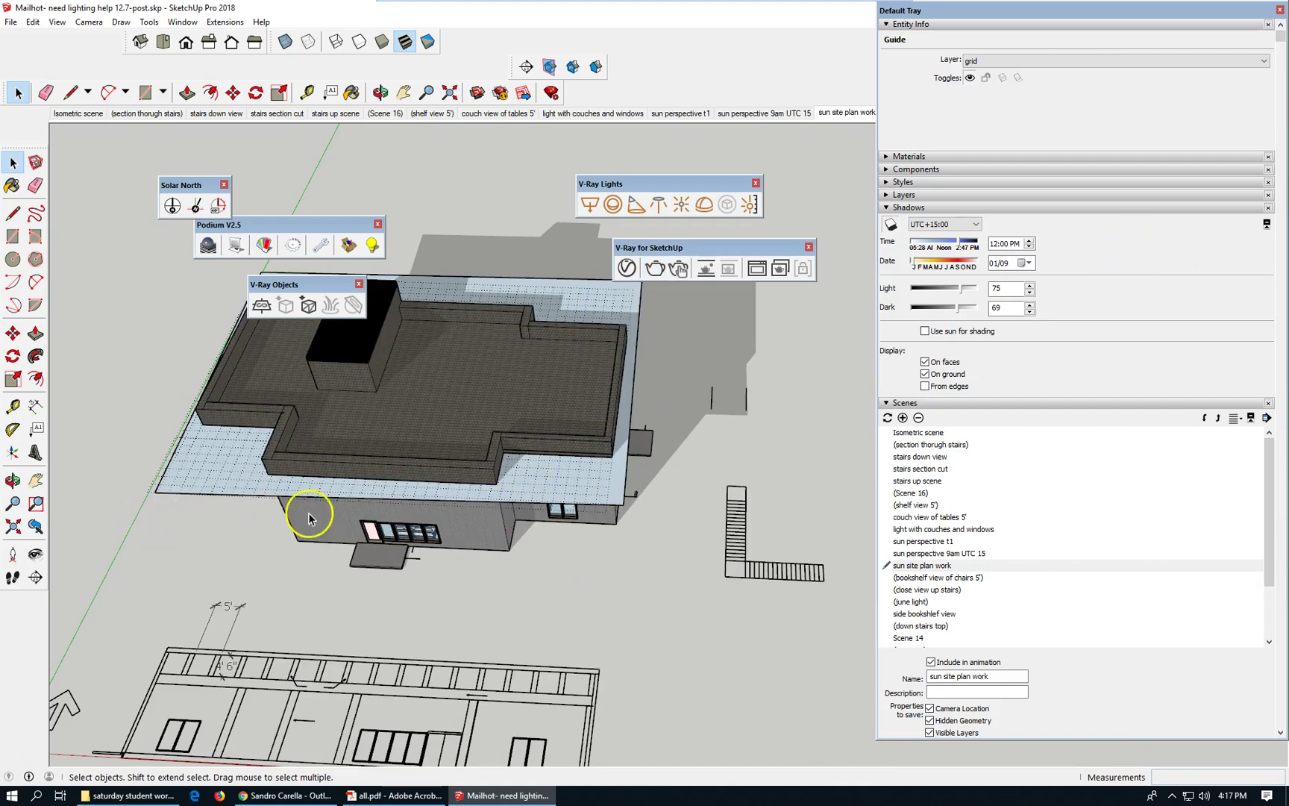
pyautogui.doubleClick(601, 495)
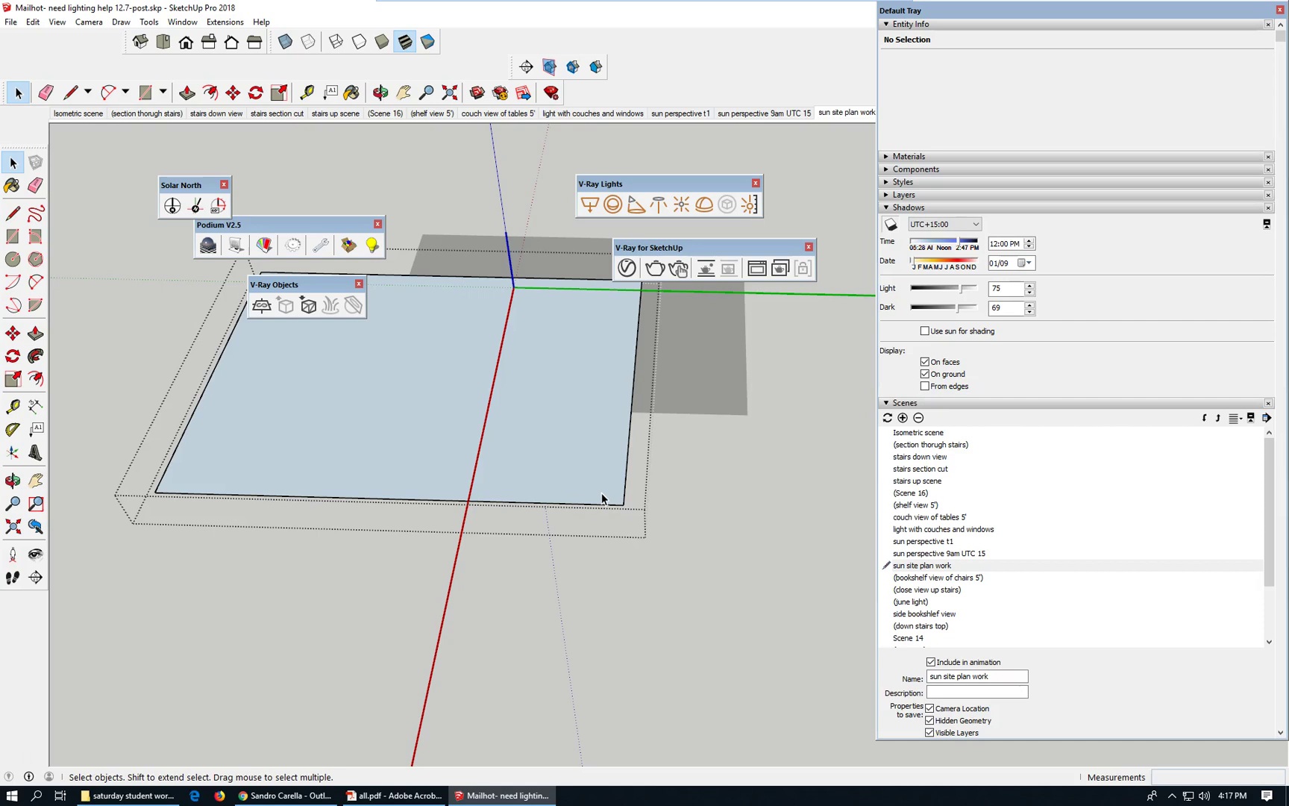
pyautogui.click(603, 494)
pyautogui.click(716, 547)
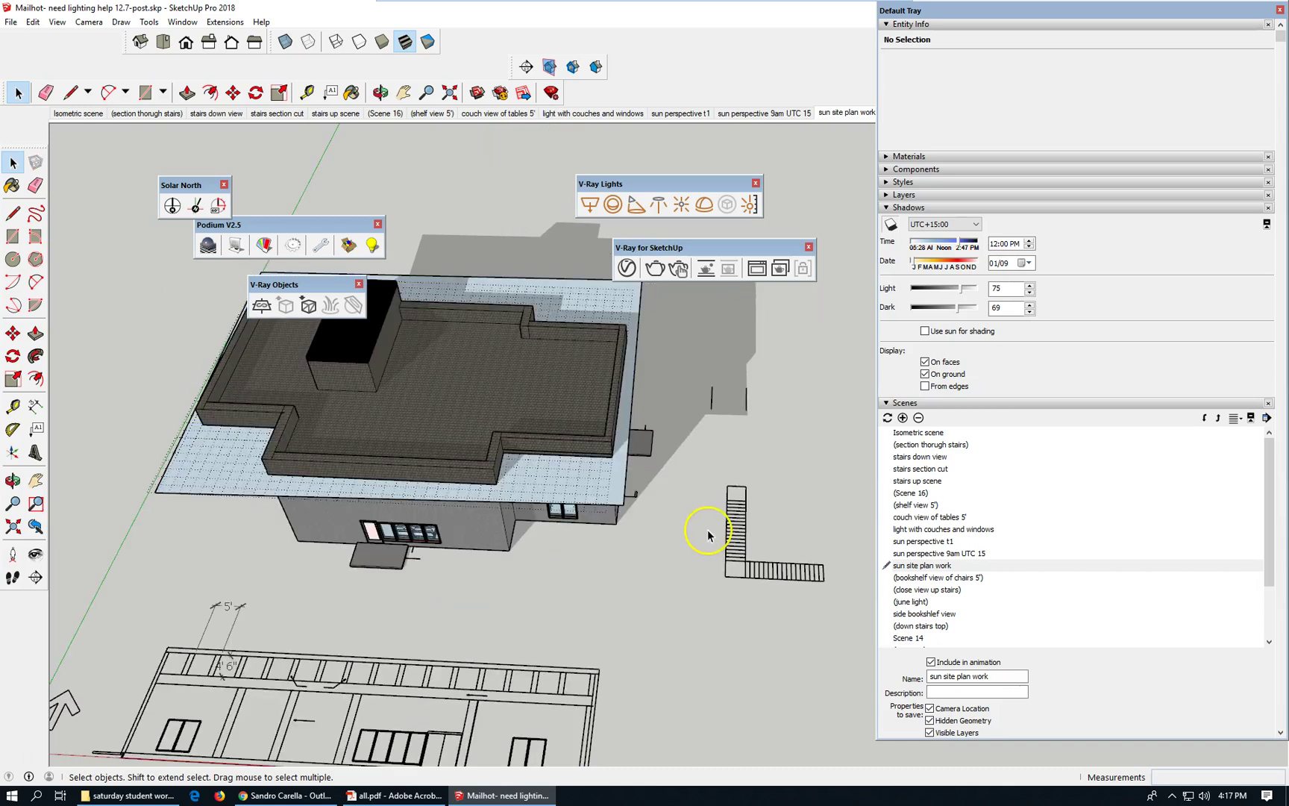
# Step: Select the large plane around the roof and check its layer and component definition
pyautogui.click(623, 501)
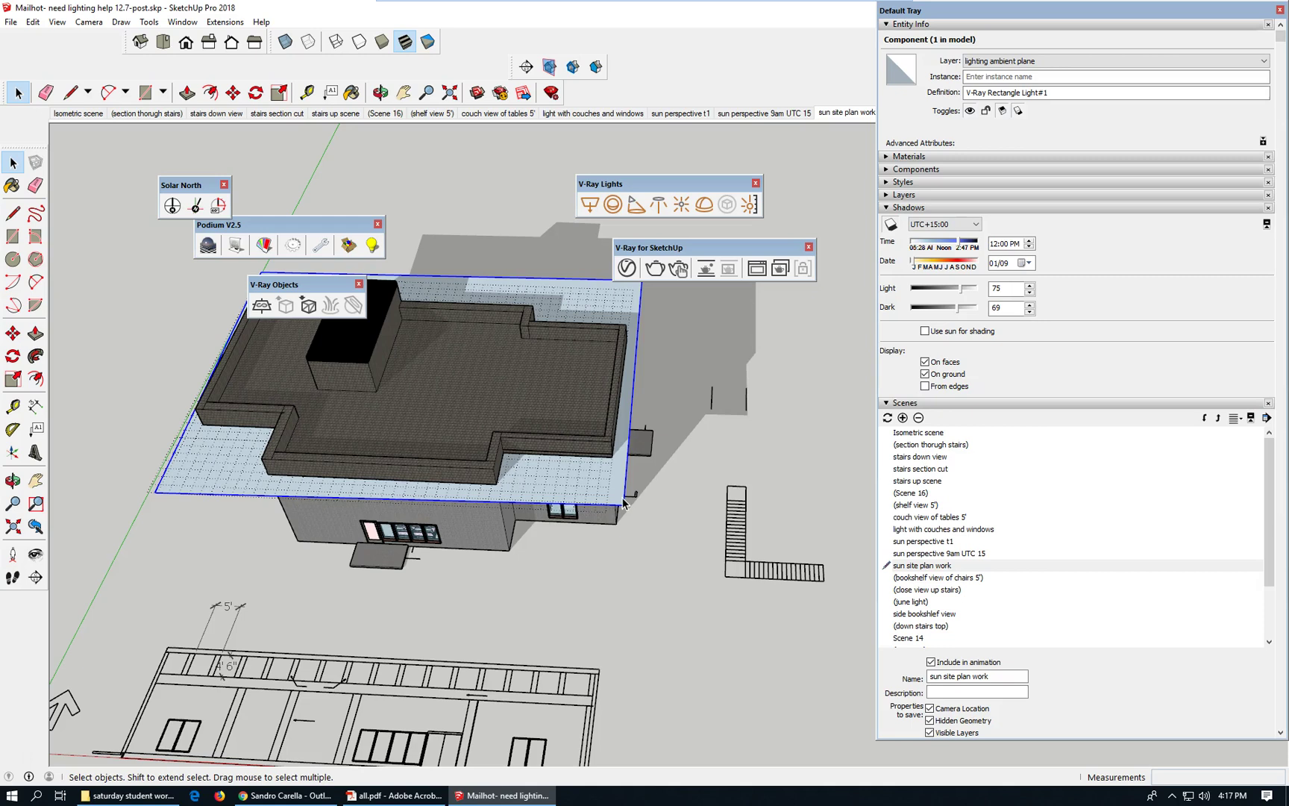
pyautogui.click(623, 496)
pyautogui.click(1095, 73)
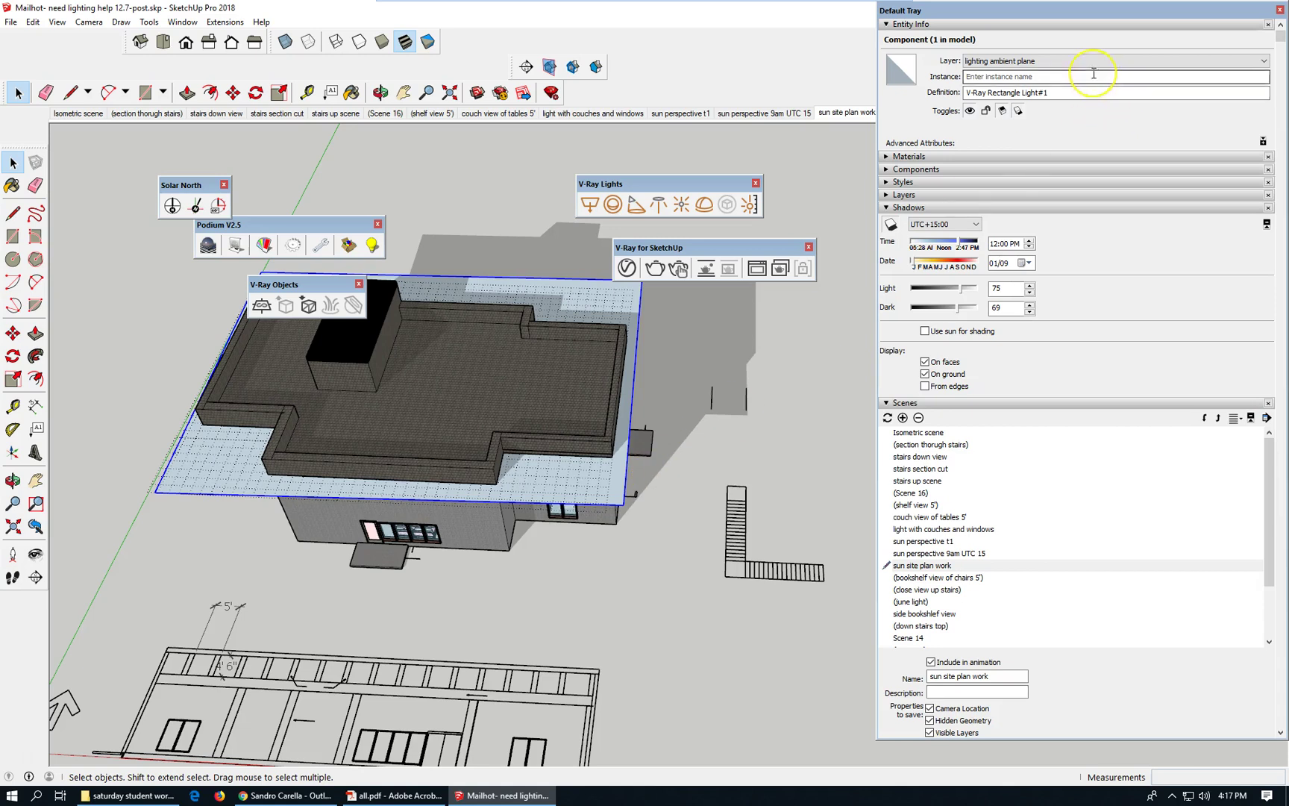
# Step: Delete the guide on the grid layer at the front corner of the light plane
pyautogui.click(238, 509)
pyautogui.click(156, 487)
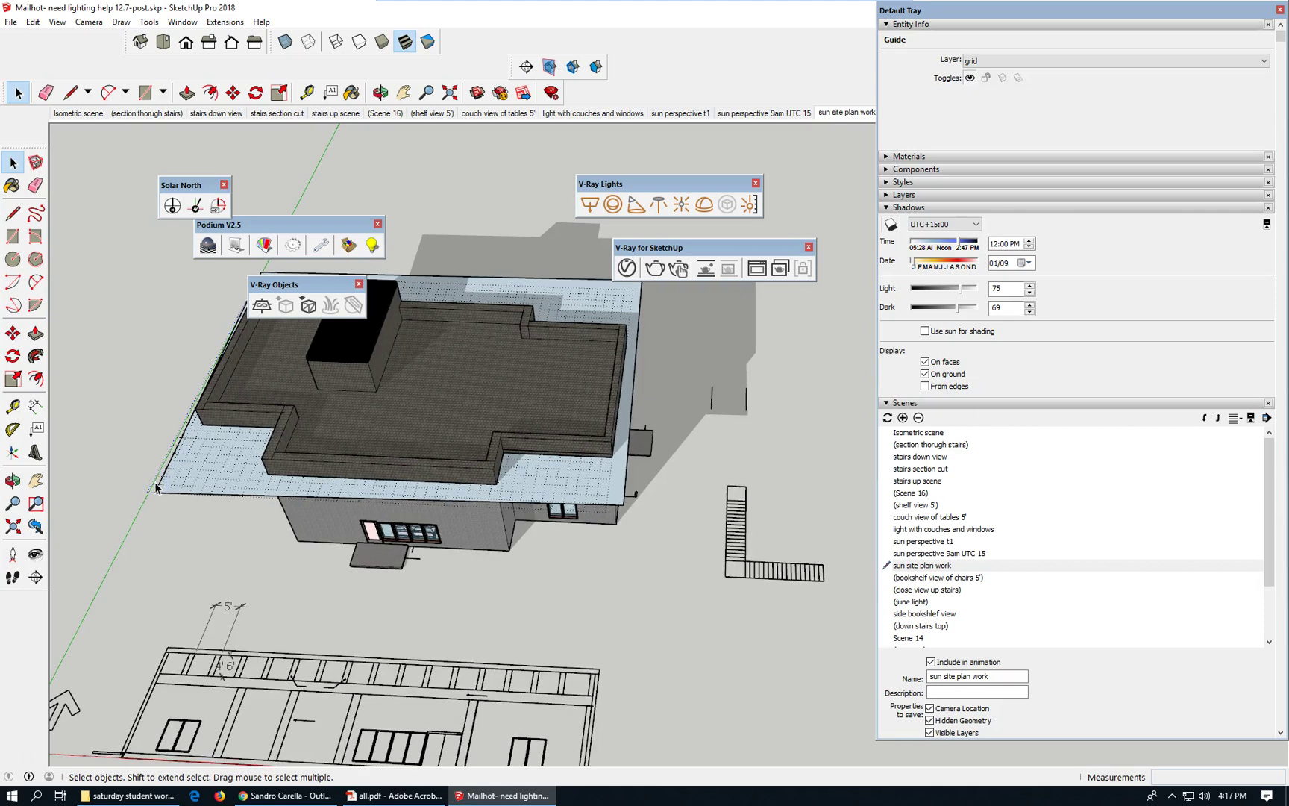
pyautogui.press('Delete')
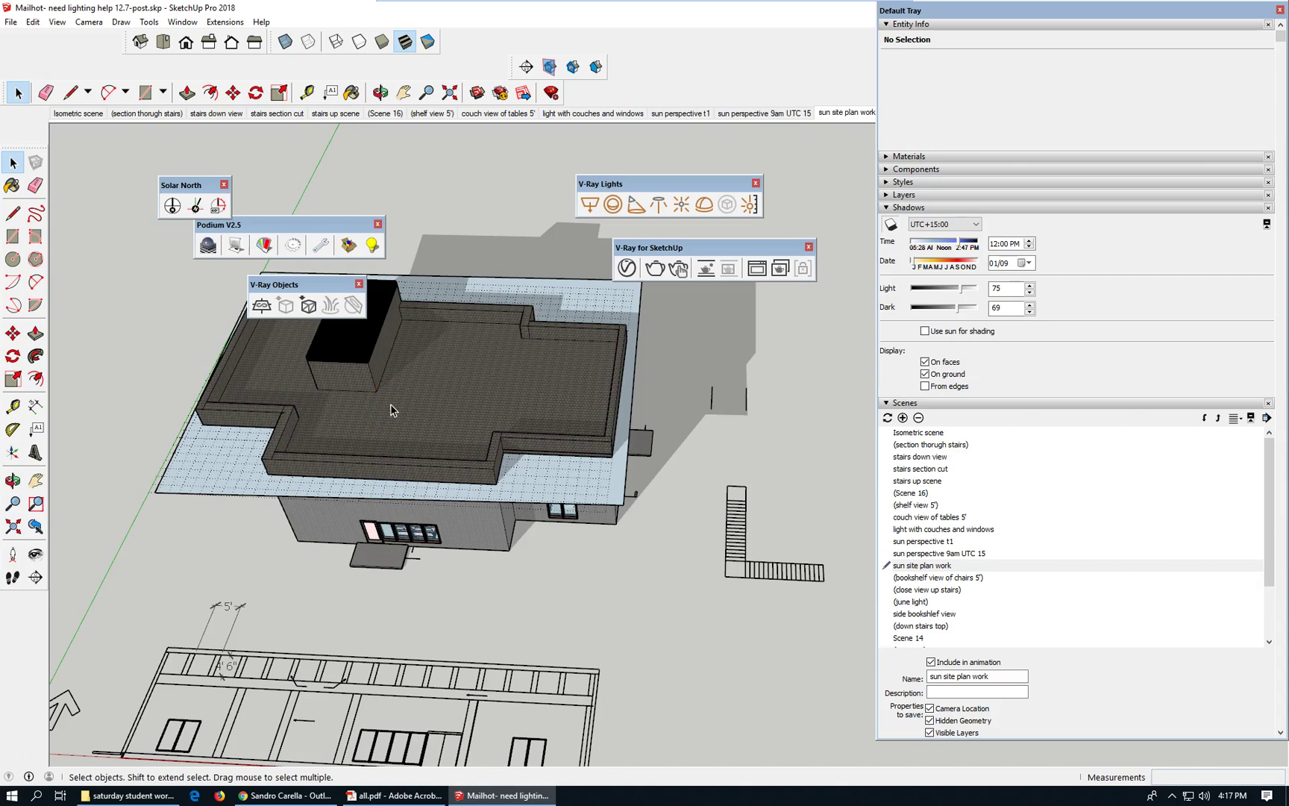
# Step: Try to select the light plane among the grid guides at its front corner, and clear the selection
pyautogui.click(158, 483)
pyautogui.click(159, 481)
pyautogui.scroll(1, 278, 508)
pyautogui.click(219, 563)
pyautogui.scroll(2, 133, 486)
pyautogui.scroll(1, 132, 486)
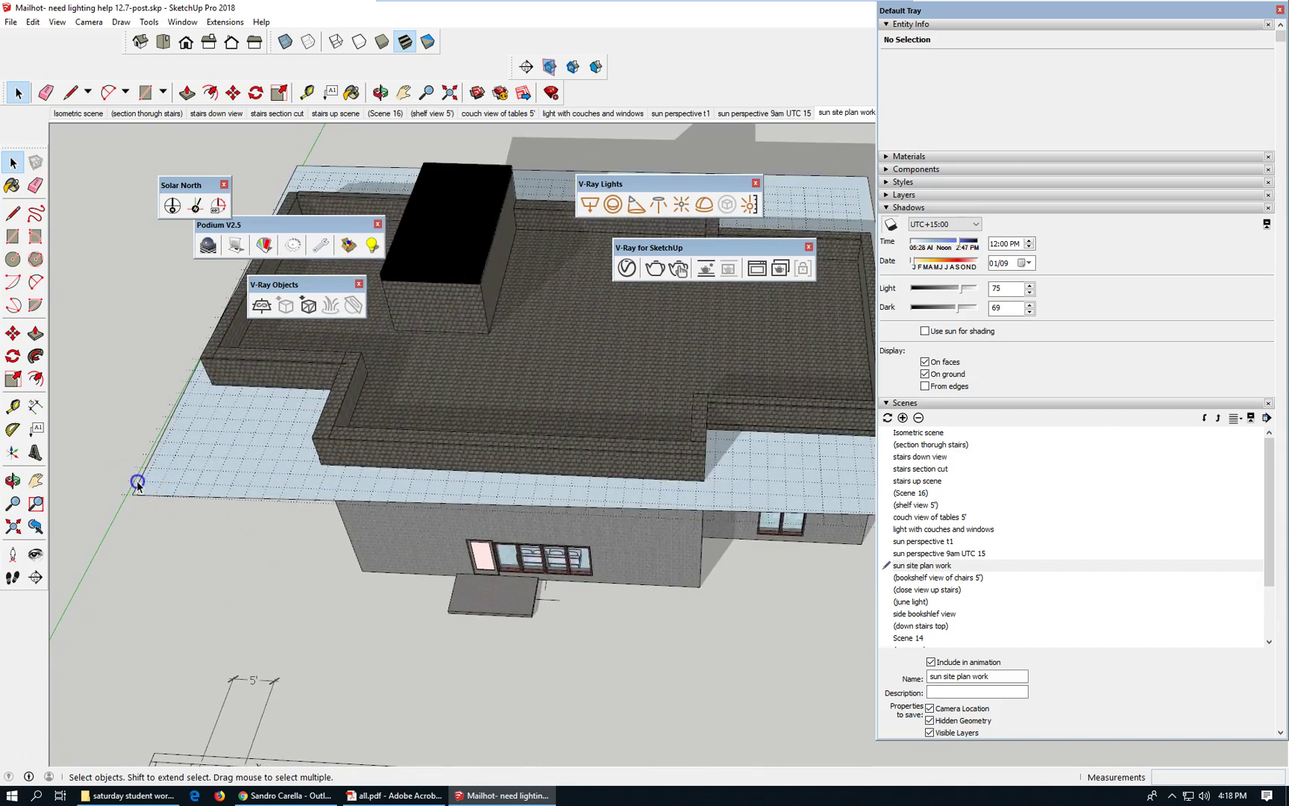
pyautogui.click(137, 481)
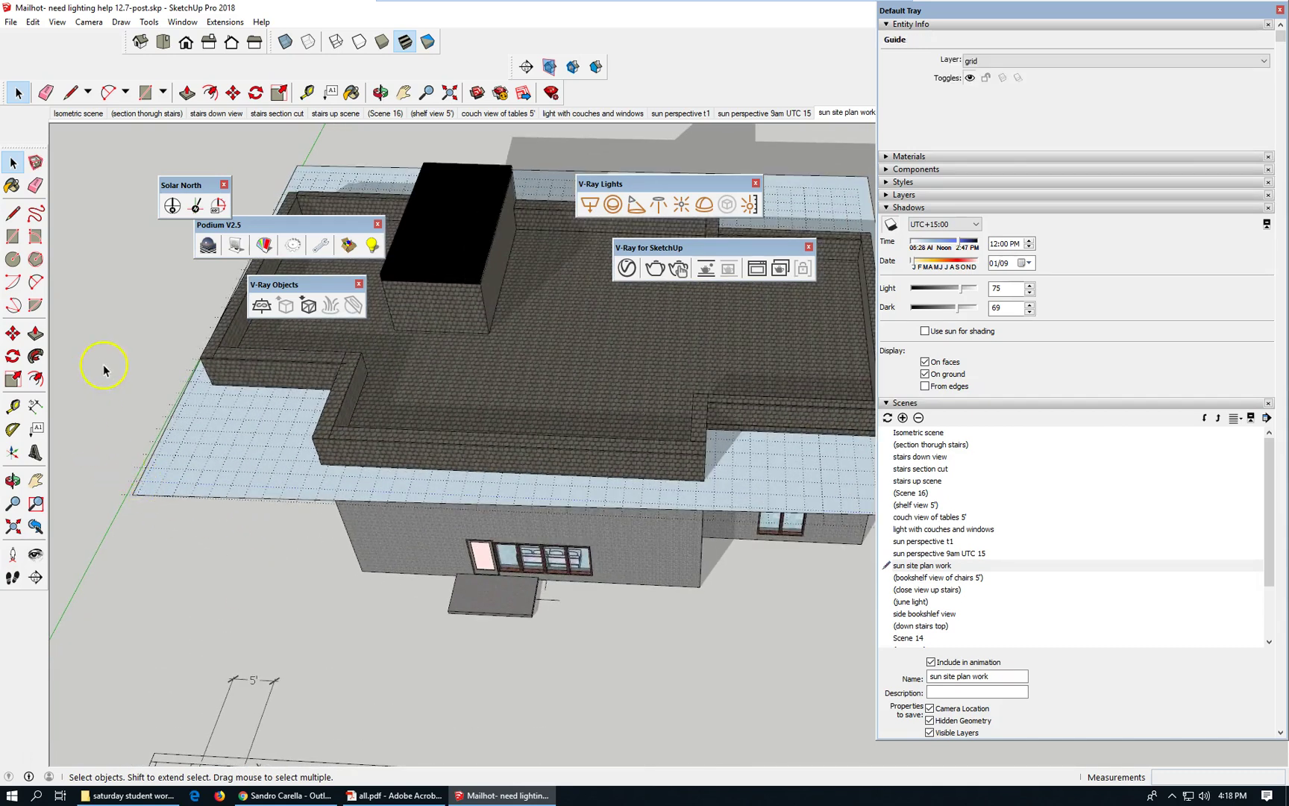
pyautogui.click(158, 360)
pyautogui.moveTo(257, 521); pyautogui.dragTo(231, 465)
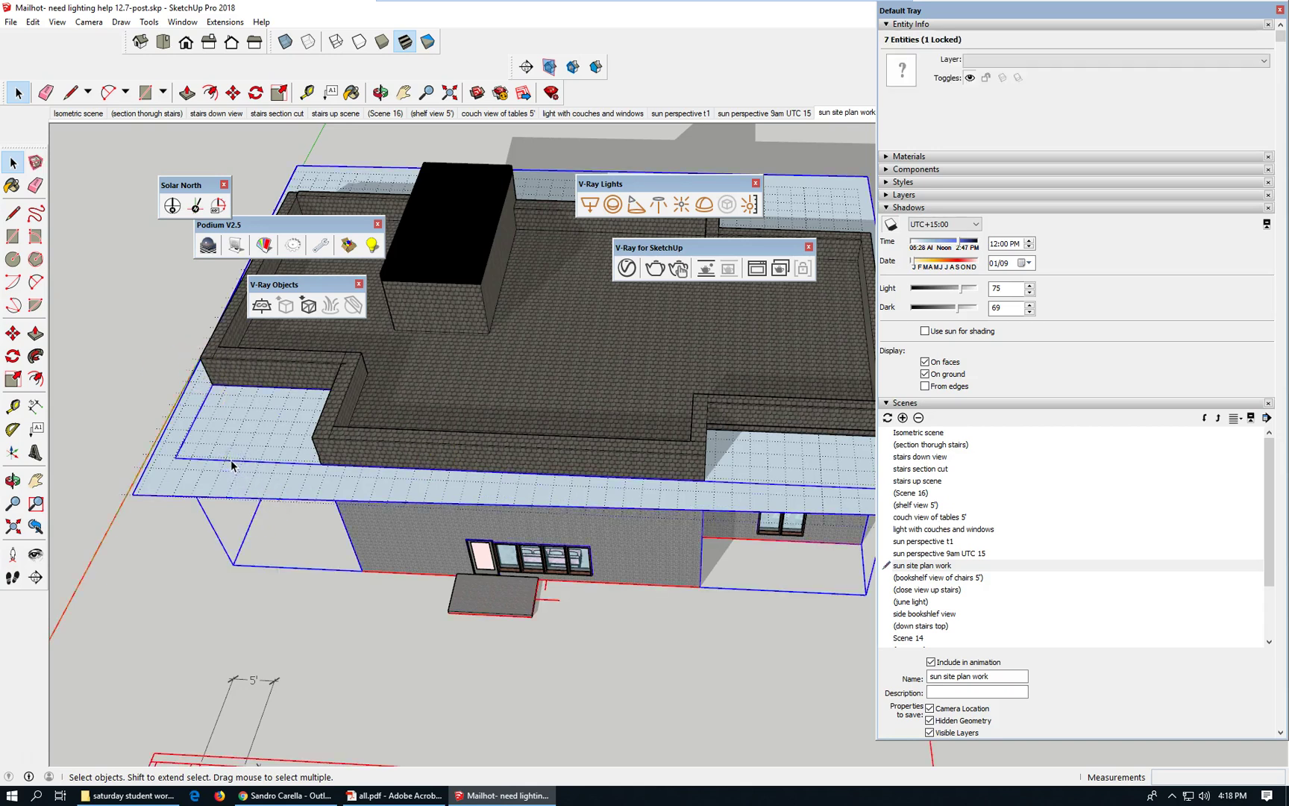
pyautogui.click(139, 476)
pyautogui.click(139, 471)
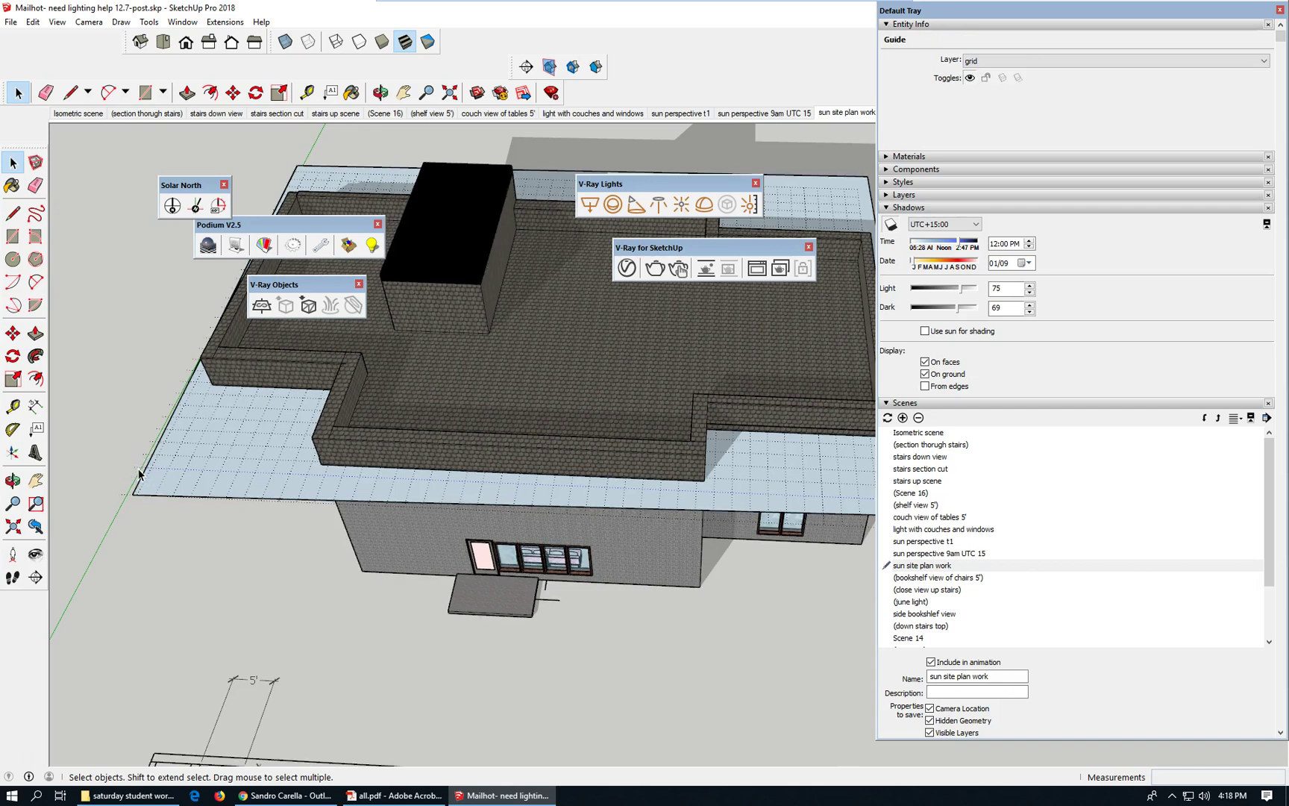
pyautogui.press('Escape')
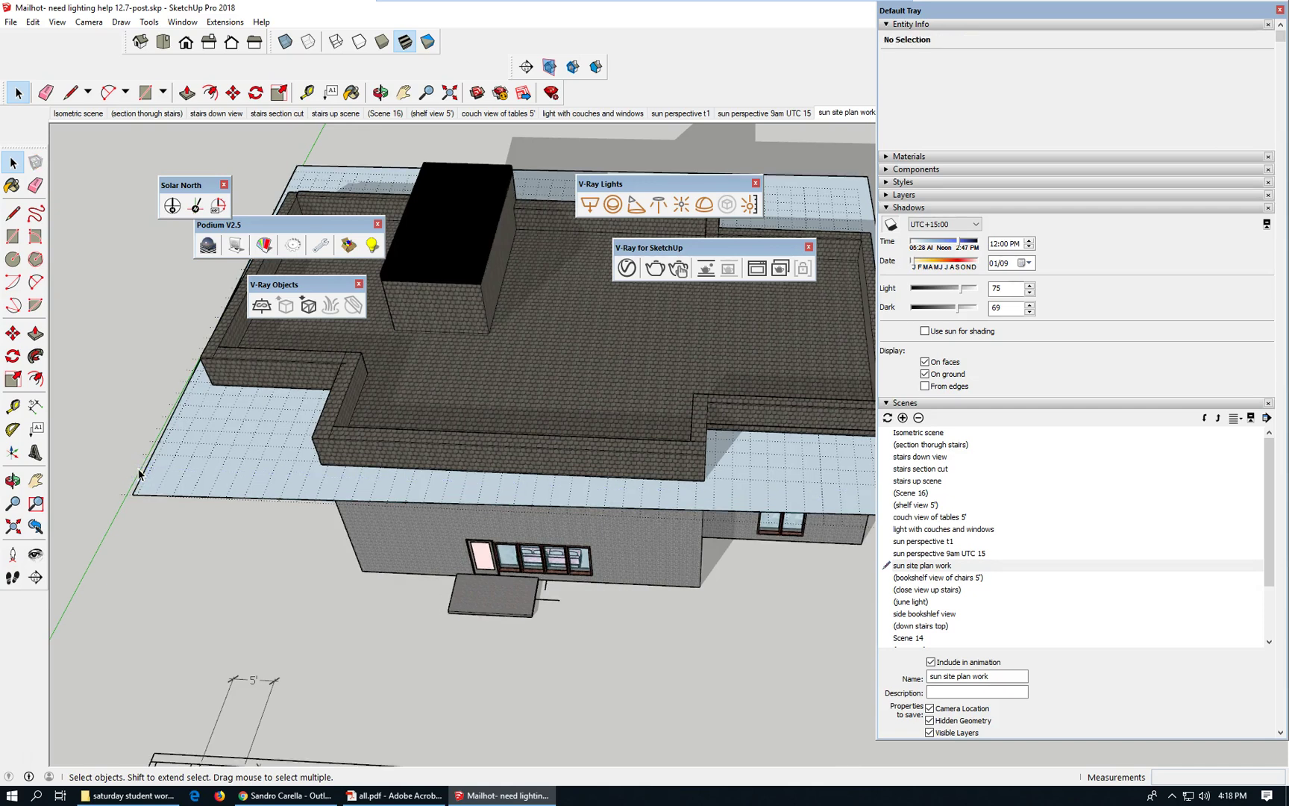
# Step: Look through the model's remaining saved scenes down to the end of the list
pyautogui.scroll(-2, 188, 484)
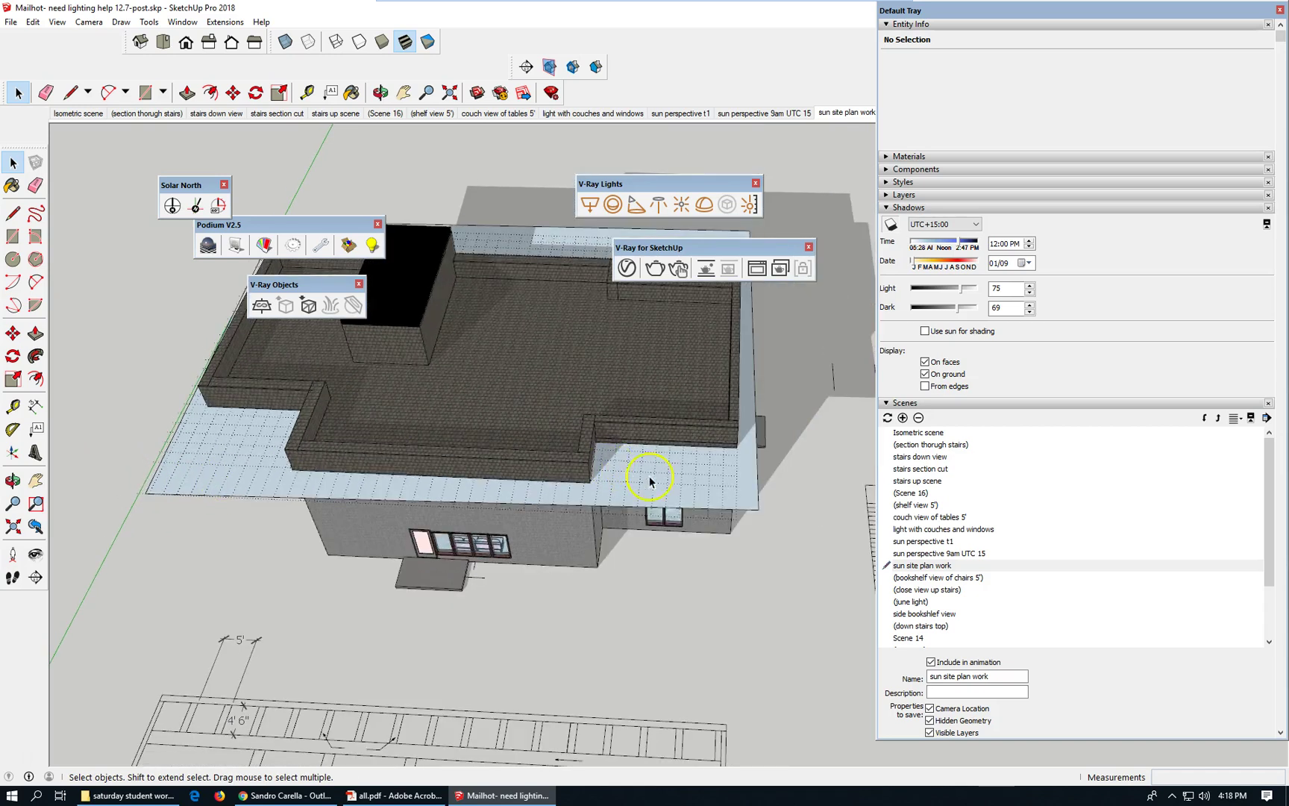
pyautogui.scroll(-3, 434, 480)
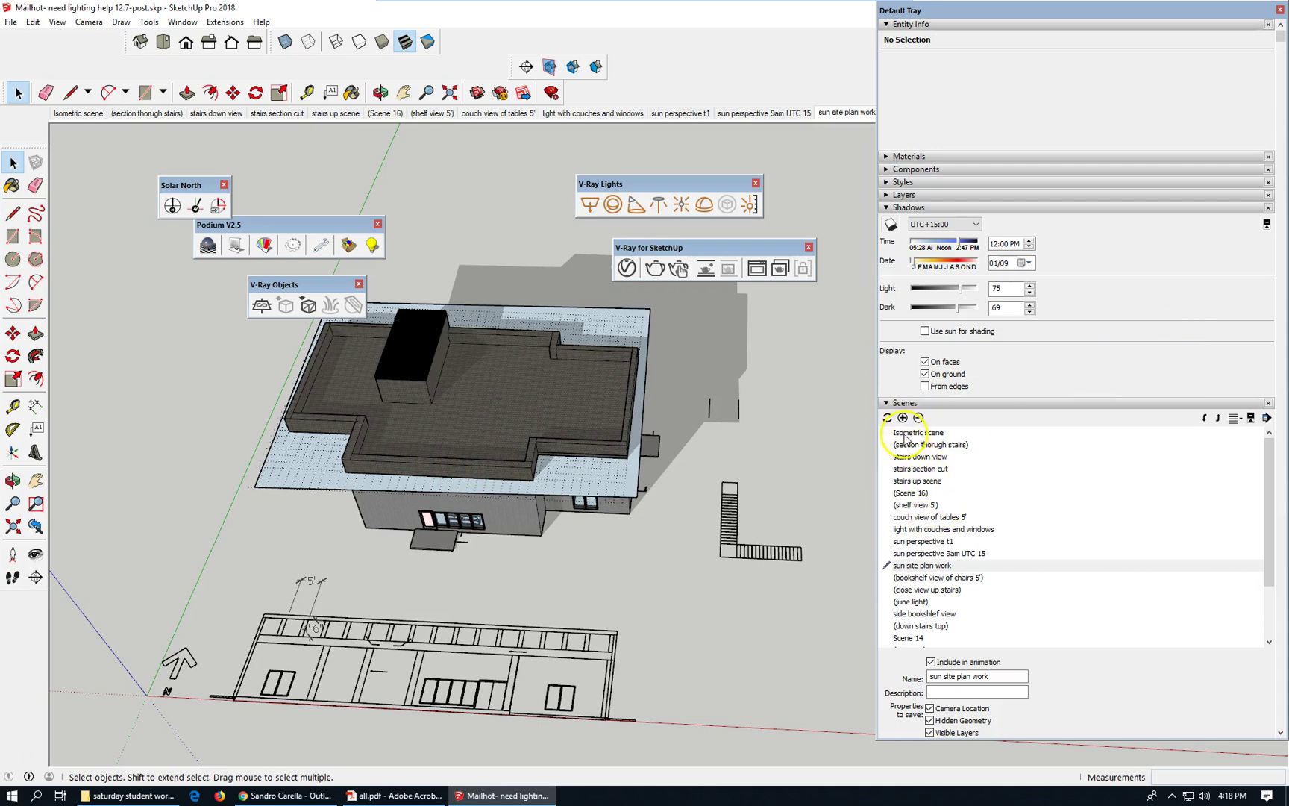
pyautogui.moveTo(1270, 524); pyautogui.dragTo(1276, 460)
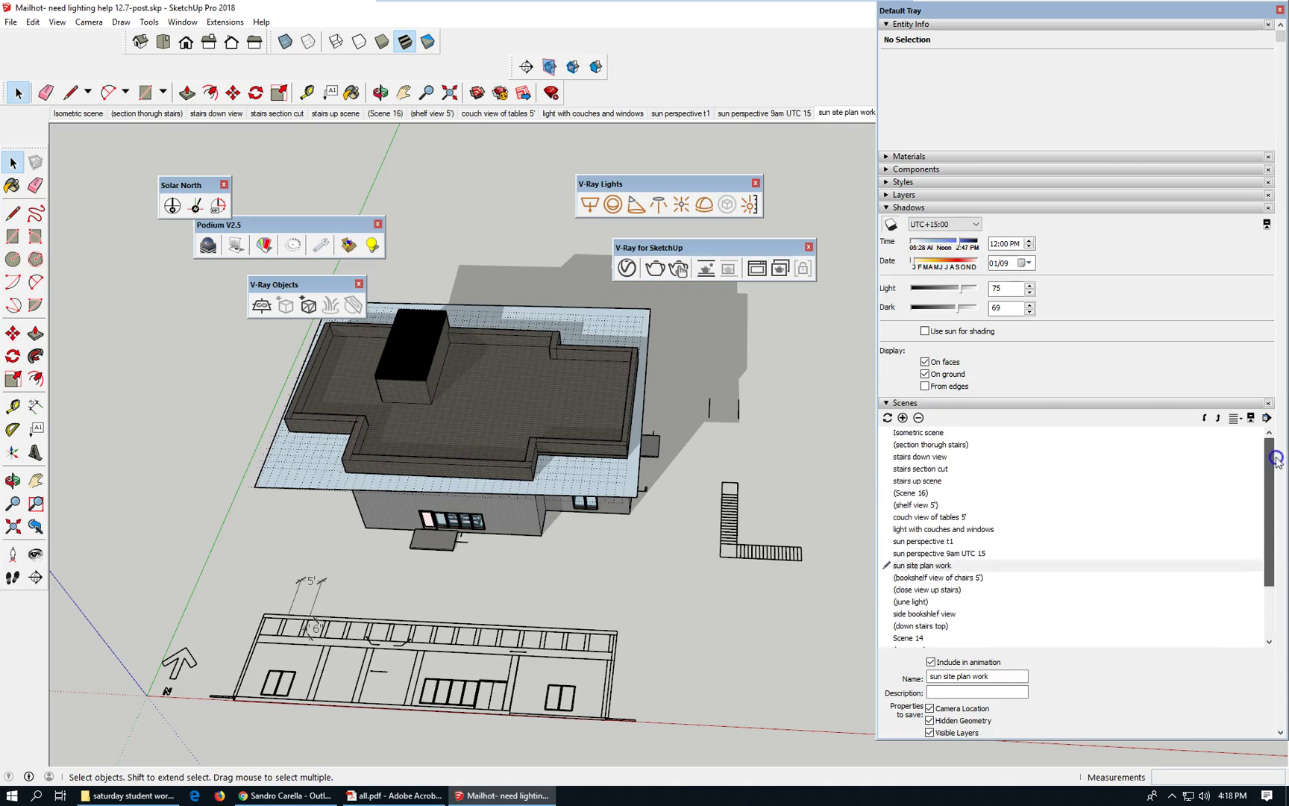
pyautogui.moveTo(1277, 458); pyautogui.dragTo(1272, 589)
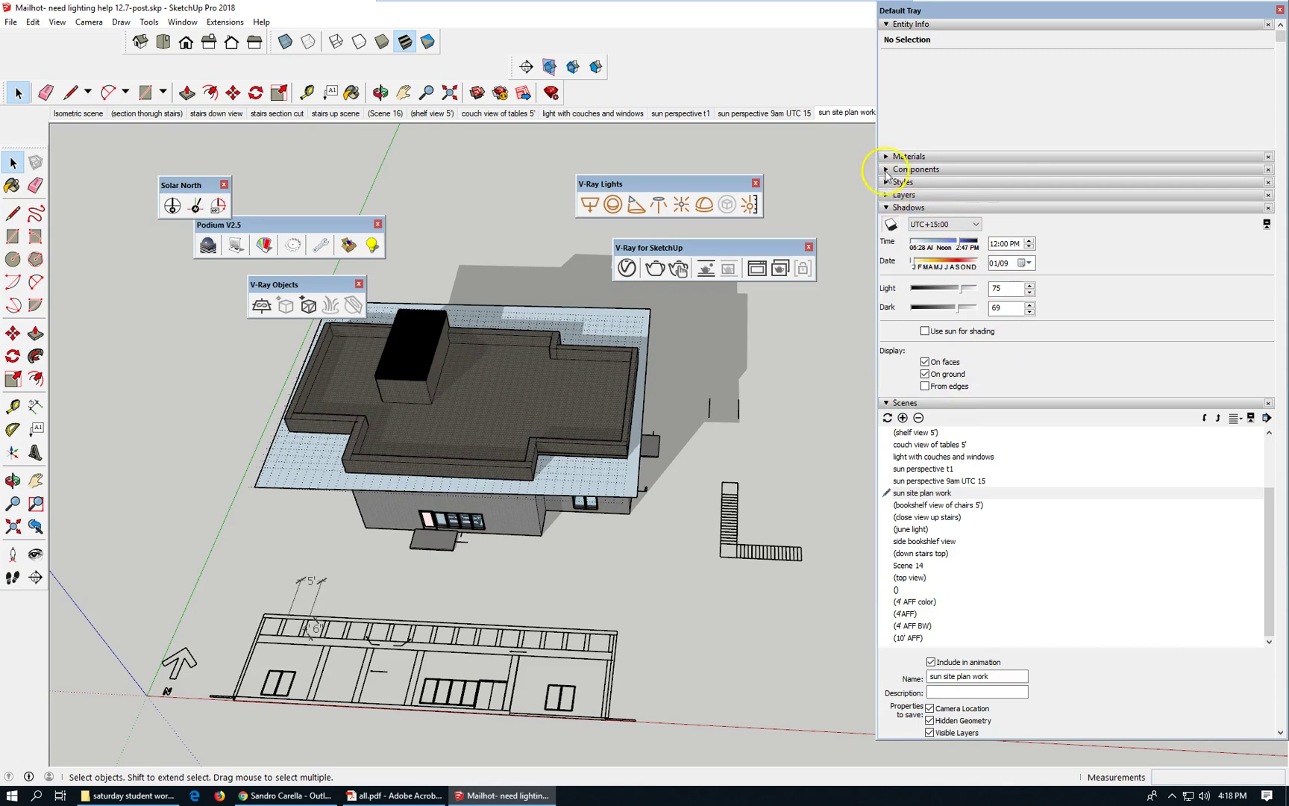
# Step: Hide the grid layer and the lighting ambient plane layer that holds the rectangle light plane around the roof
pyautogui.click(887, 195)
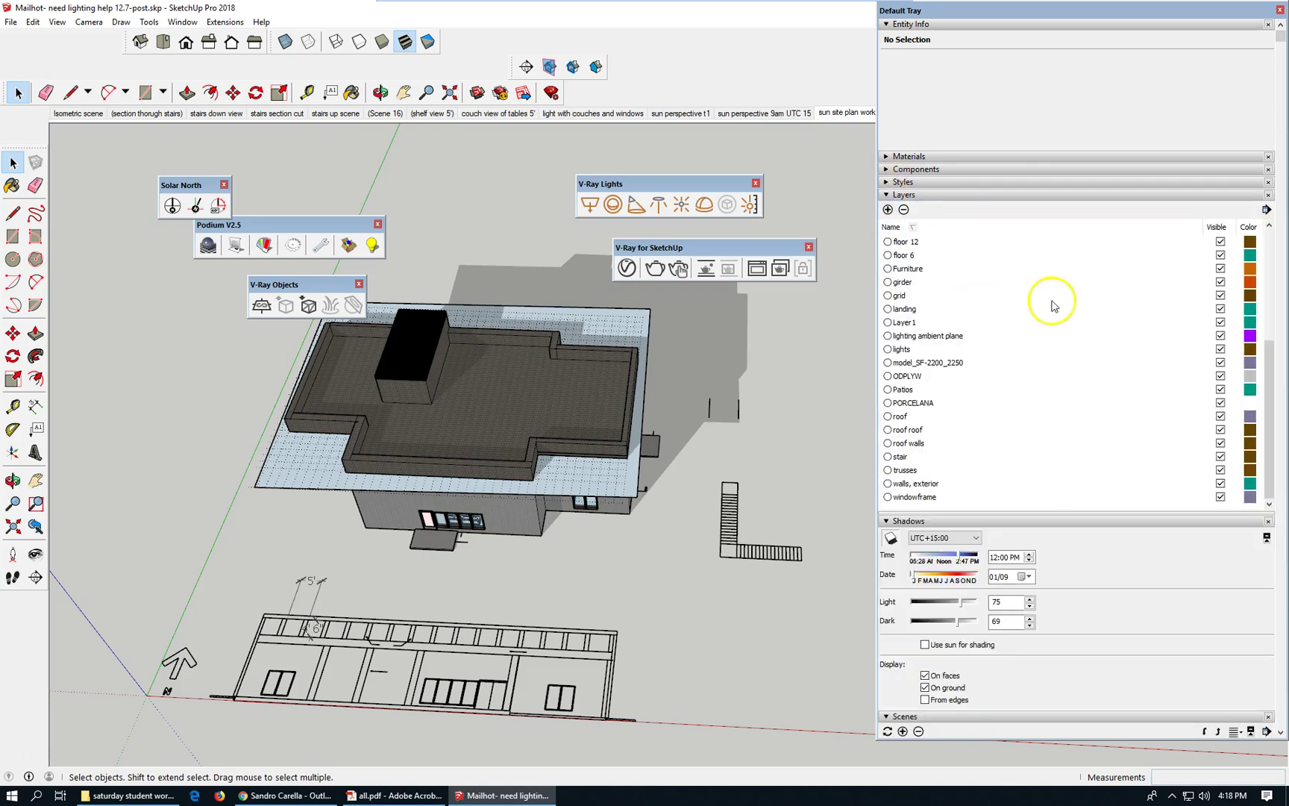
pyautogui.click(1220, 295)
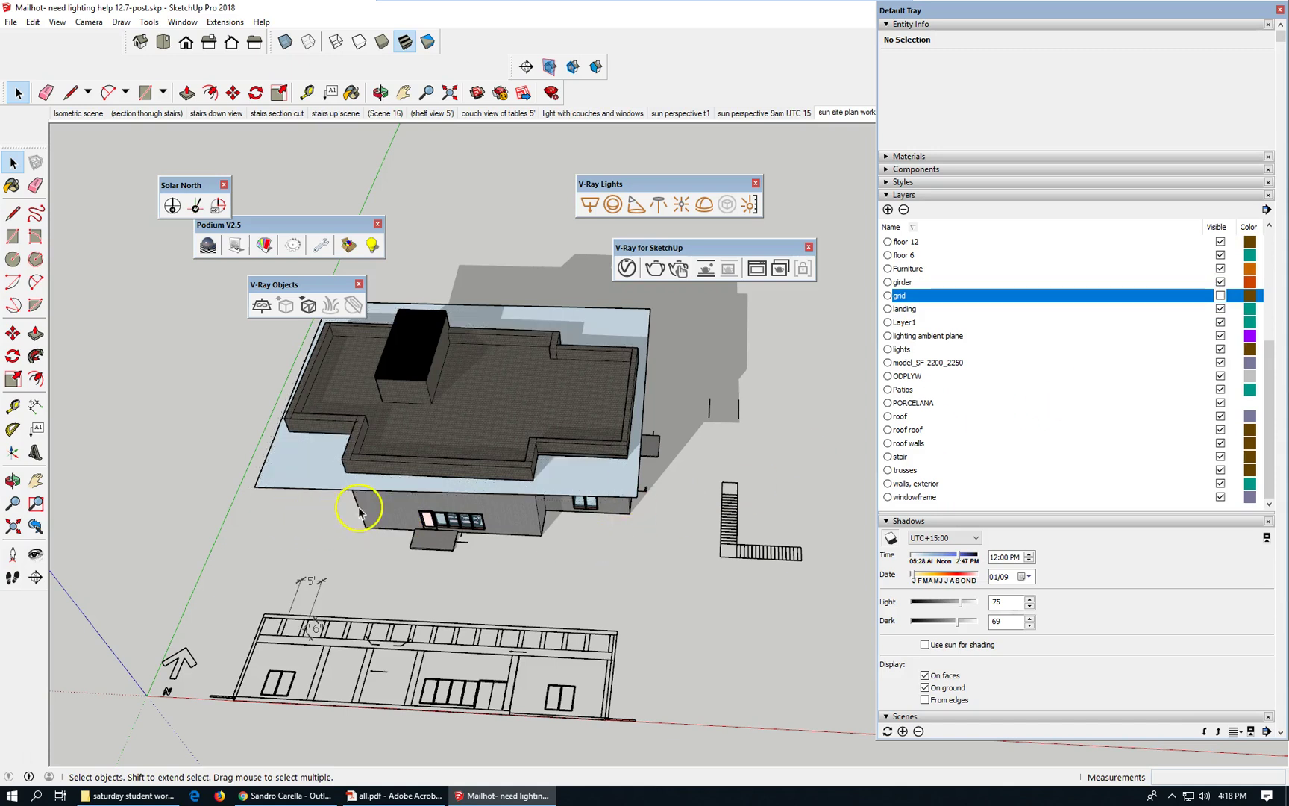
pyautogui.click(617, 489)
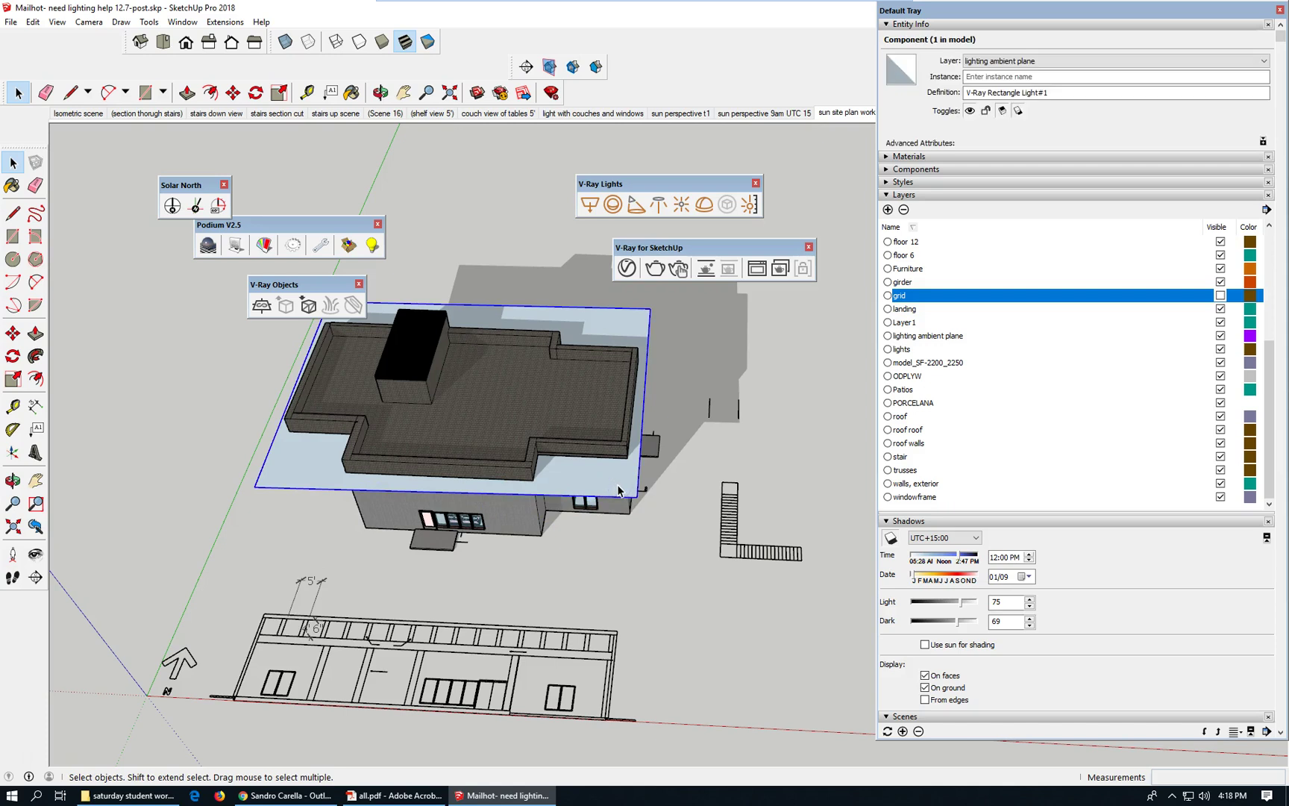
pyautogui.click(944, 342)
pyautogui.click(1221, 337)
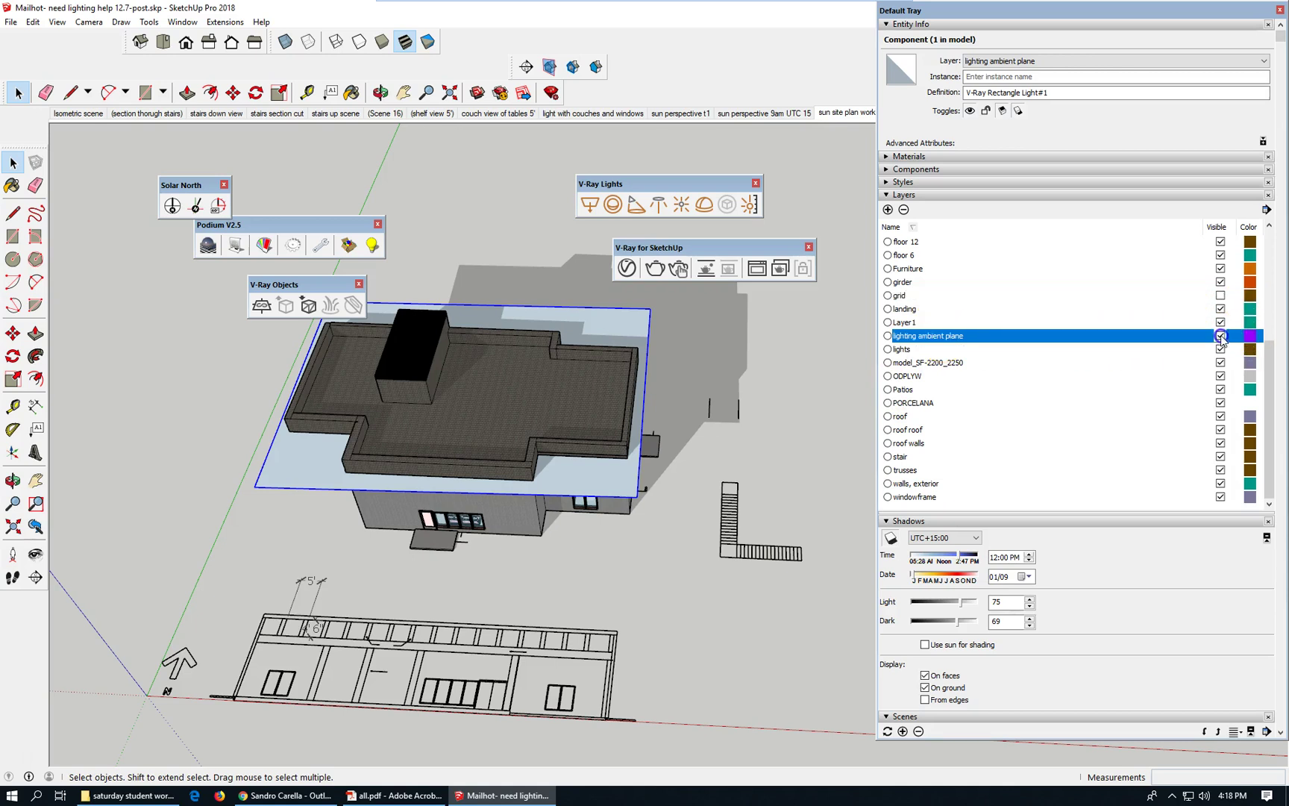
pyautogui.click(1221, 336)
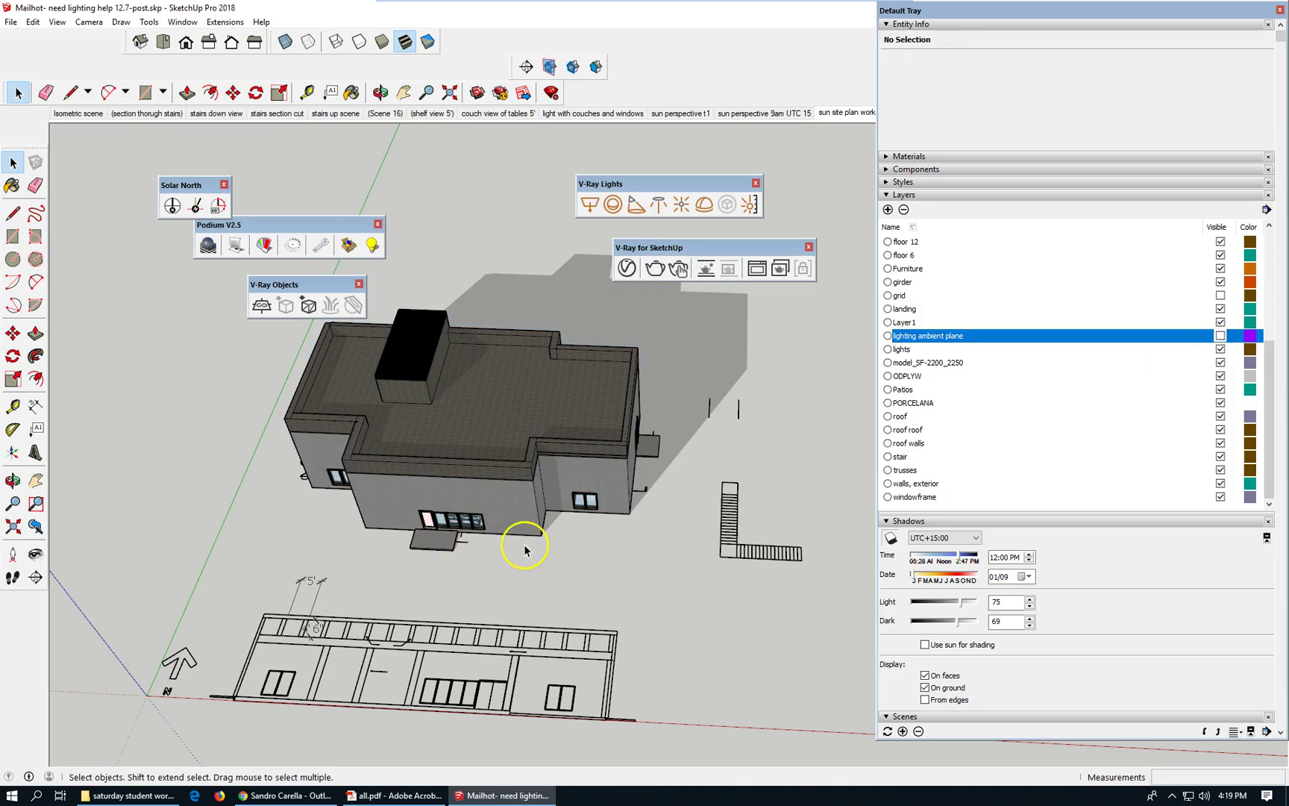
# Step: Show the building in X-ray display and try selecting the ceiling spot lights in the small rear room
pyautogui.scroll(3, 478, 531)
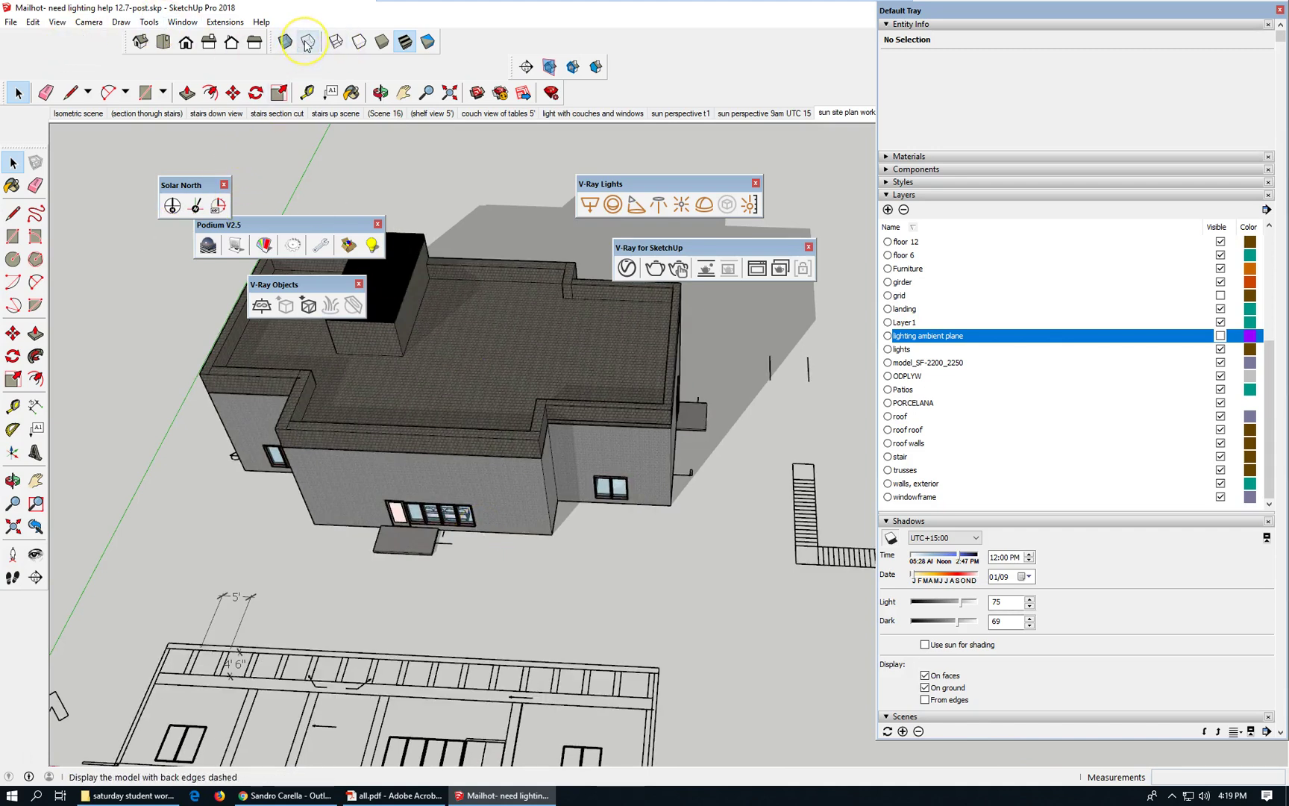
pyautogui.click(288, 42)
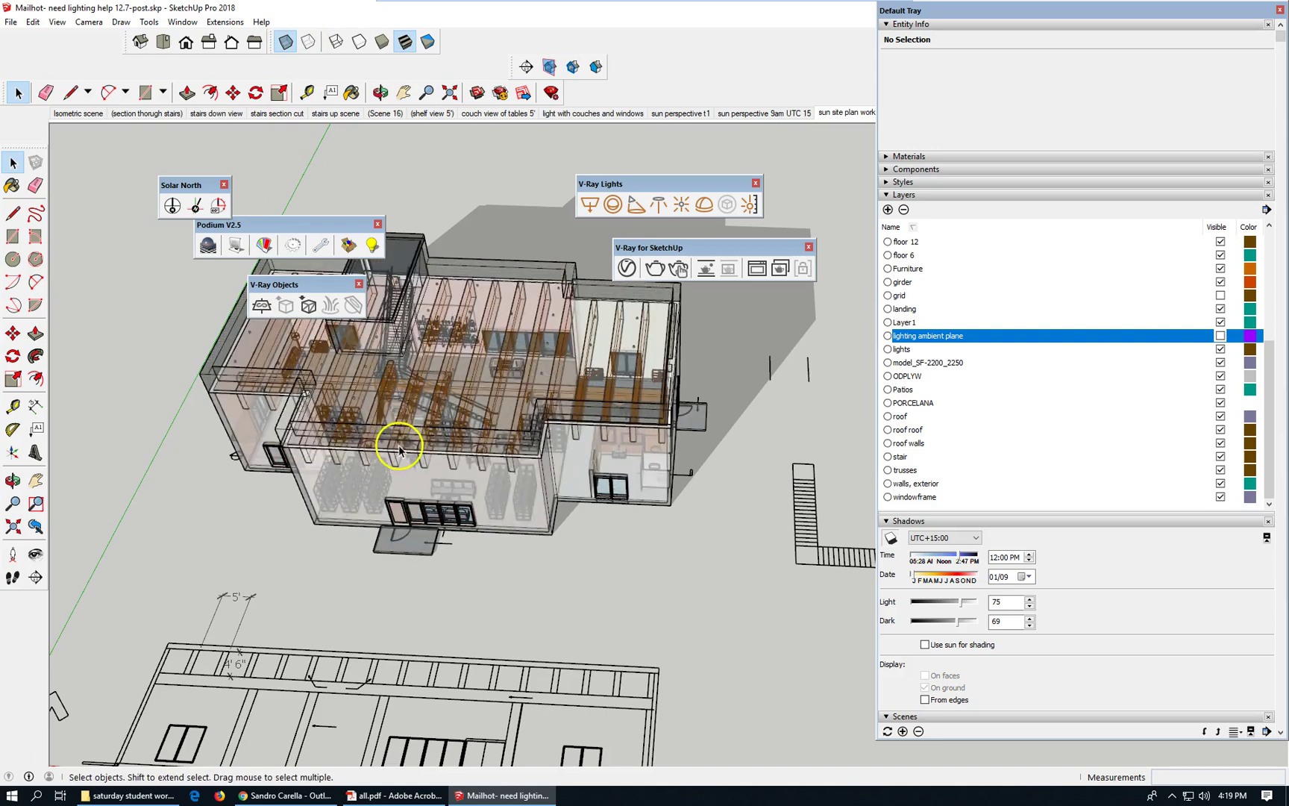
pyautogui.scroll(5, 630, 325)
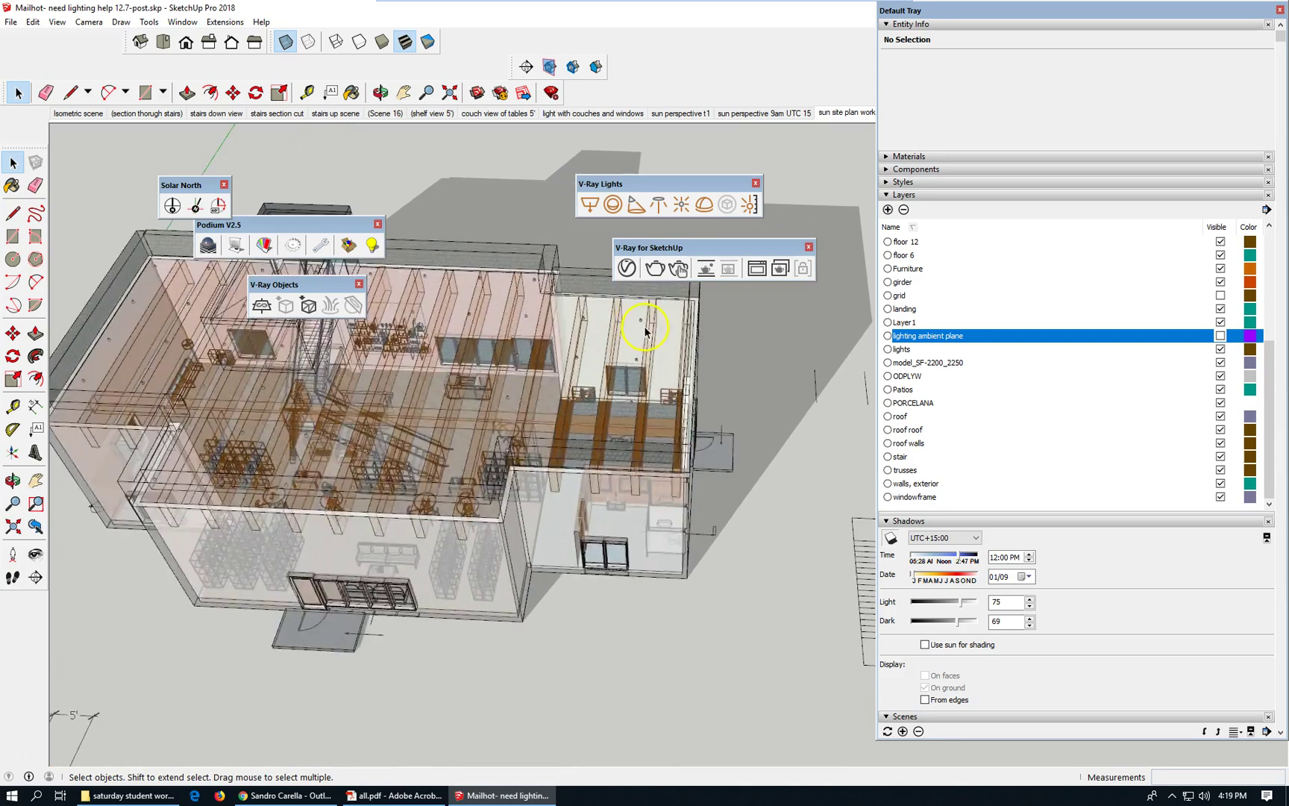
pyautogui.click(642, 325)
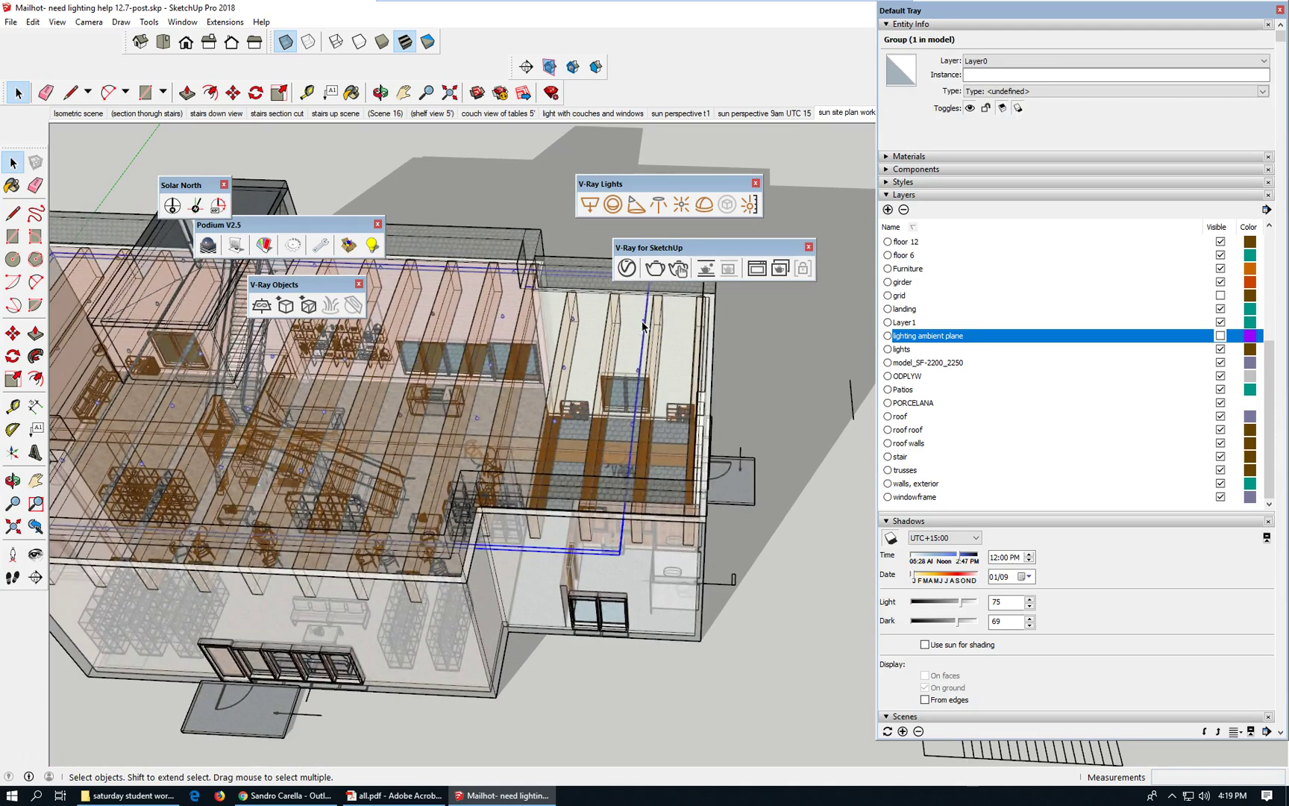
pyautogui.click(734, 348)
pyautogui.click(640, 357)
pyautogui.scroll(6, 640, 357)
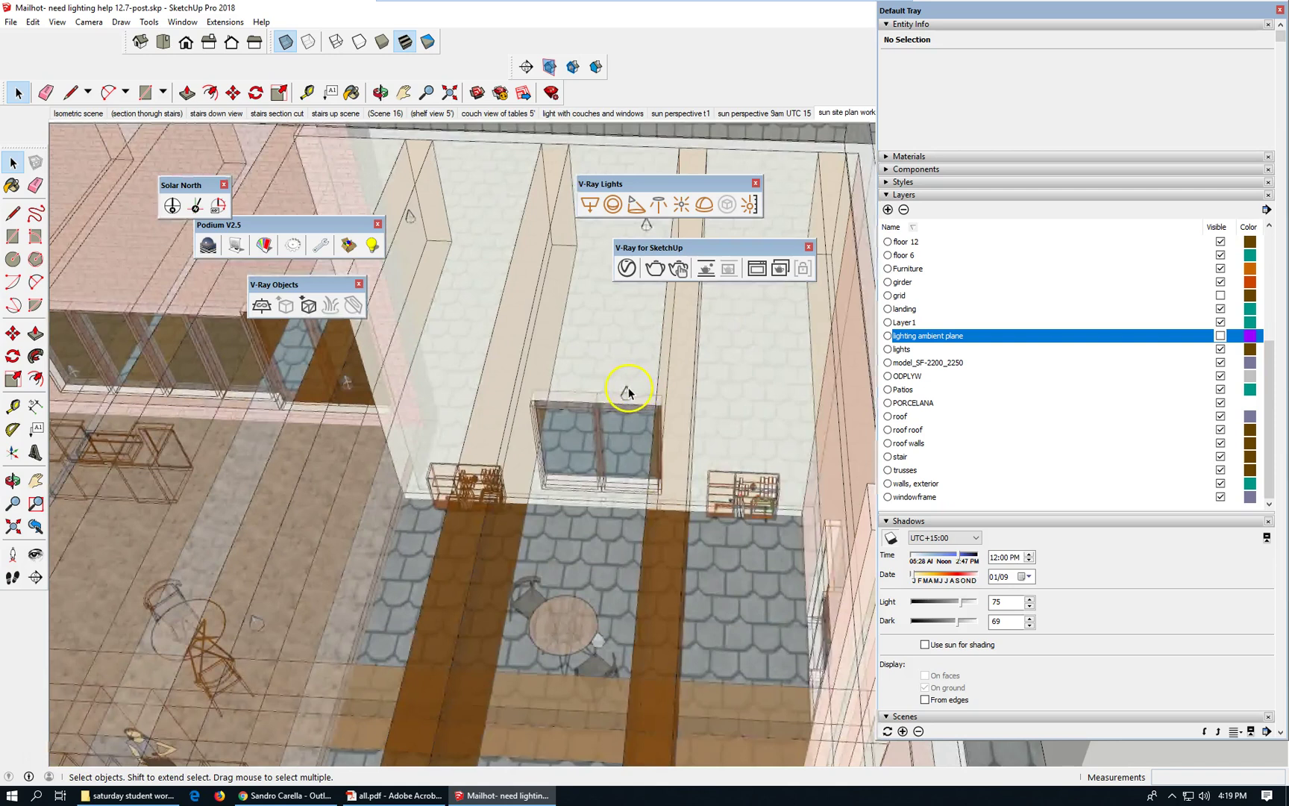
# Step: Open the ceiling spot light group and examine the lights it contains on their own
pyautogui.click(629, 392)
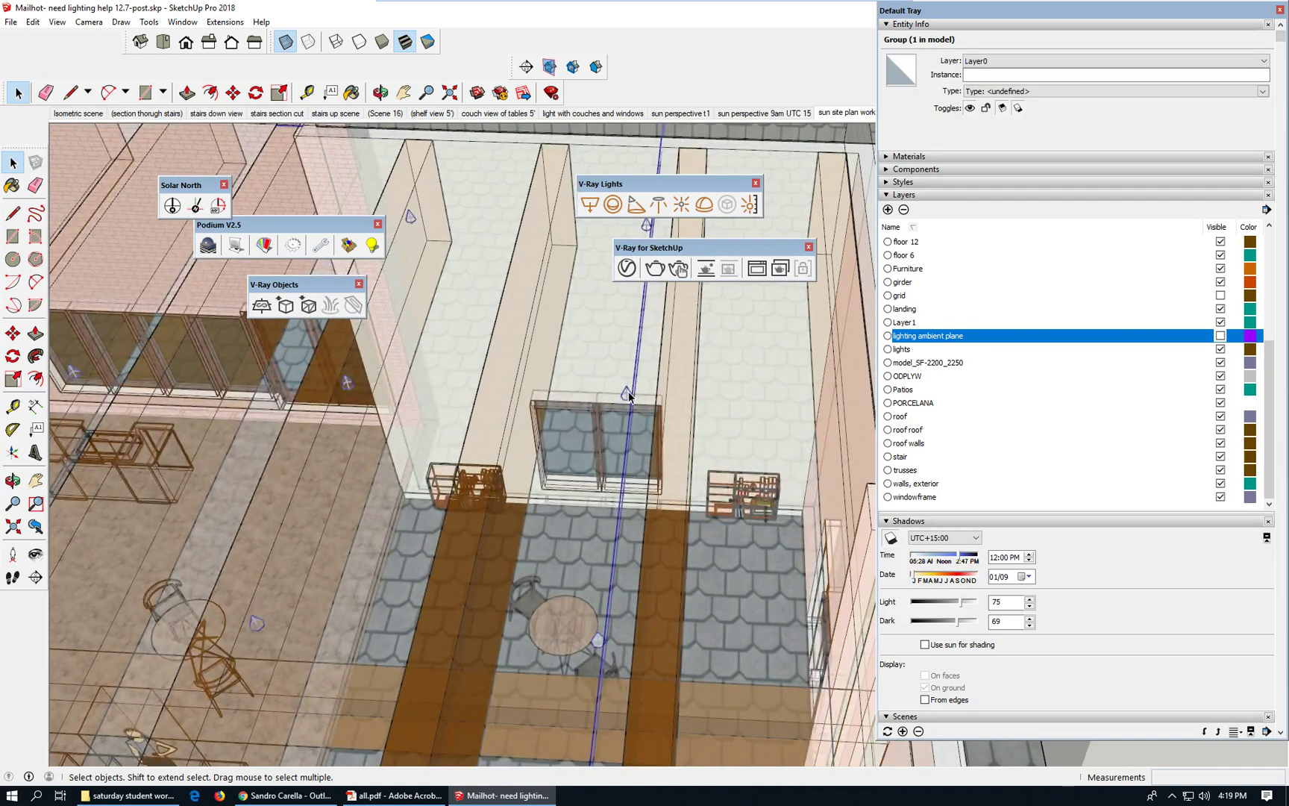
pyautogui.press('Delete')
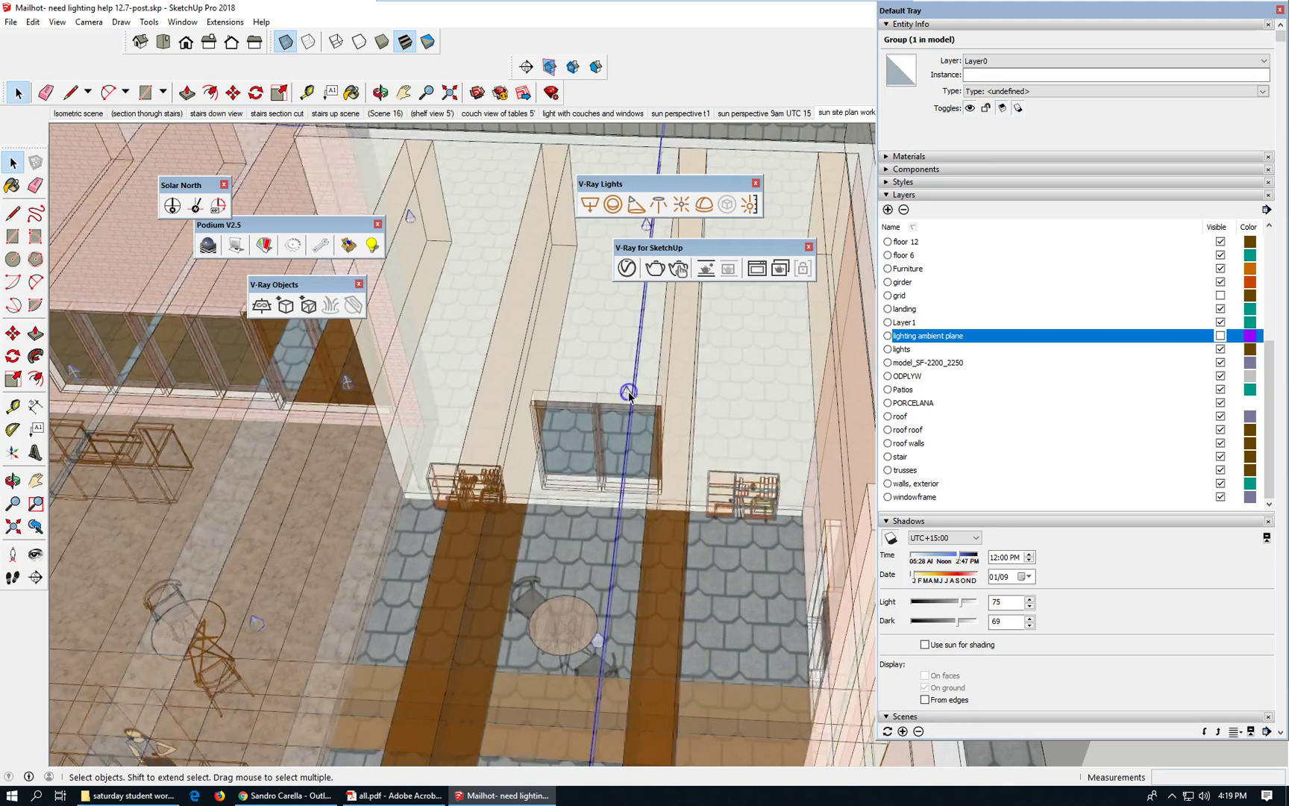
pyautogui.scroll(-8, 547, 383)
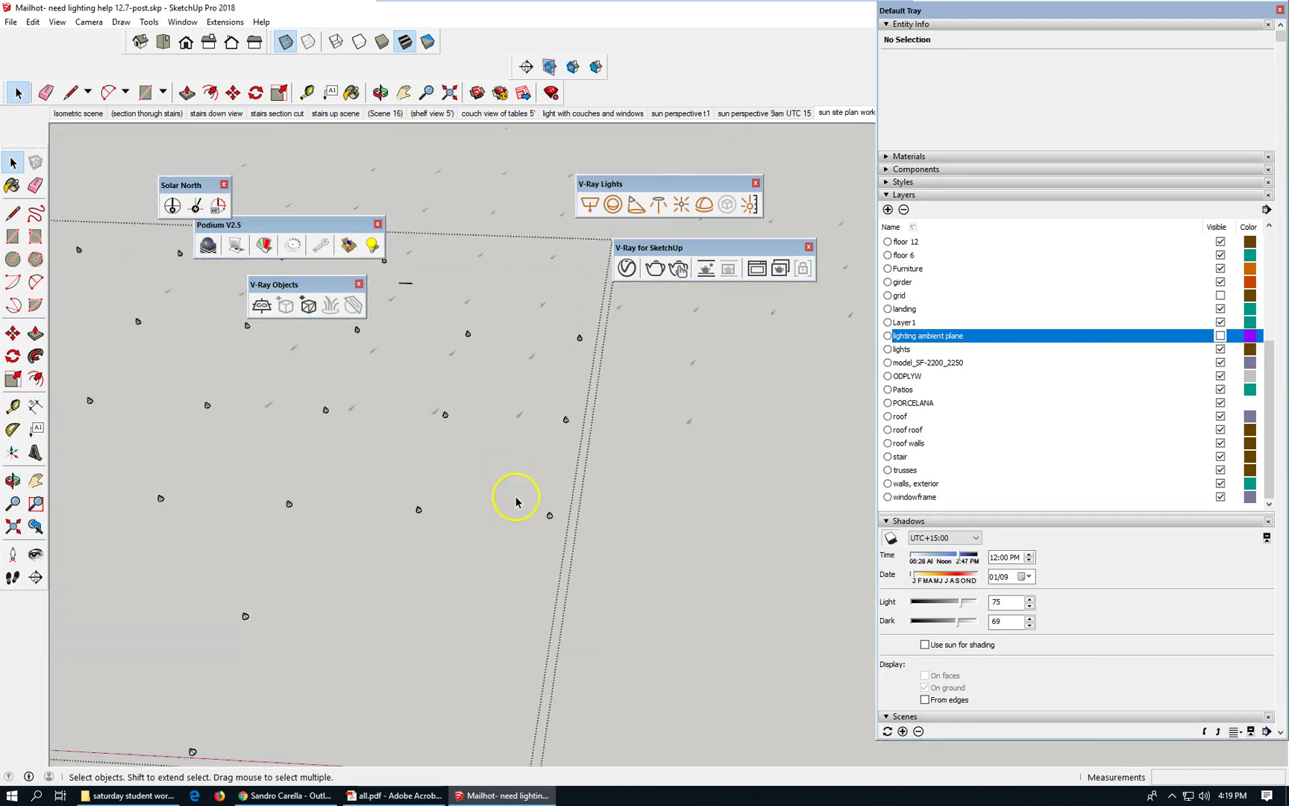
pyautogui.scroll(-5, 558, 490)
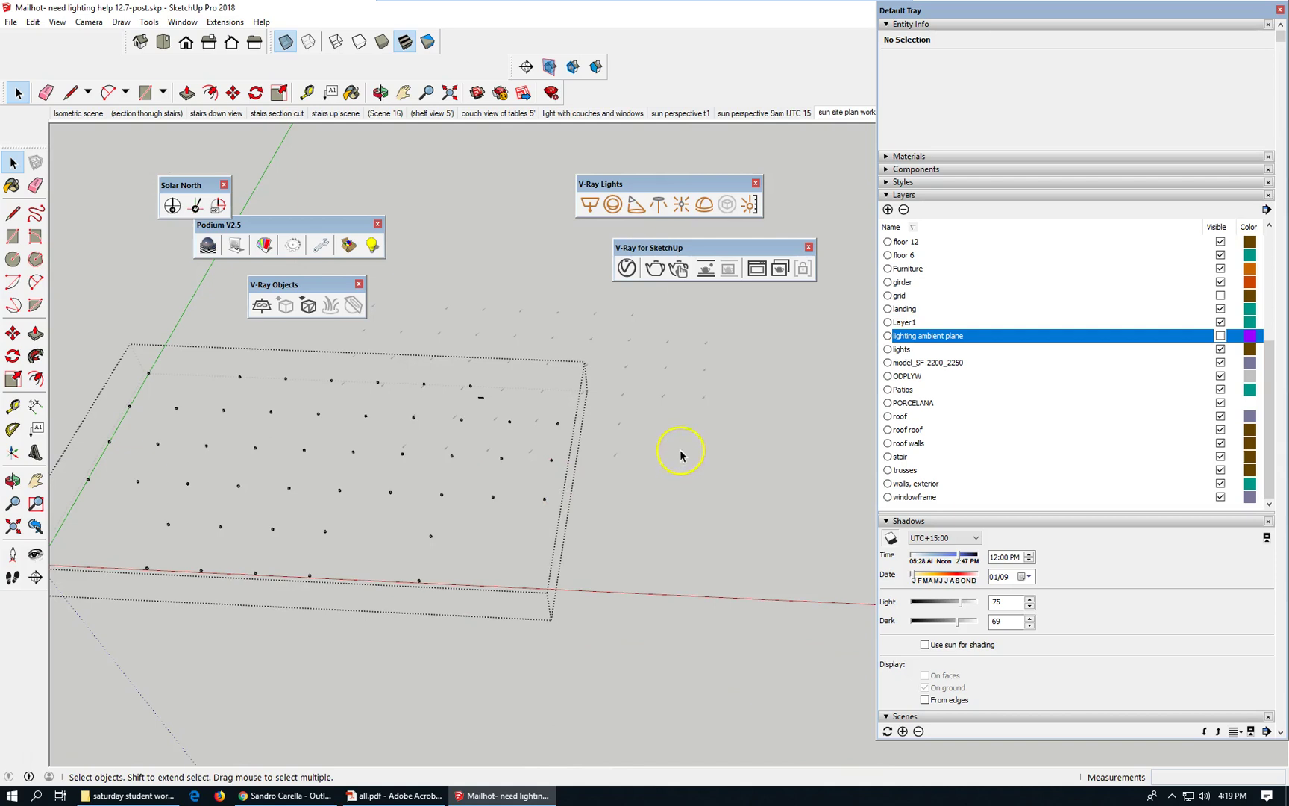
pyautogui.scroll(-2, 552, 448)
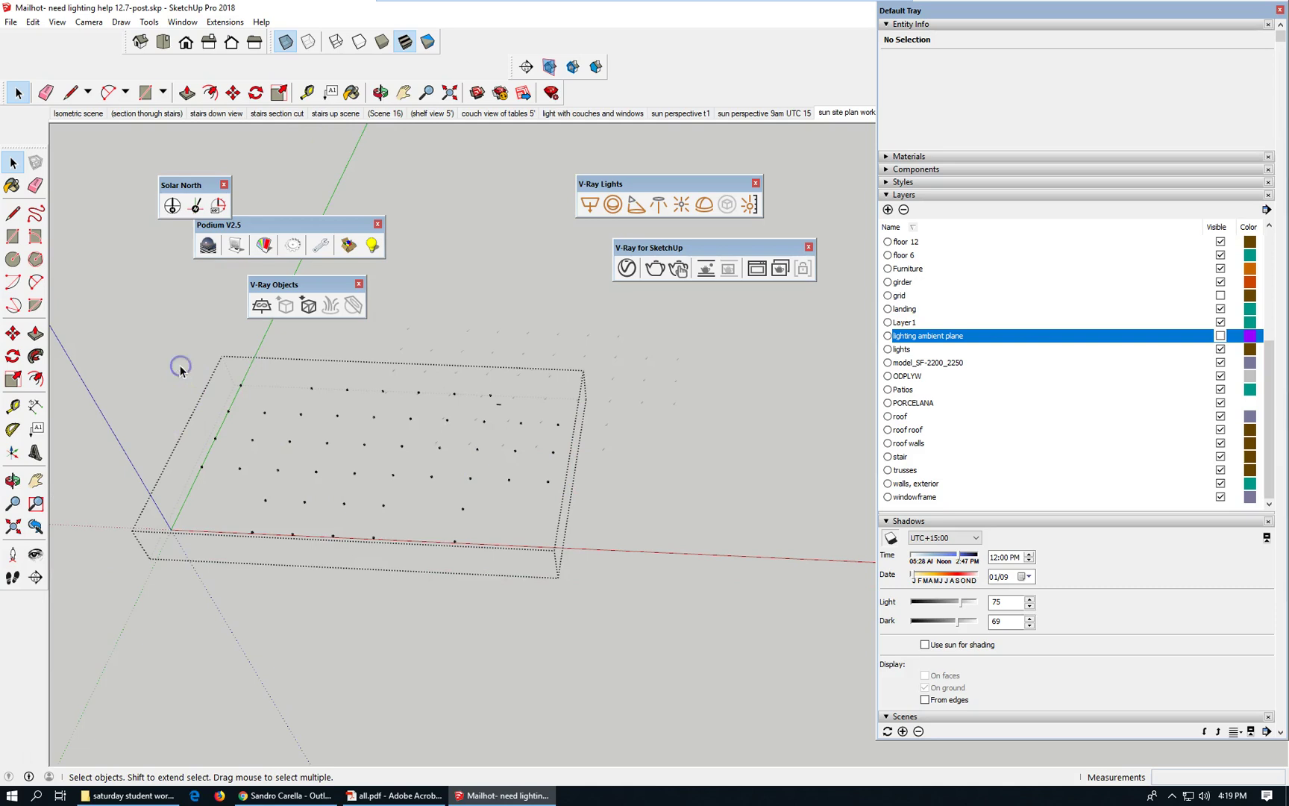
# Step: Select the whole spot light group and add a layer named "lighting- spot lights"
pyautogui.click(242, 389)
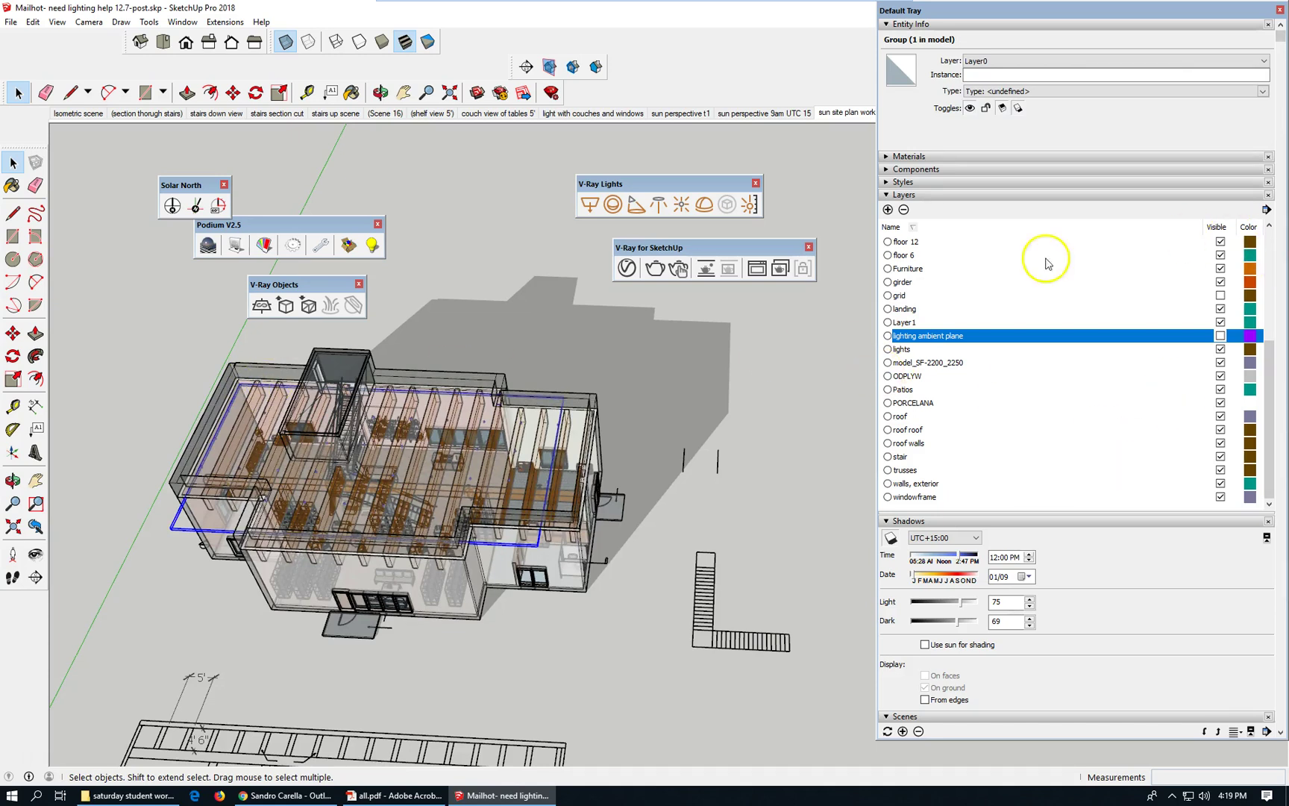
pyautogui.click(888, 210)
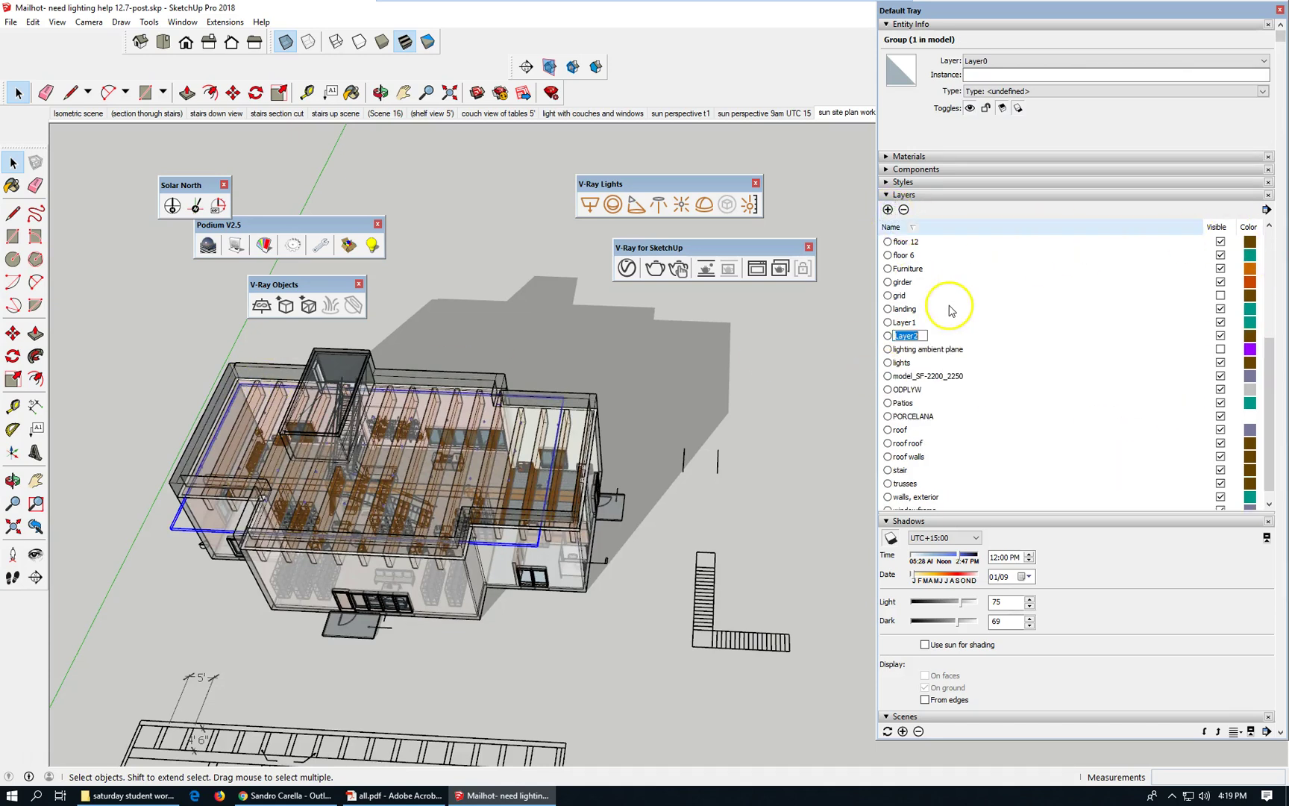
pyautogui.write('lighting')
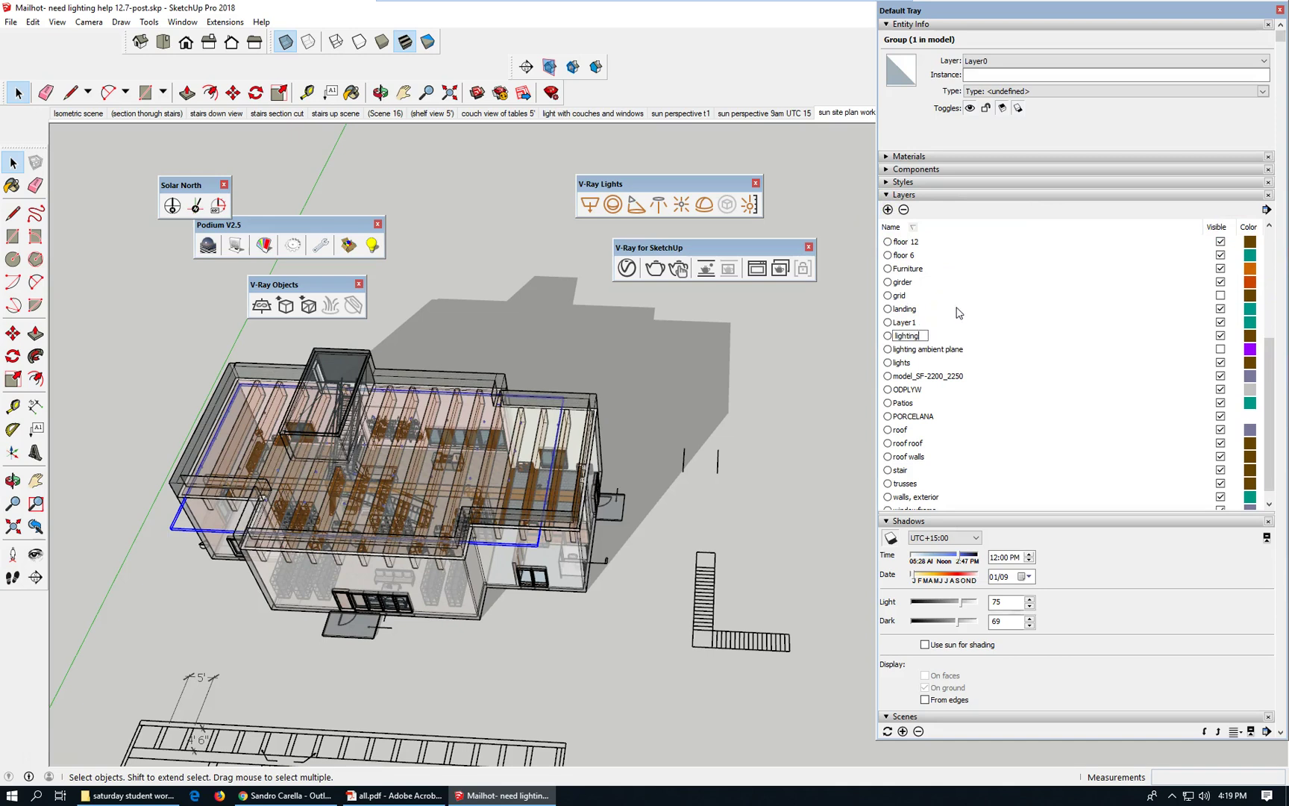
pyautogui.write('- spot lights')
pyautogui.press('Return')
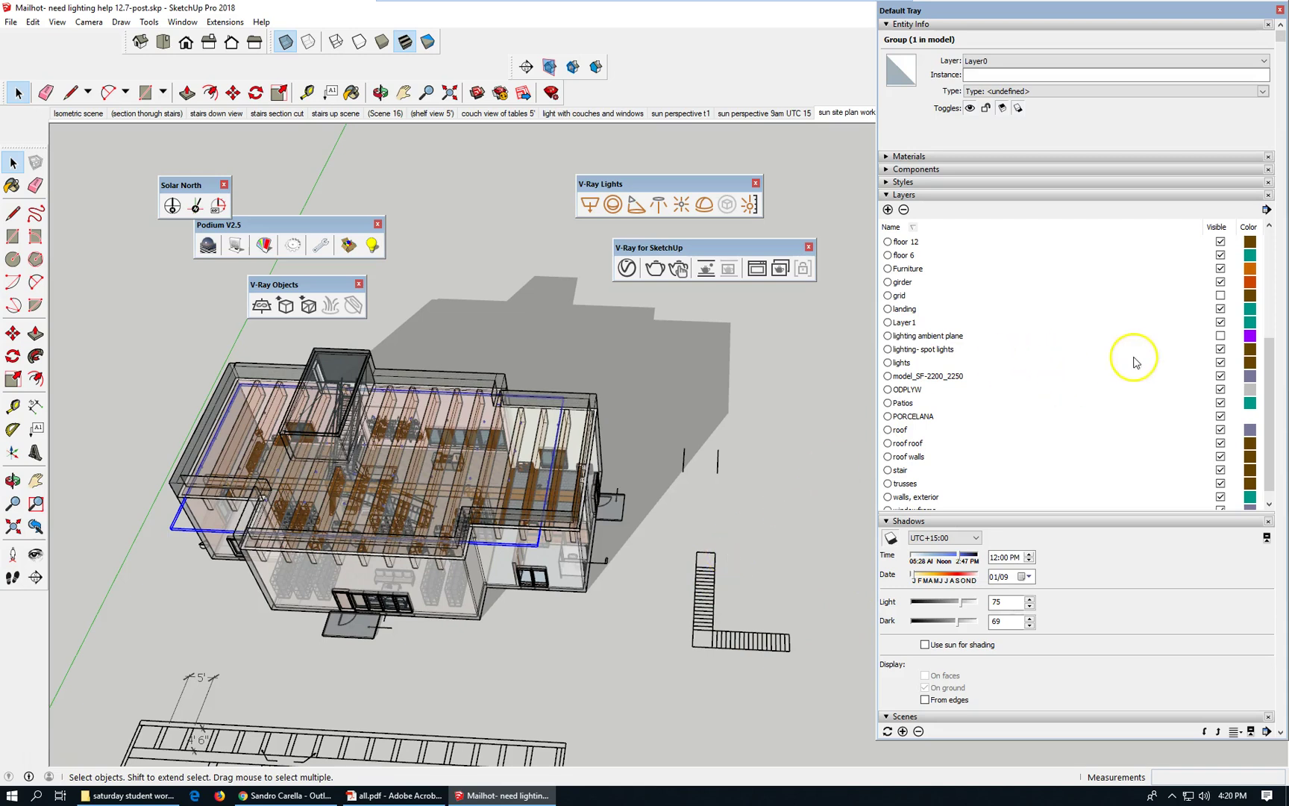
# Step: Test the lights layer by switching it off and on, and hide the lighting- spot lights layer
pyautogui.click(1219, 363)
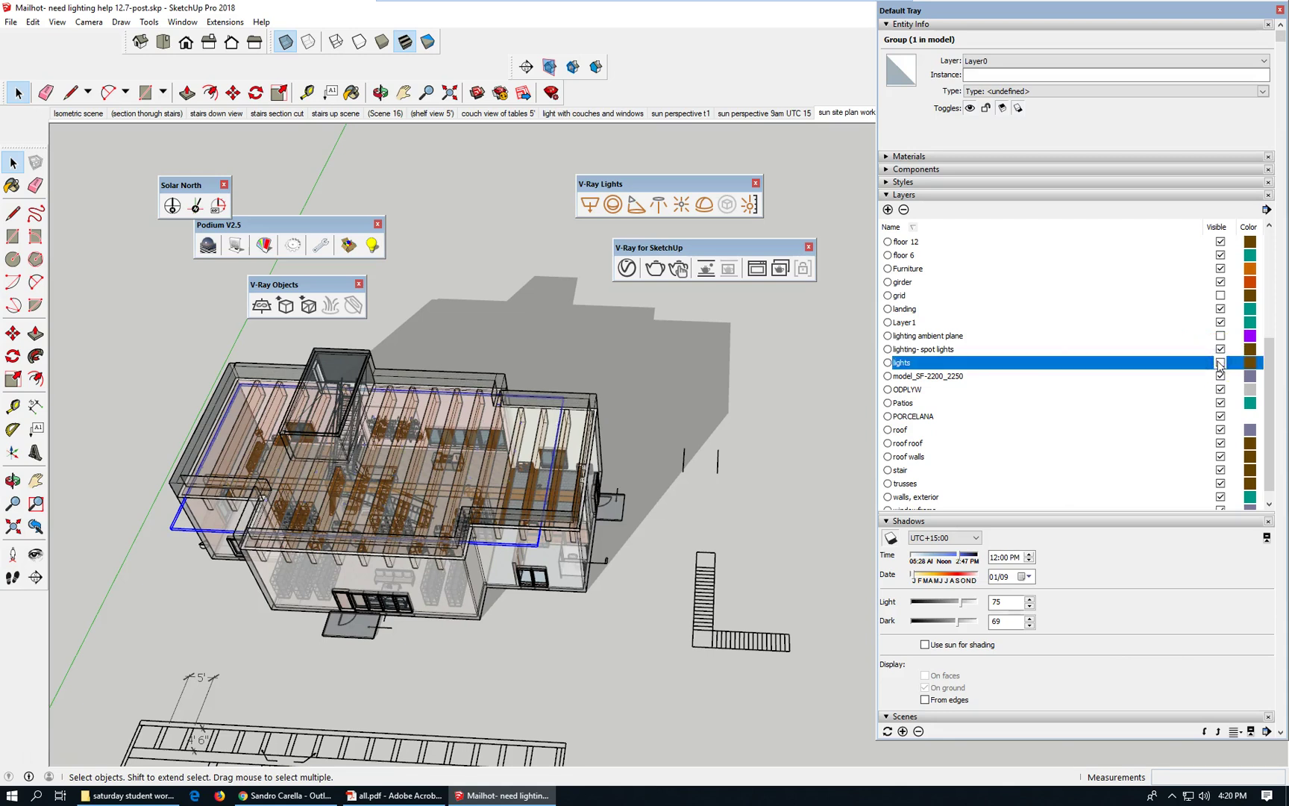
pyautogui.click(1221, 363)
pyautogui.click(1221, 350)
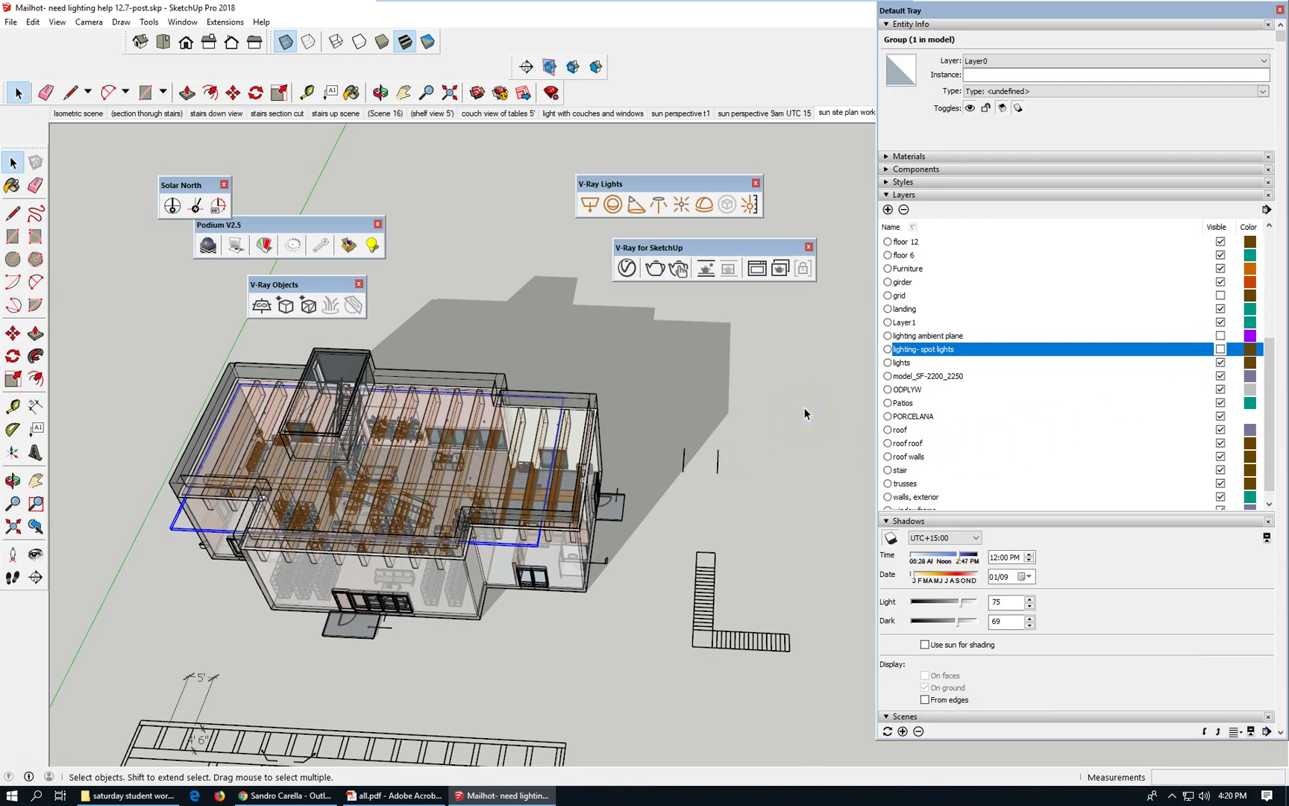
pyautogui.click(716, 431)
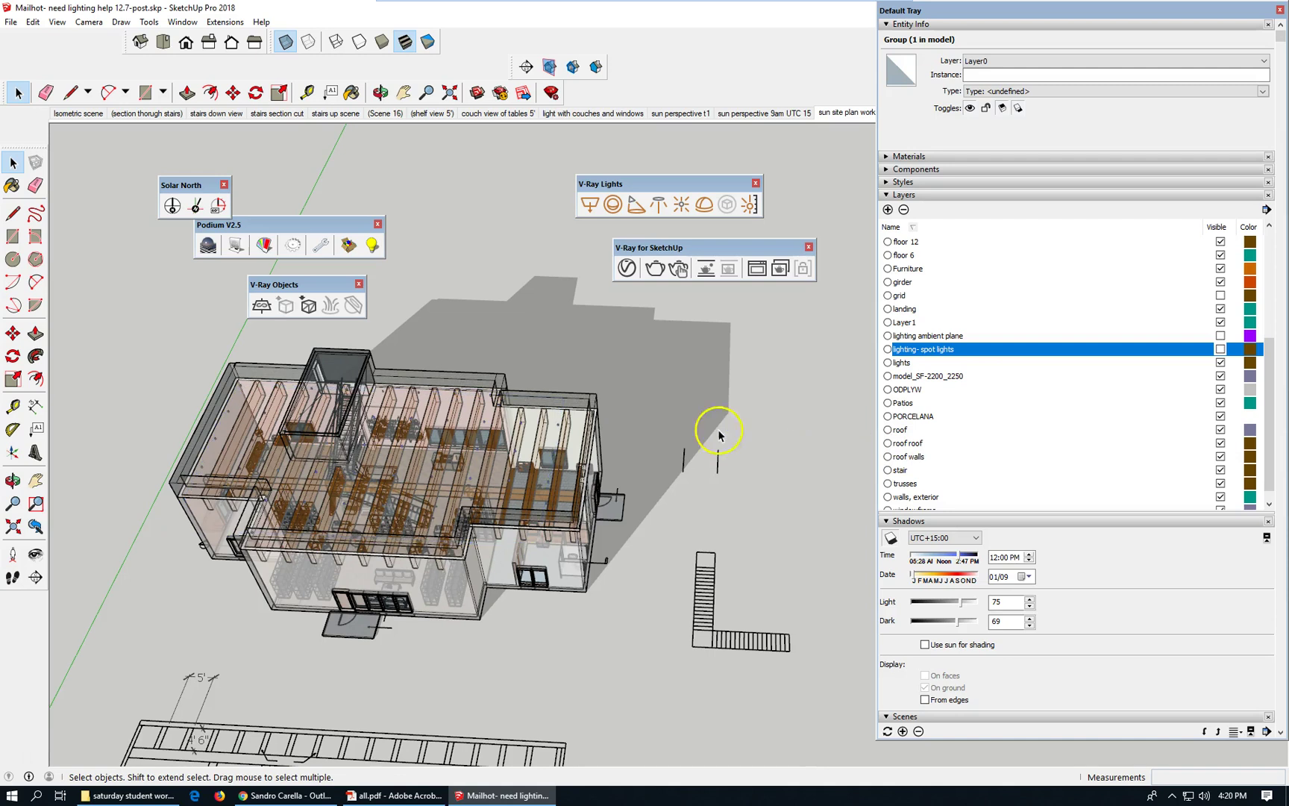
# Step: Put the visible Layer0 spot light group on a new layer named "lighting spots duplicate"
pyautogui.scroll(5, 589, 358)
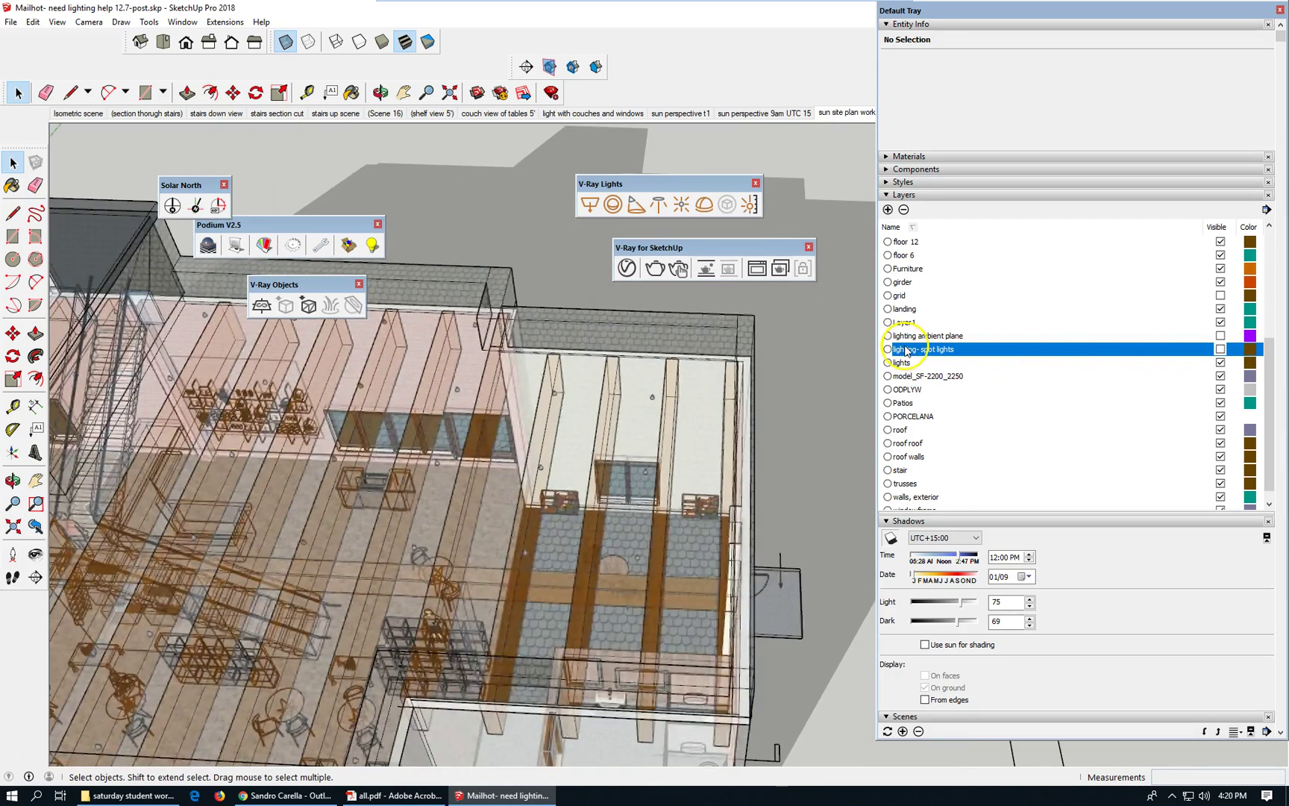
pyautogui.click(647, 402)
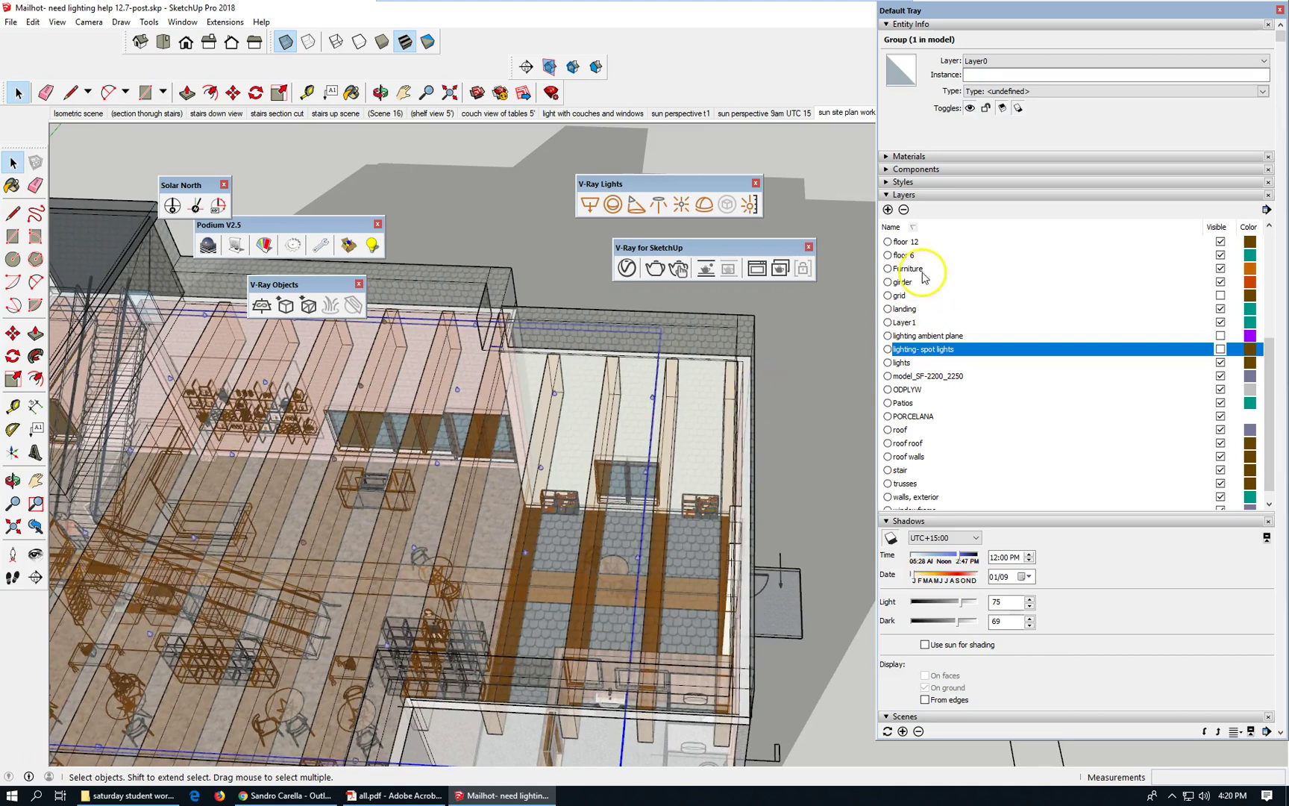
pyautogui.click(889, 210)
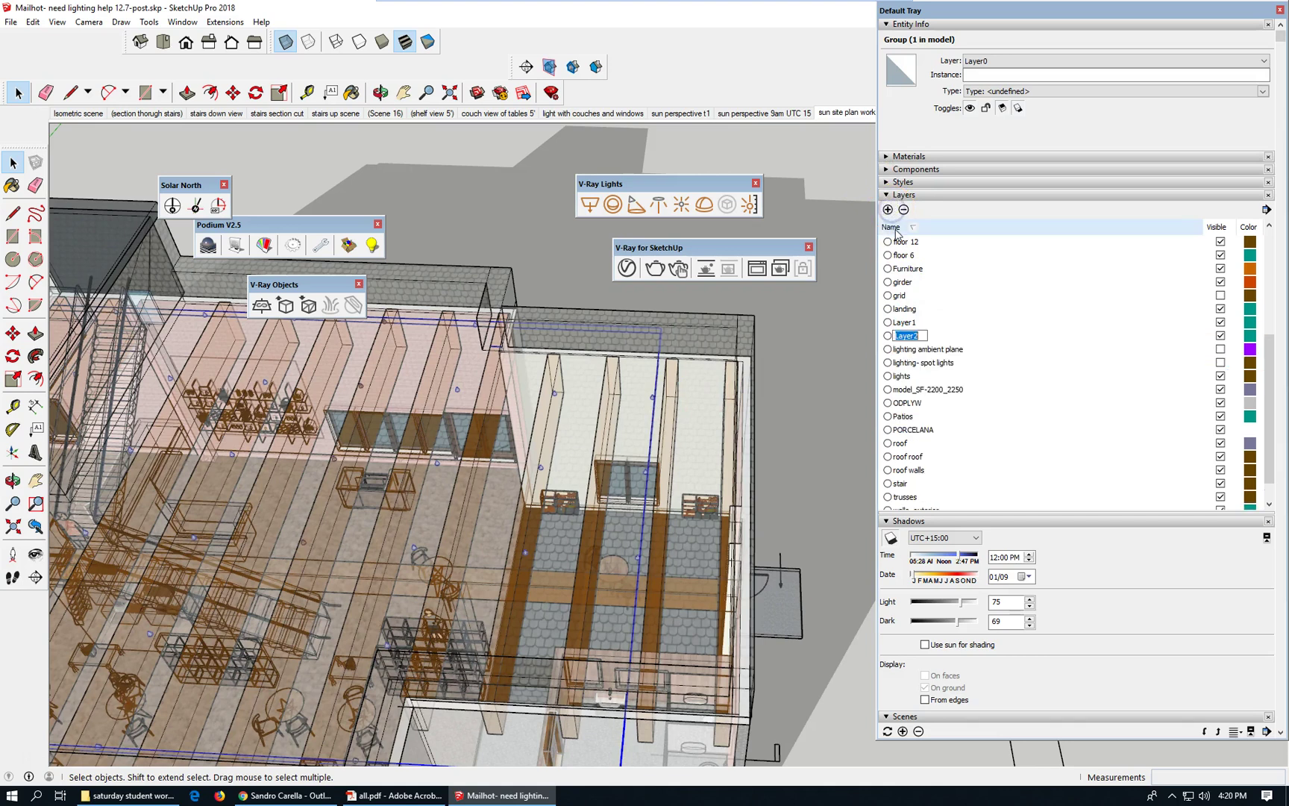
pyautogui.write('lighting spo')
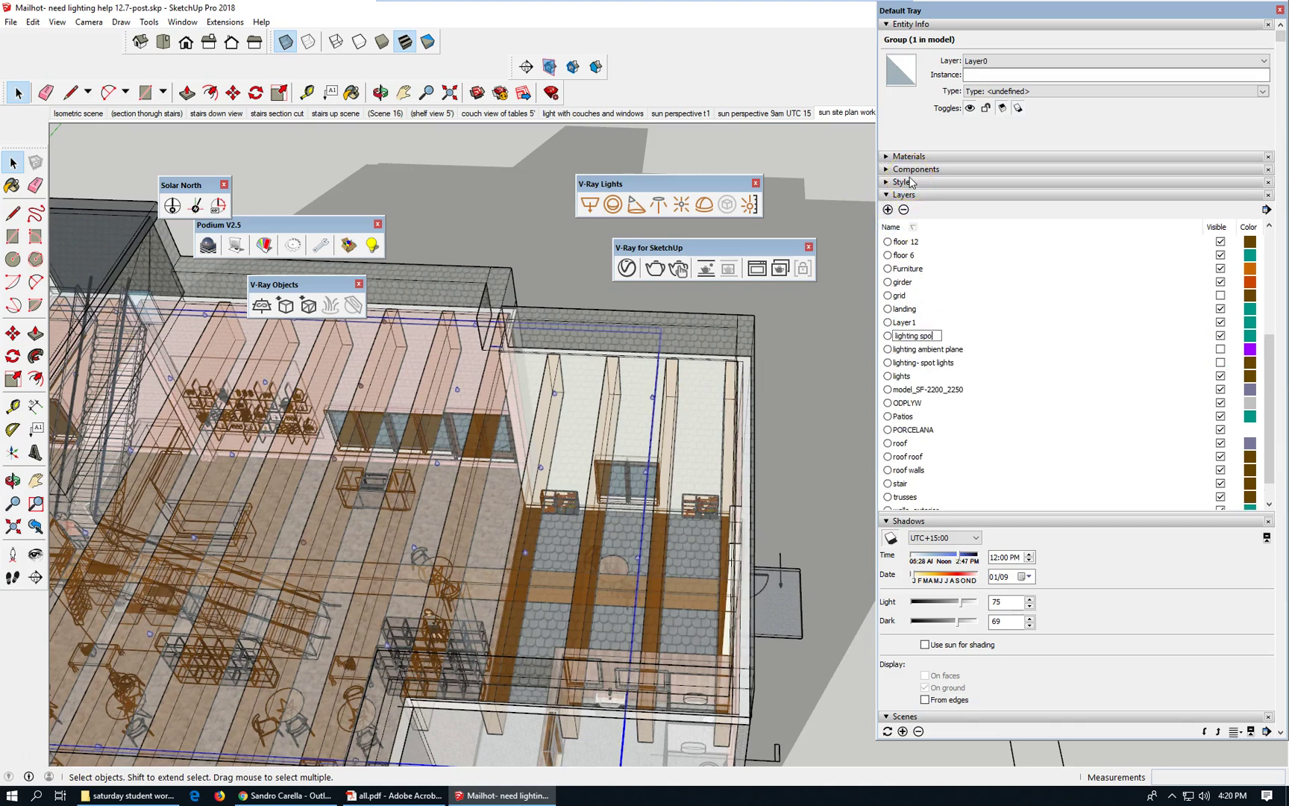
pyautogui.write('ts duplicate')
pyautogui.press('Return')
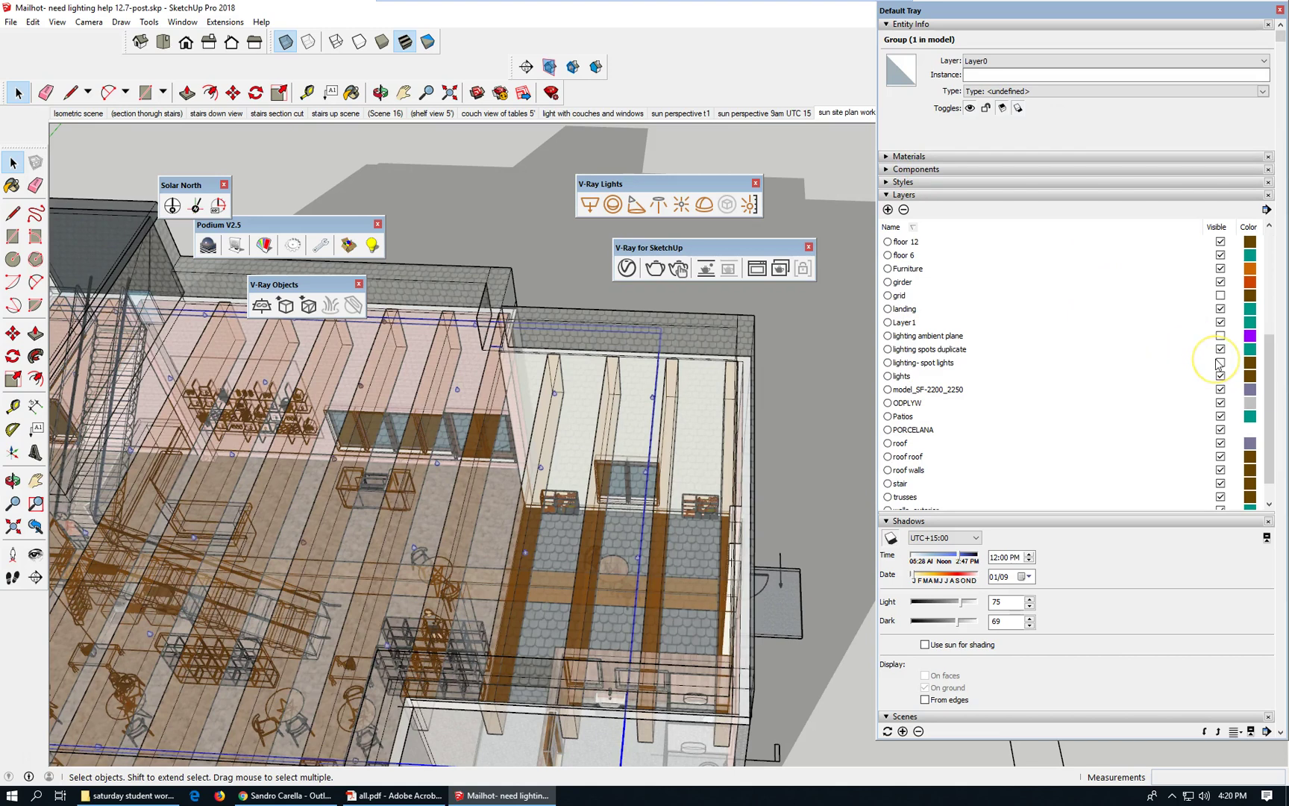
pyautogui.click(1028, 64)
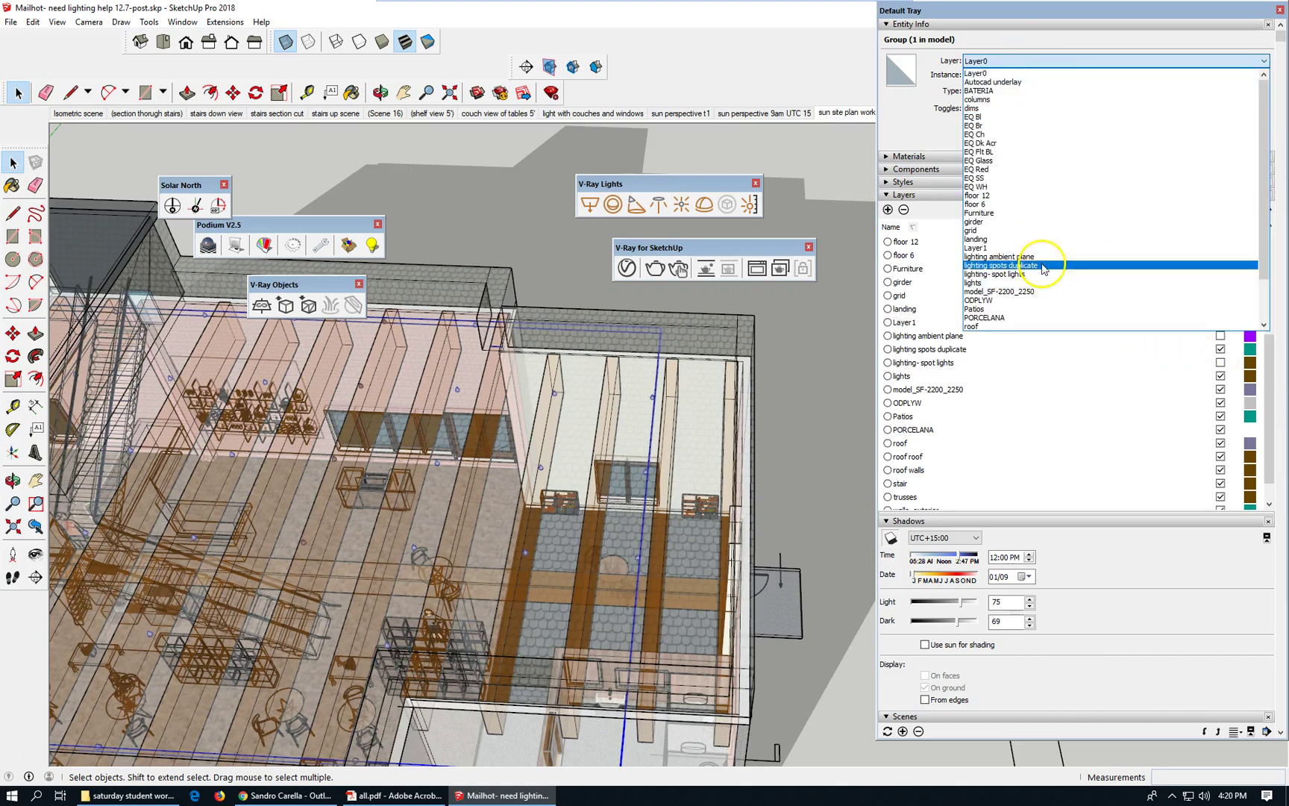
pyautogui.click(1122, 265)
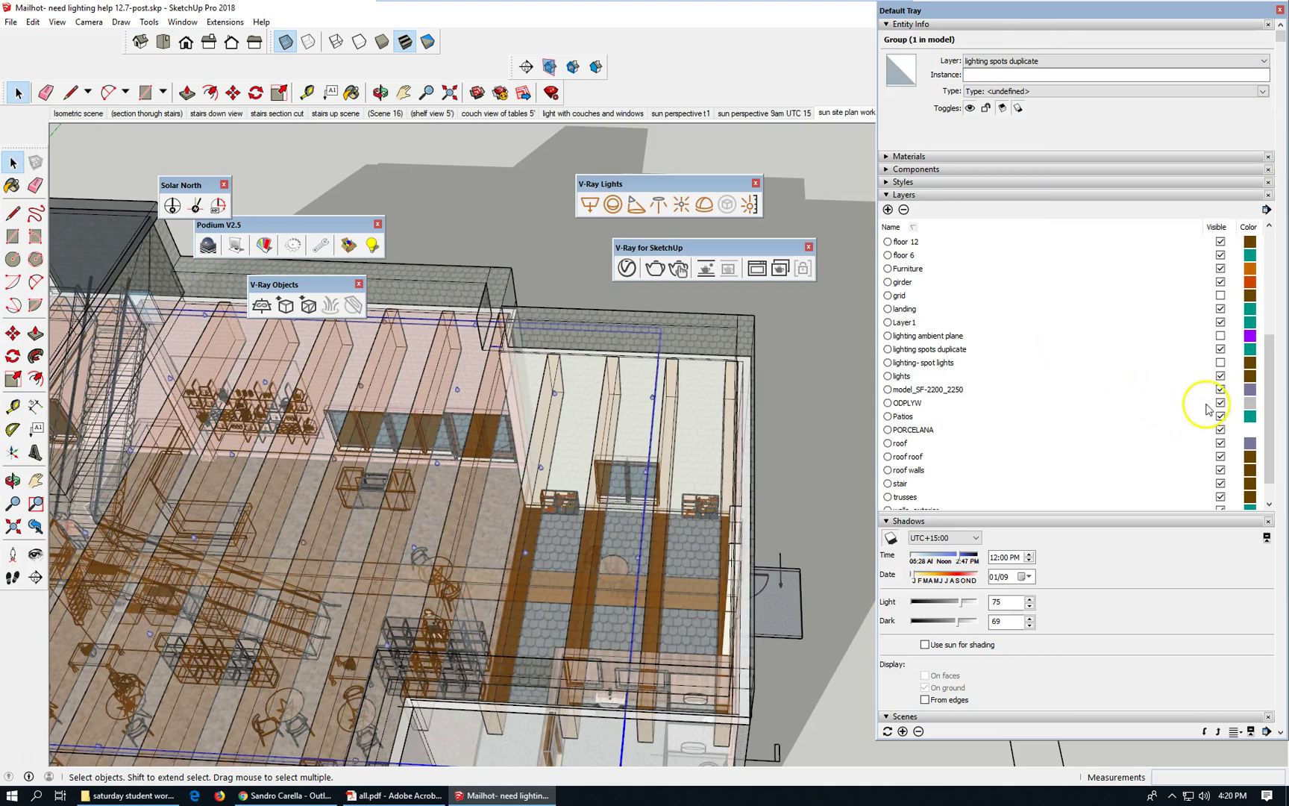
# Step: Toggle the lighting spots duplicate and lighting- spot lights layers to check which lights each one controls
pyautogui.click(1220, 350)
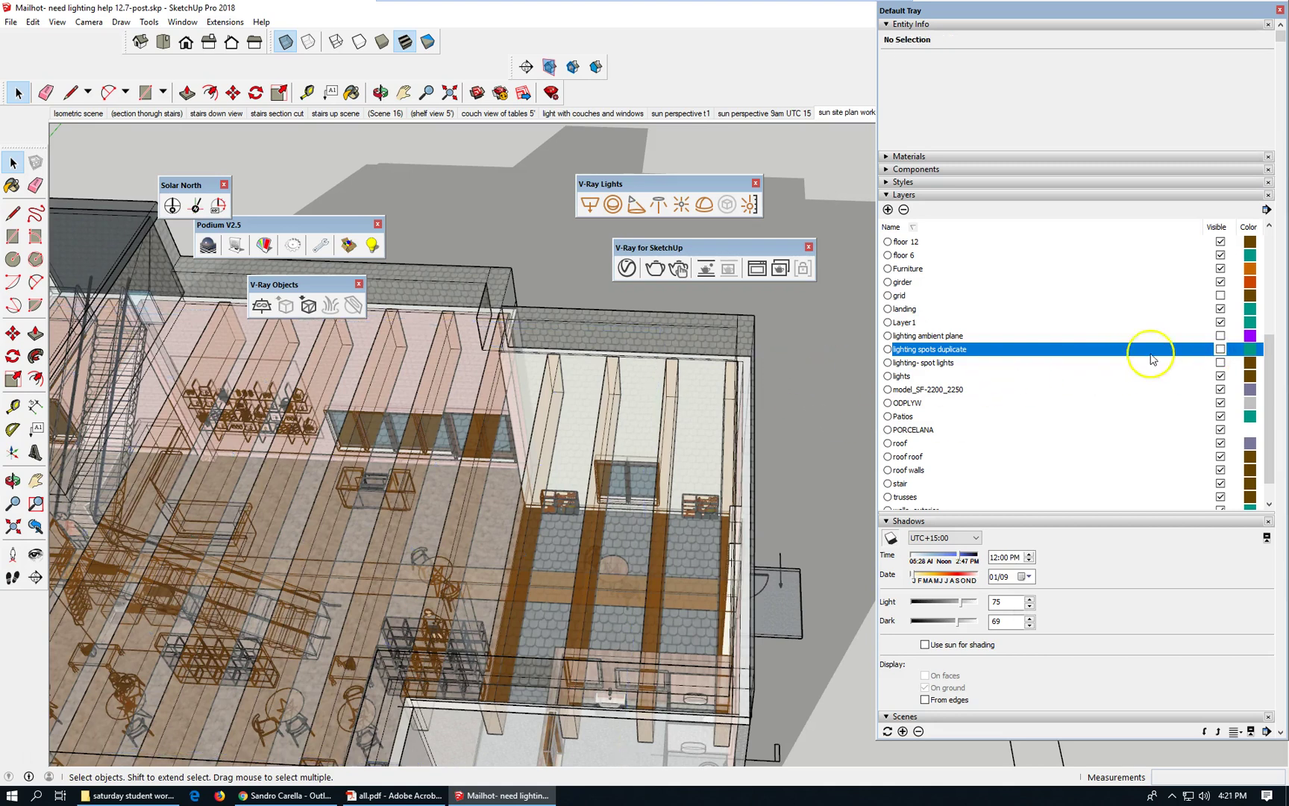
pyautogui.click(1220, 363)
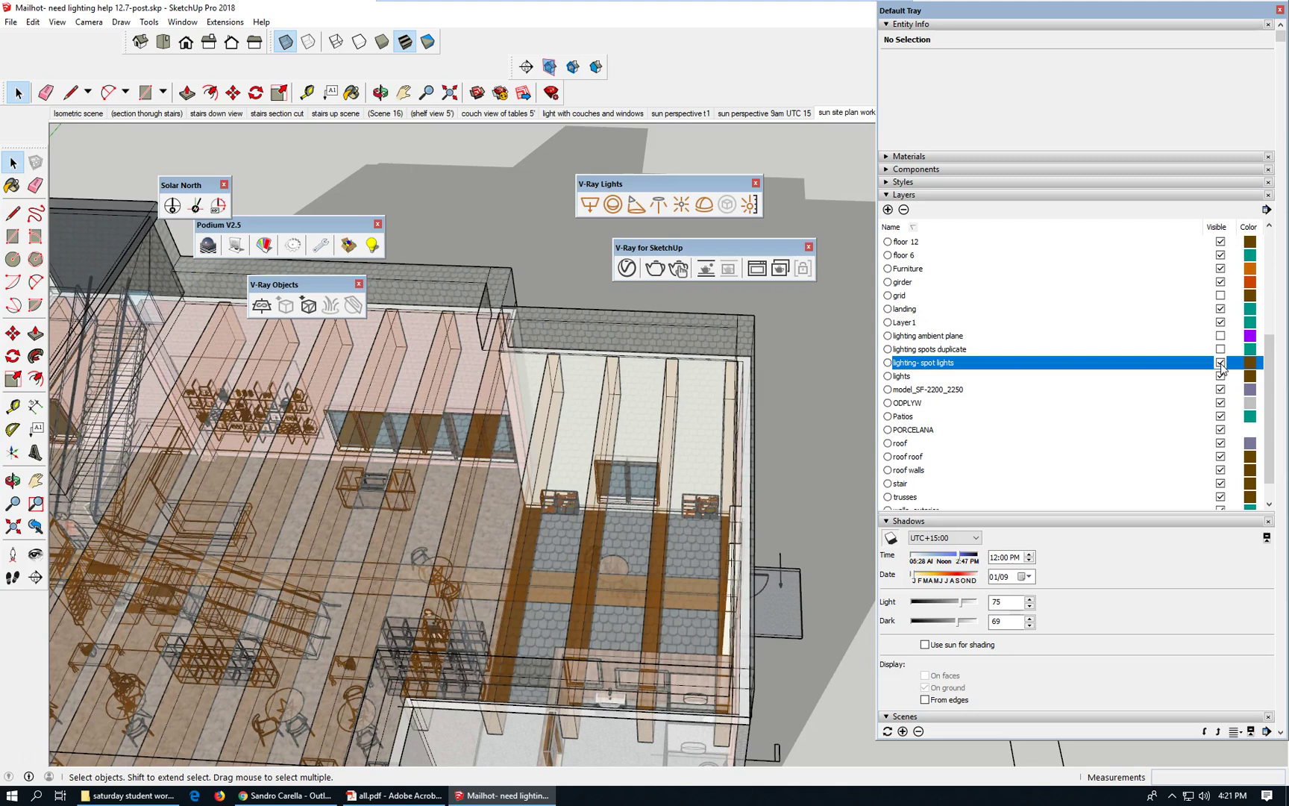
pyautogui.click(1220, 363)
pyautogui.click(1221, 349)
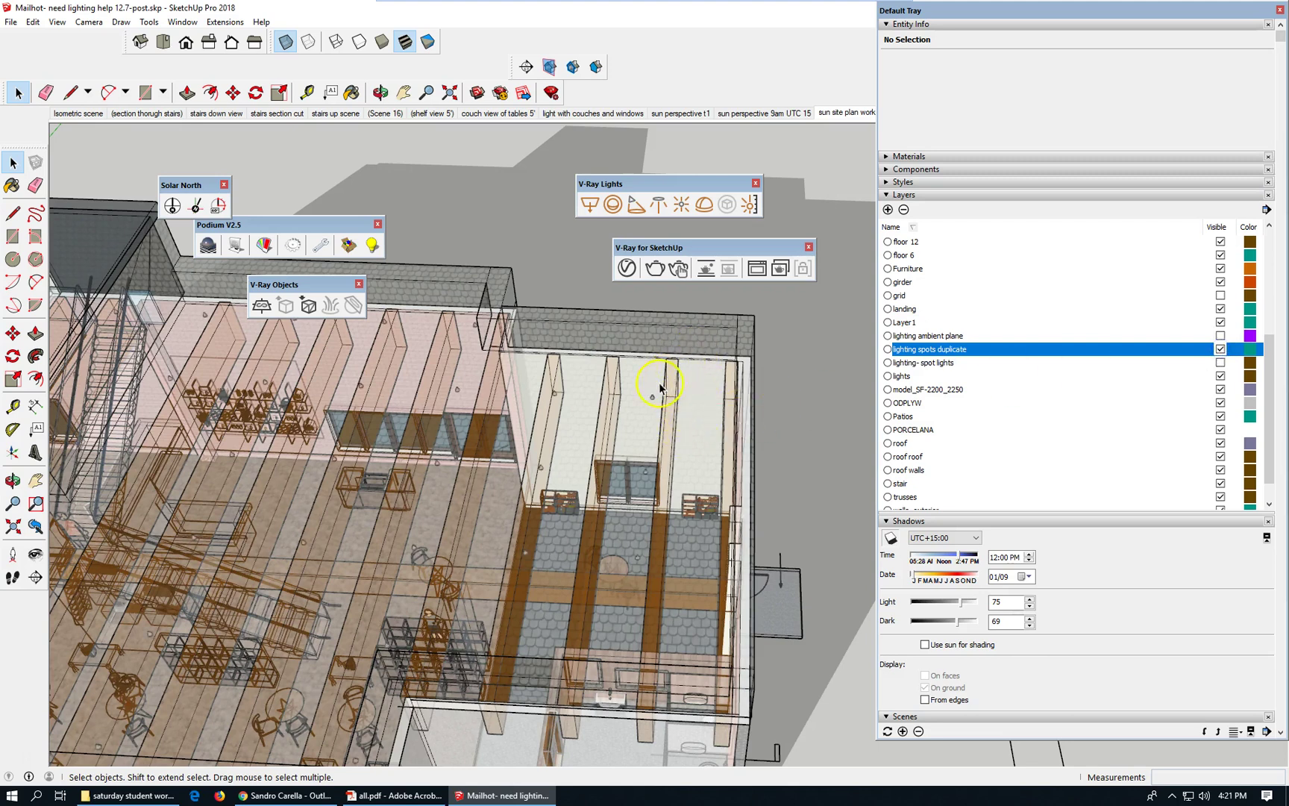
# Step: Show the lighting ambient plane layer again over the whole building
pyautogui.scroll(-2, 696, 402)
pyautogui.scroll(-2, 644, 435)
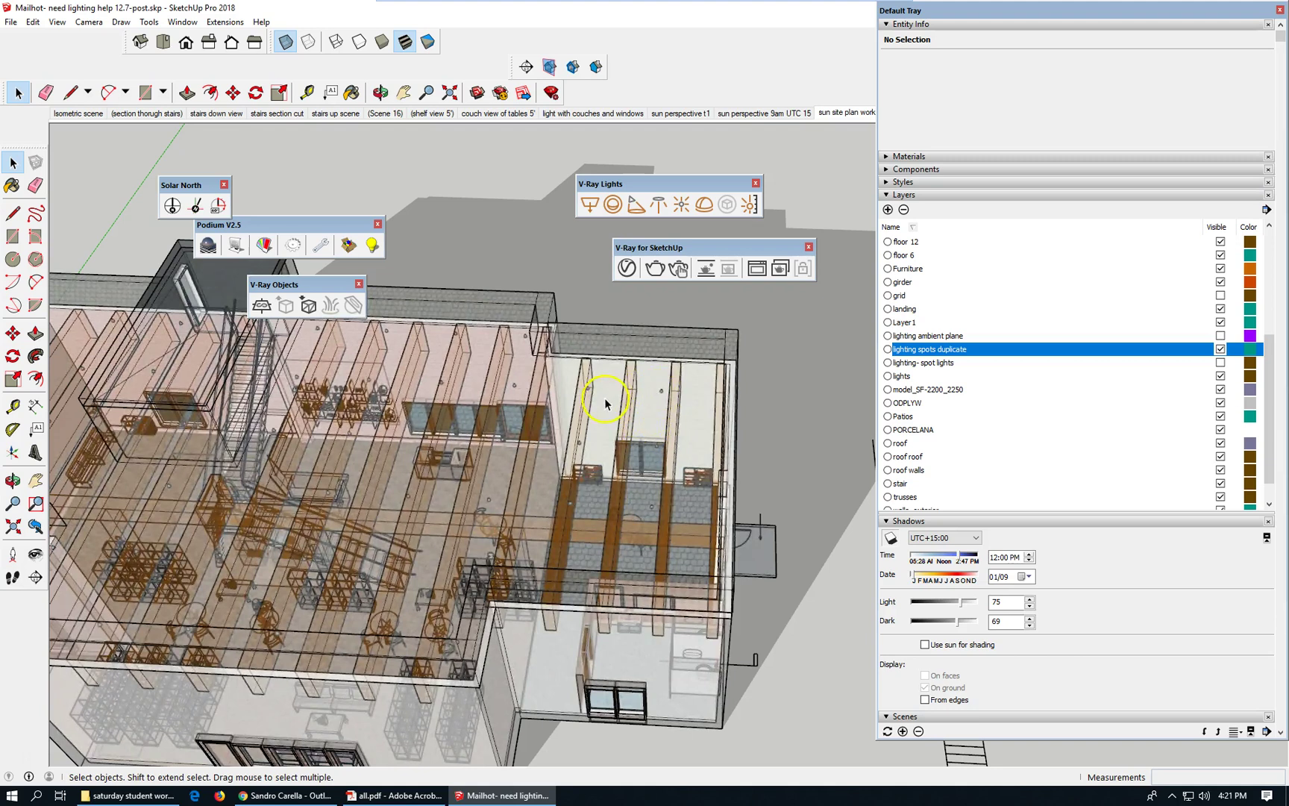
pyautogui.scroll(-2, 605, 402)
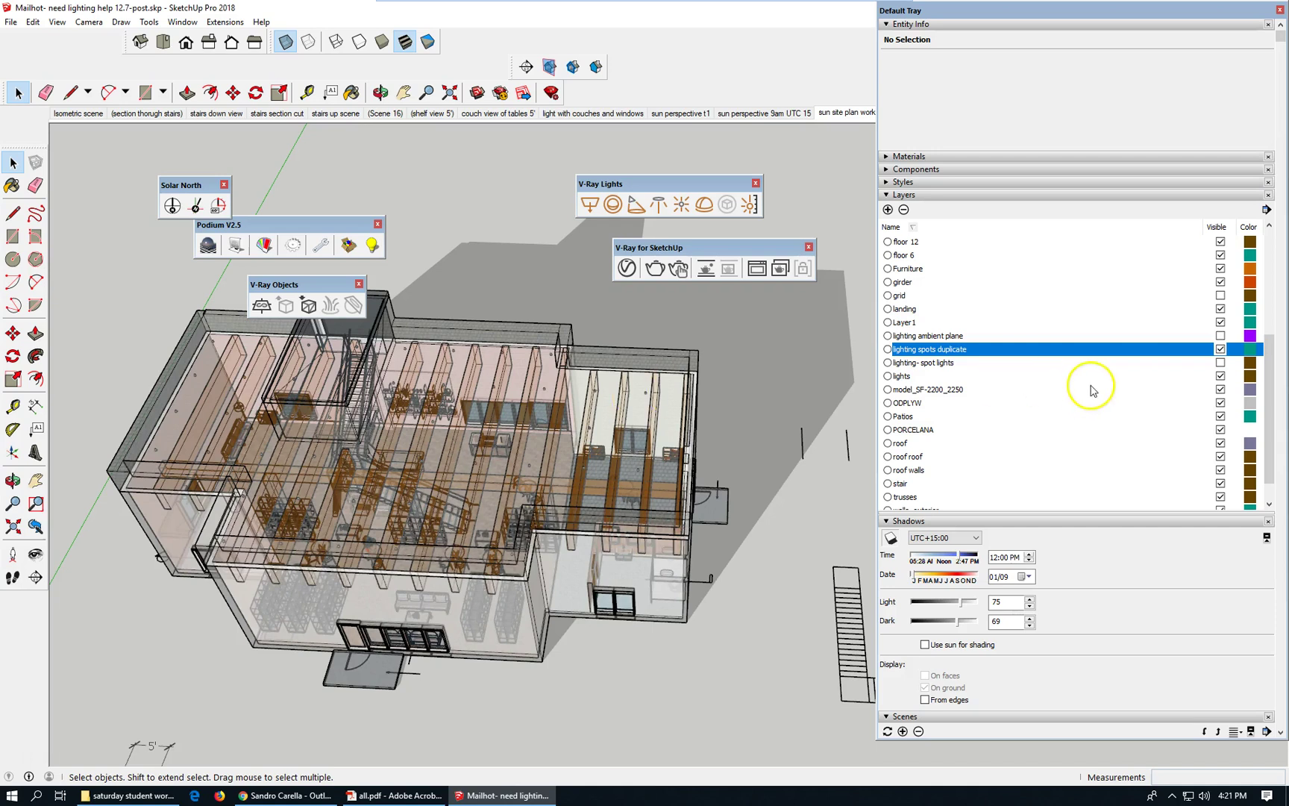
pyautogui.click(1221, 336)
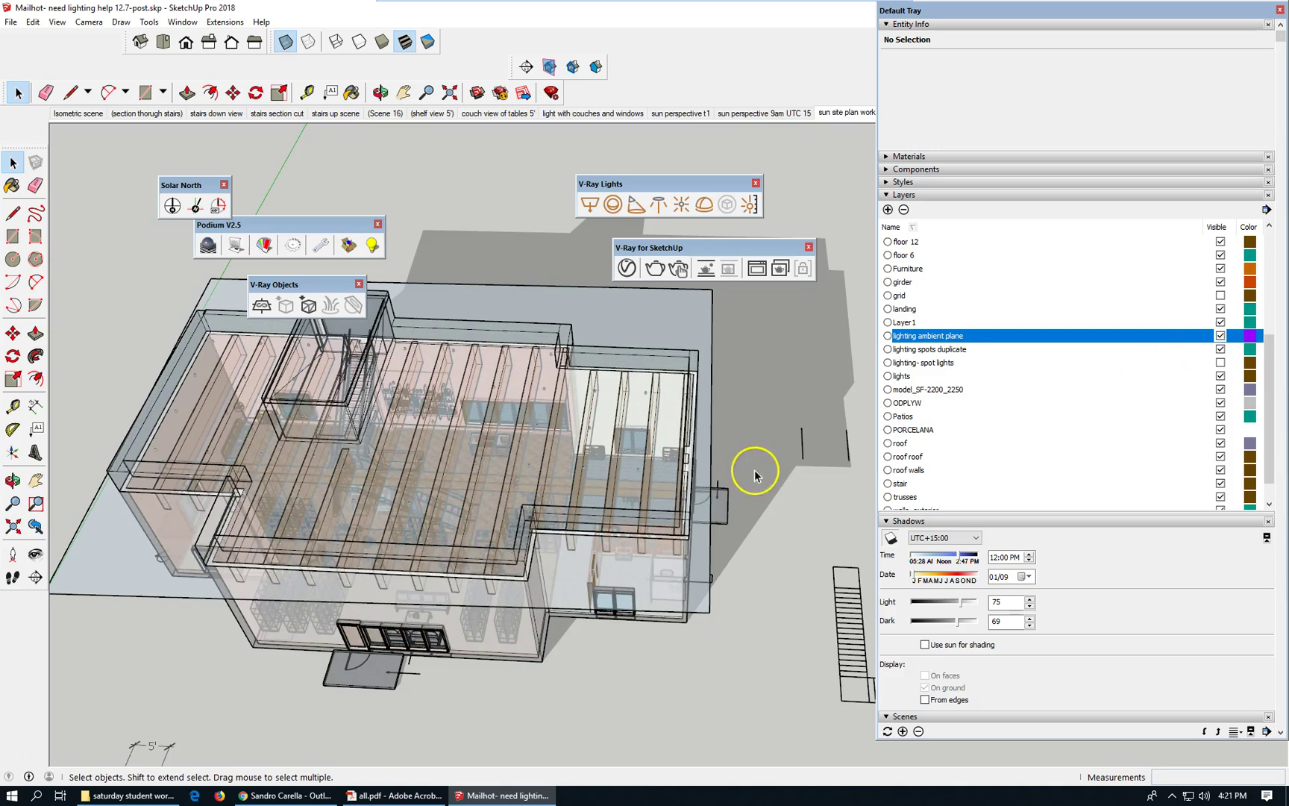
# Step: Open the light plane component to inspect it in isolation from all around, and close it again
pyautogui.click(668, 329)
pyautogui.doubleClick(668, 330)
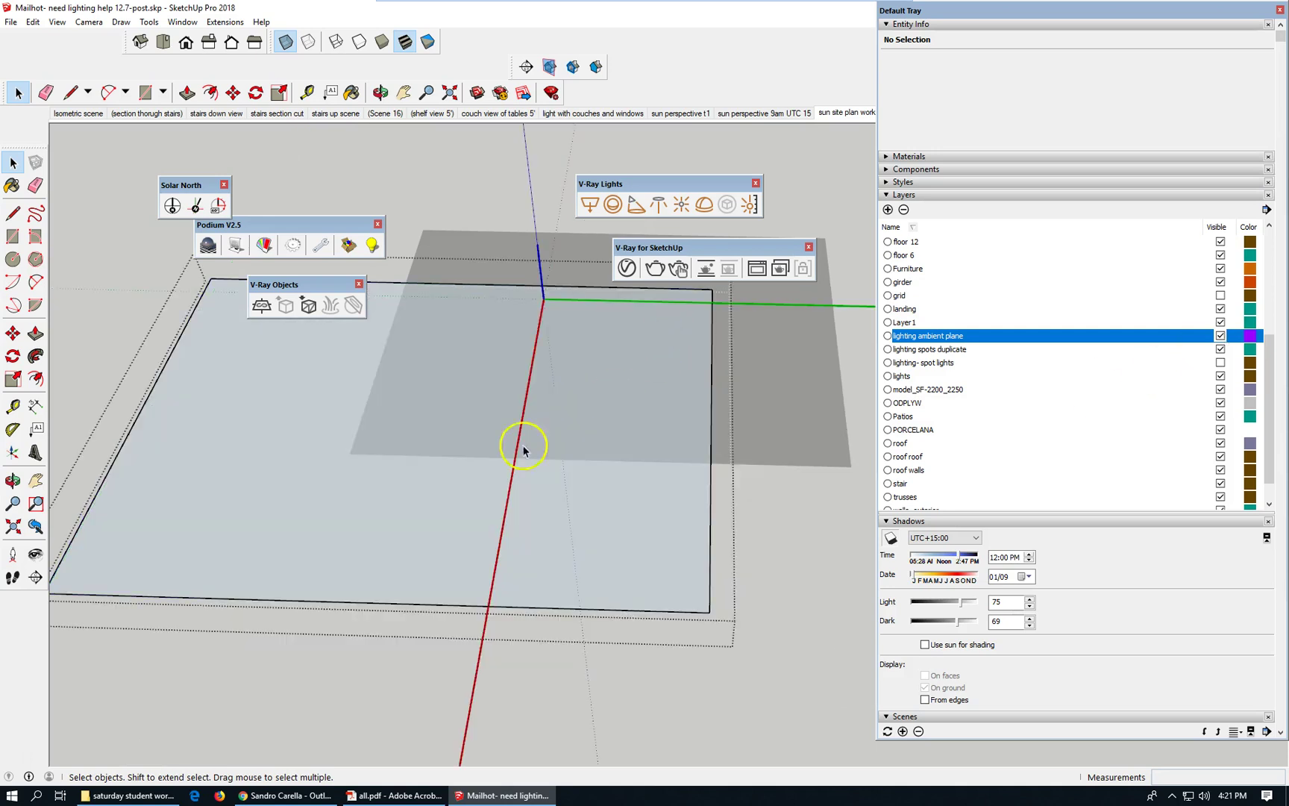
pyautogui.scroll(-3, 420, 504)
pyautogui.moveTo(456, 565); pyautogui.dragTo(123, 531, button='middle')
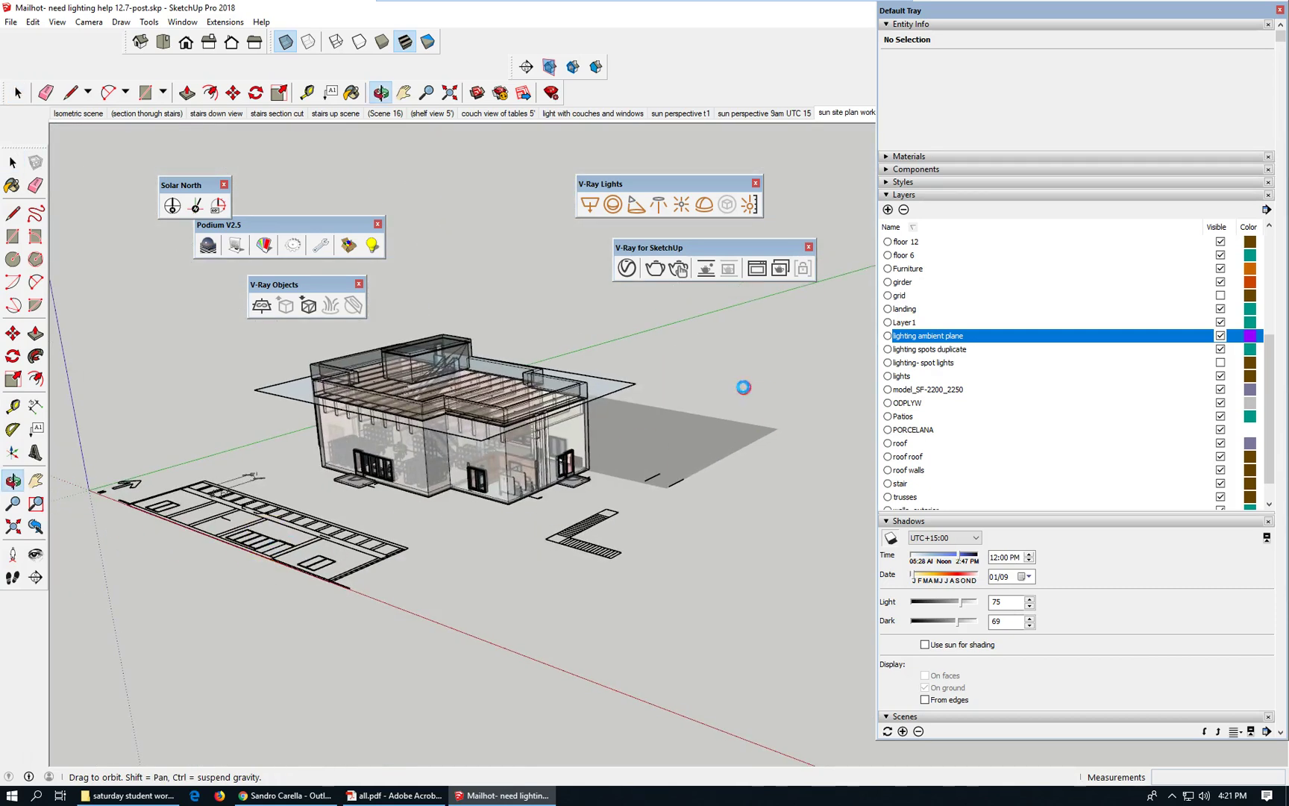
pyautogui.rightClick(750, 395)
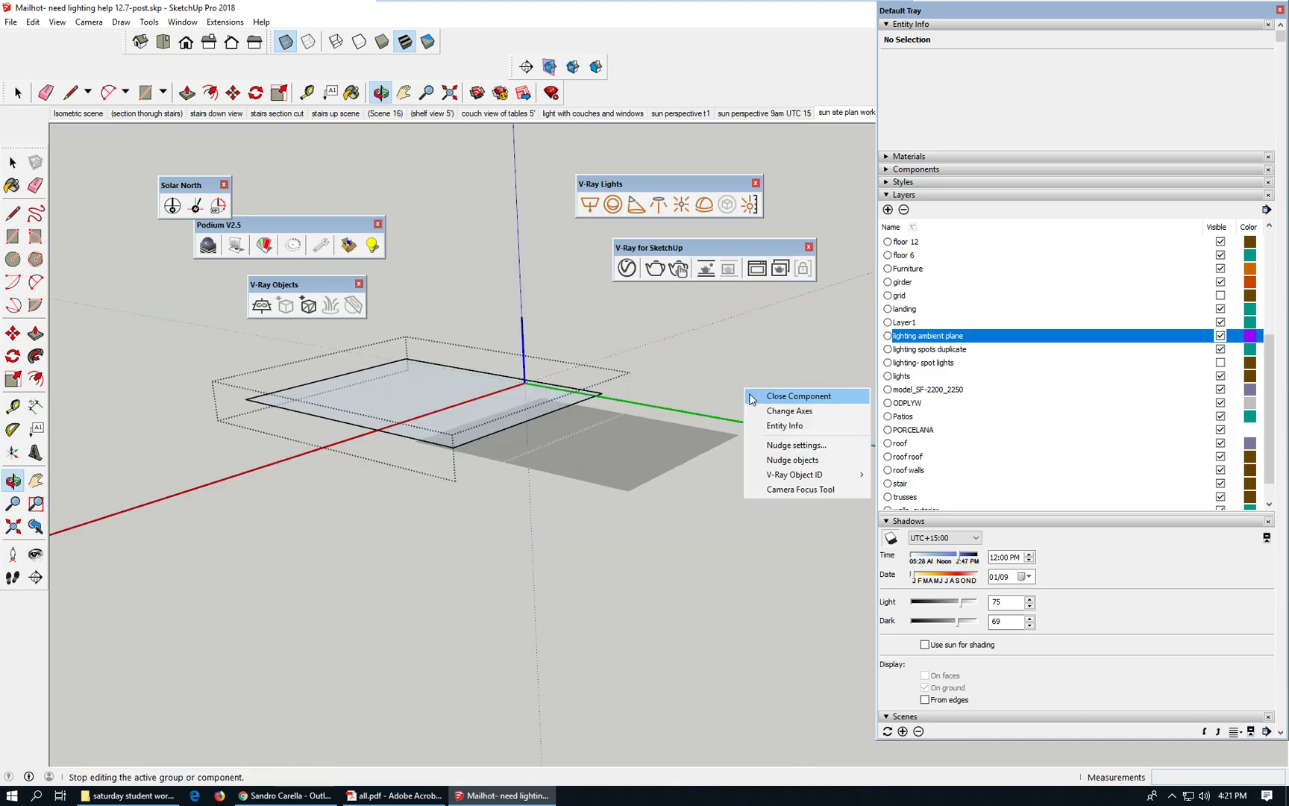
pyautogui.click(767, 396)
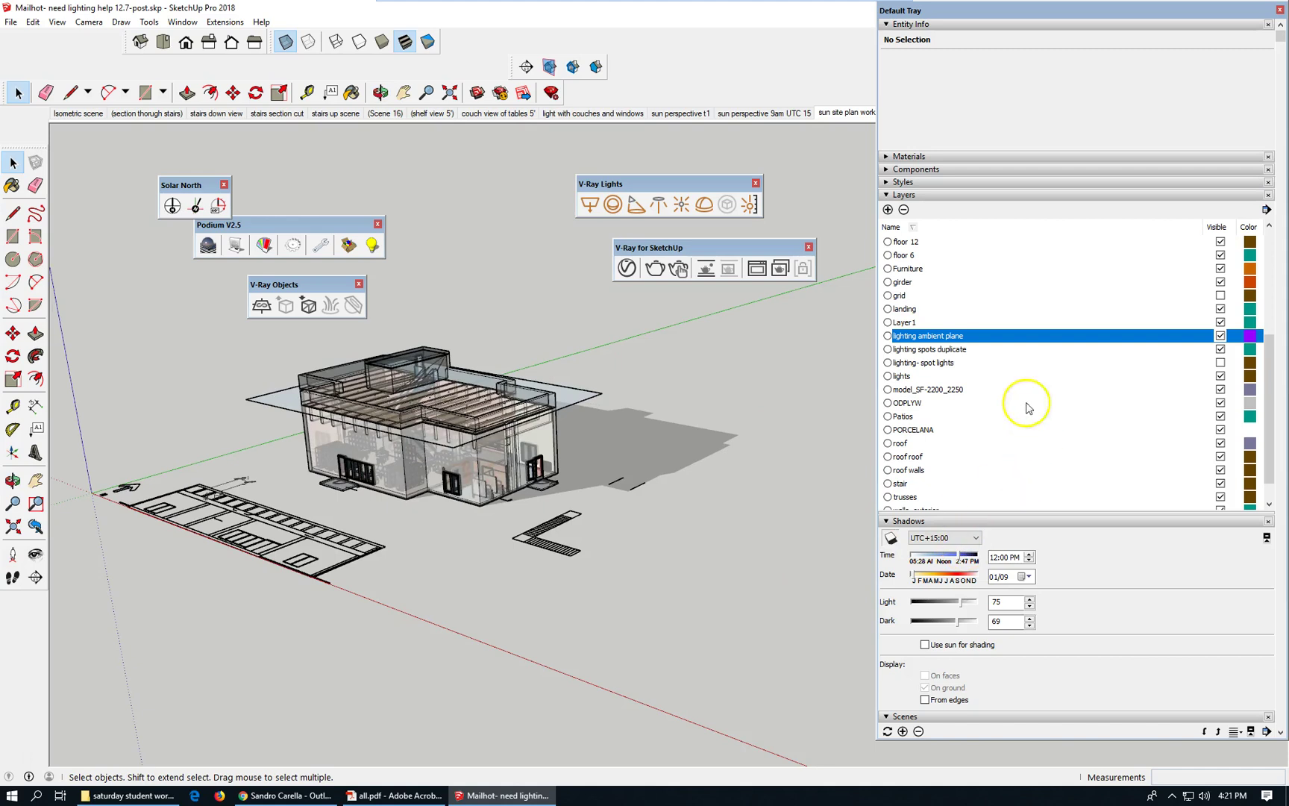
# Step: In the sun perspective 9am UTC 15 scene, hide the lighting ambient plane, lighting spots duplicate and lighting- spot lights layers
pyautogui.click(888, 195)
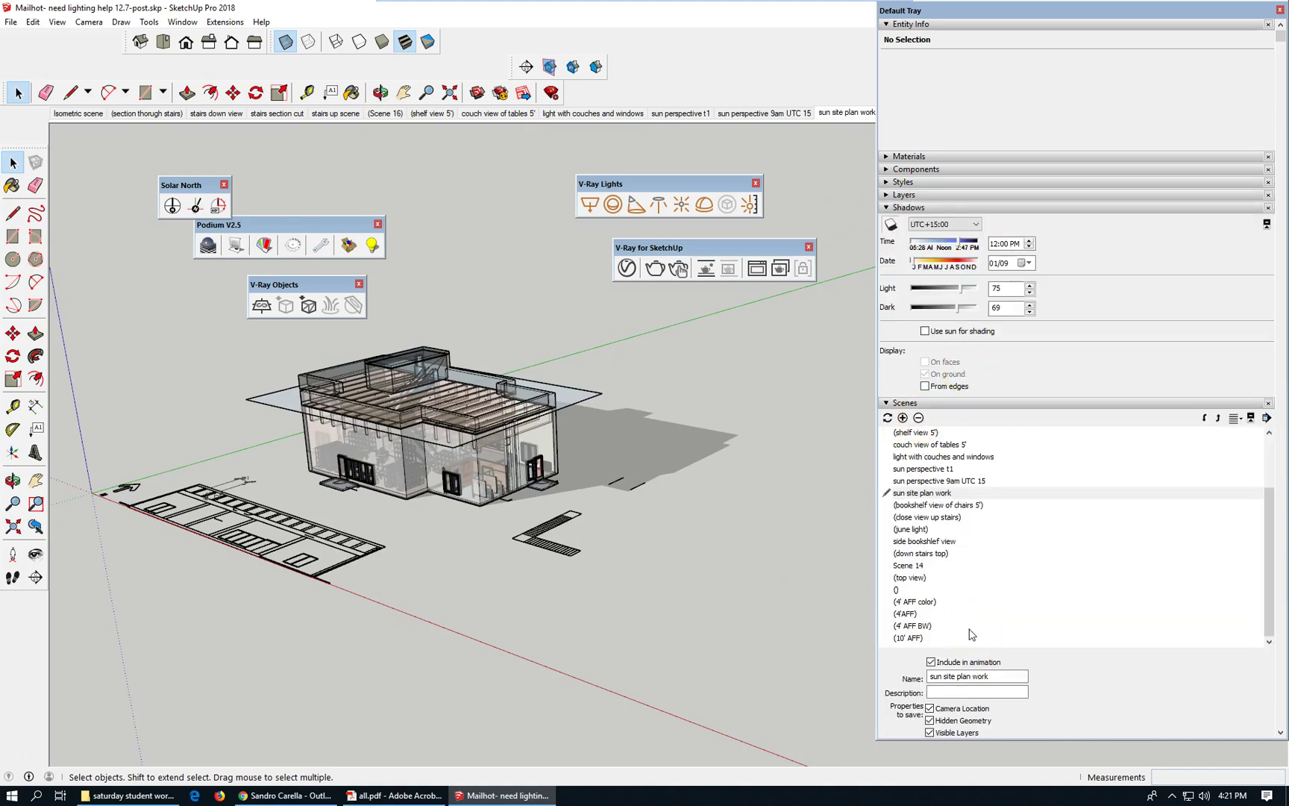
pyautogui.click(970, 481)
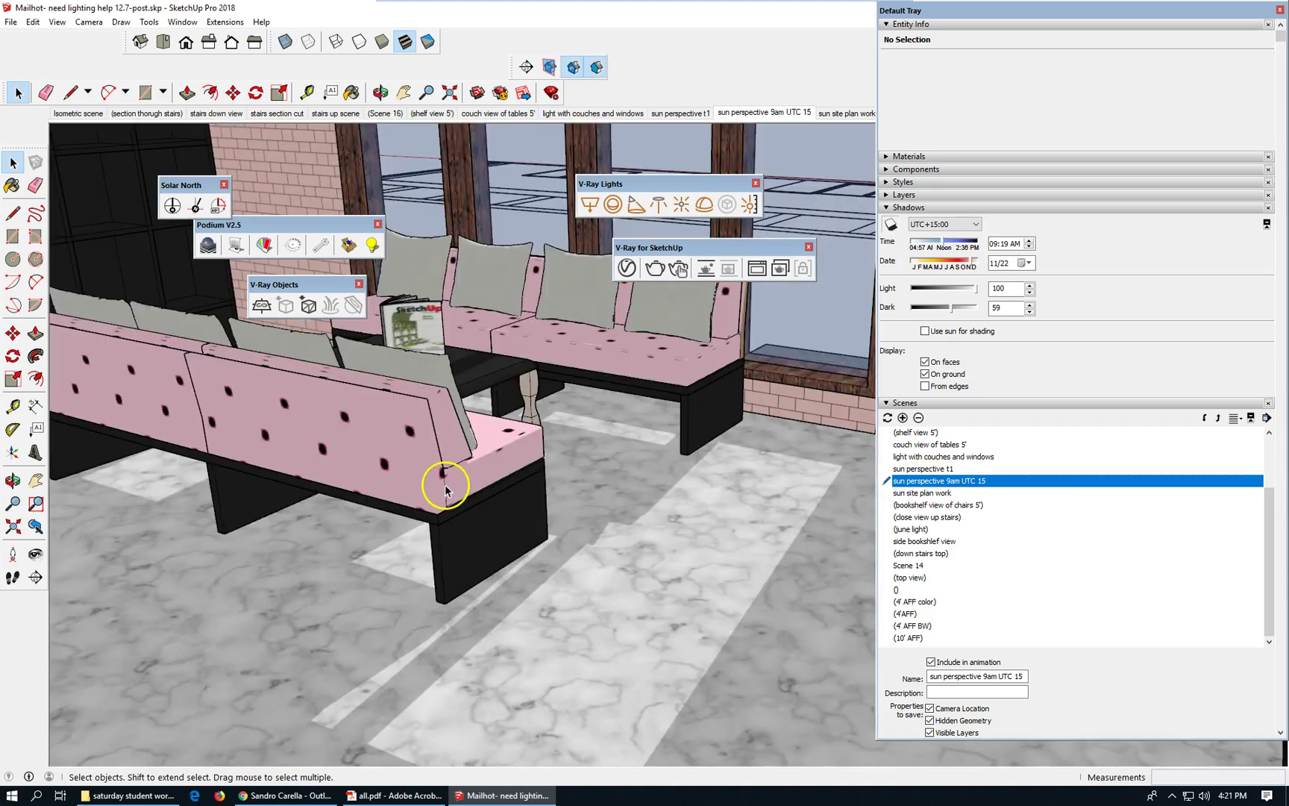
pyautogui.click(1007, 290)
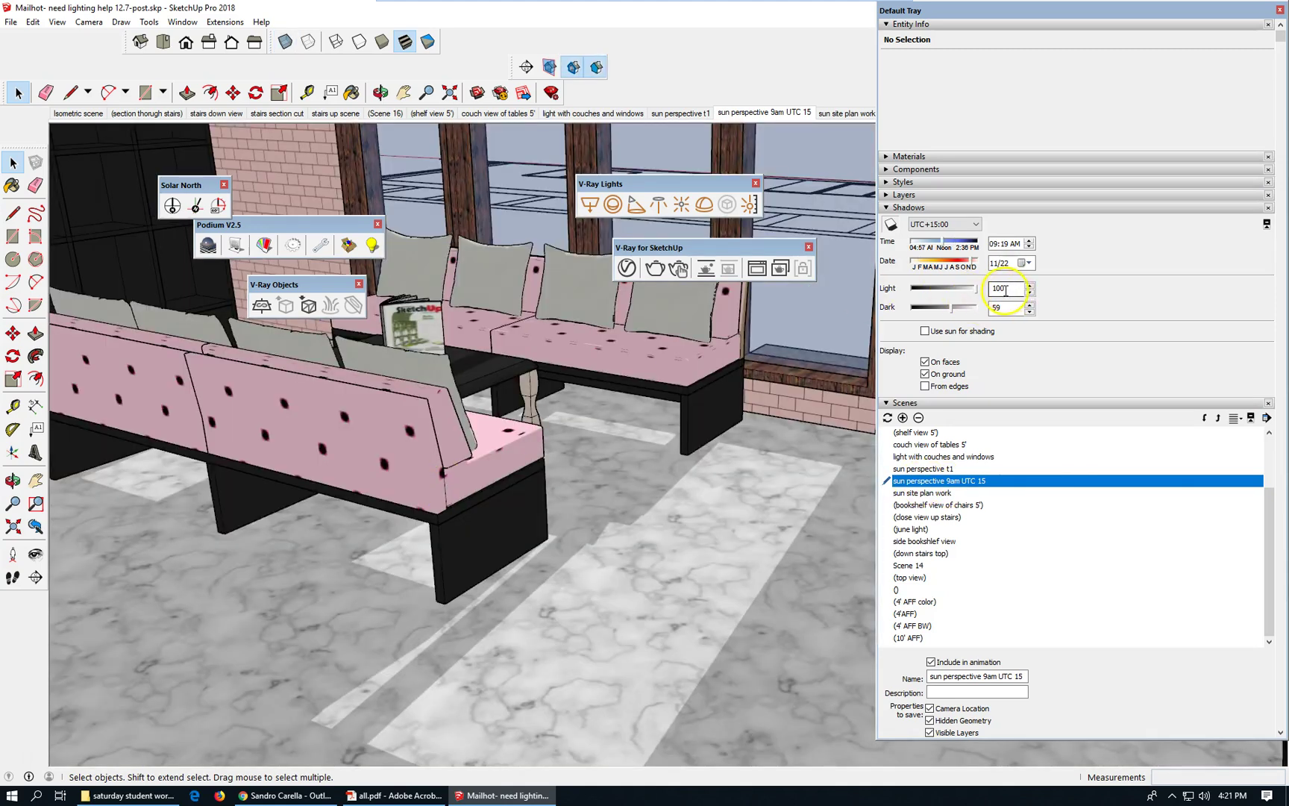
pyautogui.click(890, 197)
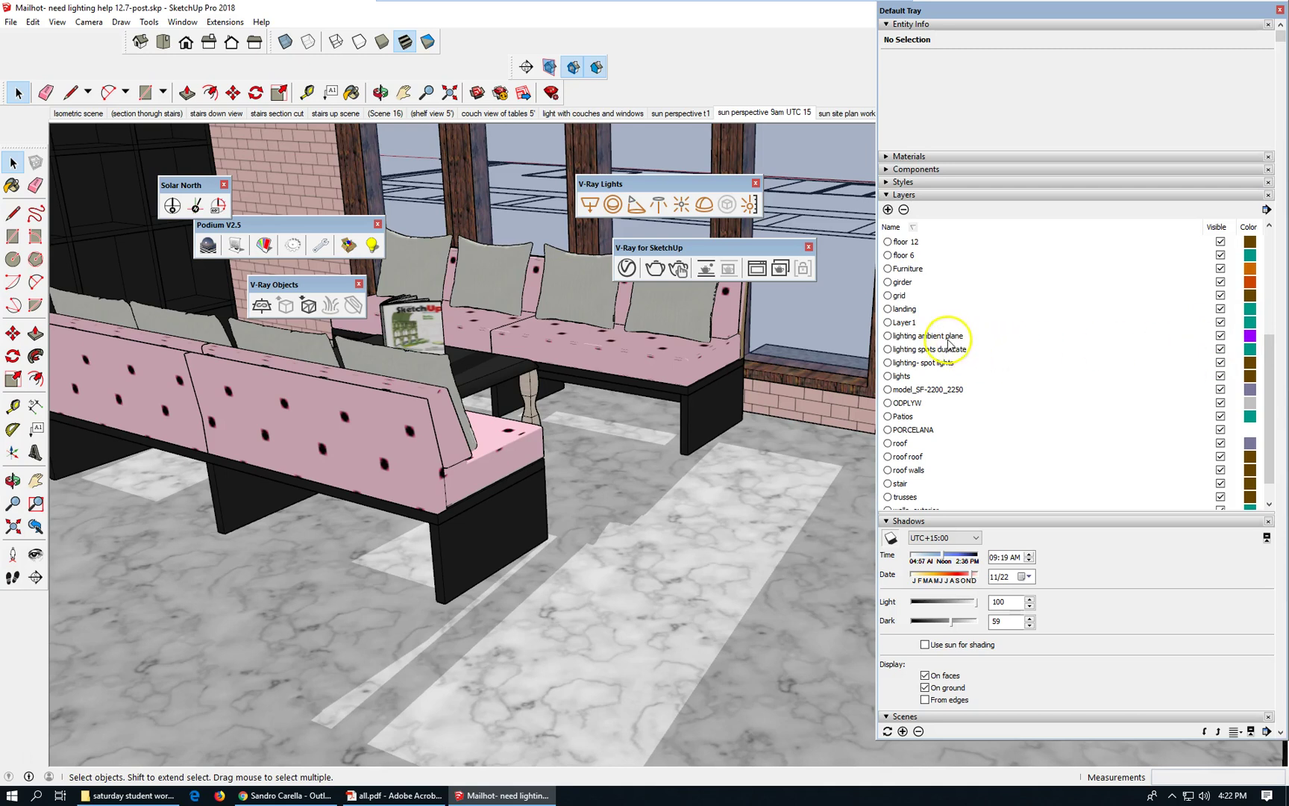
pyautogui.click(1220, 336)
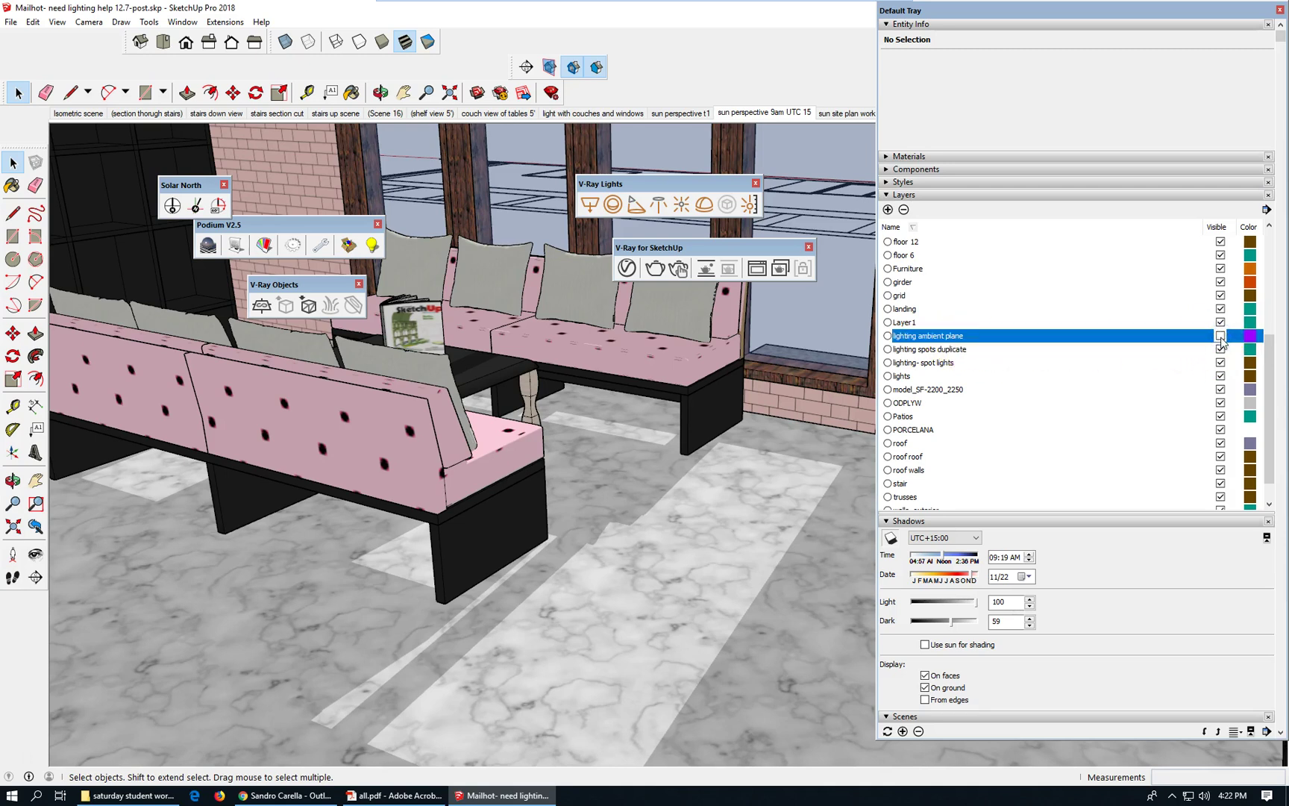
pyautogui.click(1221, 349)
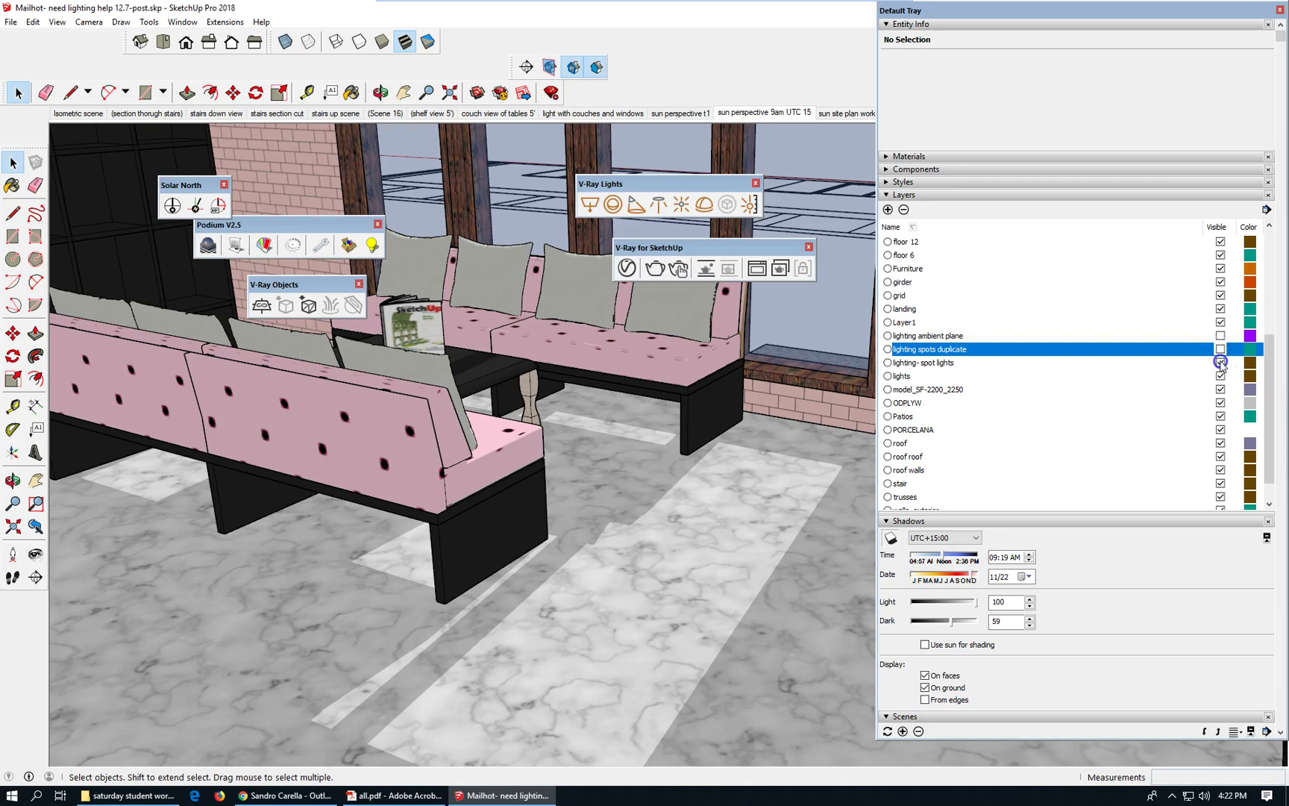
pyautogui.click(1221, 362)
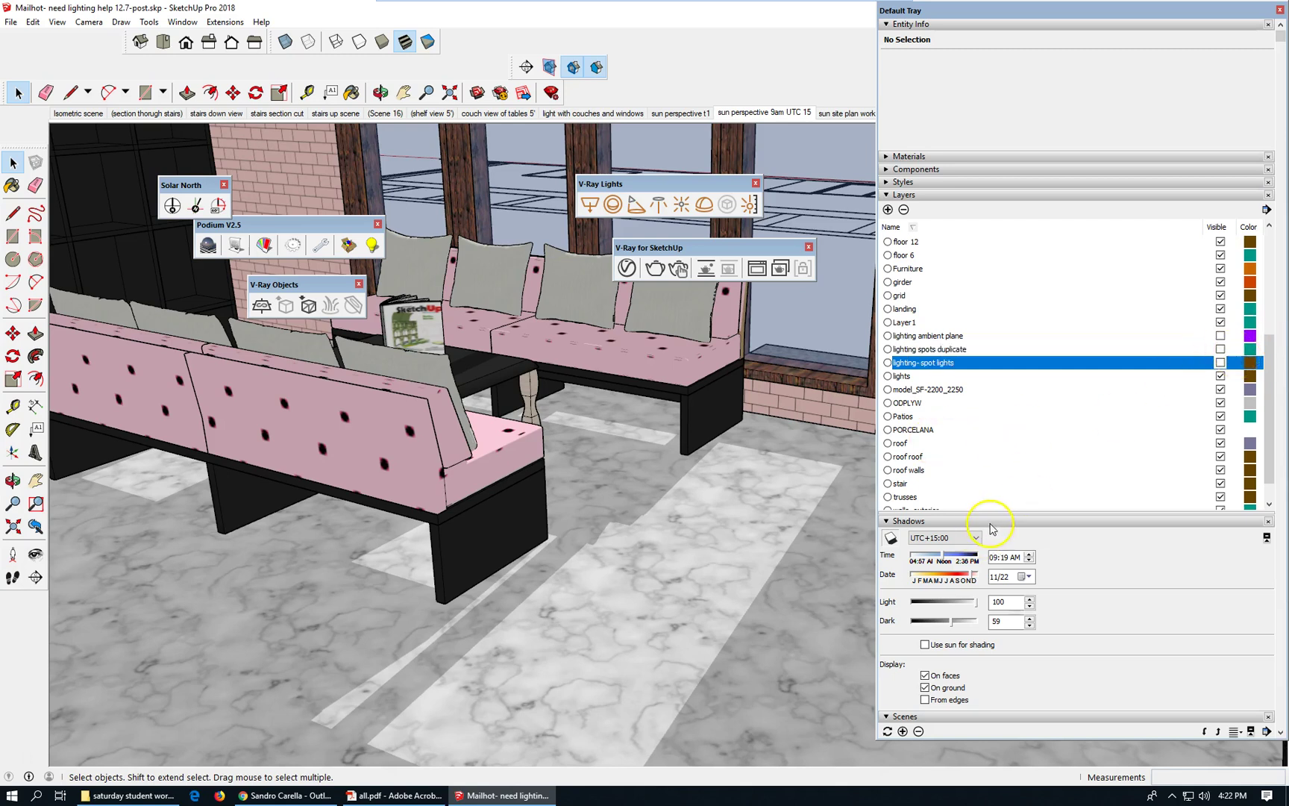
# Step: Add a new scene from the current view and name it "sun perspective sun ONLY"
pyautogui.click(904, 730)
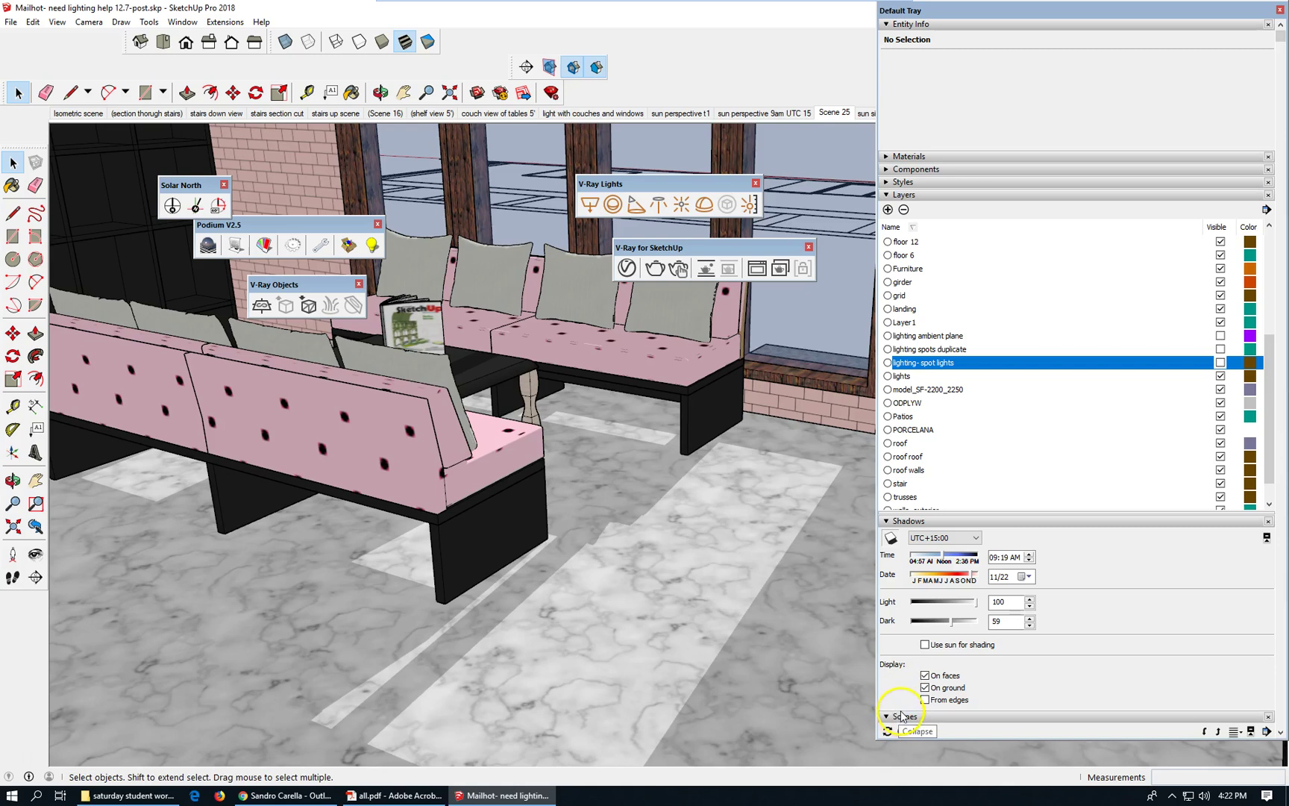
pyautogui.click(895, 521)
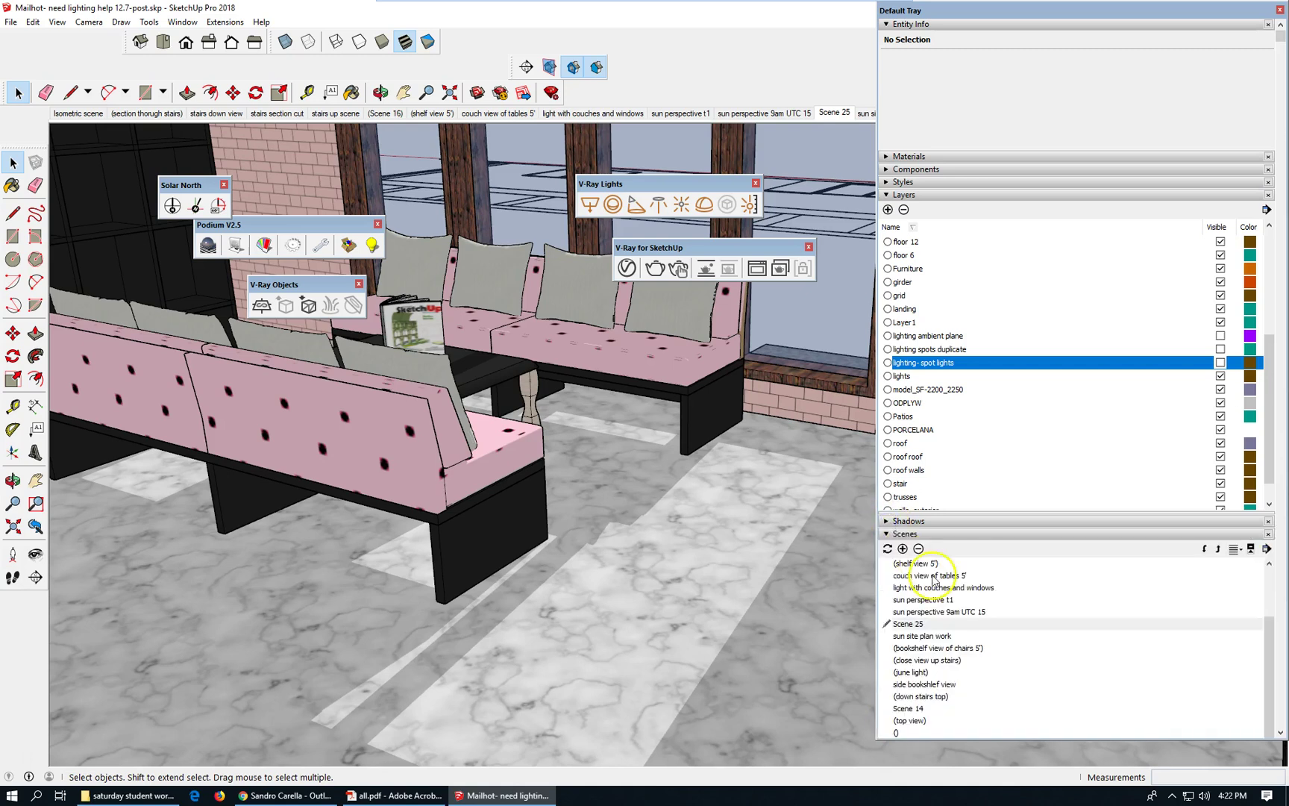
pyautogui.rightClick(915, 624)
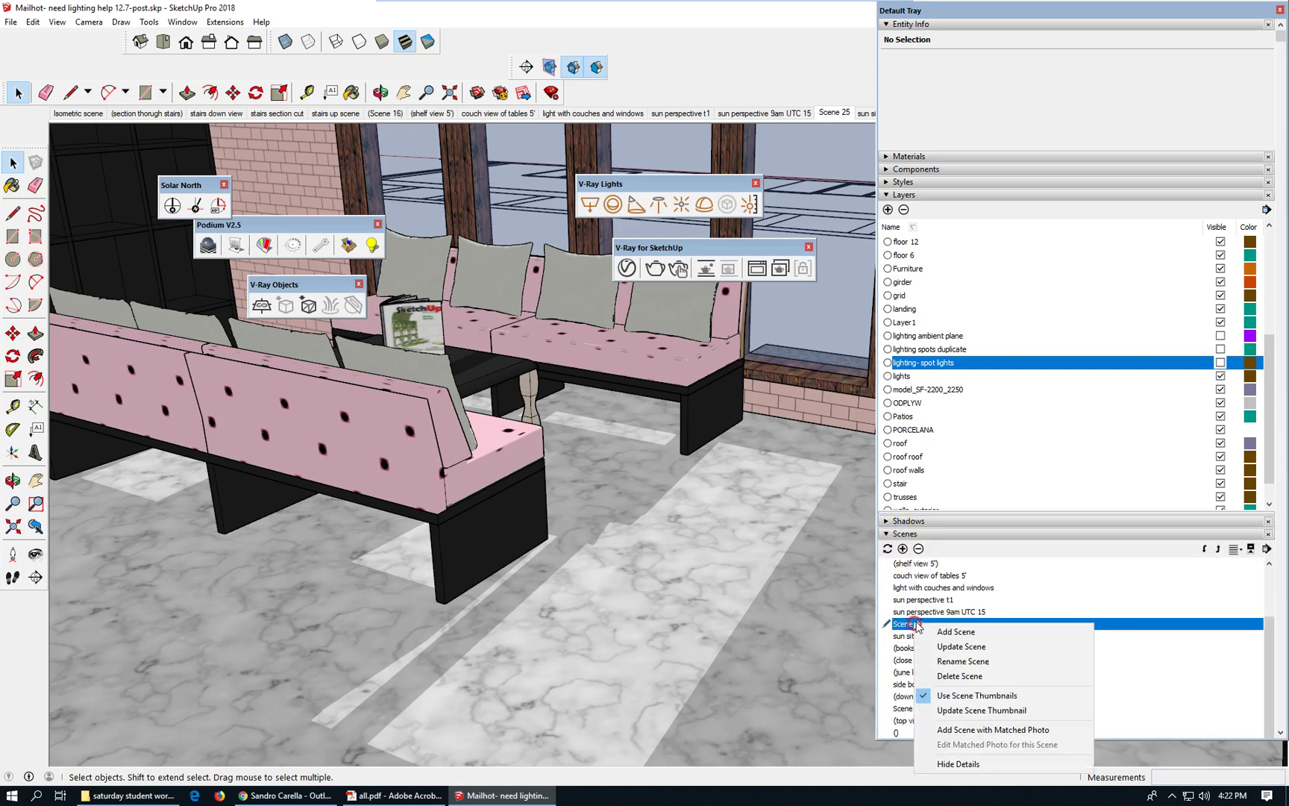
pyautogui.click(984, 665)
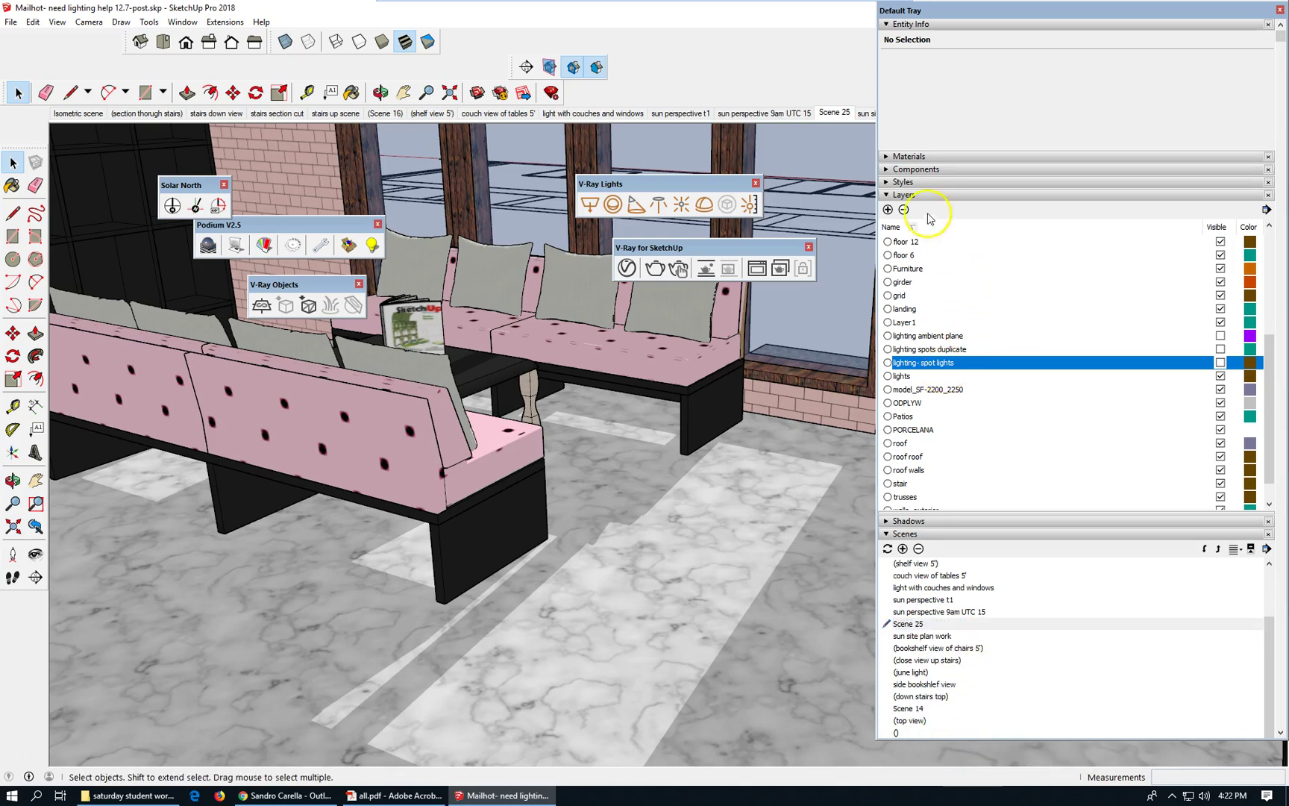
pyautogui.click(886, 194)
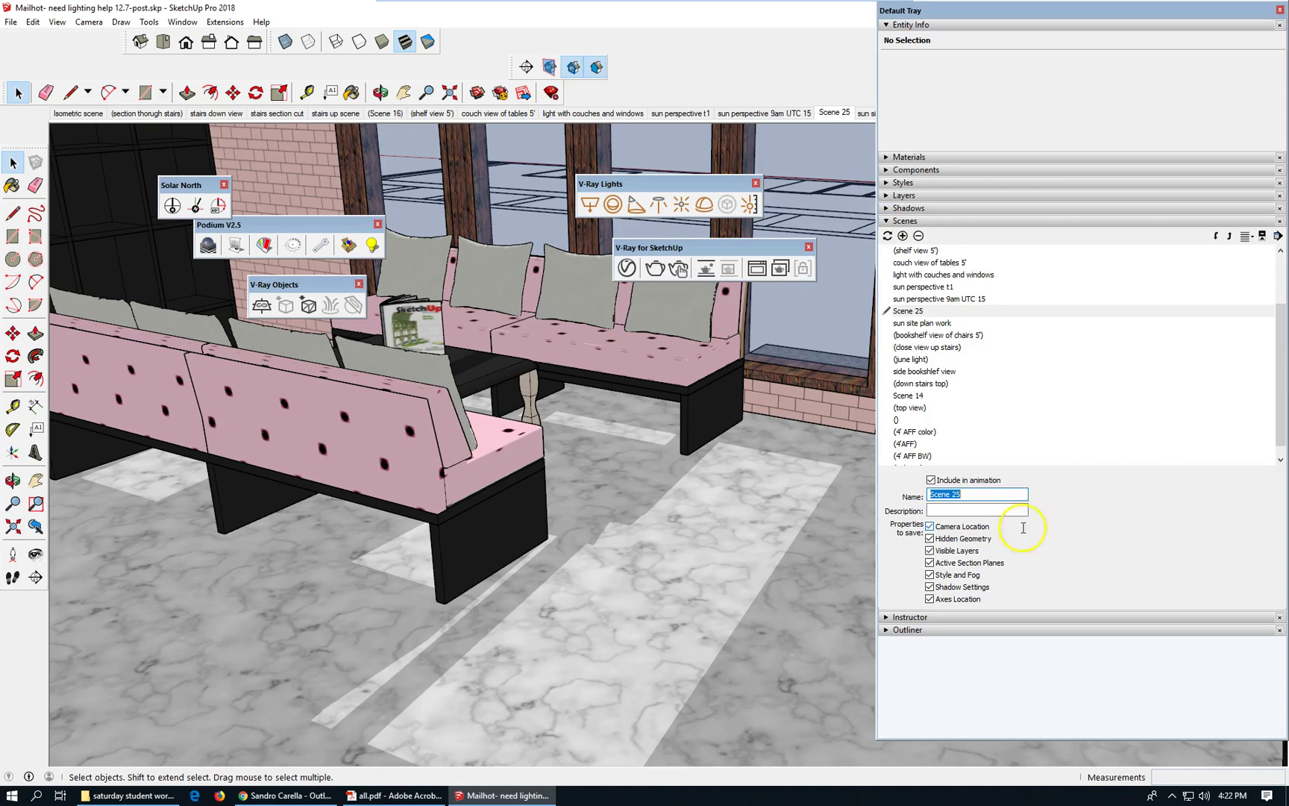
pyautogui.write('sun perspective sun')
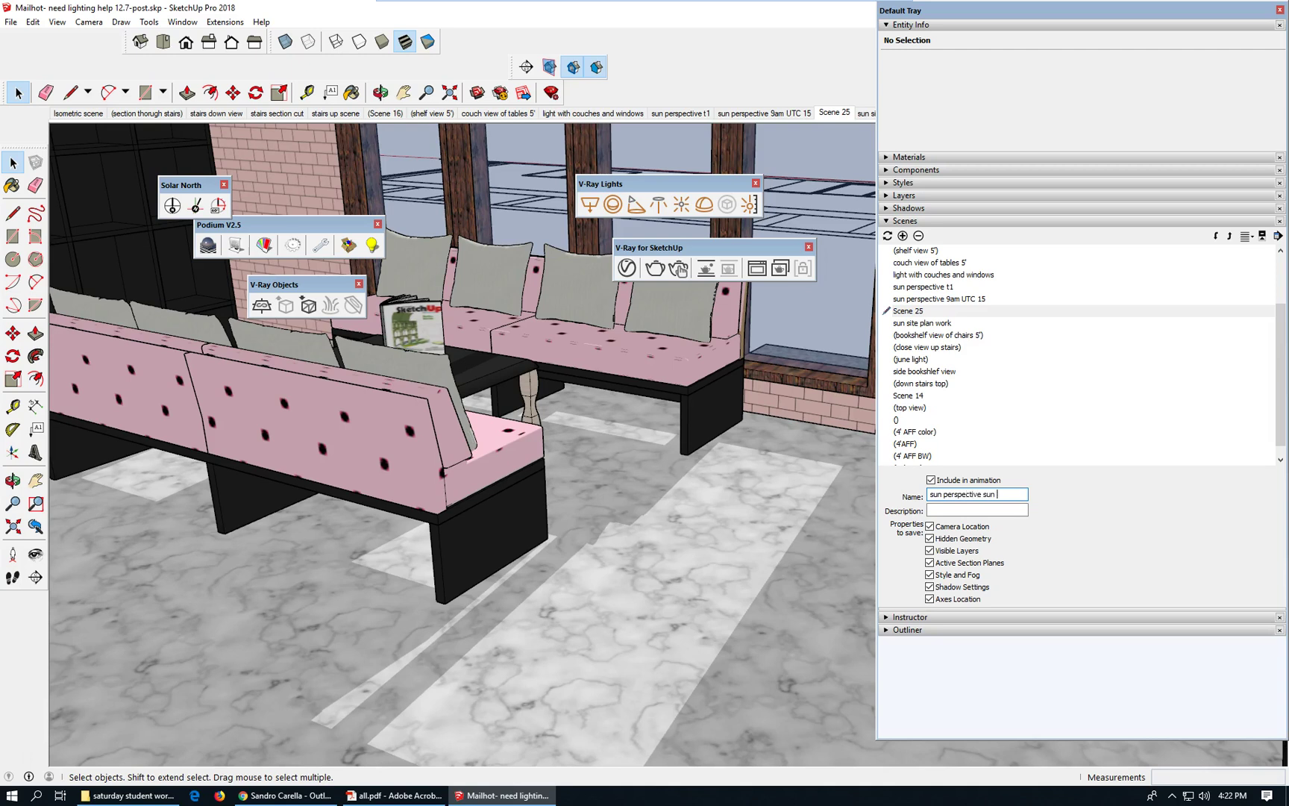
pyautogui.write('ONLY')
pyautogui.press('Return')
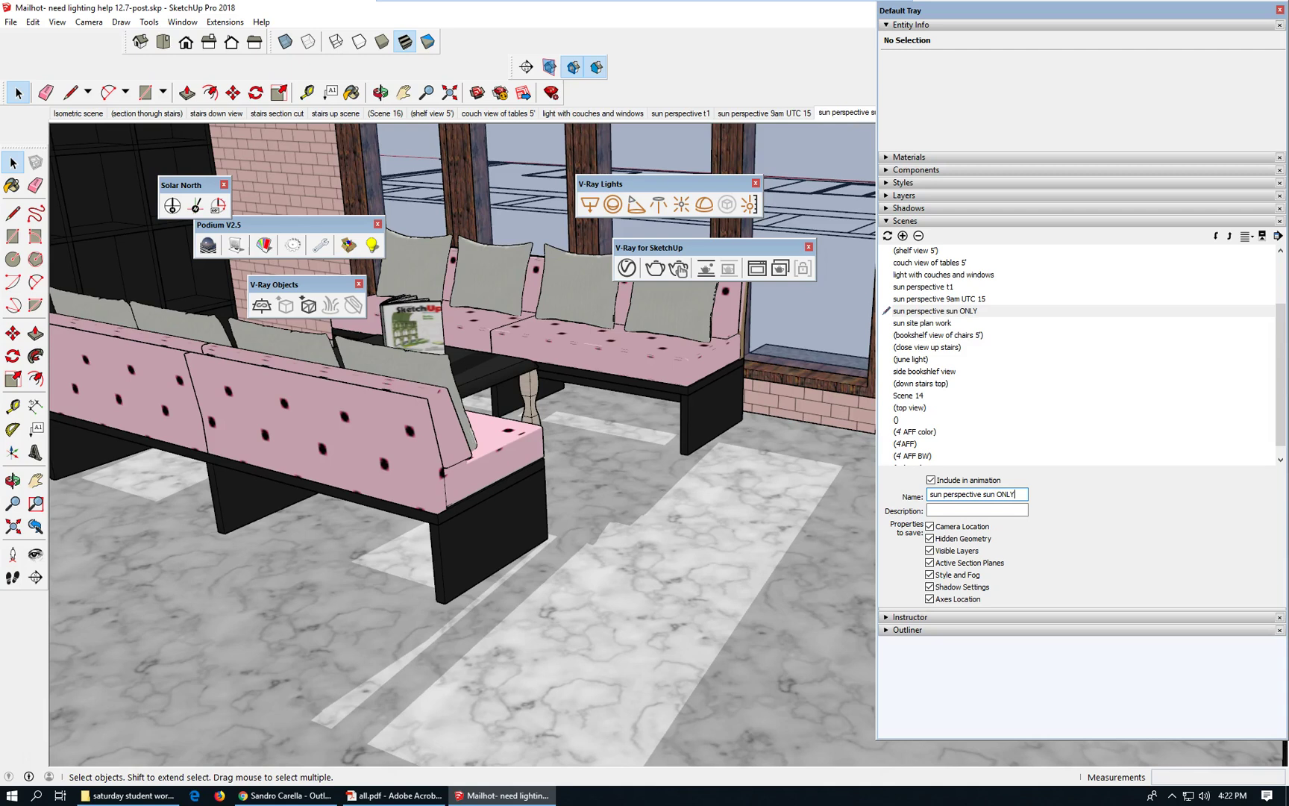
# Step: Save the model and run a V-Ray test render of the sun-only scene, closing the frame buffer
pyautogui.click(17, 25)
pyautogui.click(47, 73)
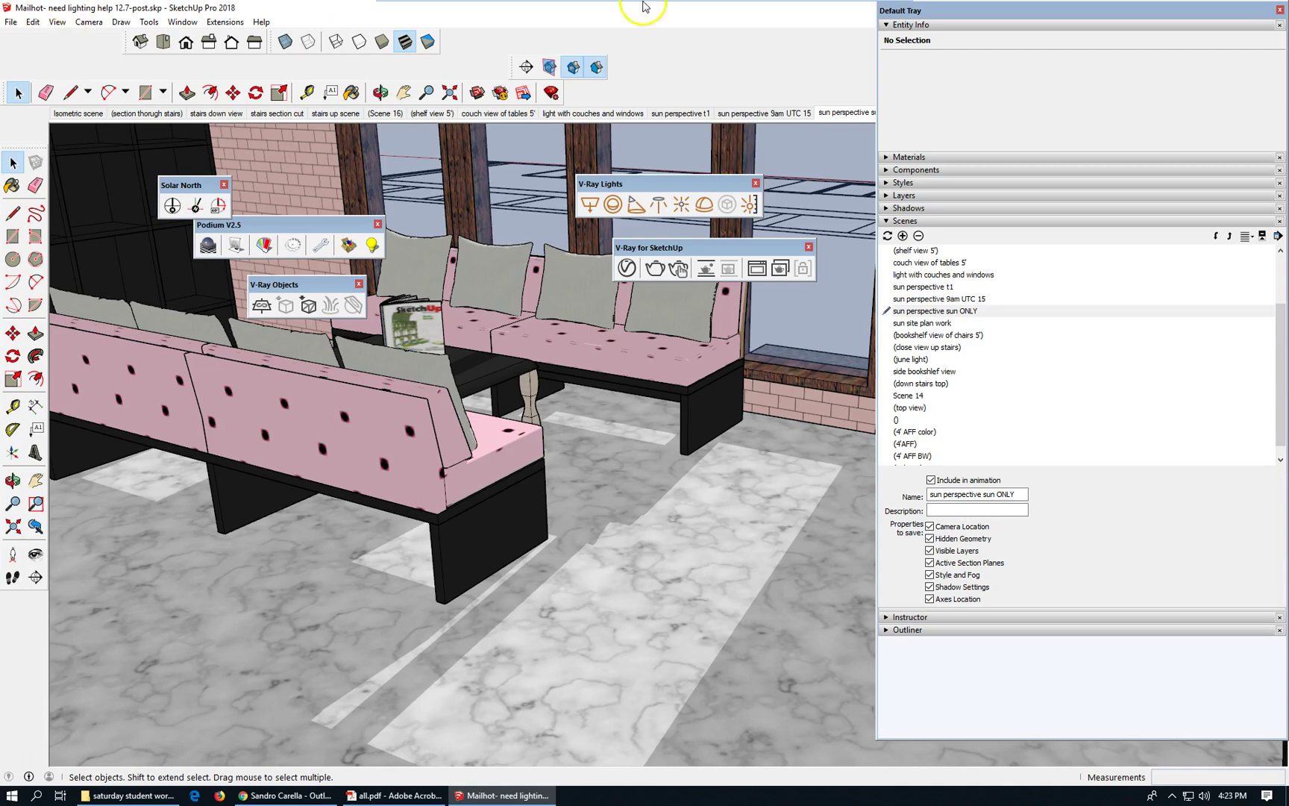
pyautogui.click(655, 269)
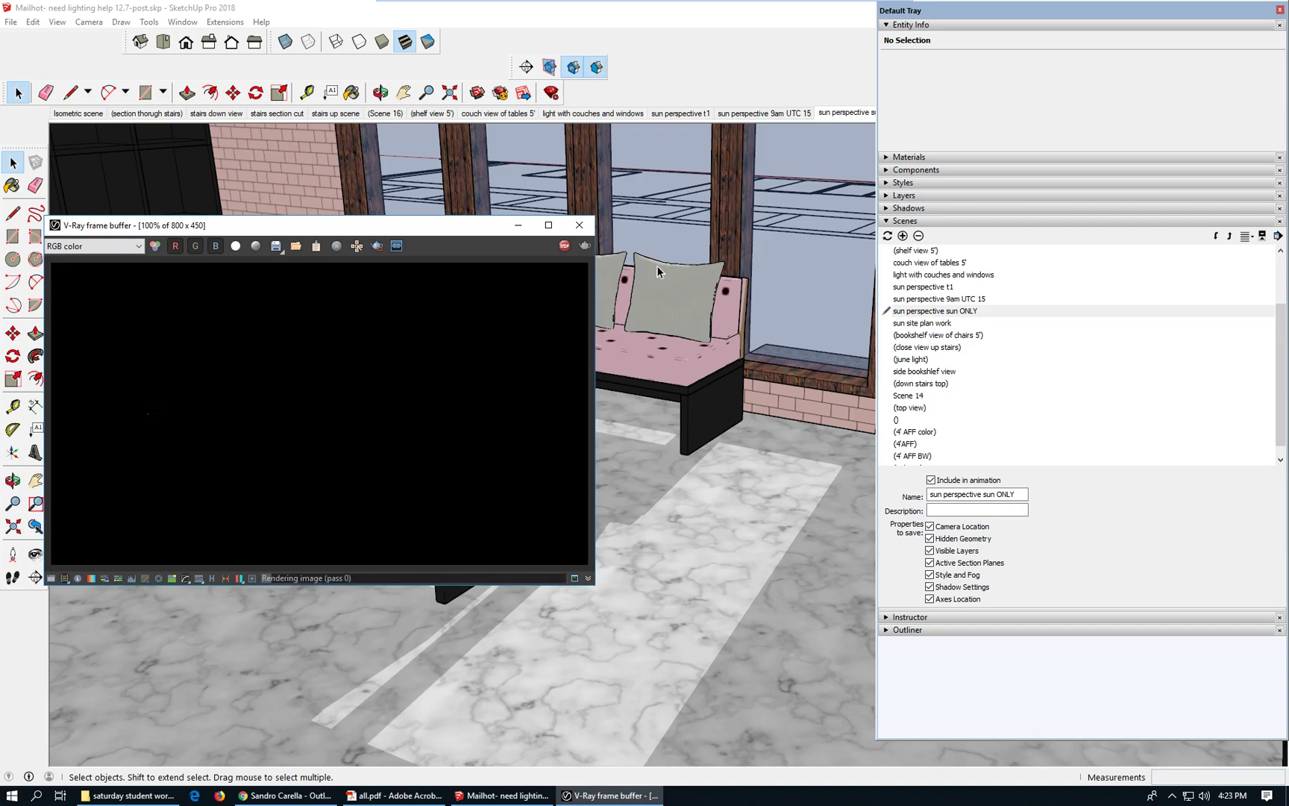
pyautogui.click(581, 227)
# Step: Delete the glass panel inside the 36x72 wooden windowframe component and close the component
pyautogui.click(793, 333)
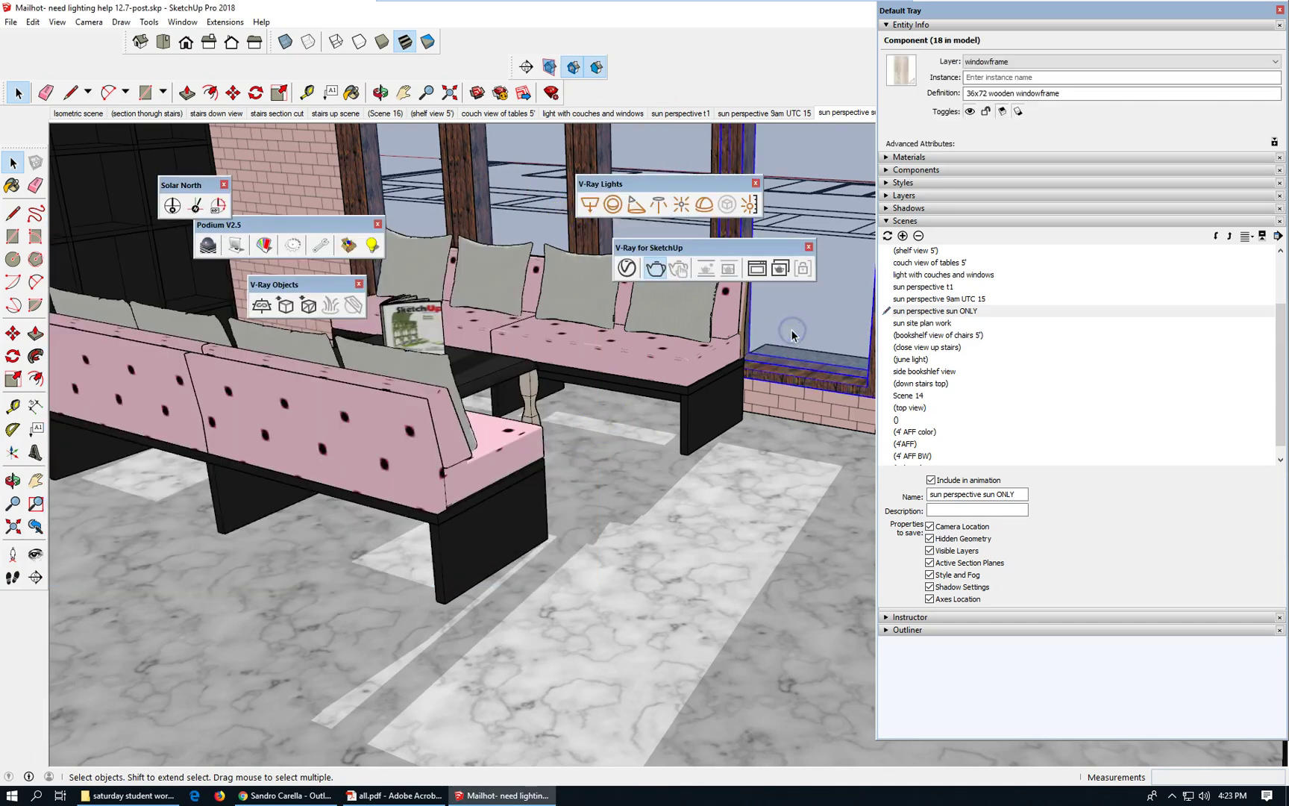
pyautogui.doubleClick(792, 333)
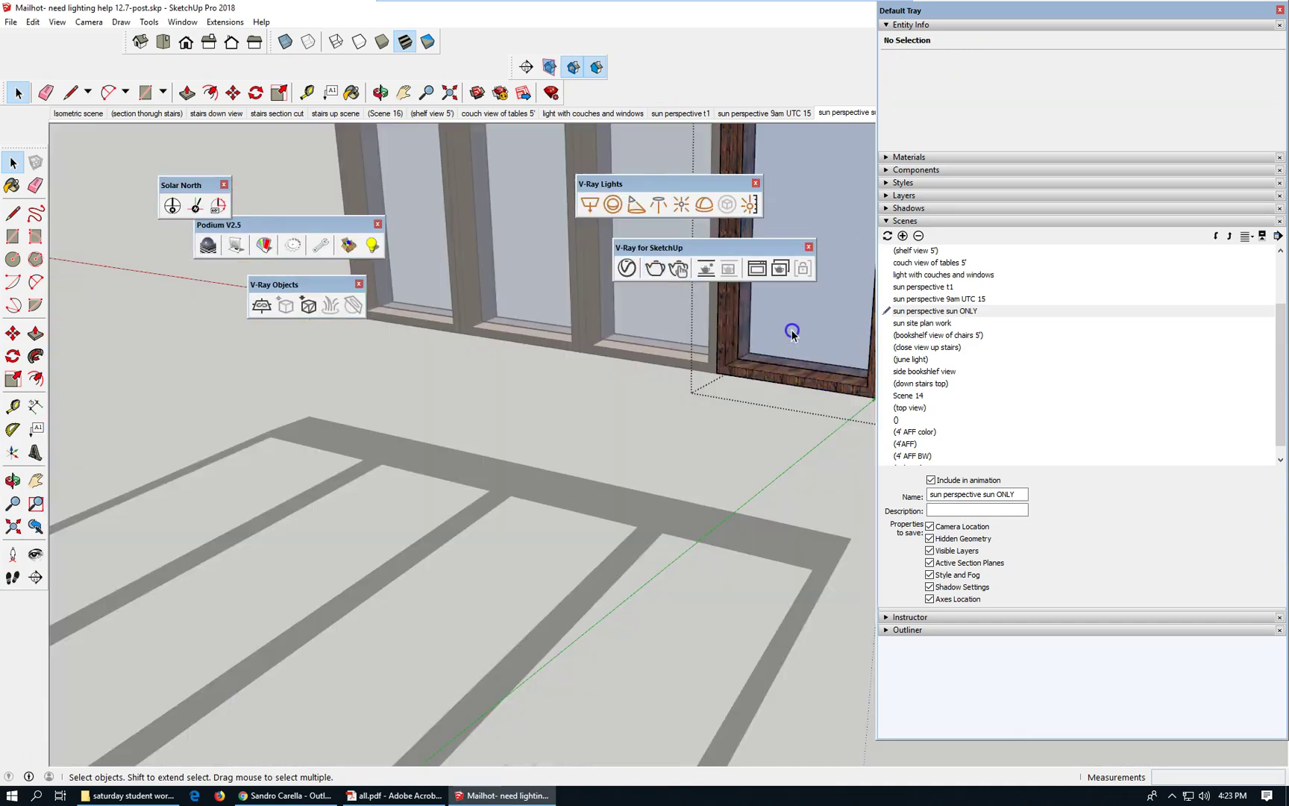
pyautogui.click(792, 335)
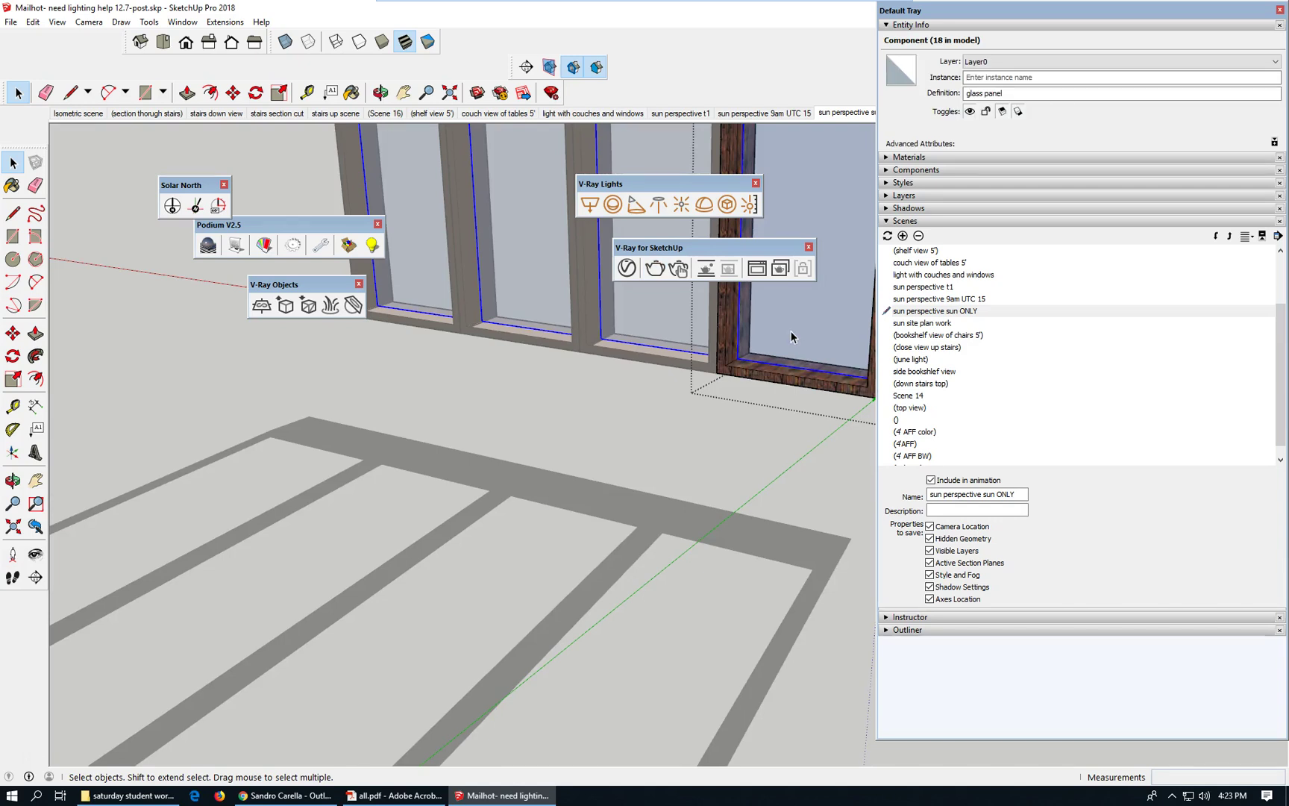
pyautogui.press('Delete')
pyautogui.rightClick(425, 369)
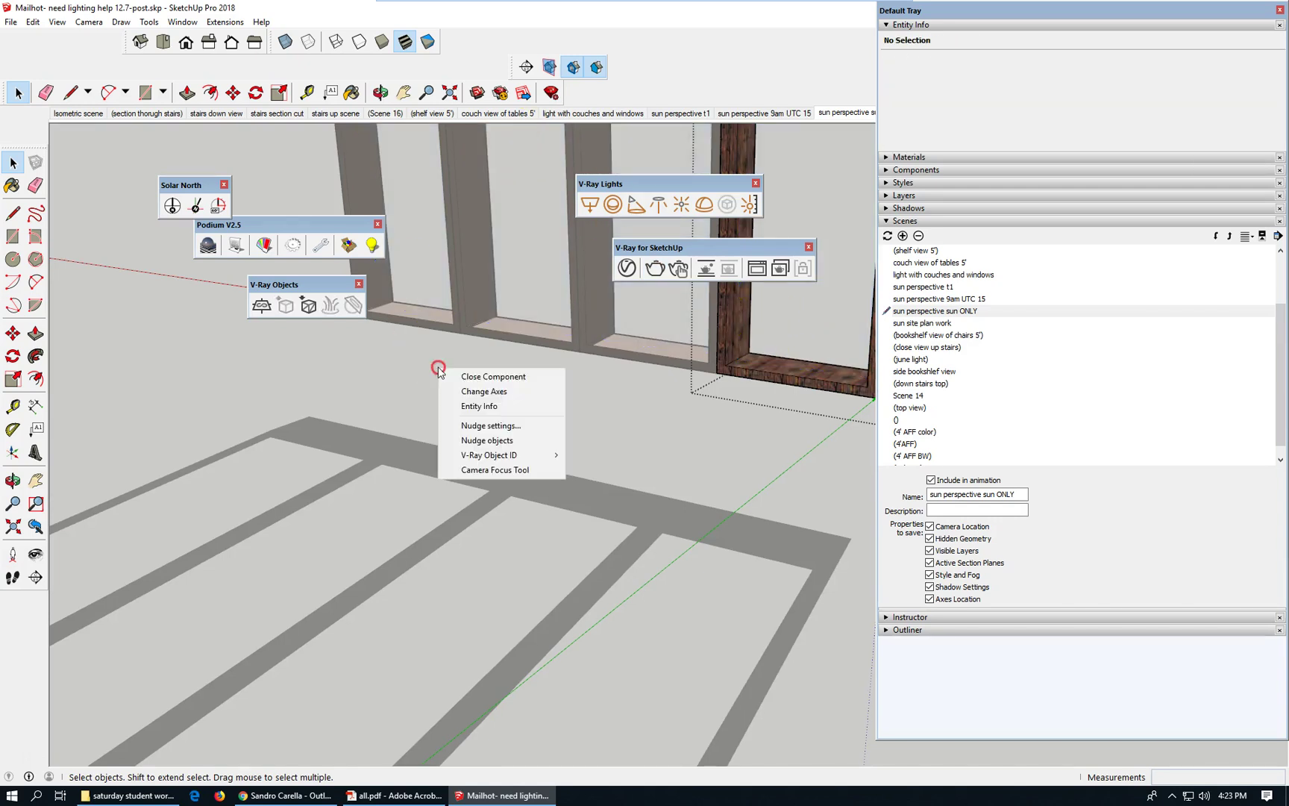
pyautogui.click(508, 376)
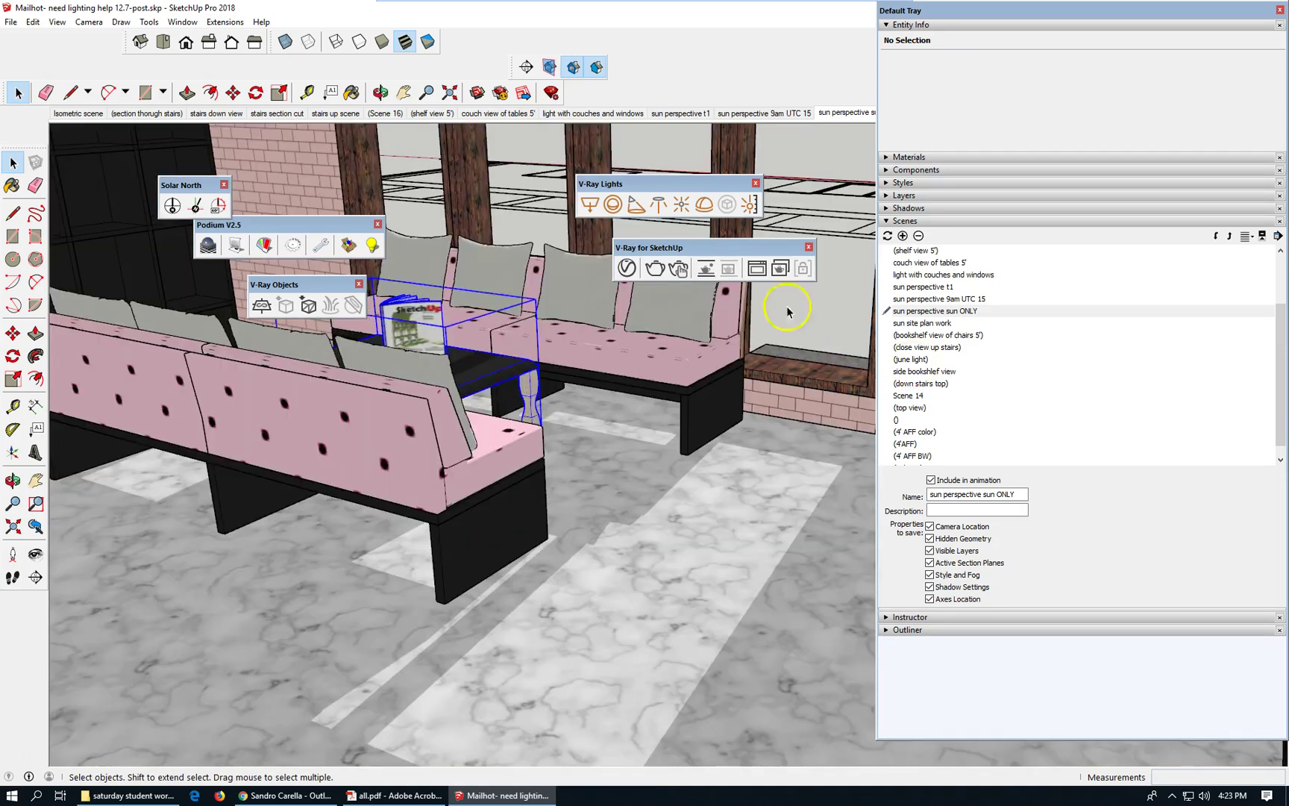
# Step: Render the sun-only scene again with V-Ray and move the Default Tray aside to uncover the glazed door
pyautogui.click(654, 267)
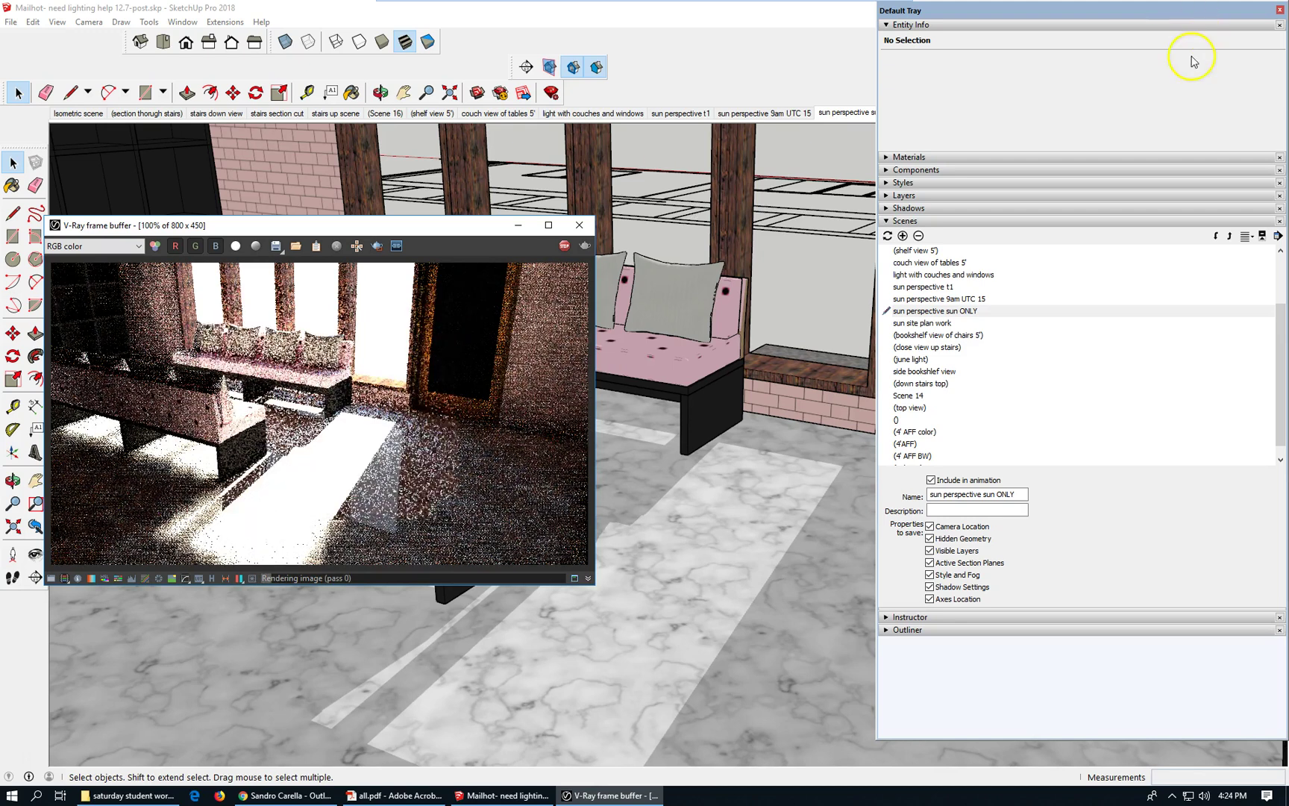
pyautogui.moveTo(989, 7); pyautogui.dragTo(1283, 149)
pyautogui.click(1034, 274)
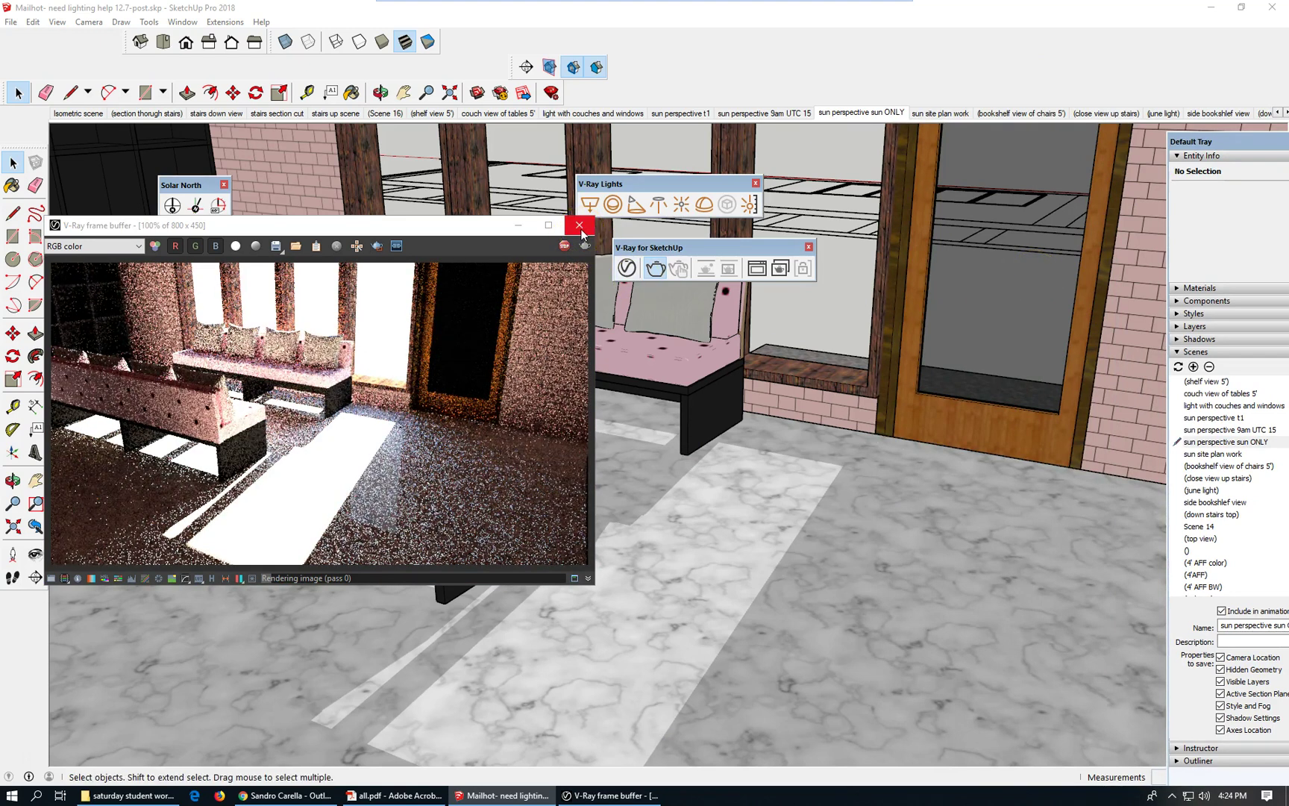
# Step: Open the glazed door's nested frame and leaf components and delete the glass panel from the door leaf
pyautogui.click(944, 270)
pyautogui.click(994, 267)
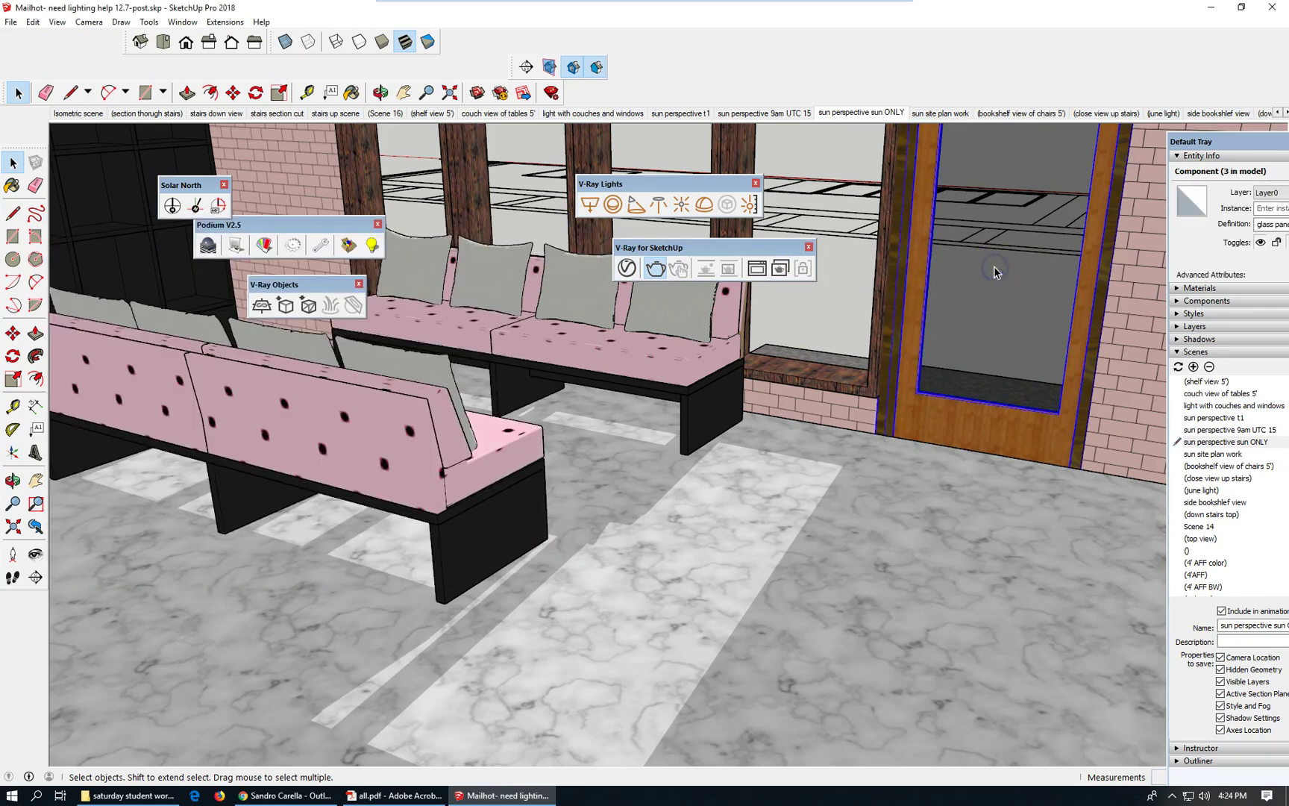
pyautogui.doubleClick(993, 266)
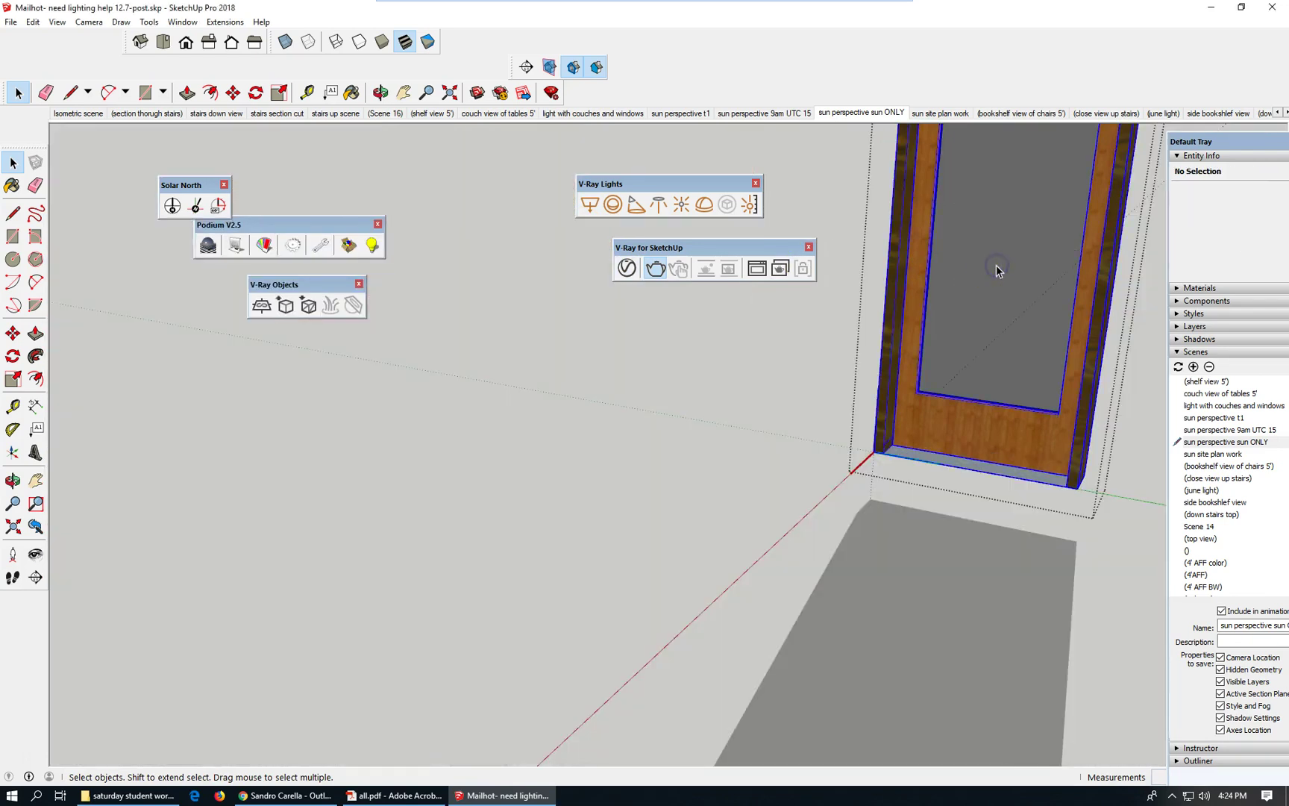
pyautogui.click(996, 265)
pyautogui.click(957, 257)
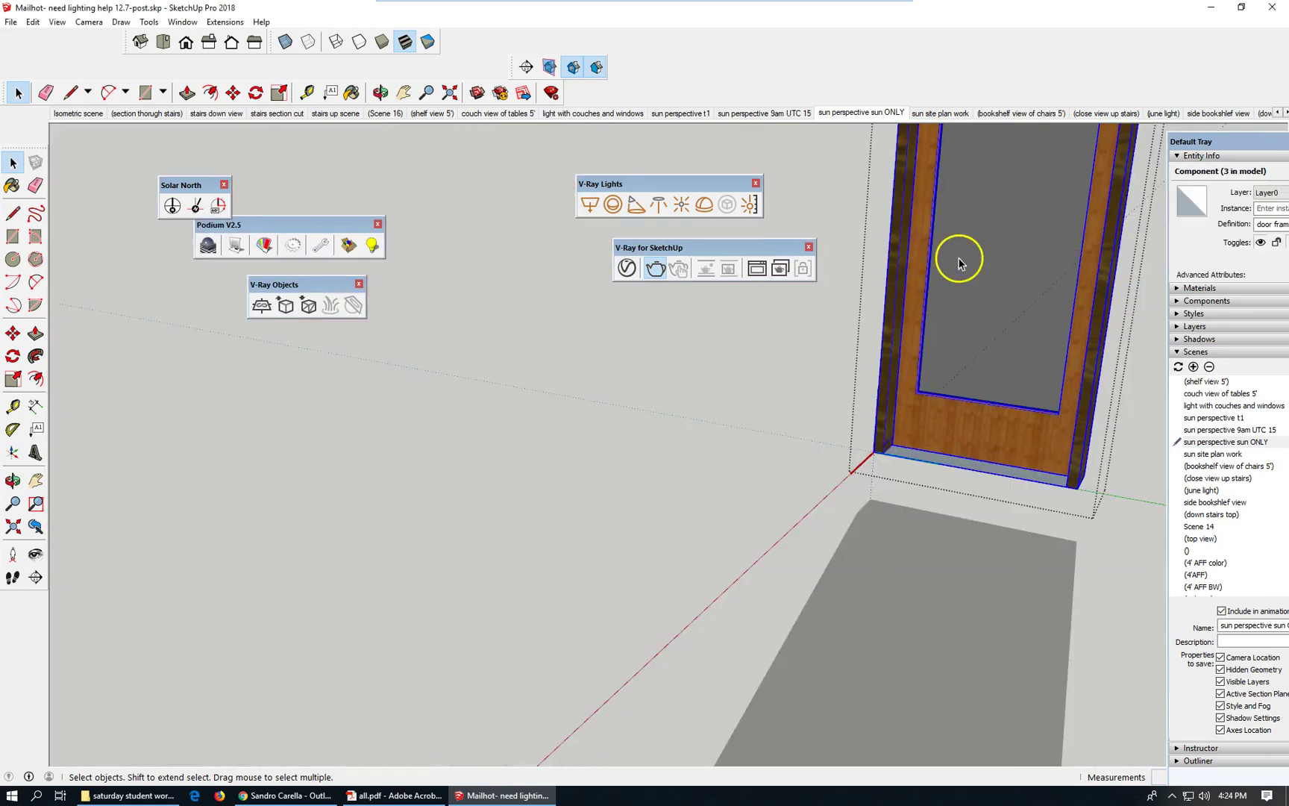
pyautogui.doubleClick(1005, 256)
pyautogui.click(1005, 254)
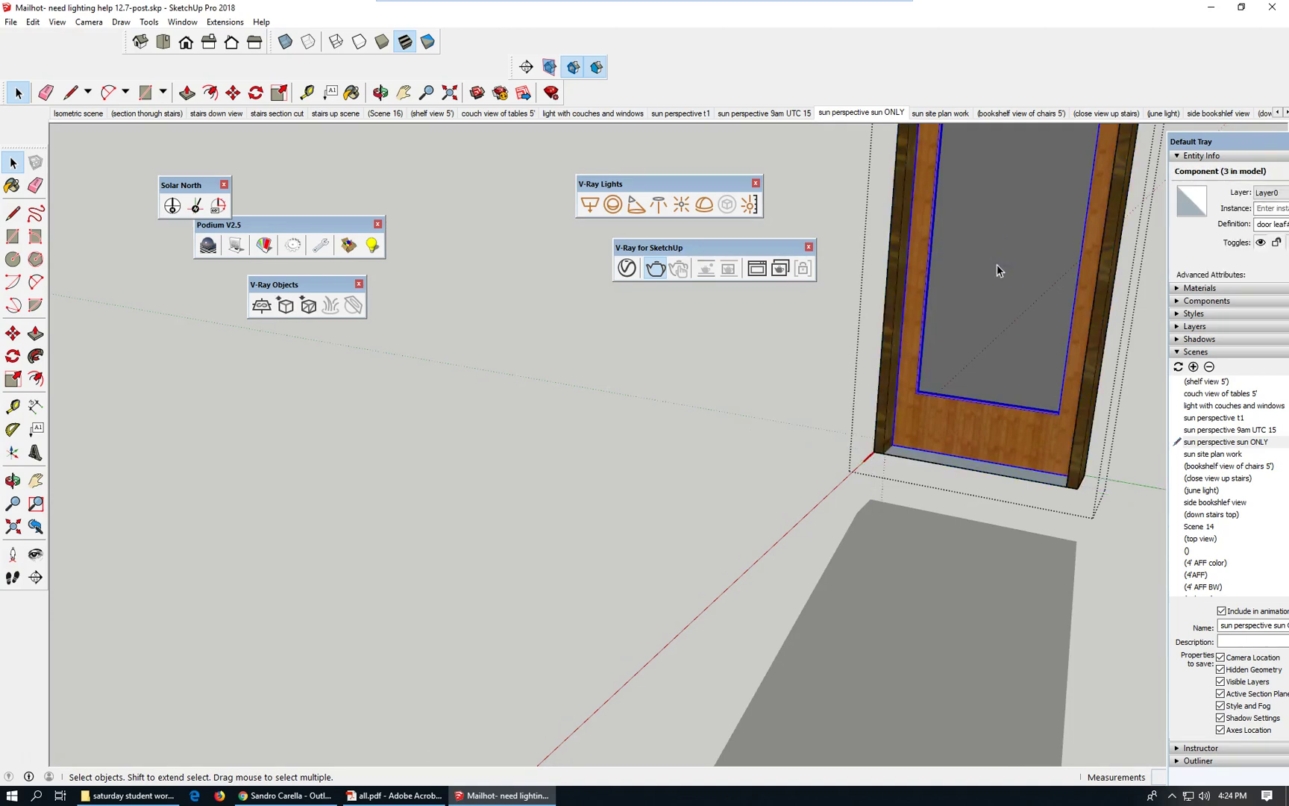
pyautogui.doubleClick(1010, 265)
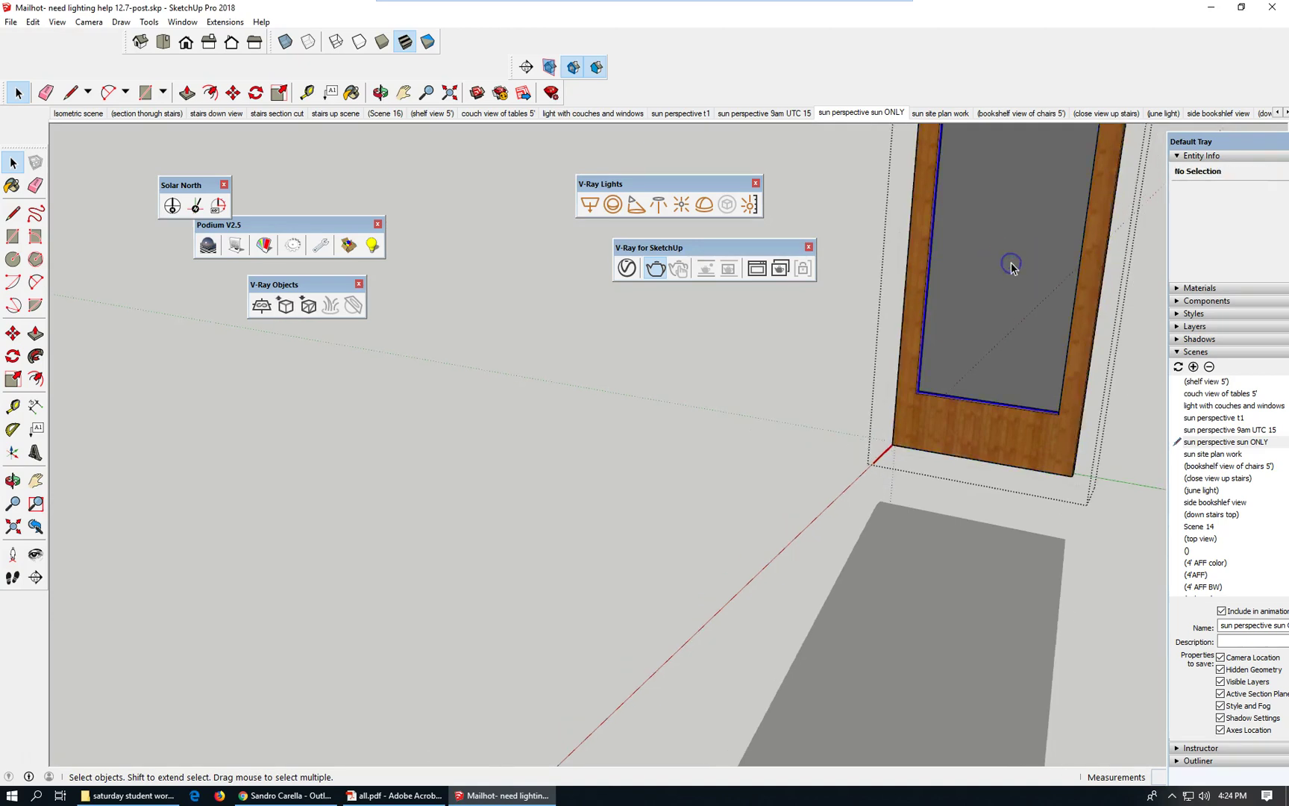
pyautogui.click(1011, 267)
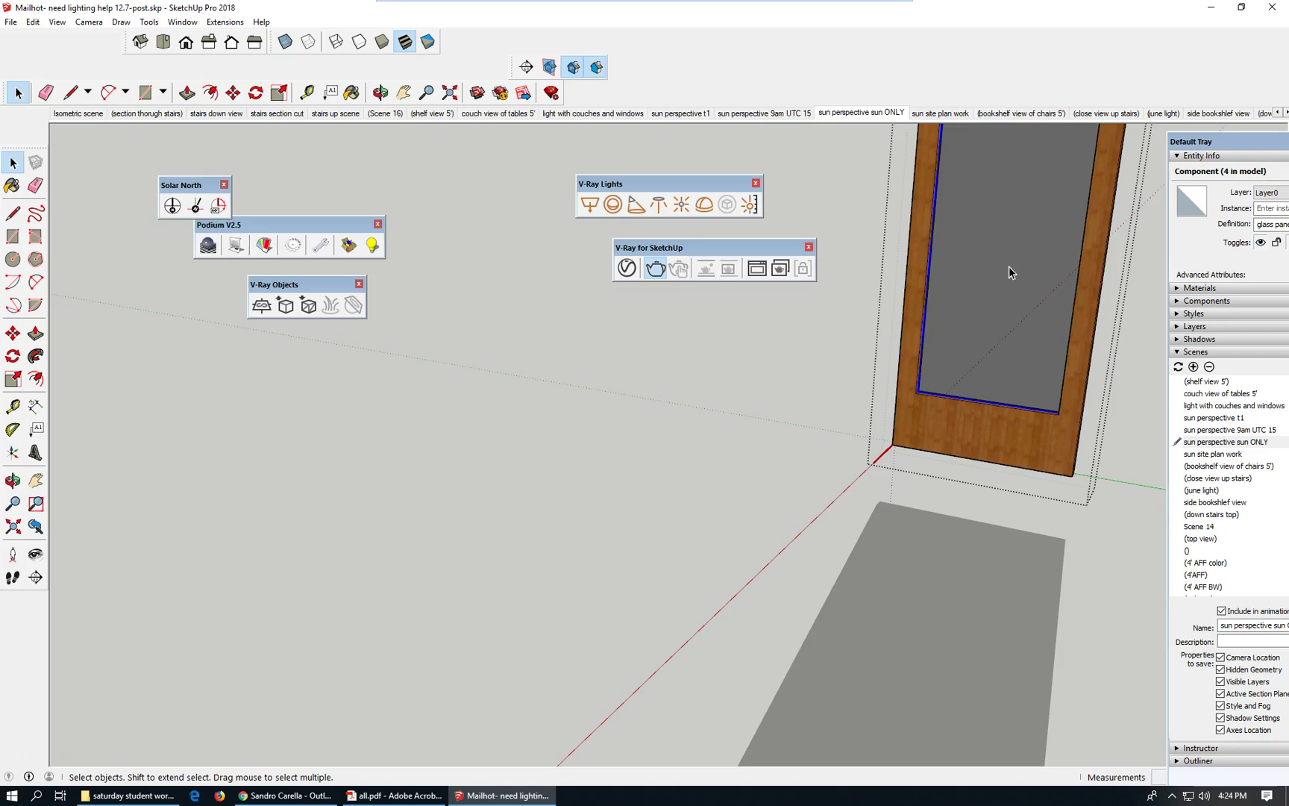
pyautogui.press('Delete')
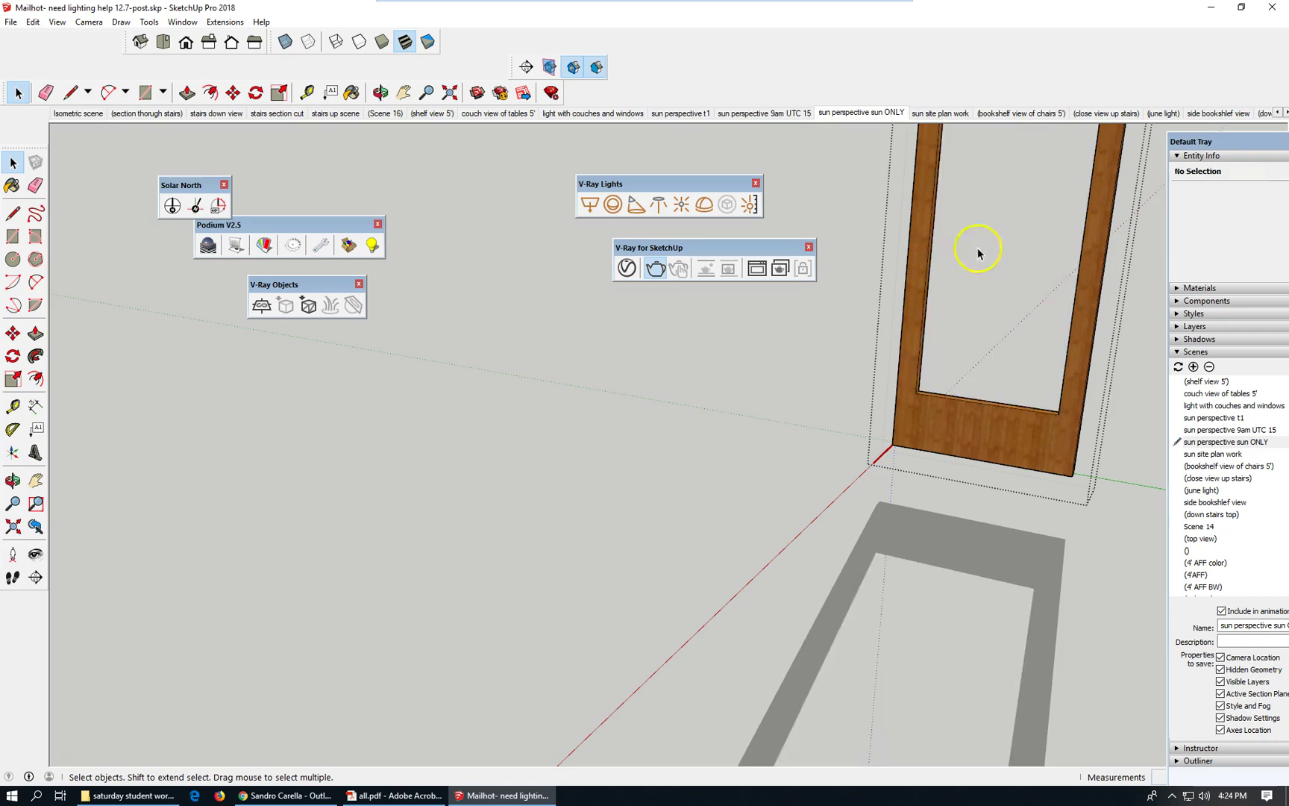
# Step: Close the nested door leaf and frame components to return to the full interior model
pyautogui.rightClick(395, 248)
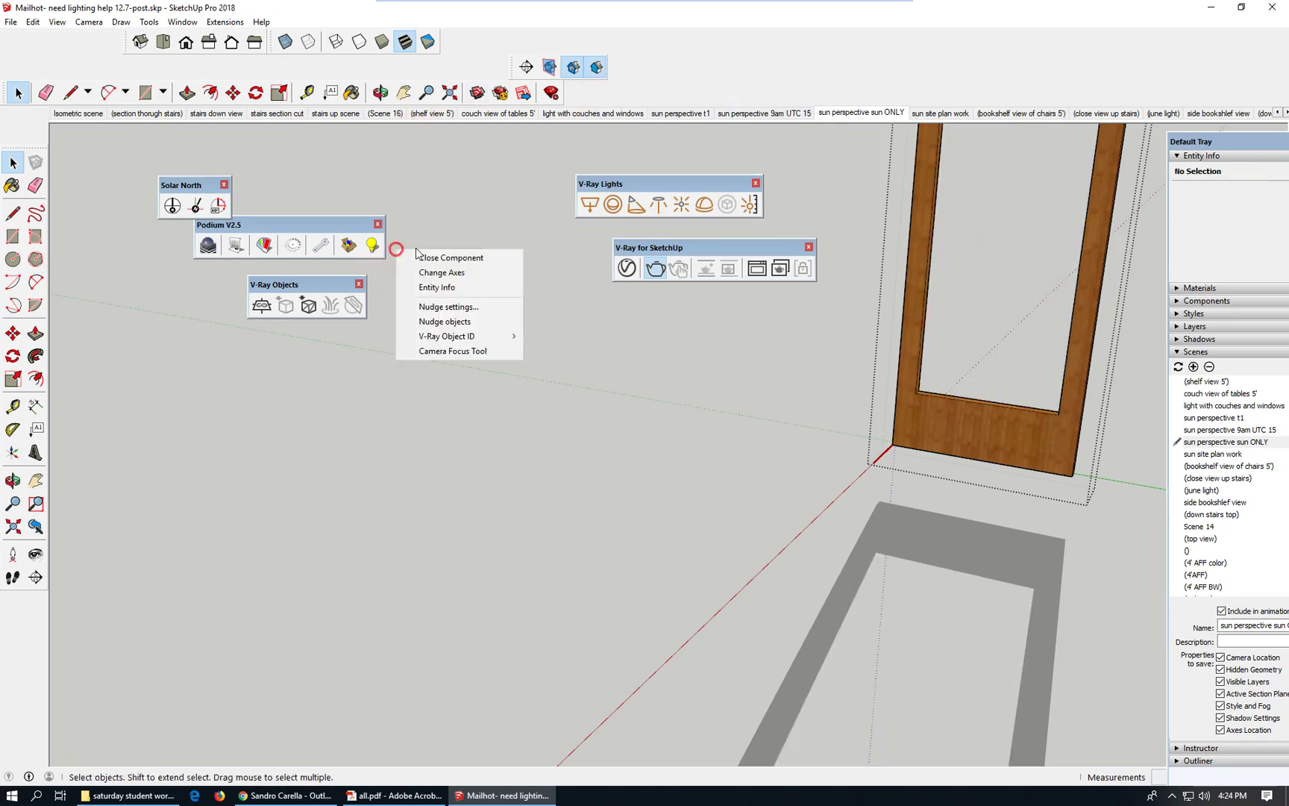
pyautogui.click(487, 258)
pyautogui.rightClick(607, 423)
pyautogui.click(712, 426)
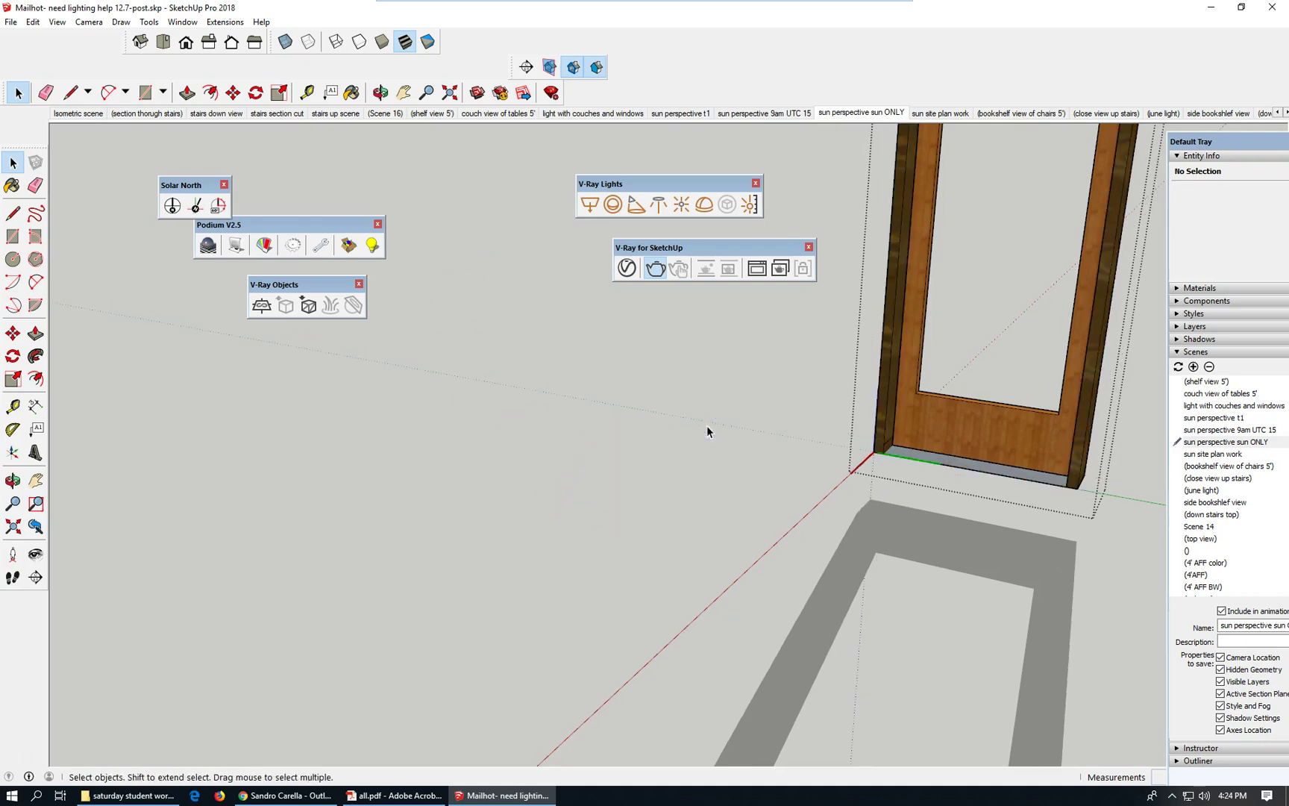
pyautogui.rightClick(706, 425)
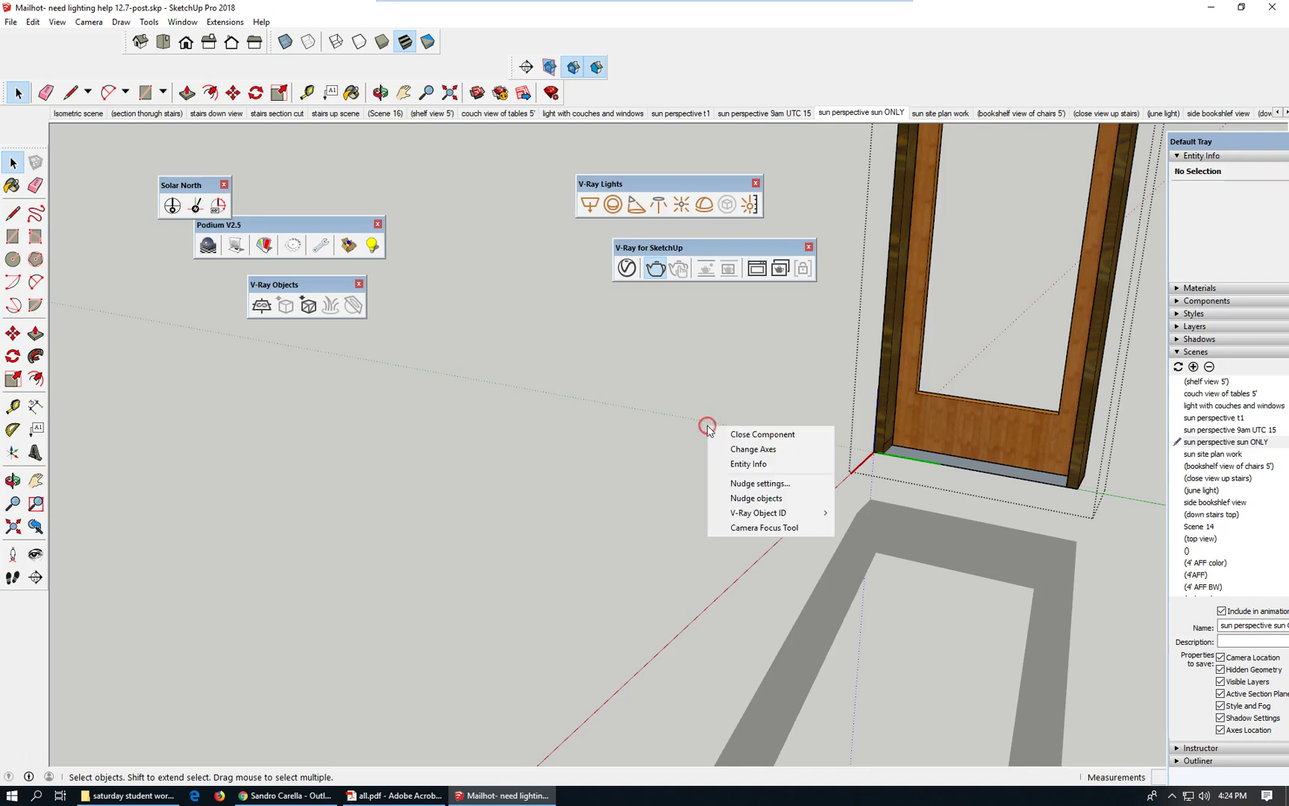
pyautogui.click(744, 433)
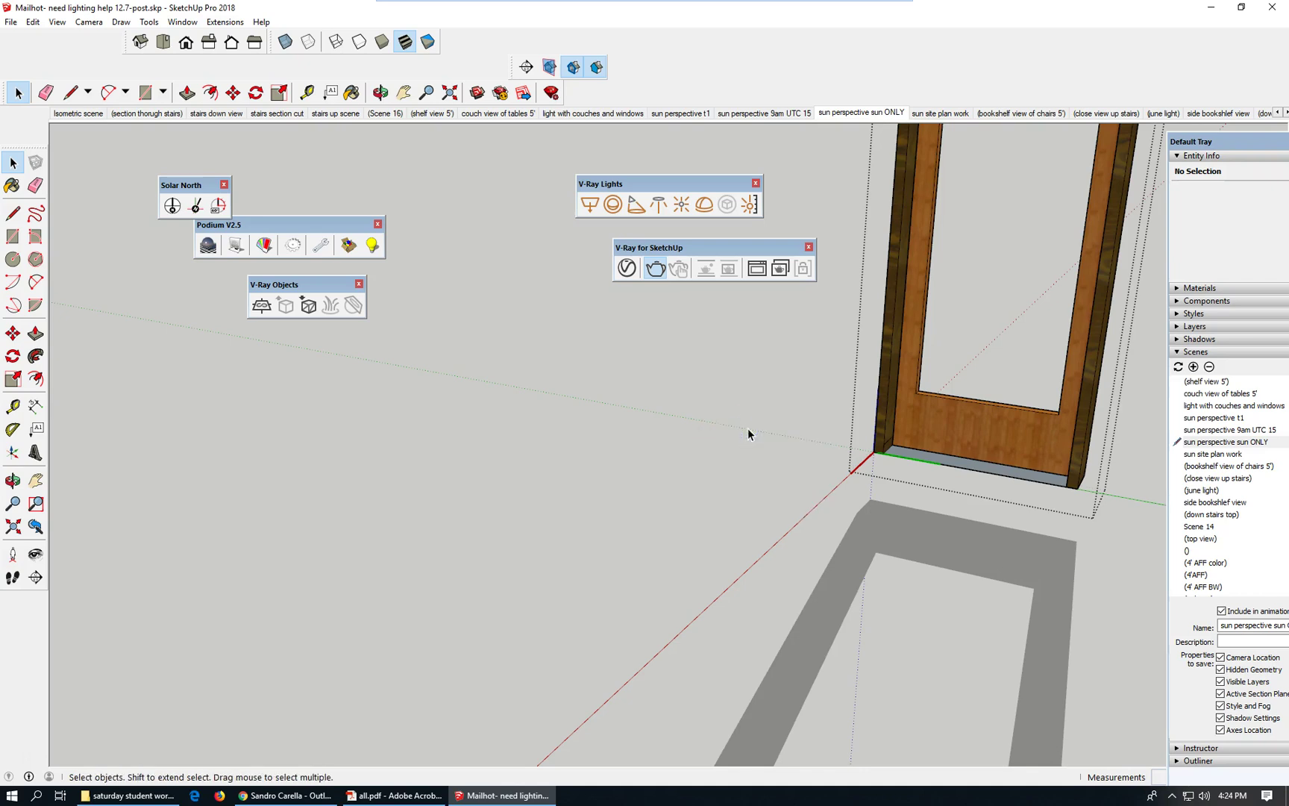
pyautogui.rightClick(709, 378)
pyautogui.click(622, 459)
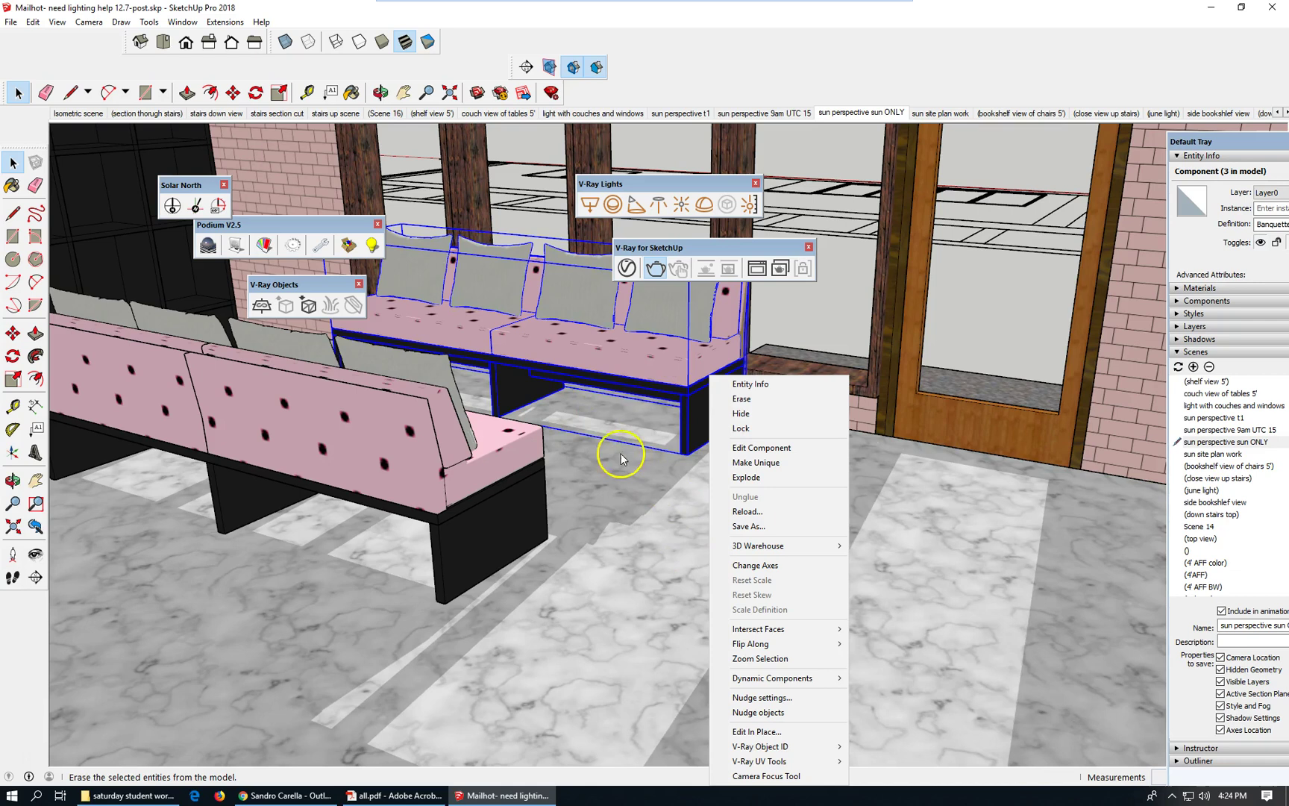
pyautogui.click(15, 165)
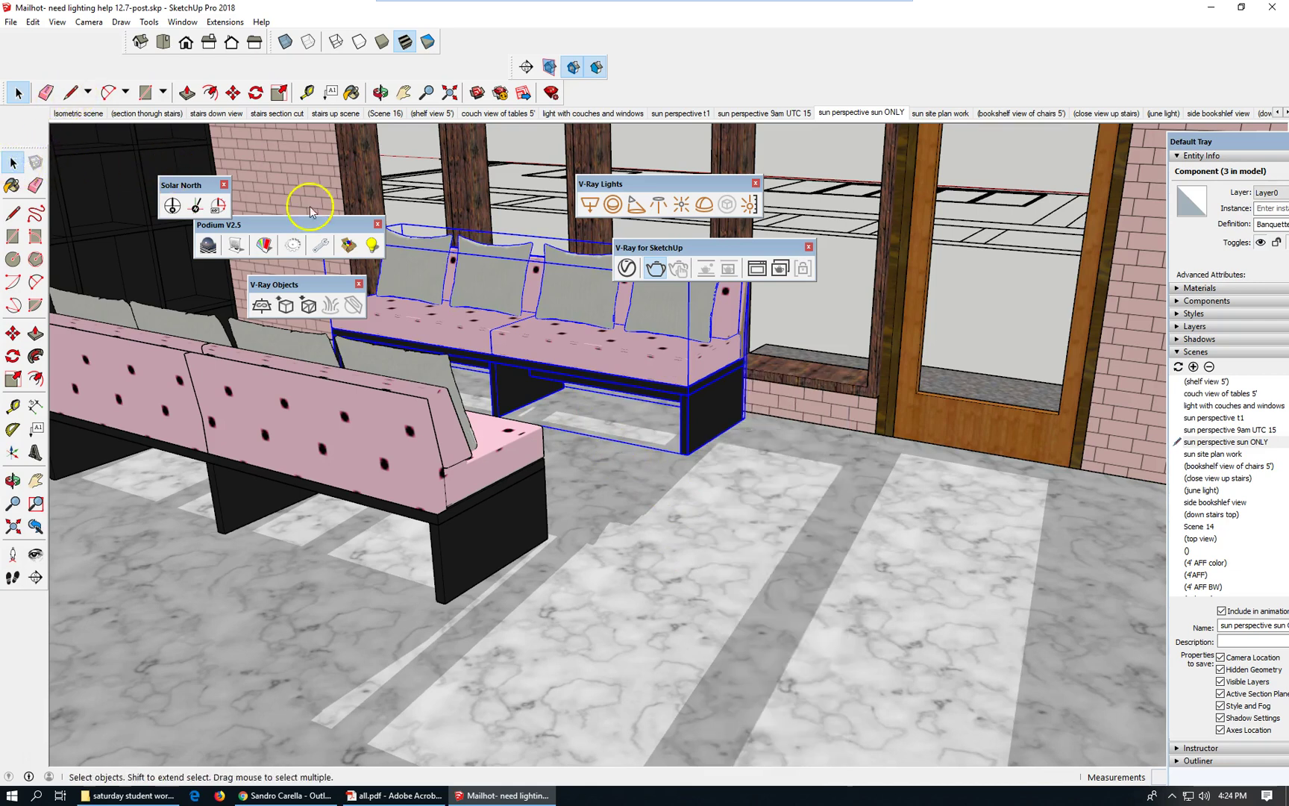
# Step: Save the model and render the sun-only scene again with V-Ray, moving the frame buffer toward the middle of the view
pyautogui.click(669, 274)
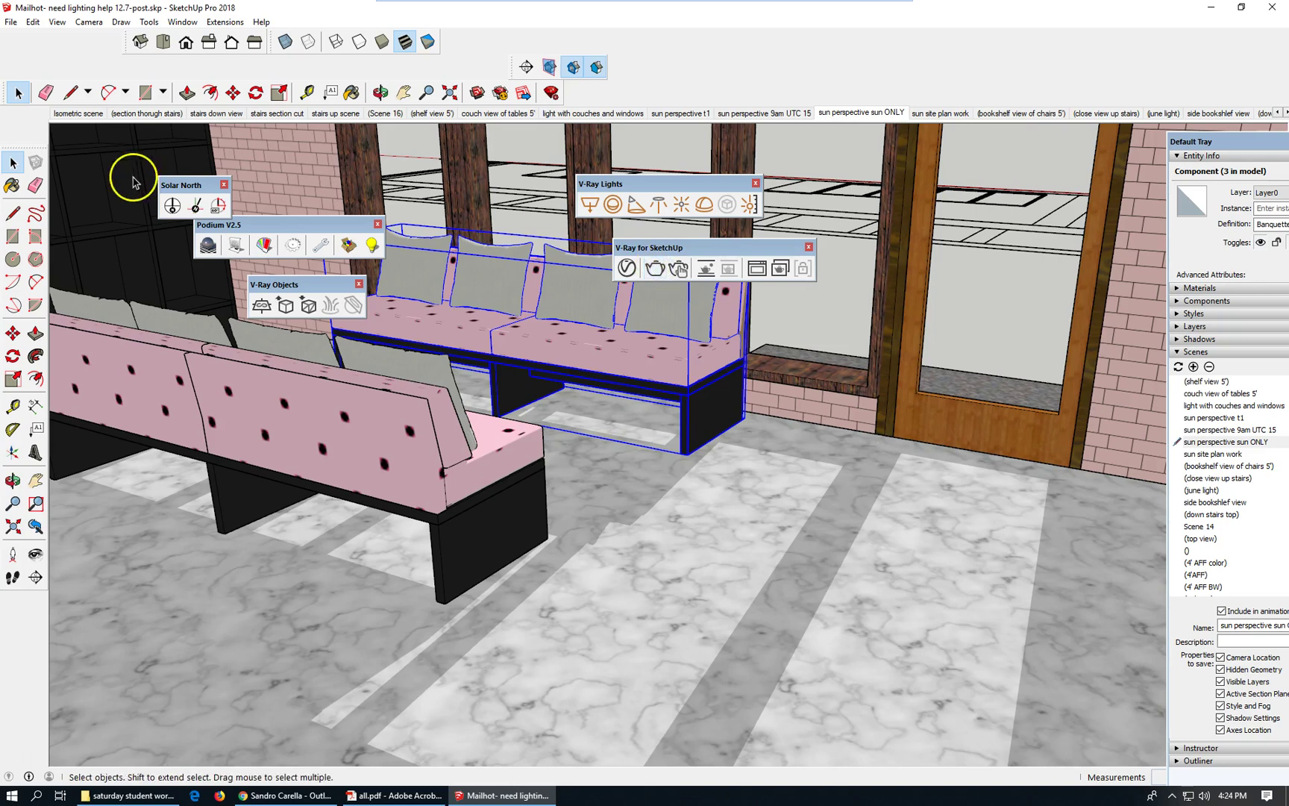
pyautogui.click(11, 23)
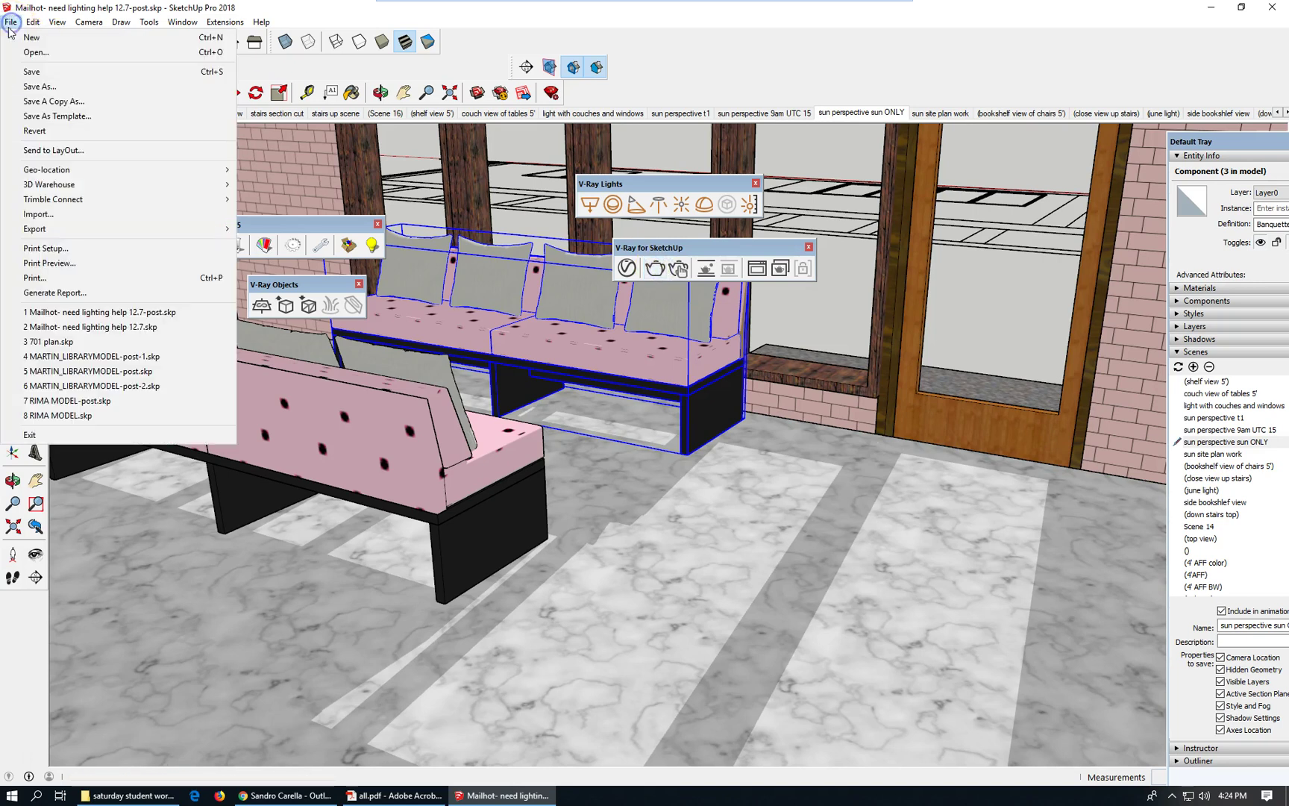
pyautogui.click(60, 72)
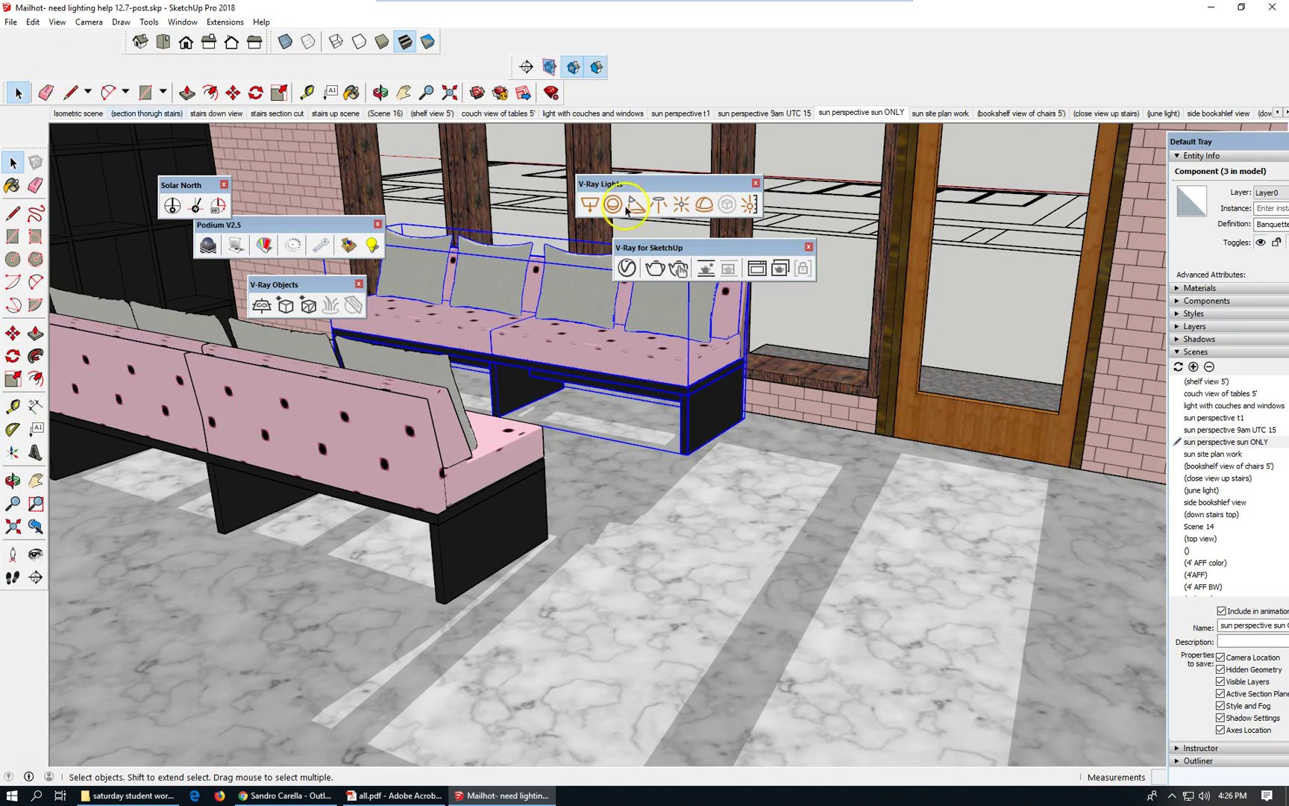
pyautogui.click(656, 271)
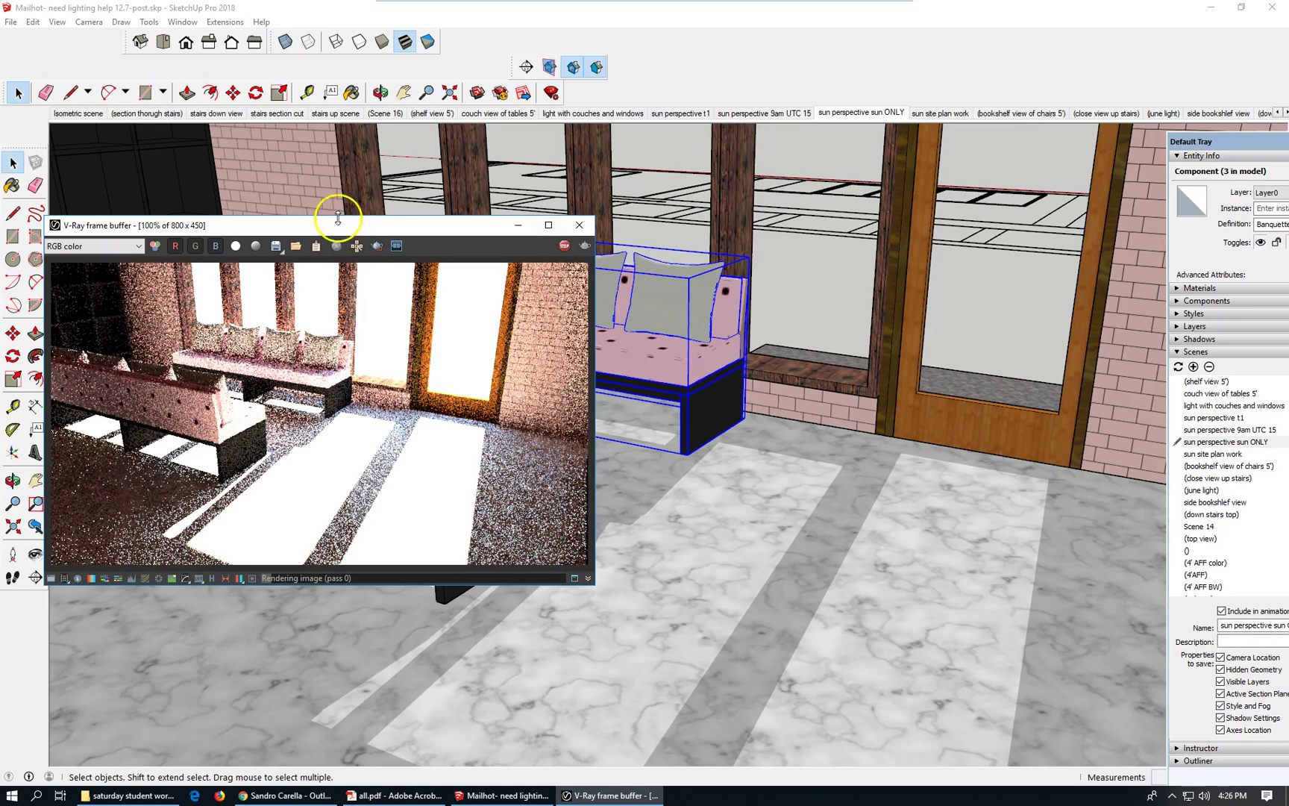
pyautogui.moveTo(351, 226); pyautogui.dragTo(506, 288)
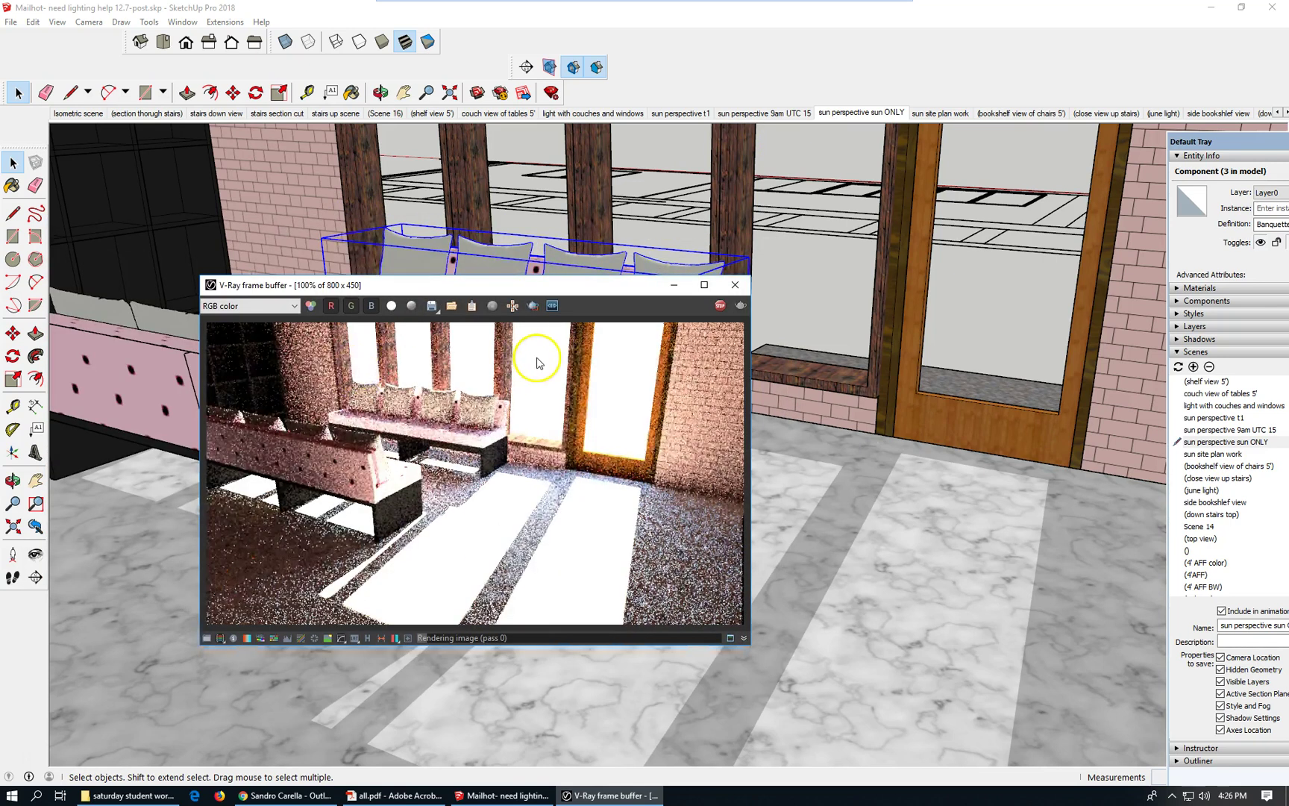
# Step: Check the light list in the V-Ray Asset Editor, then close the editor and the frame buffer
pyautogui.click(699, 65)
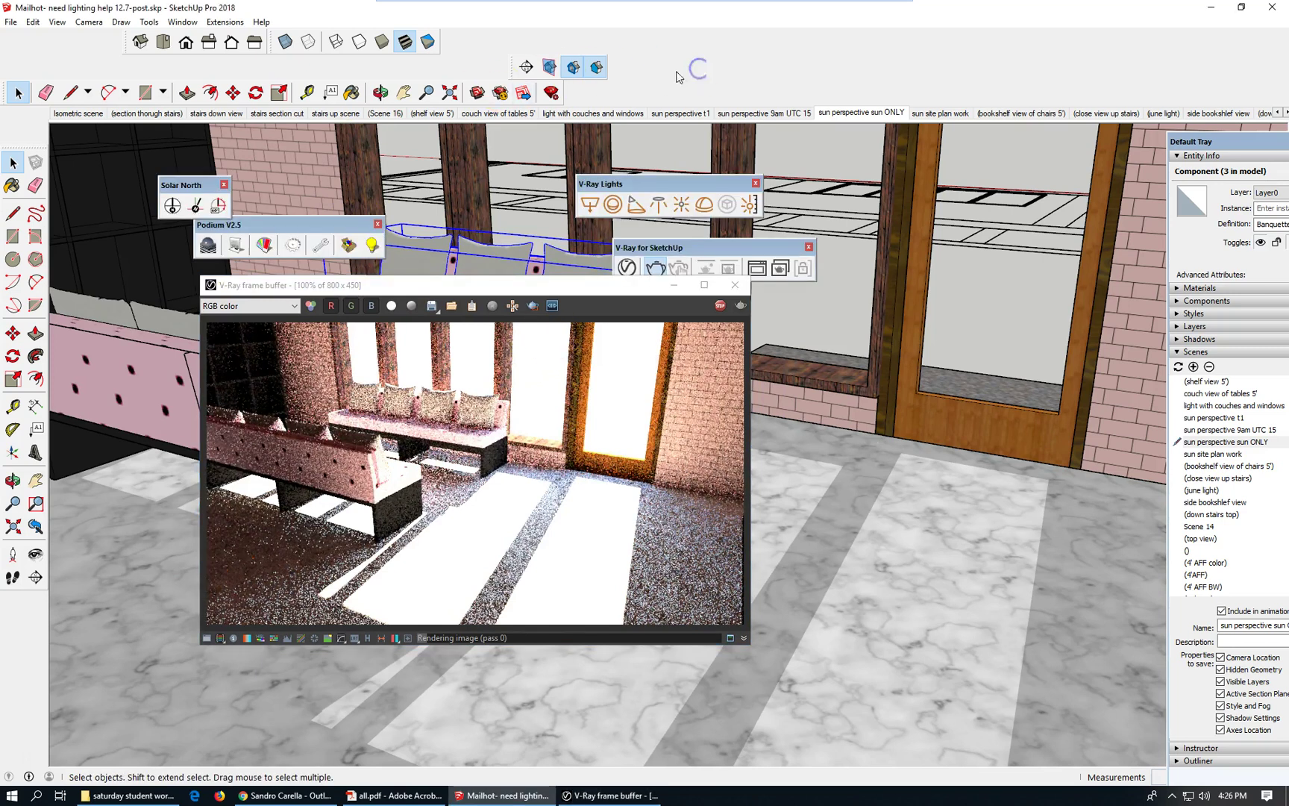
pyautogui.click(629, 268)
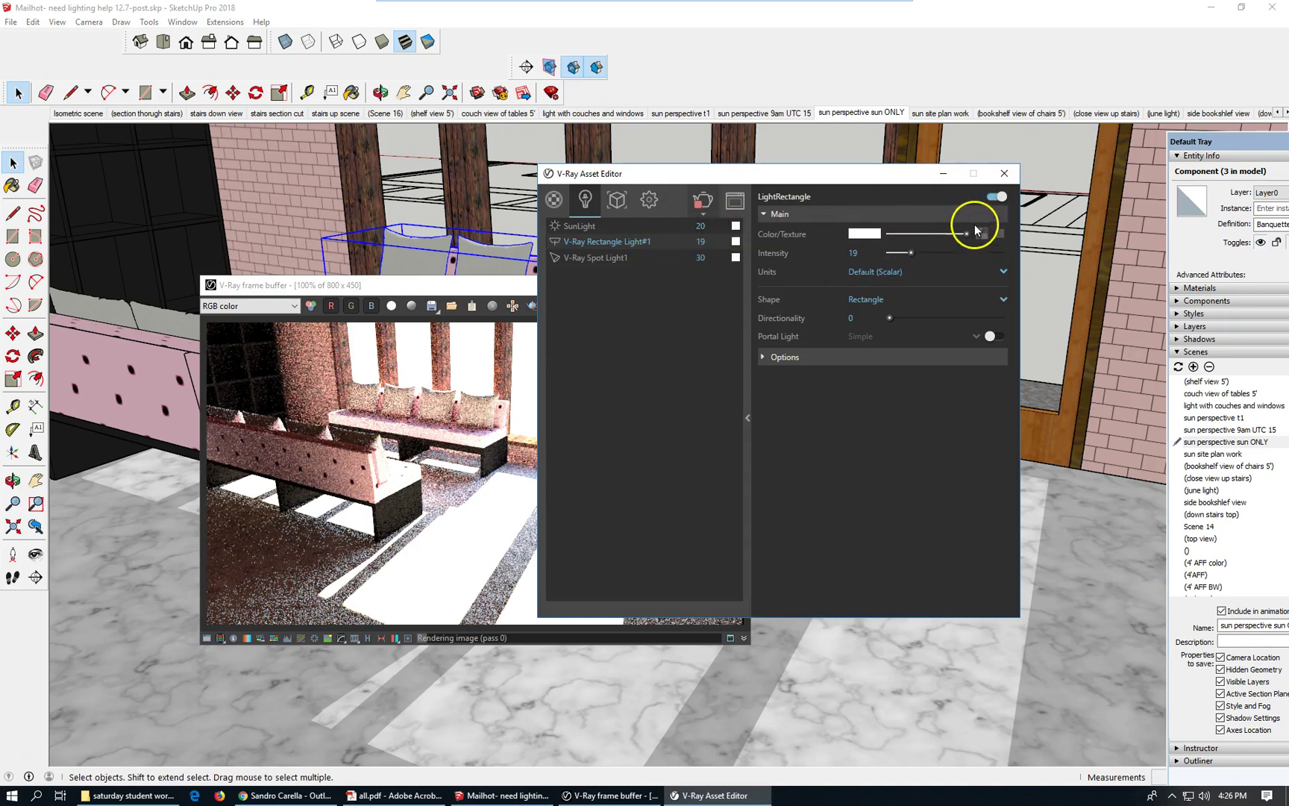
pyautogui.click(1003, 176)
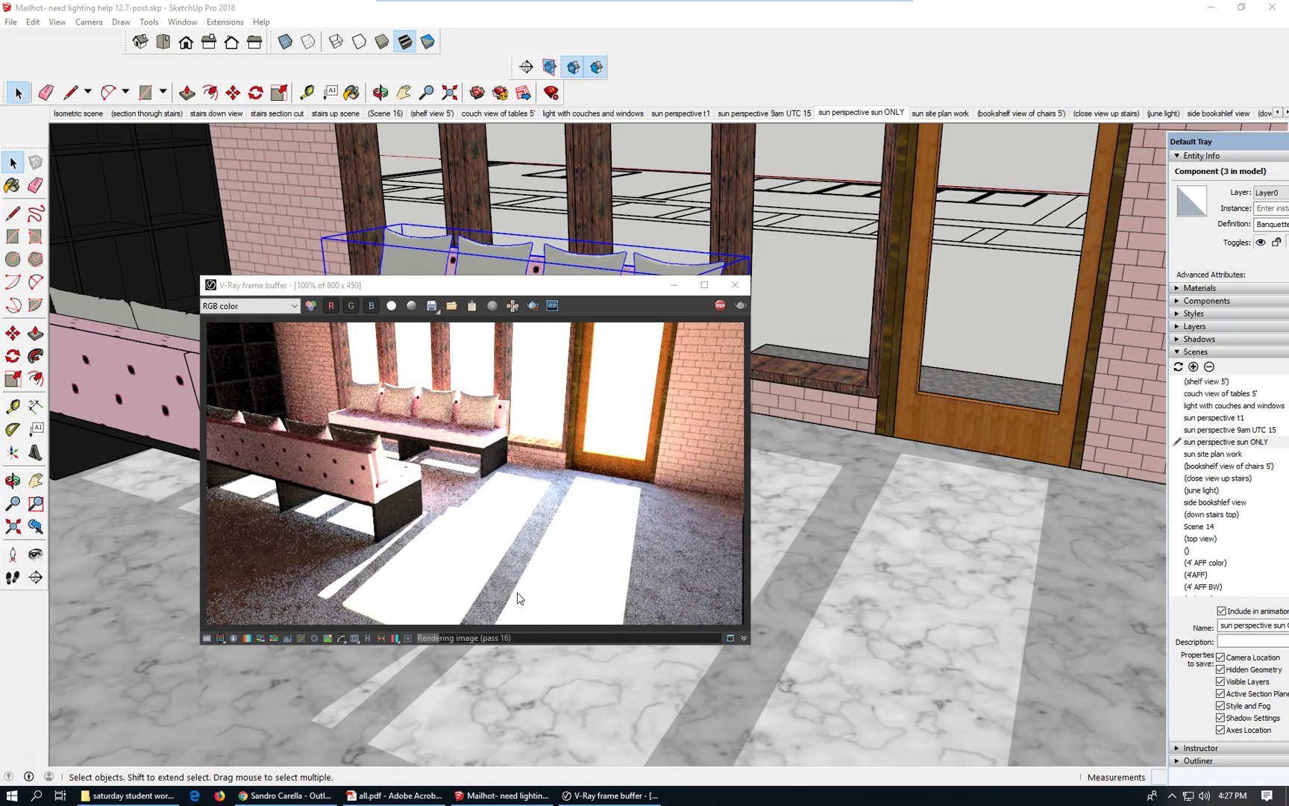
pyautogui.click(734, 285)
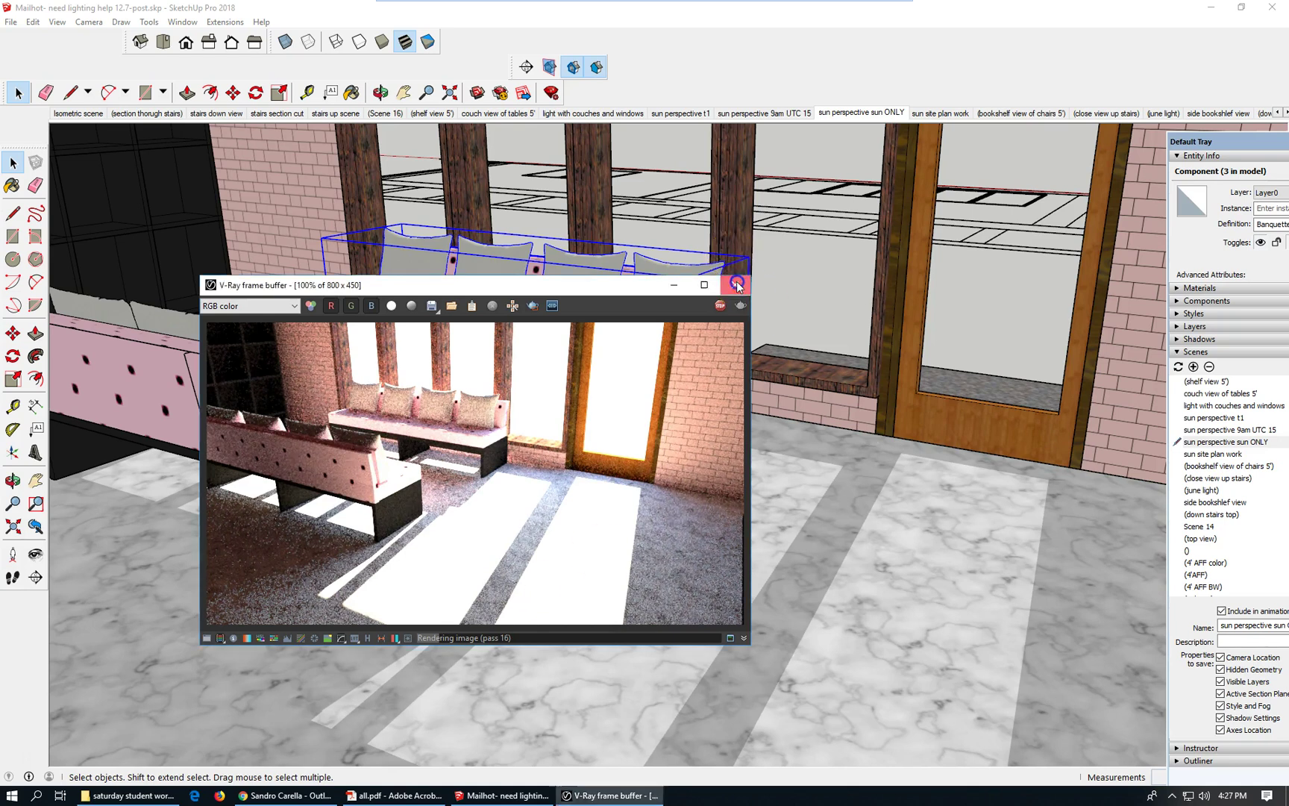
# Step: Open the wooden window frame component beside the door for editing and move the V-Ray toolbars away from it
pyautogui.click(819, 383)
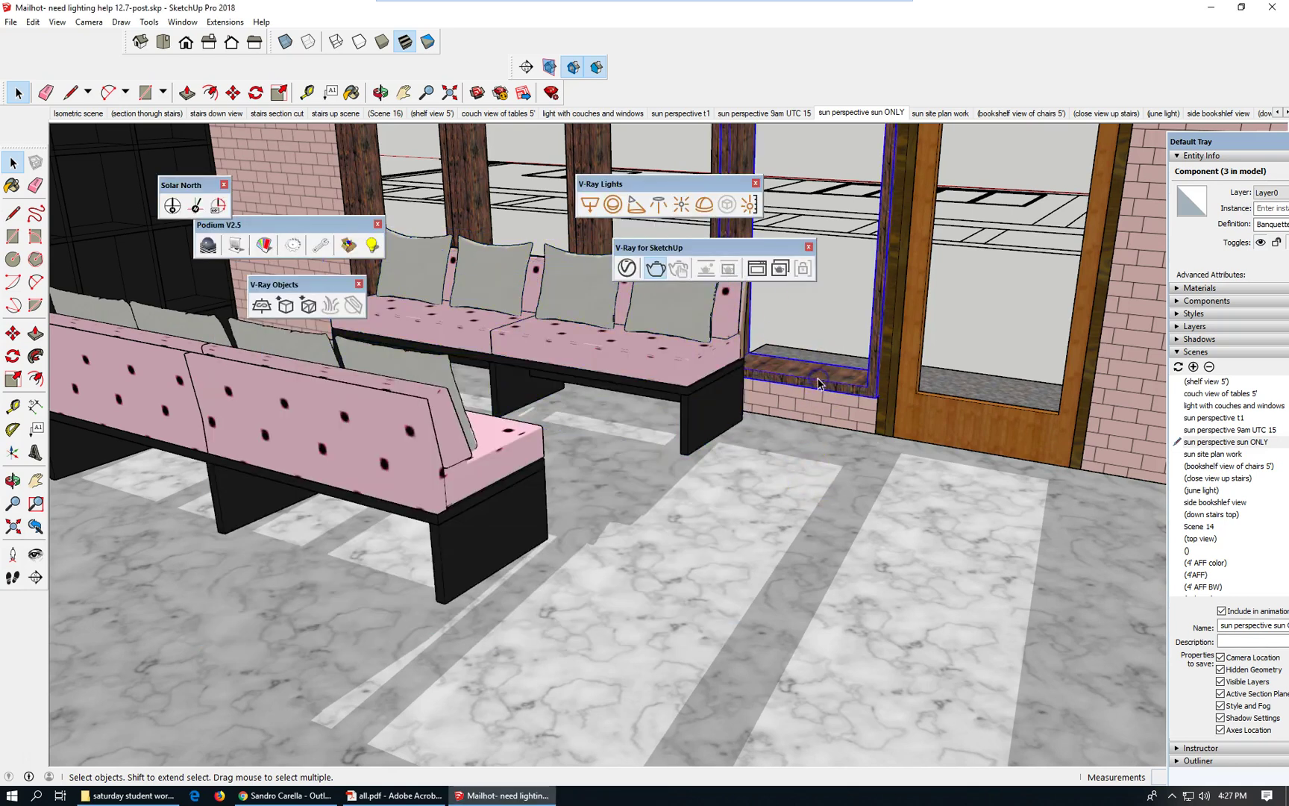
pyautogui.doubleClick(818, 383)
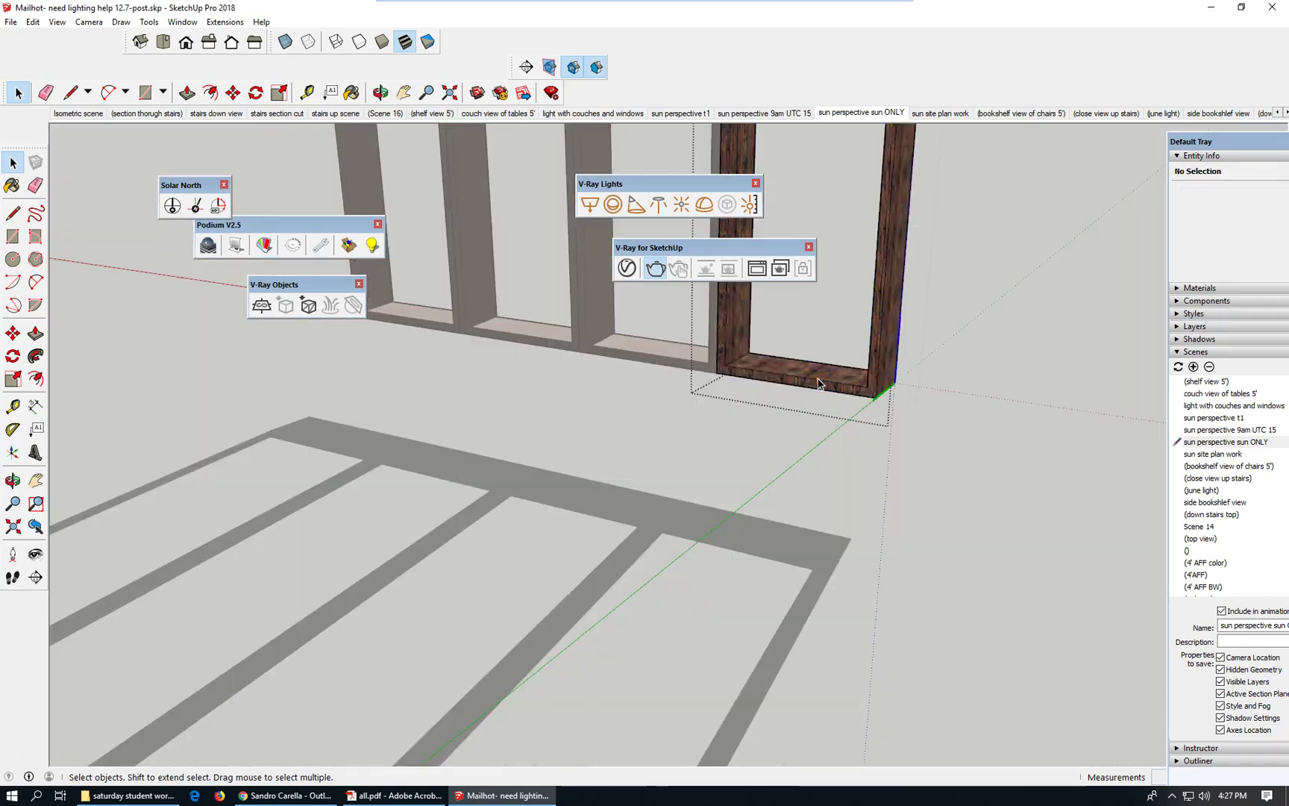
pyautogui.moveTo(719, 245); pyautogui.dragTo(434, 284)
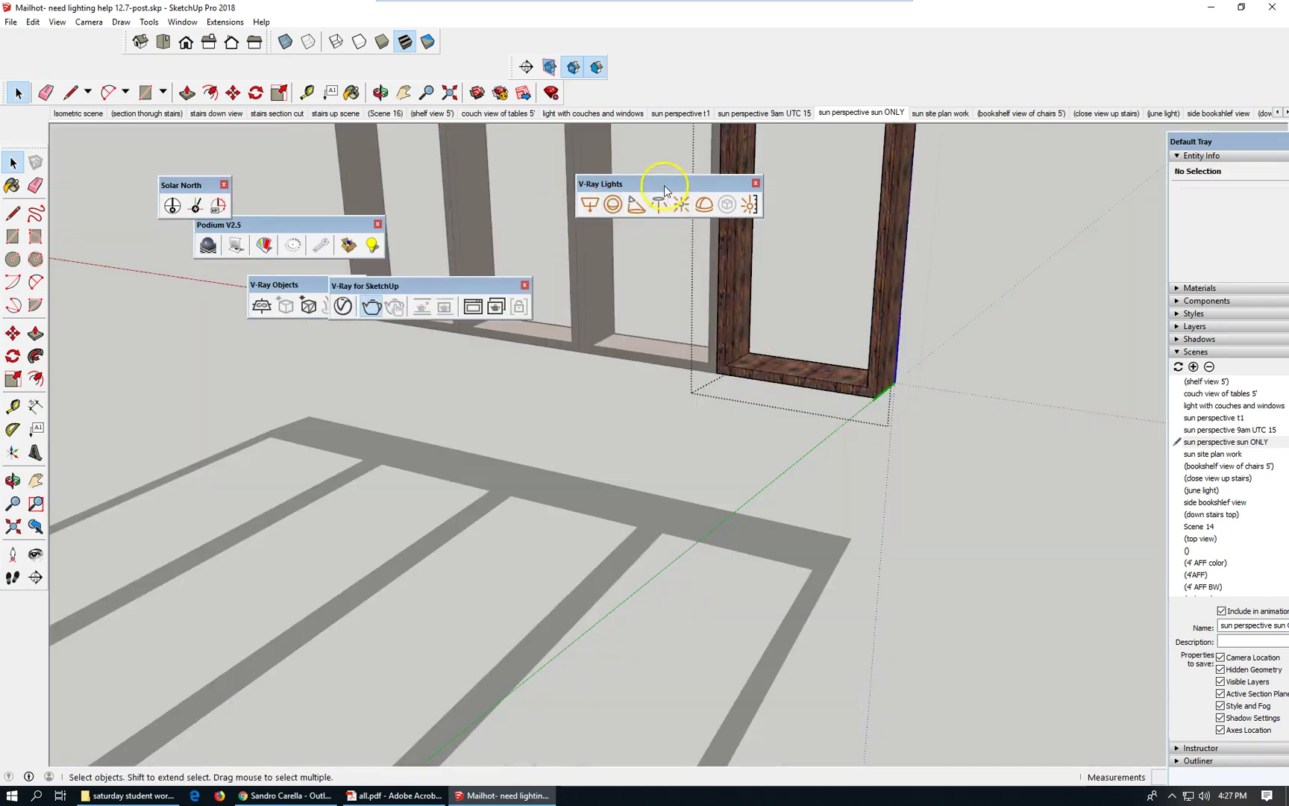
pyautogui.moveTo(664, 185); pyautogui.dragTo(389, 149)
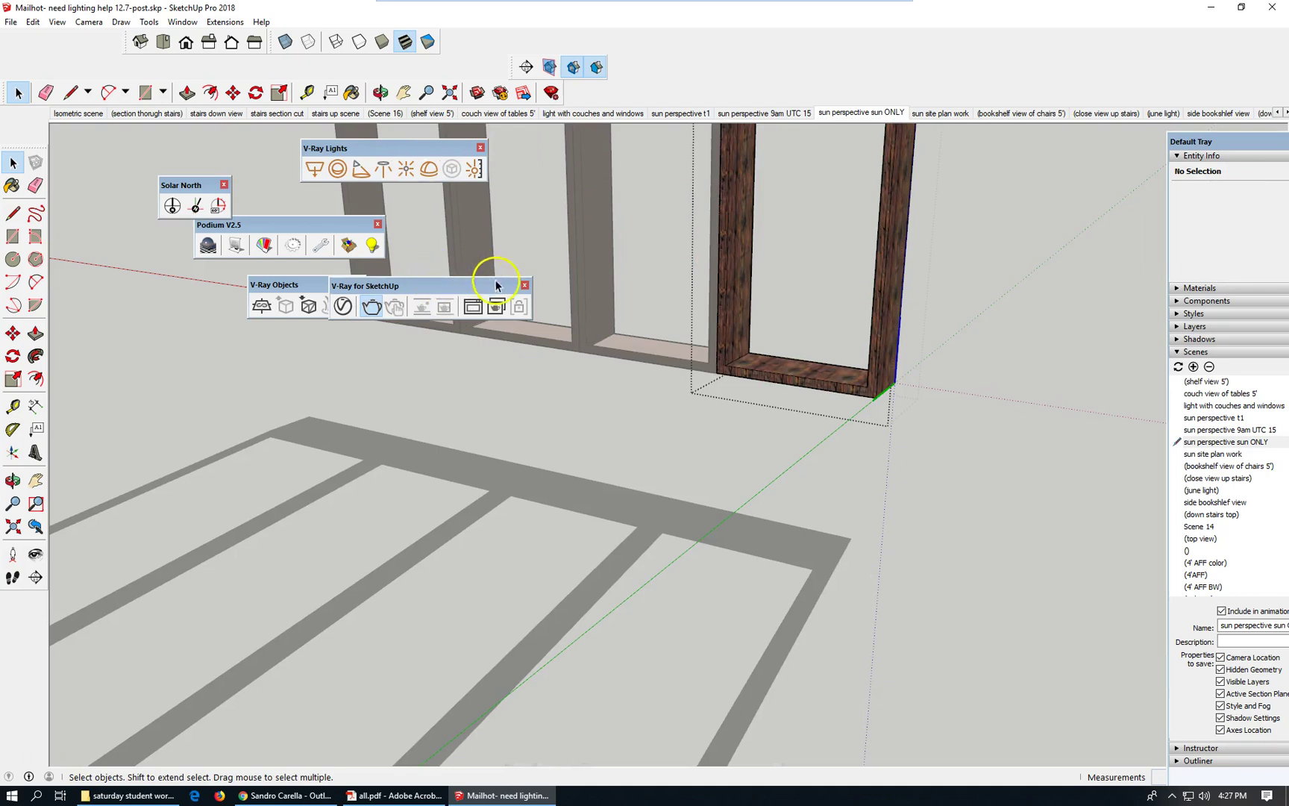
pyautogui.scroll(-2, 696, 507)
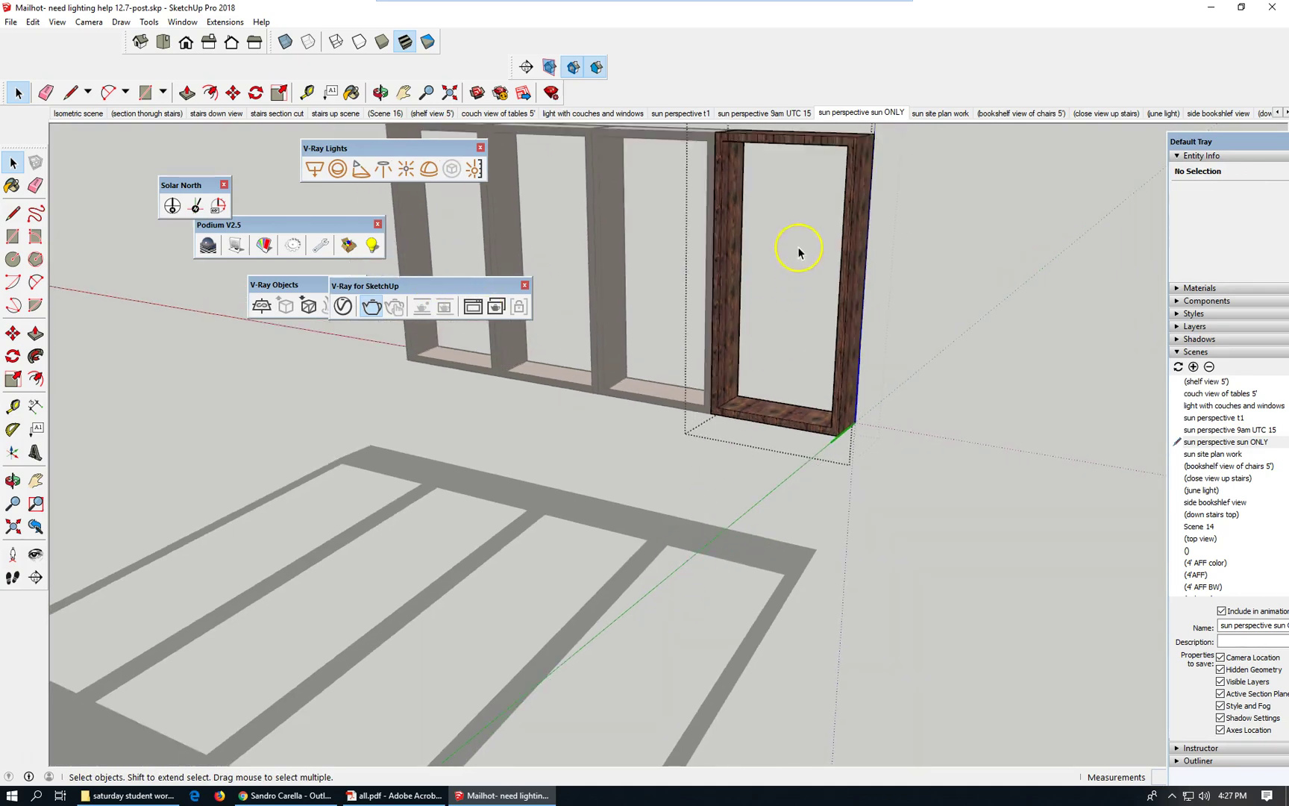
pyautogui.scroll(1, 776, 144)
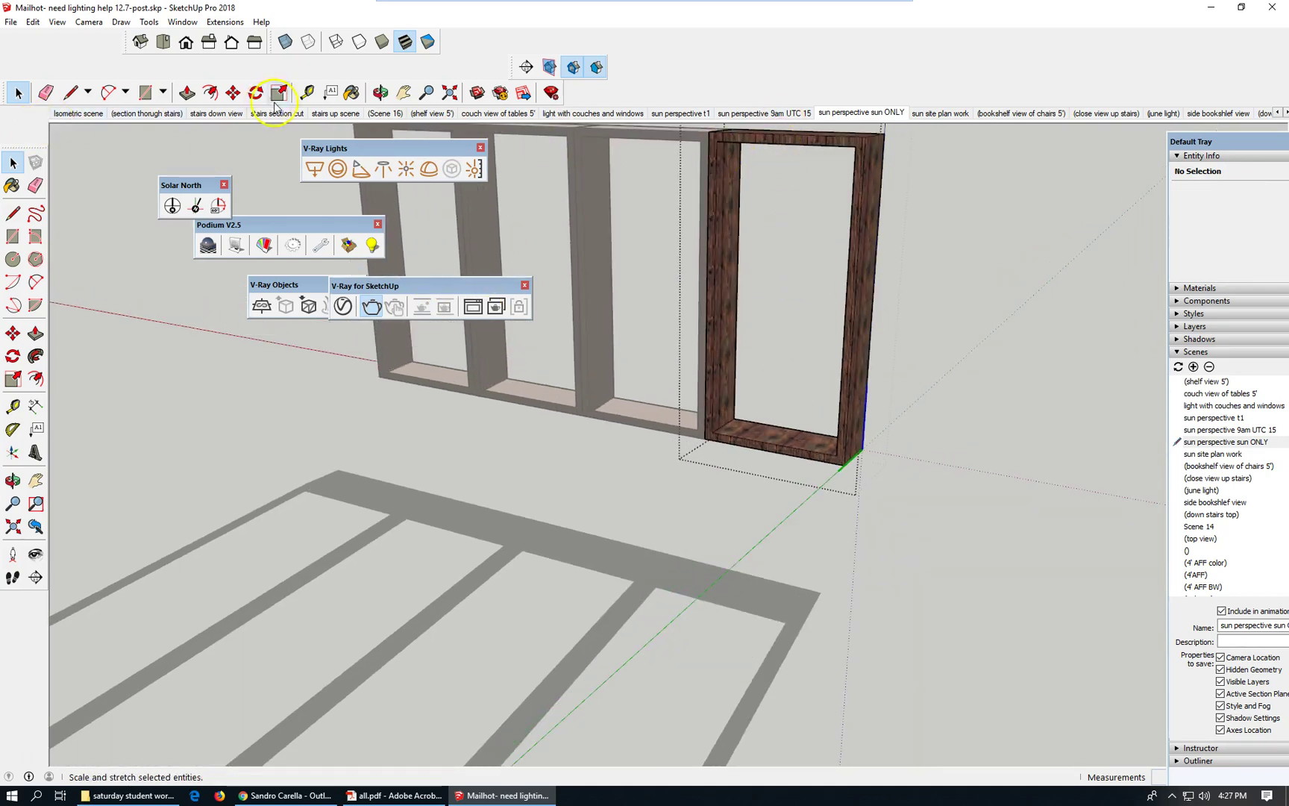
# Step: Draw a rectangle across the window frame so that a face fills its opening
pyautogui.click(145, 94)
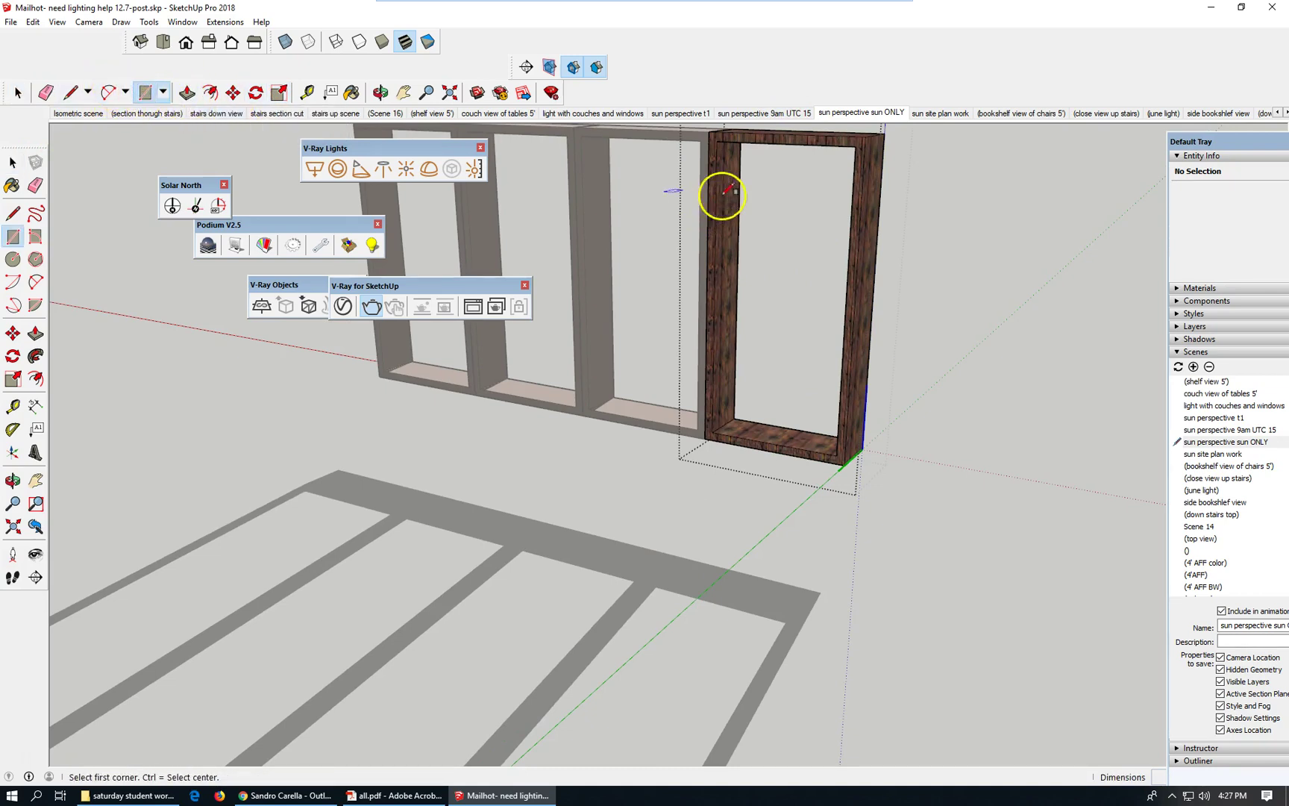
pyautogui.click(716, 140)
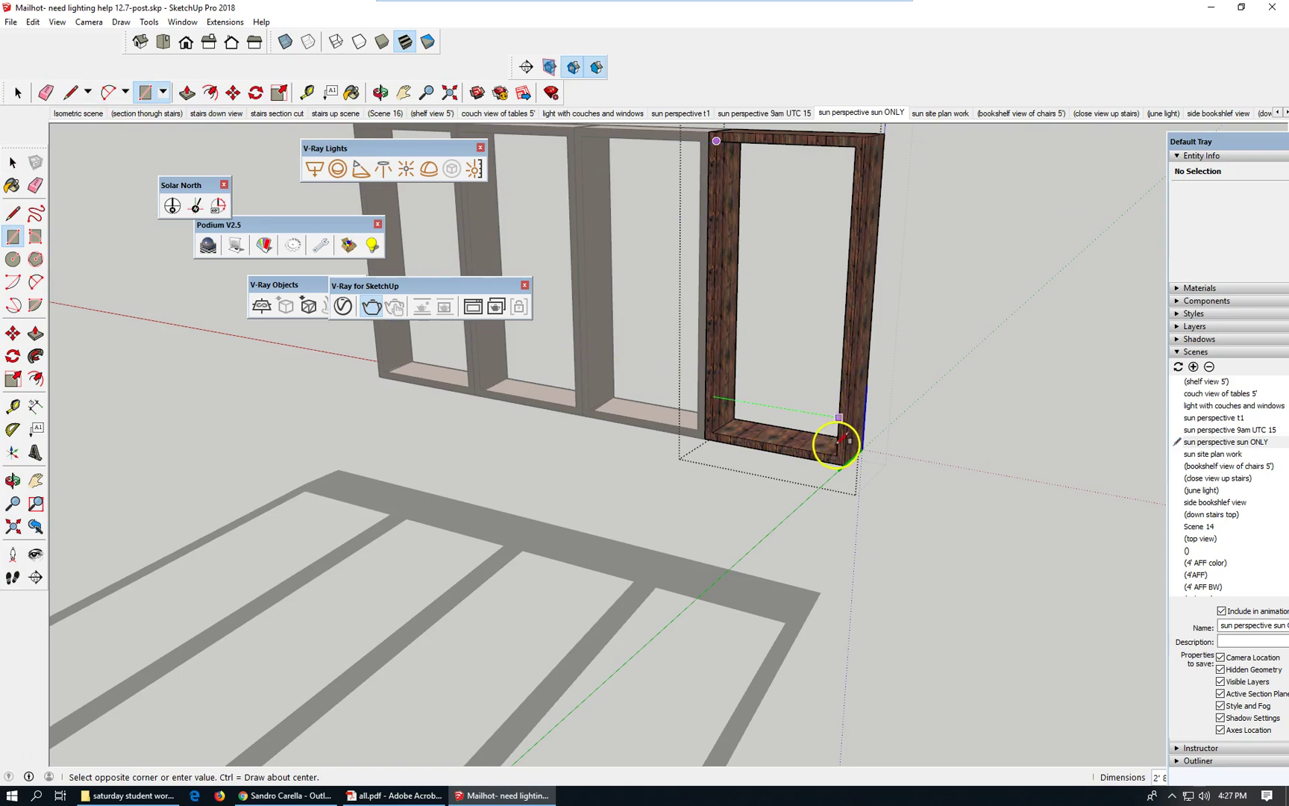
pyautogui.click(837, 455)
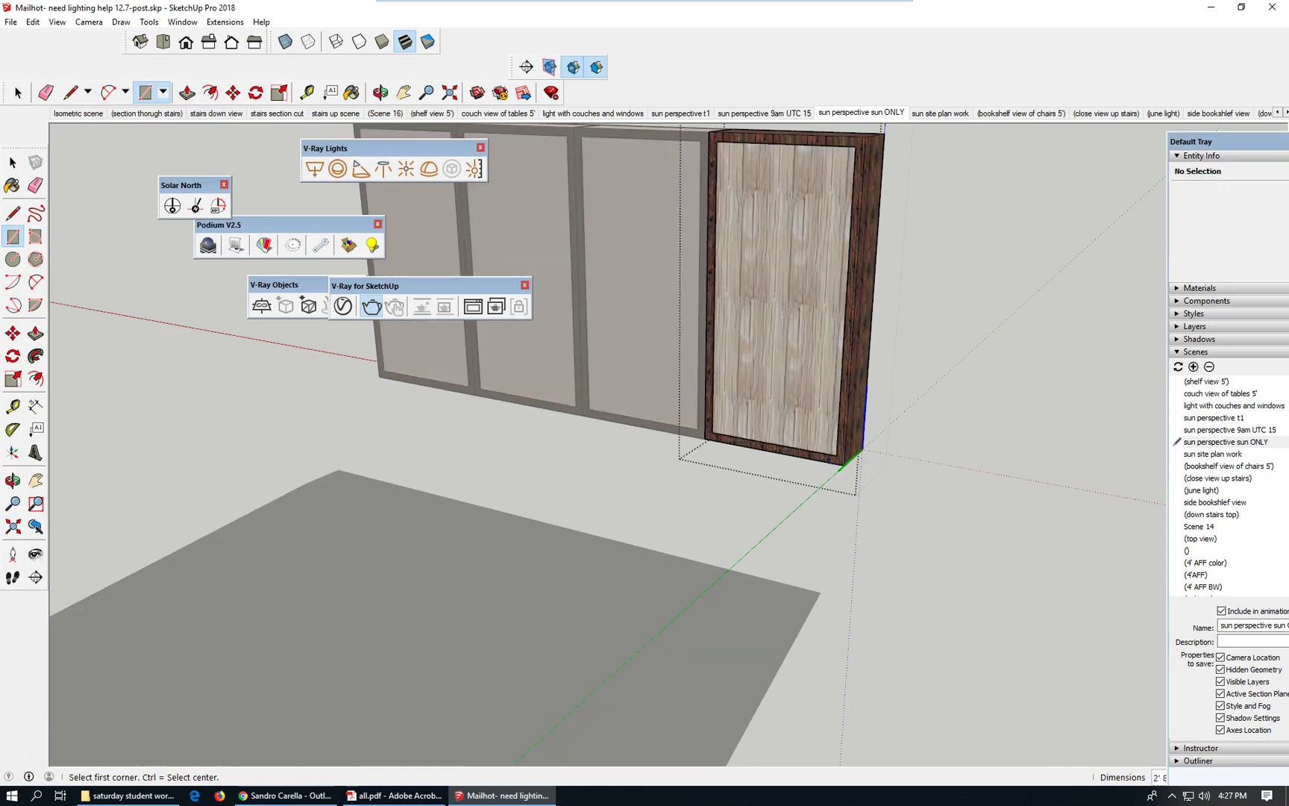
# Step: Select the new window pane face with its edges and raise the opacity of the V-Ray material Translucent_Glass_Blue to 1
pyautogui.click(18, 92)
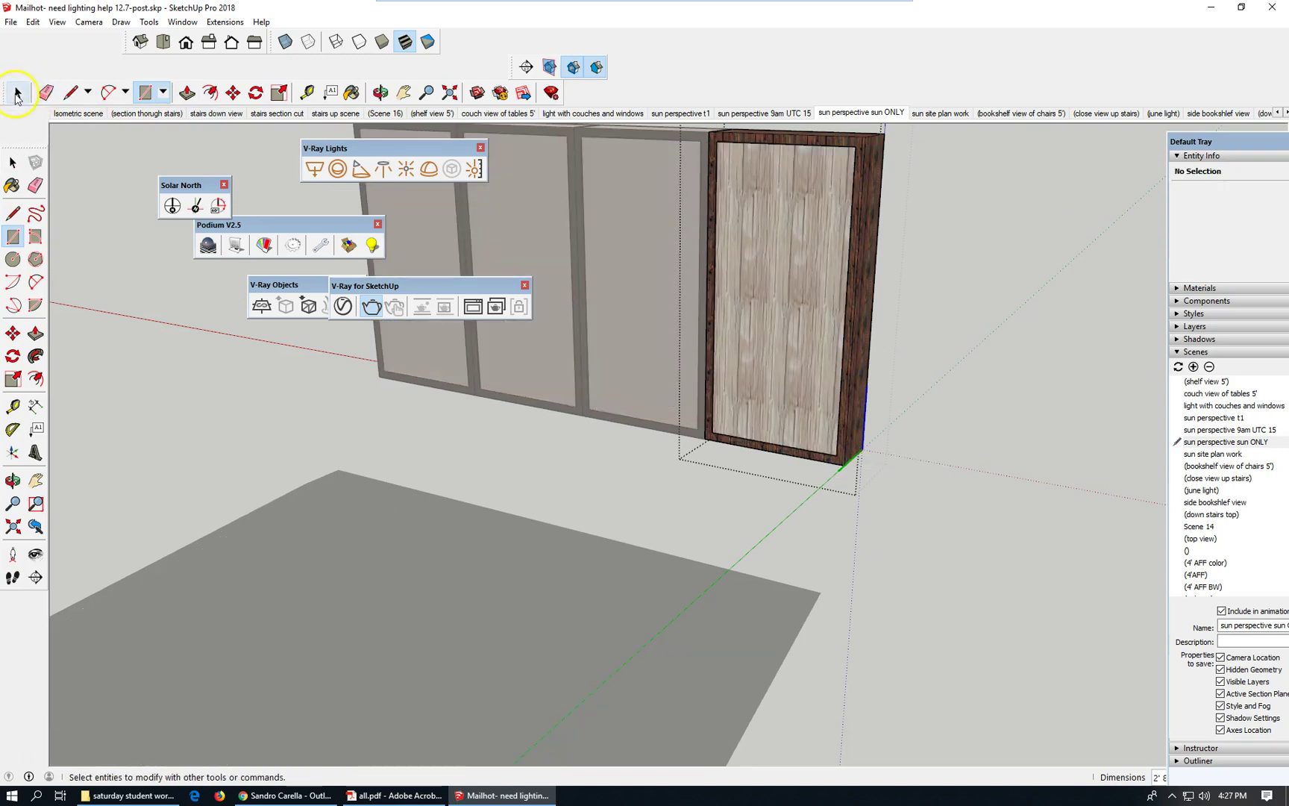
pyautogui.doubleClick(782, 290)
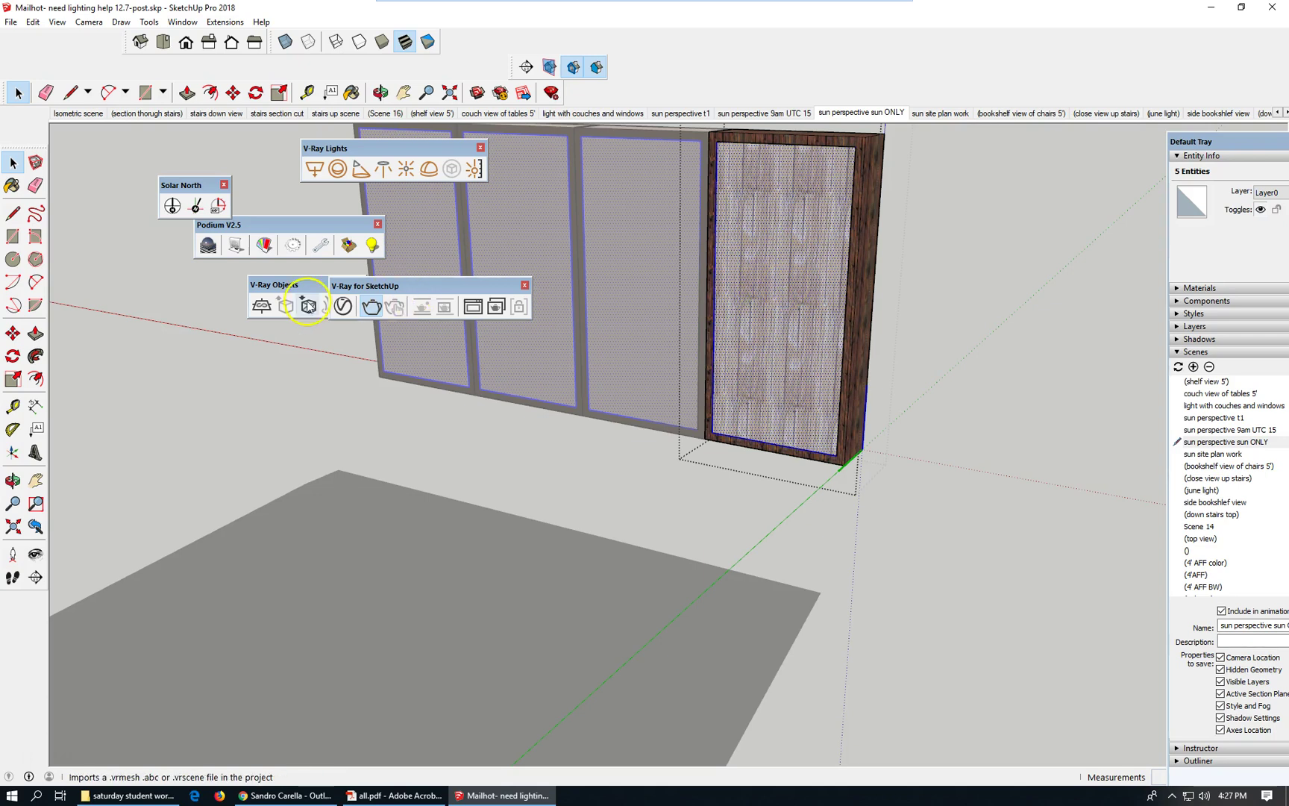
pyautogui.click(363, 314)
pyautogui.click(346, 303)
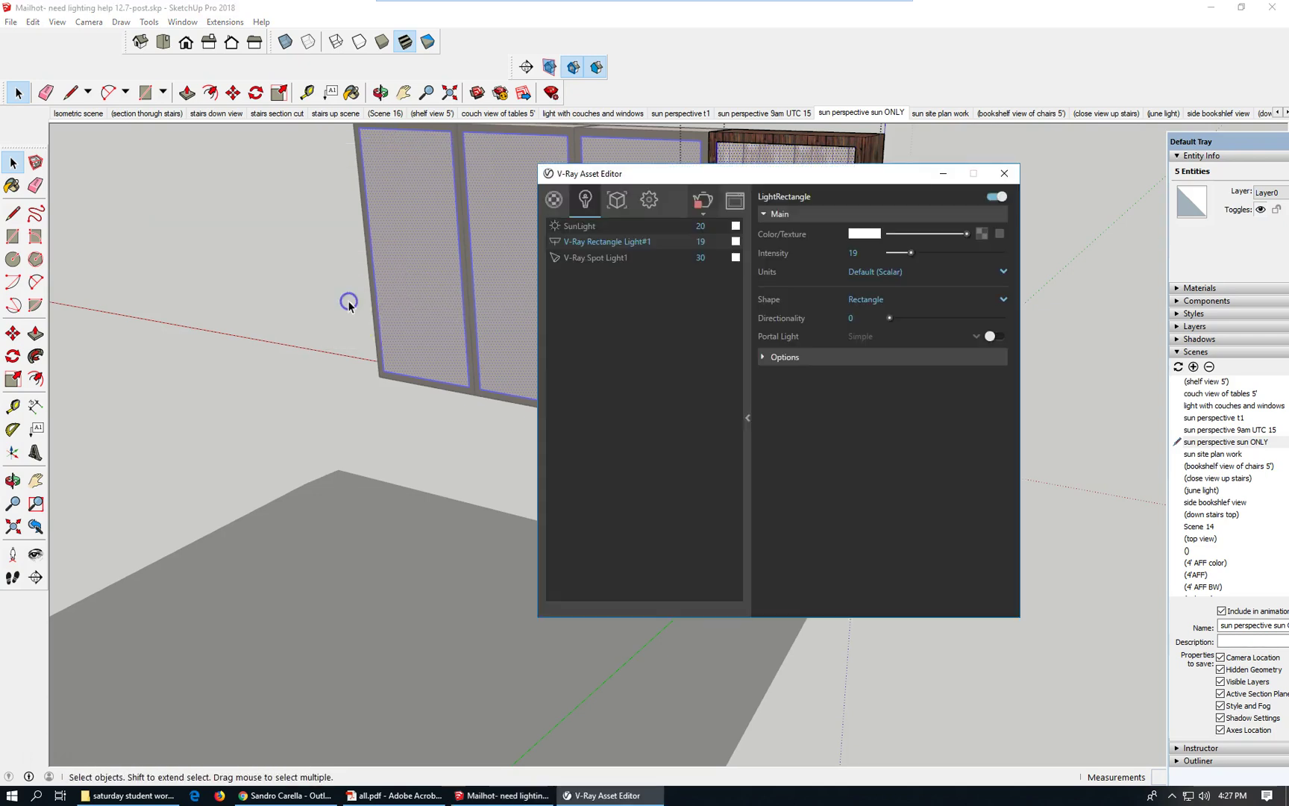
pyautogui.click(634, 298)
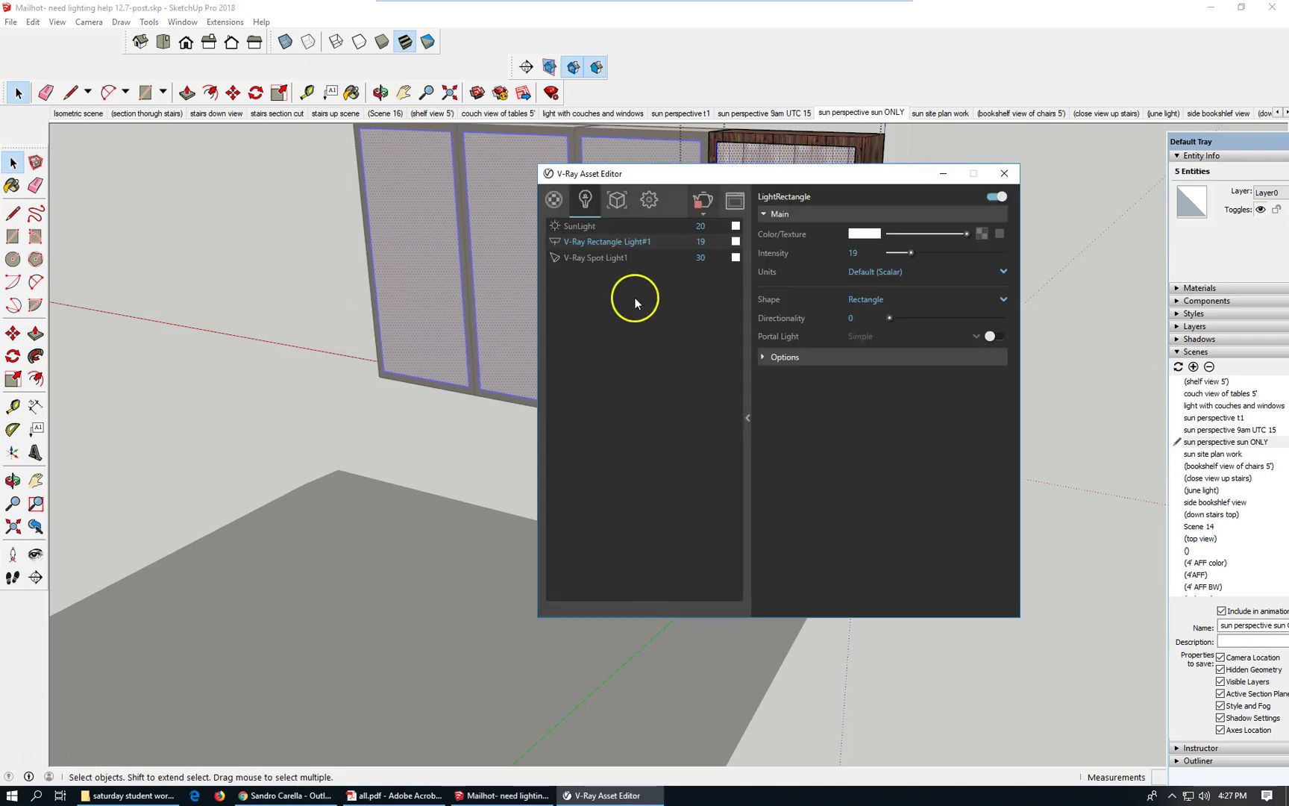
pyautogui.click(554, 200)
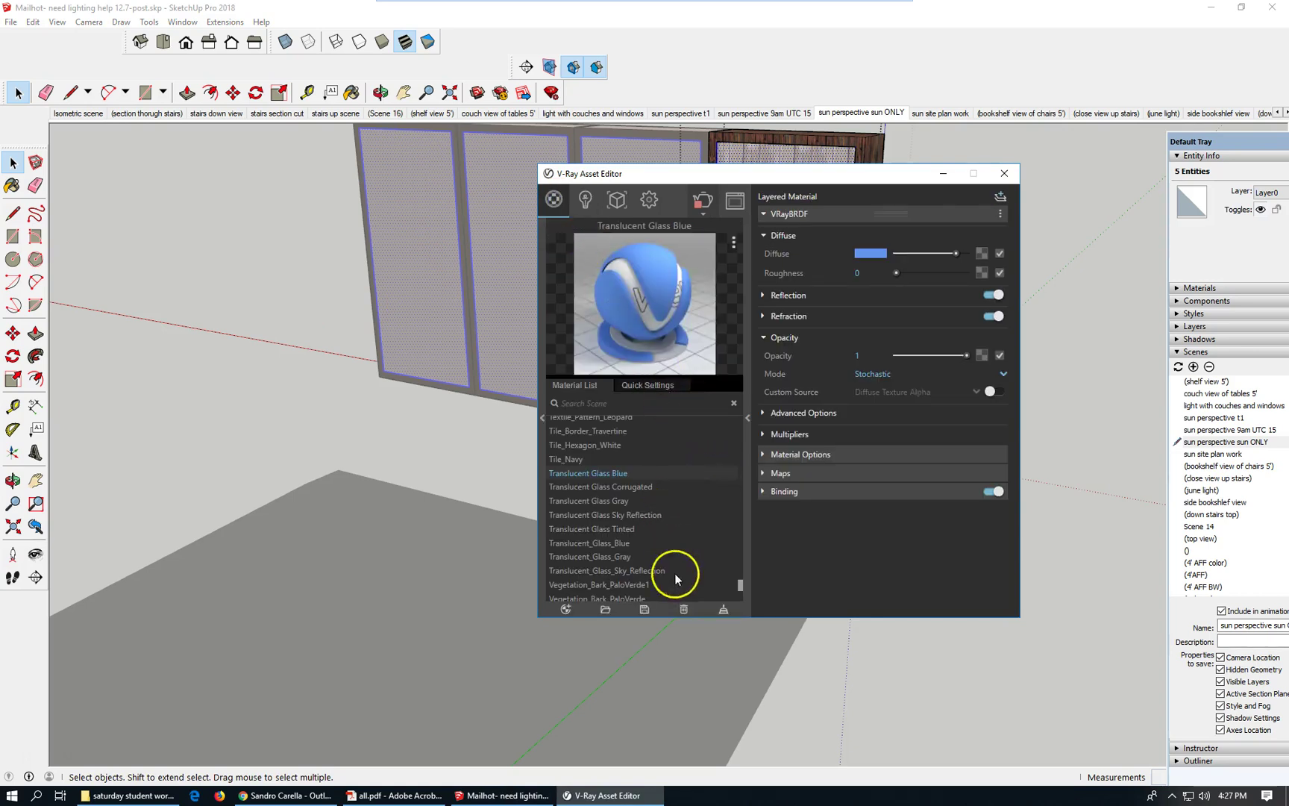
pyautogui.click(620, 544)
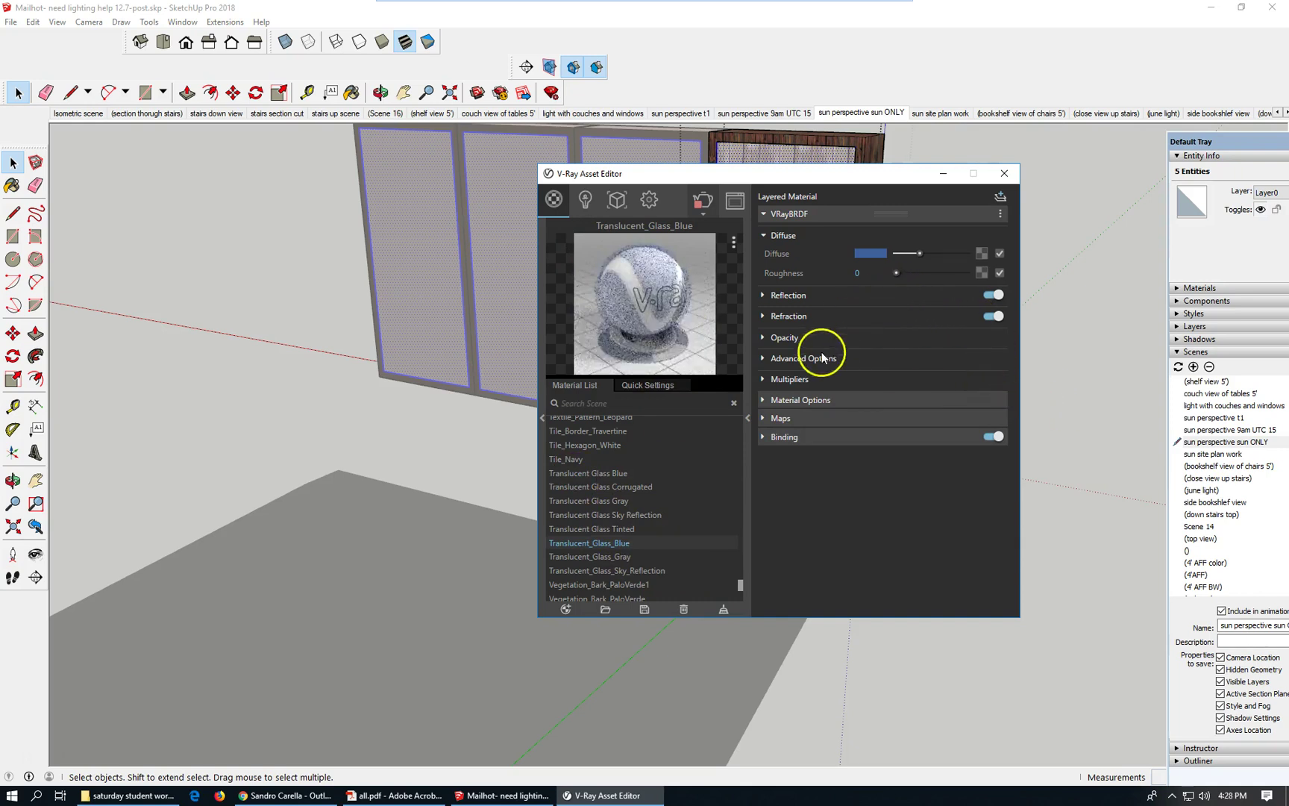
pyautogui.click(773, 338)
pyautogui.moveTo(906, 356); pyautogui.dragTo(996, 415)
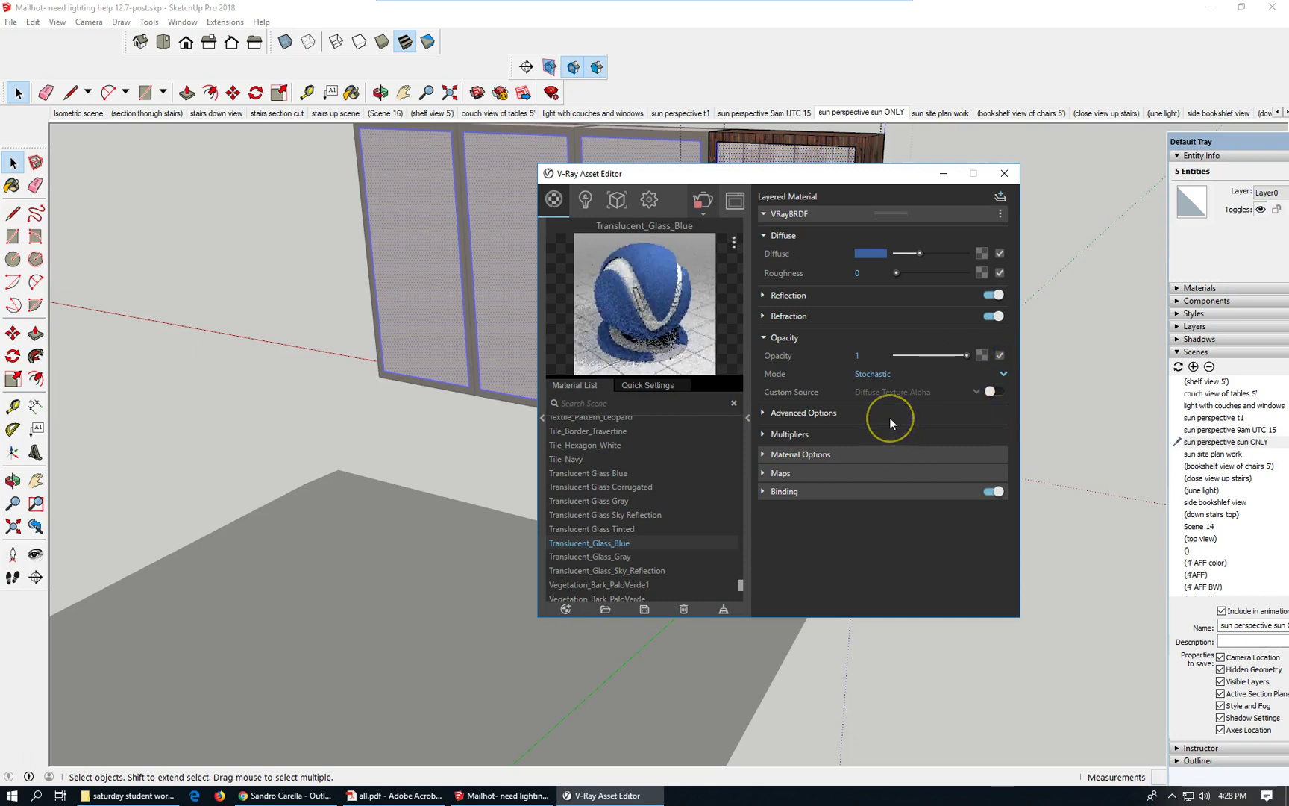
# Step: Apply Translucent_Glass_Blue to the selected window pane and close the V-Ray Asset Editor
pyautogui.rightClick(637, 542)
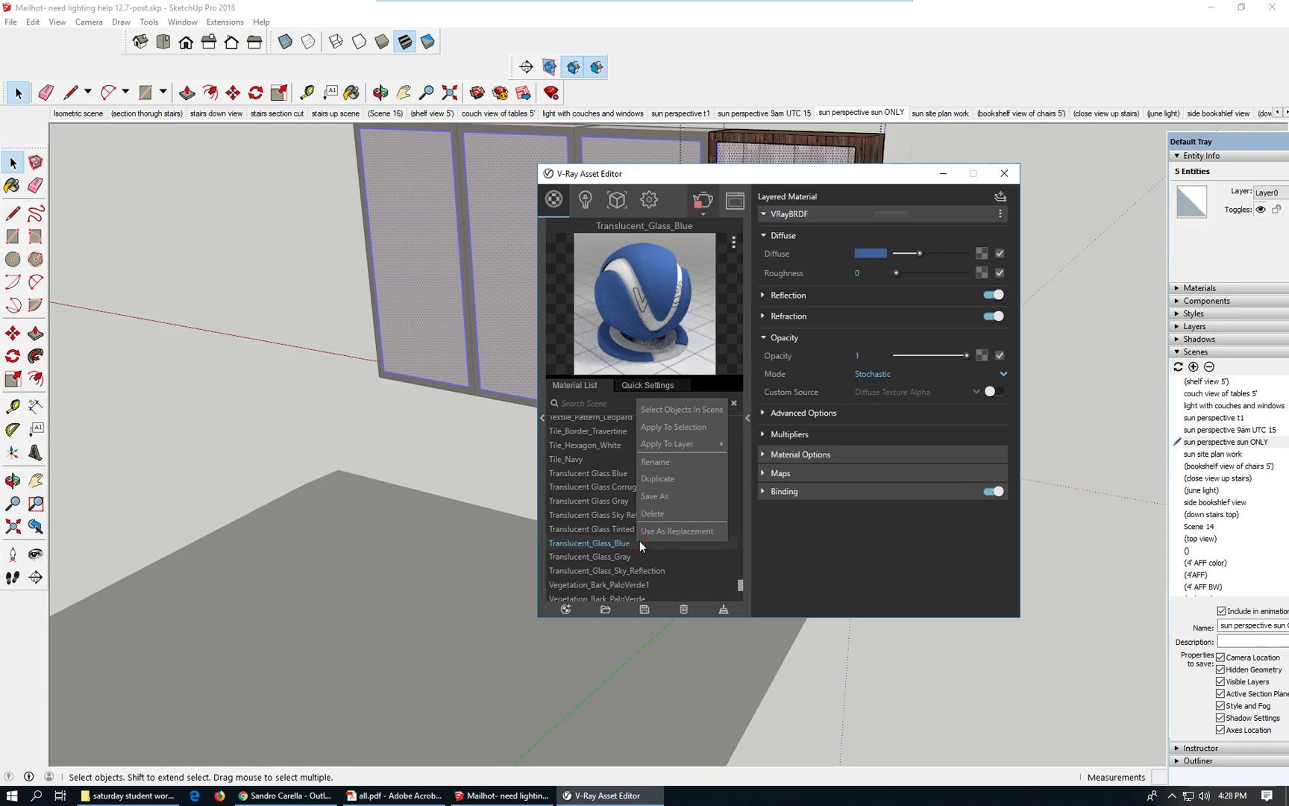
pyautogui.click(697, 426)
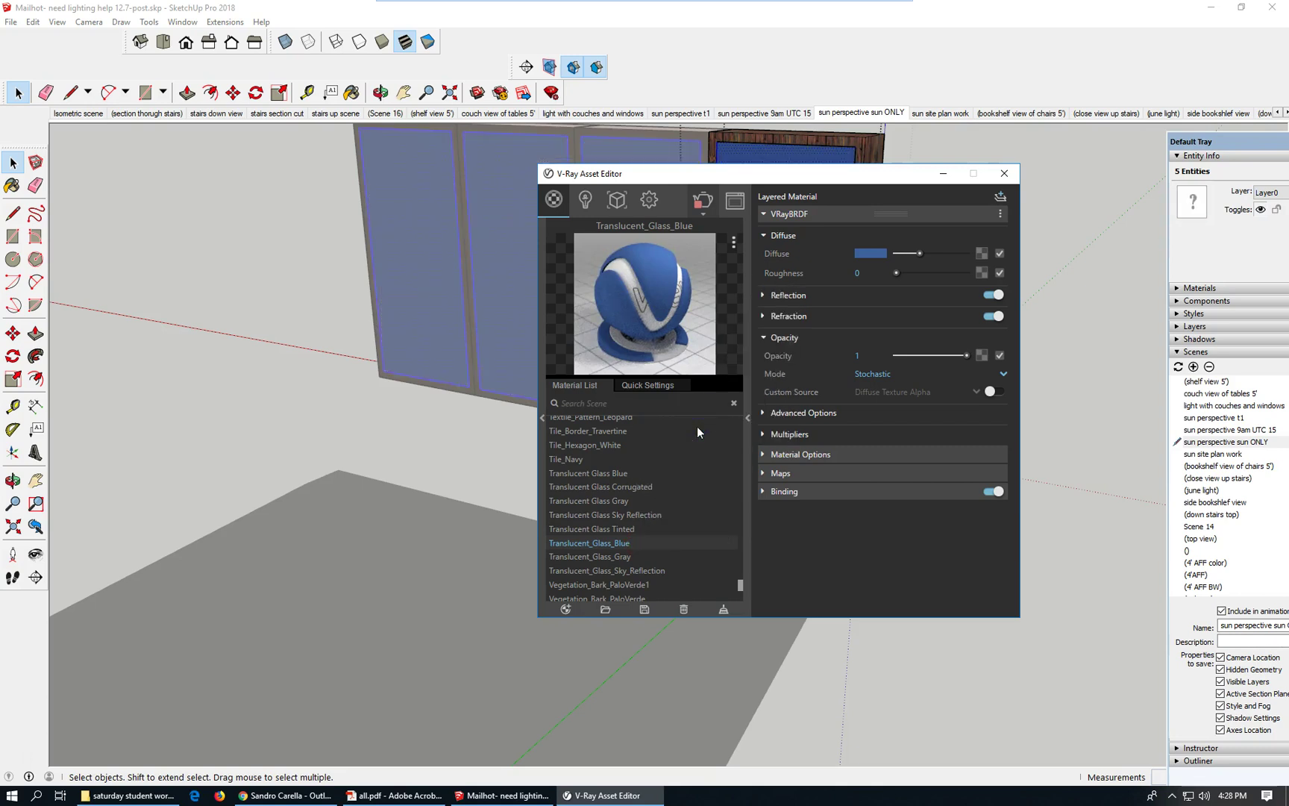
pyautogui.click(1004, 173)
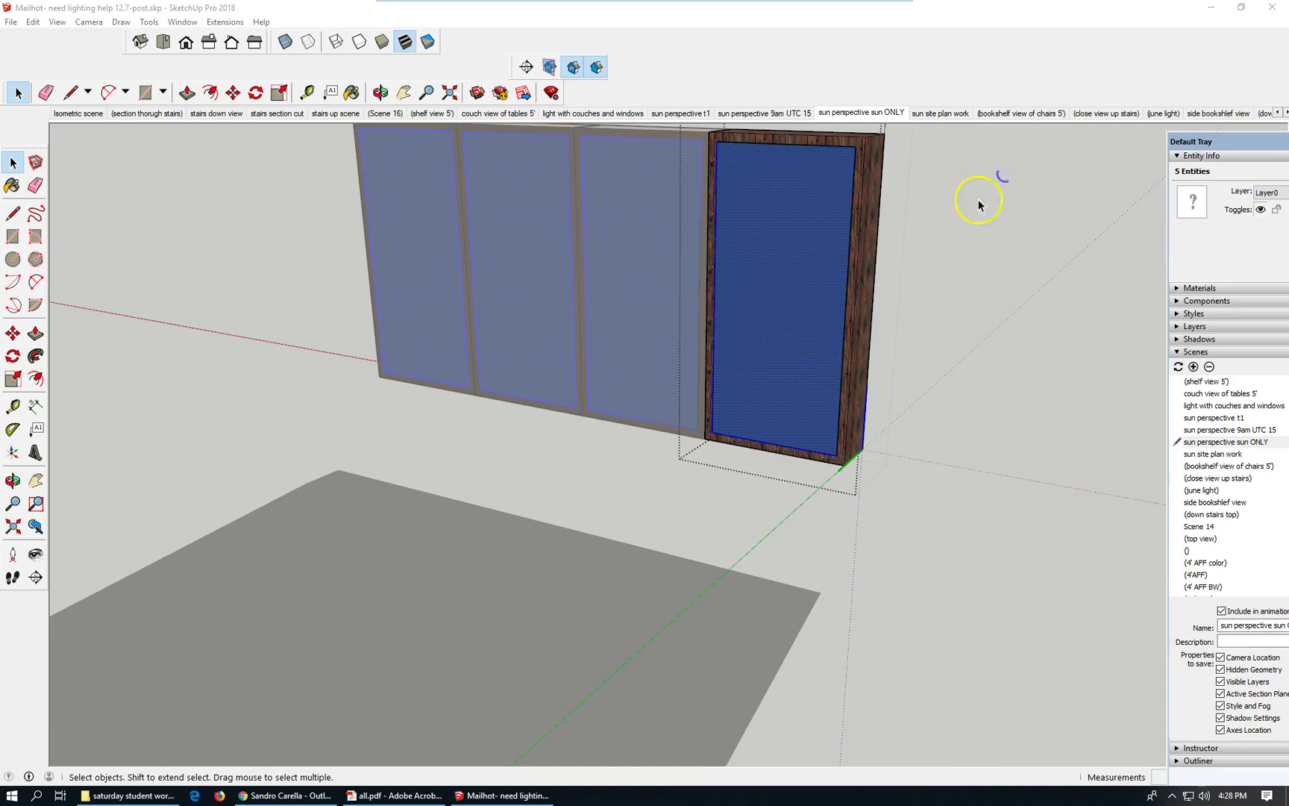
# Step: Make the selected pane a component named "glass Panel VRAY" and leave the window frame component
pyautogui.click(780, 315)
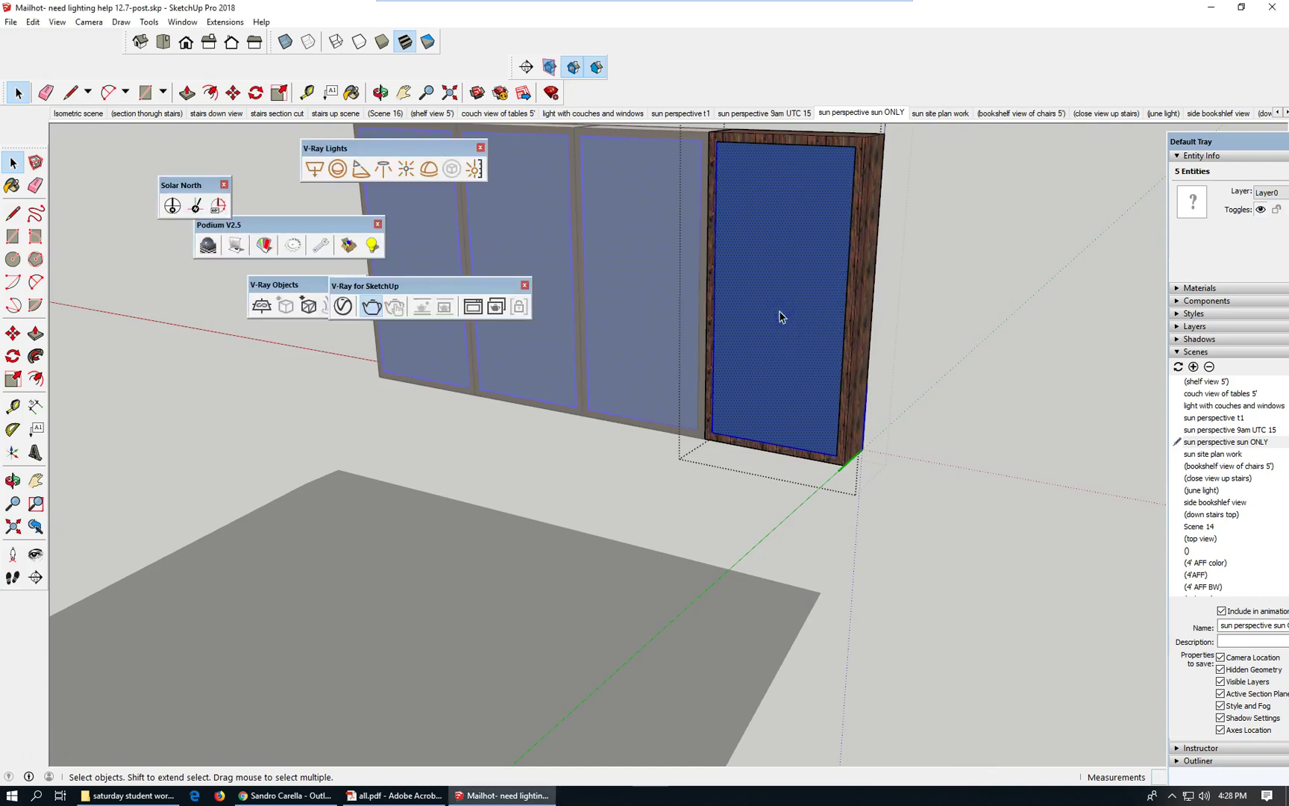
pyautogui.click(761, 294)
pyautogui.click(33, 22)
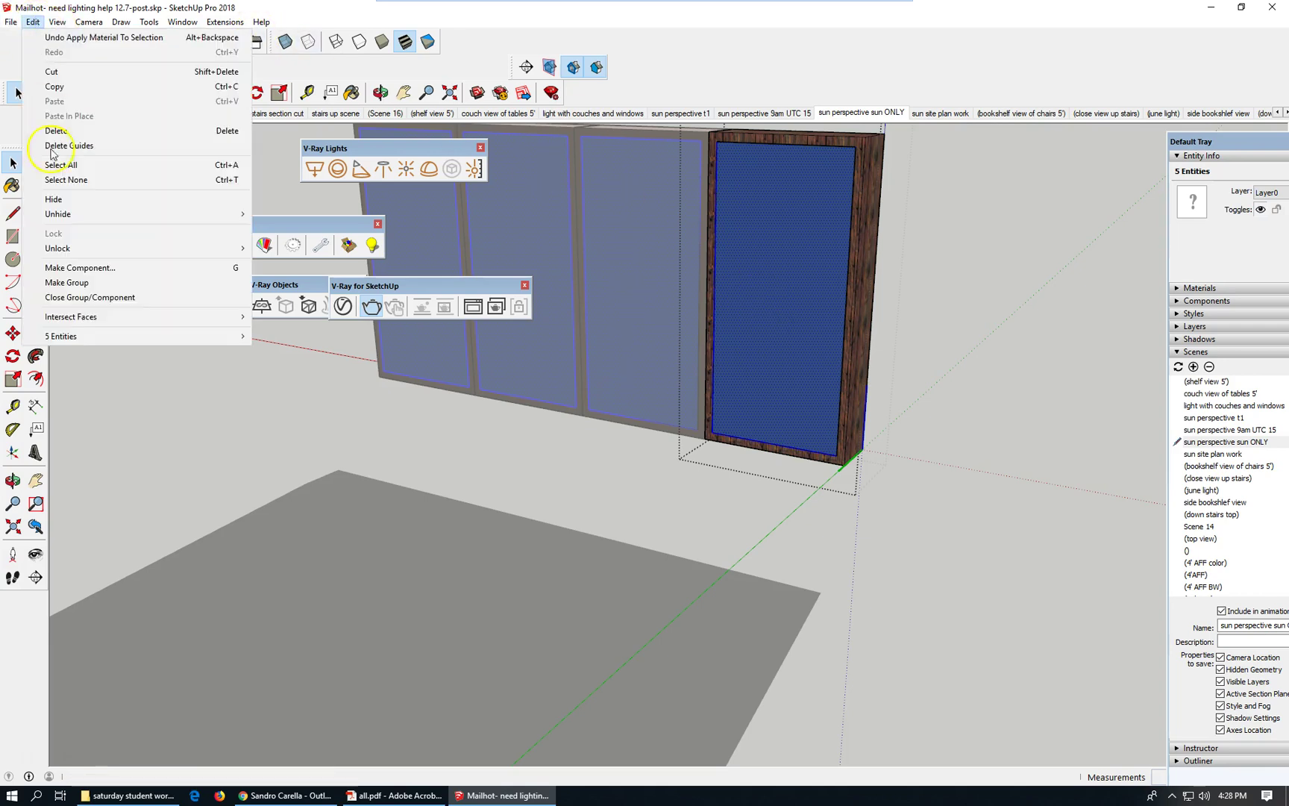
pyautogui.click(104, 267)
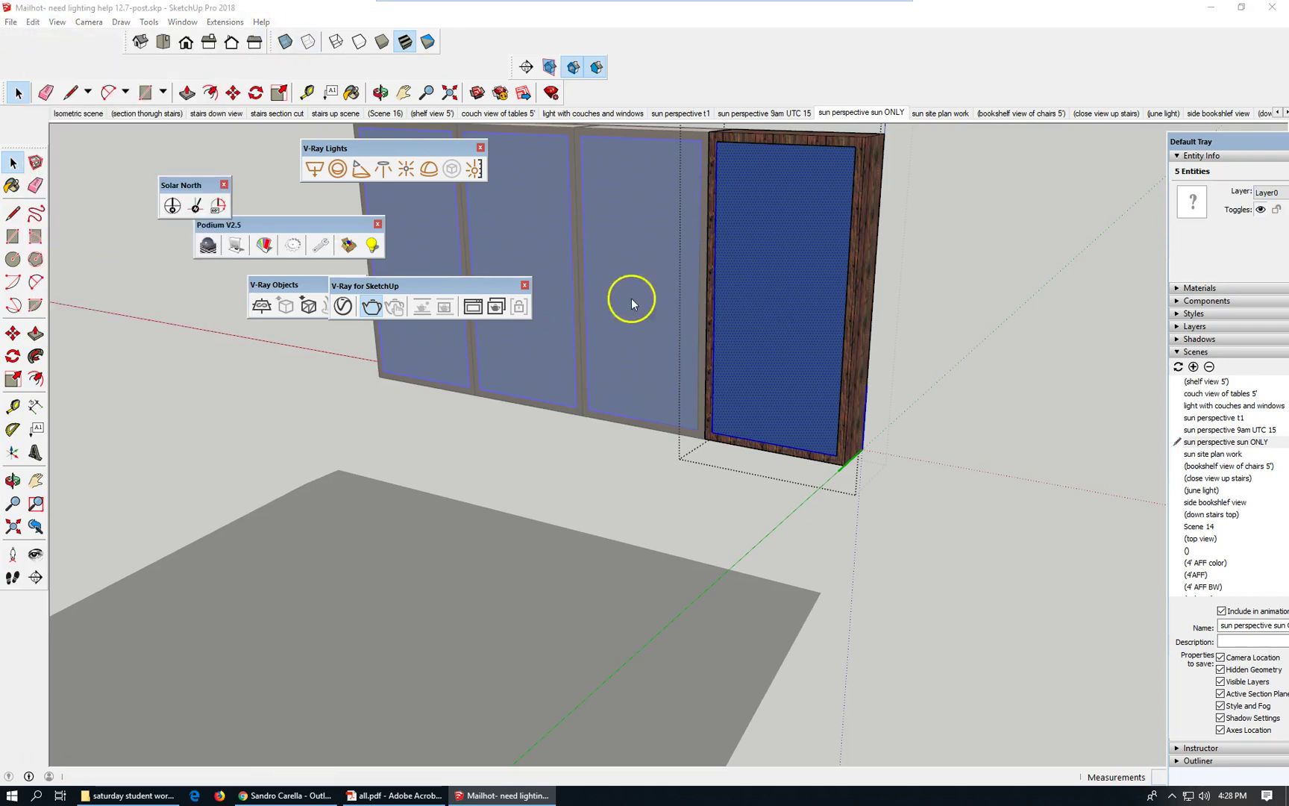
pyautogui.write('g')
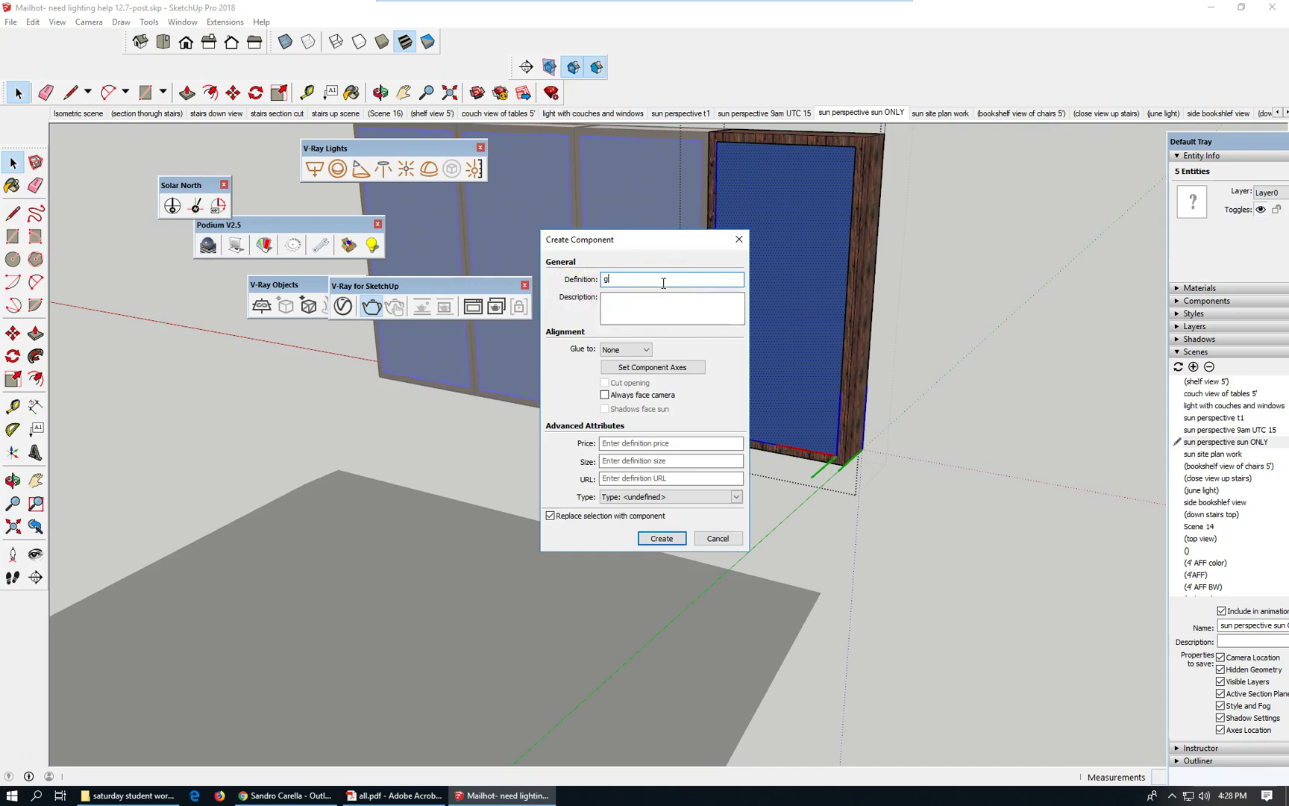
pyautogui.write('lass window VRAY')
pyautogui.click(635, 279)
pyautogui.doubleClick(635, 279)
pyautogui.write('Panel')
pyautogui.click(658, 539)
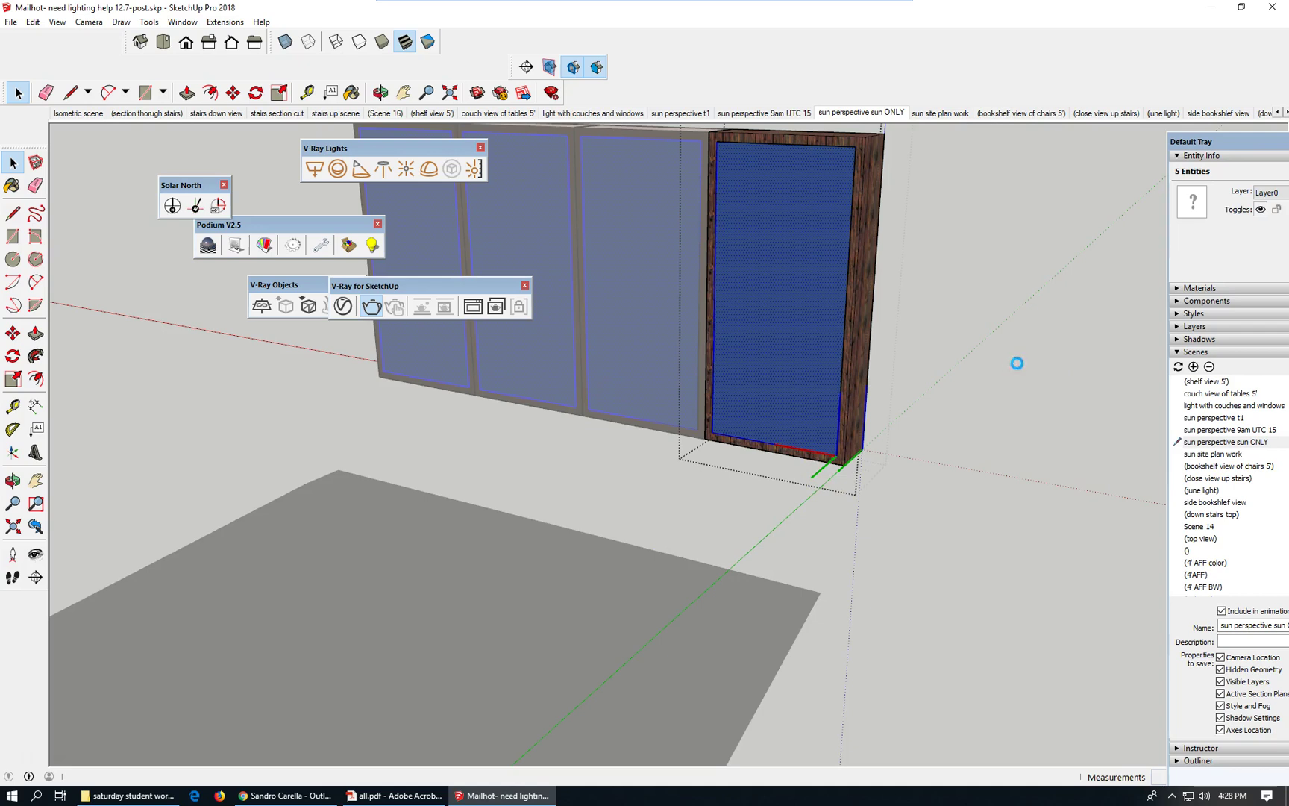
pyautogui.rightClick(1017, 363)
pyautogui.click(1052, 367)
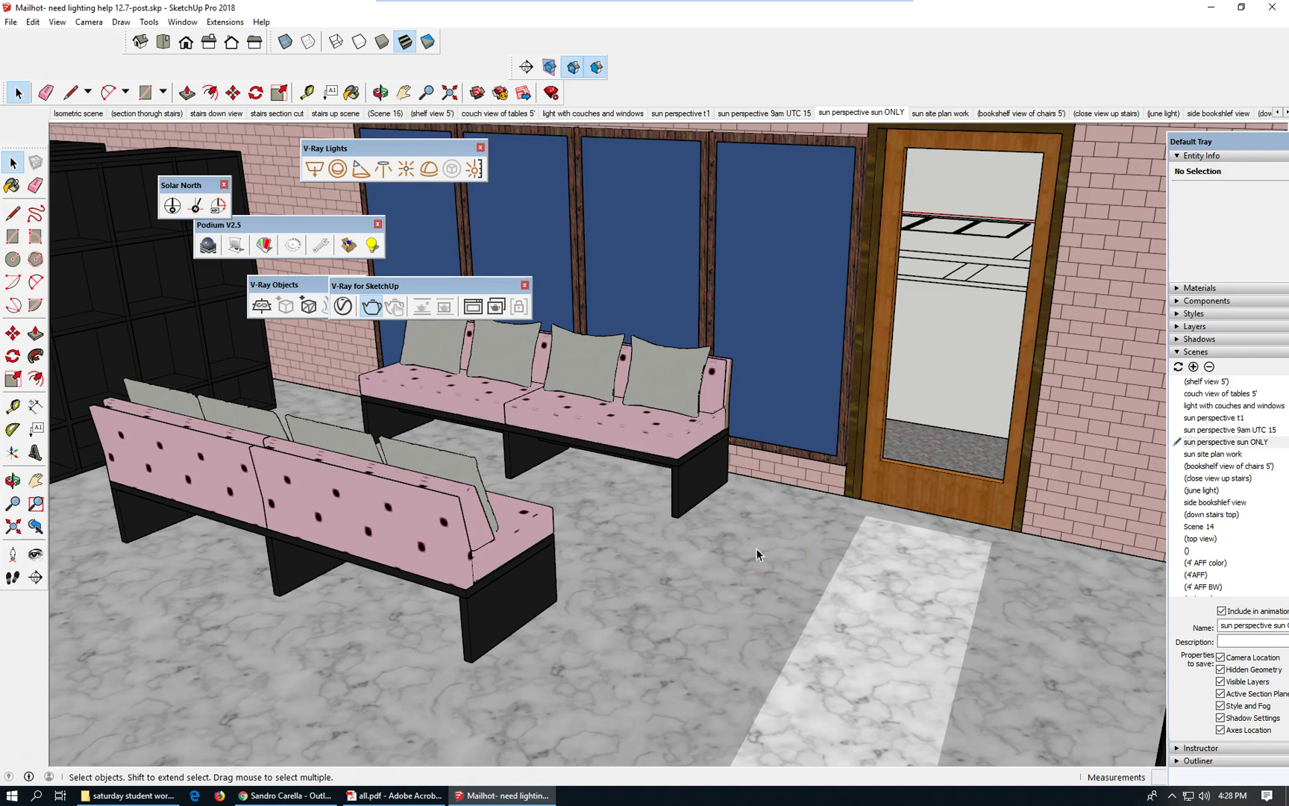
# Step: Open the glass pane component nested in the window frame beside the door, select its face and show its material in the tray
pyautogui.click(788, 297)
pyautogui.doubleClick(787, 297)
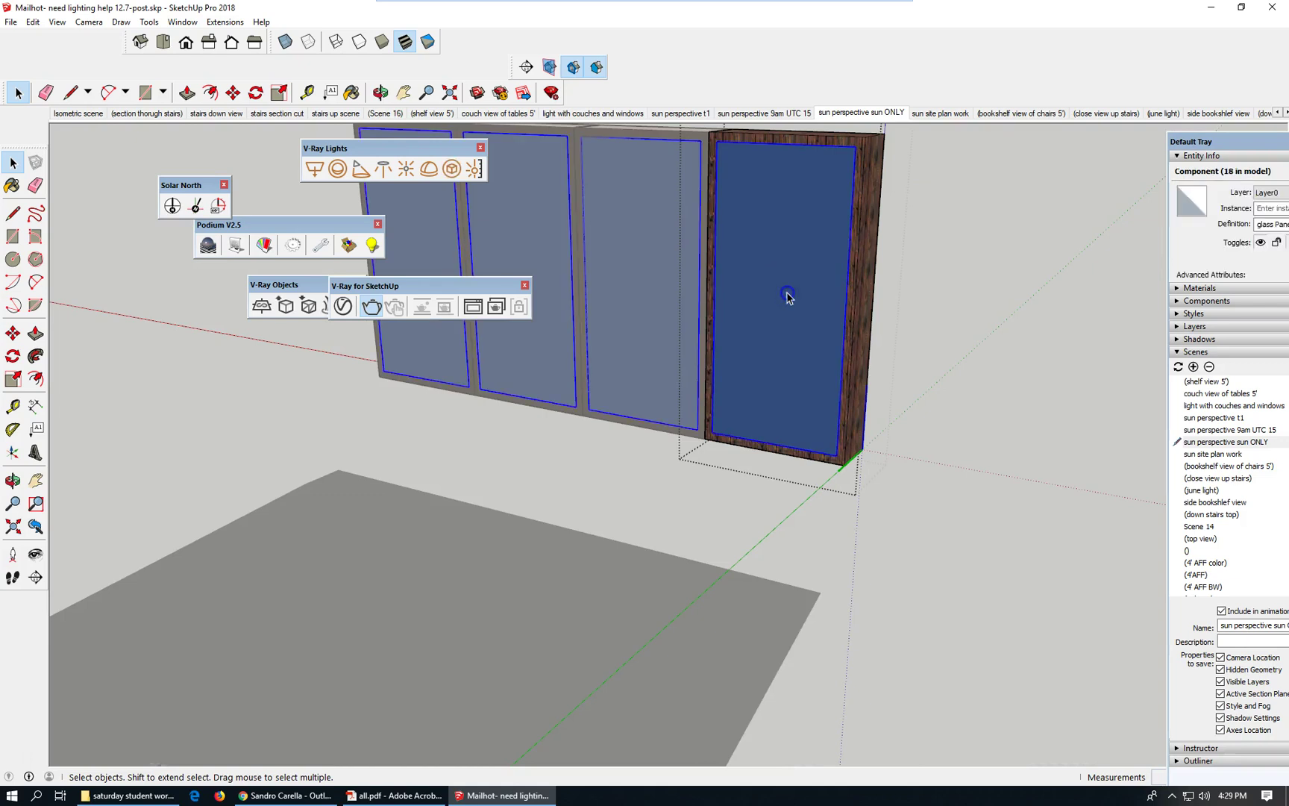
pyautogui.click(787, 297)
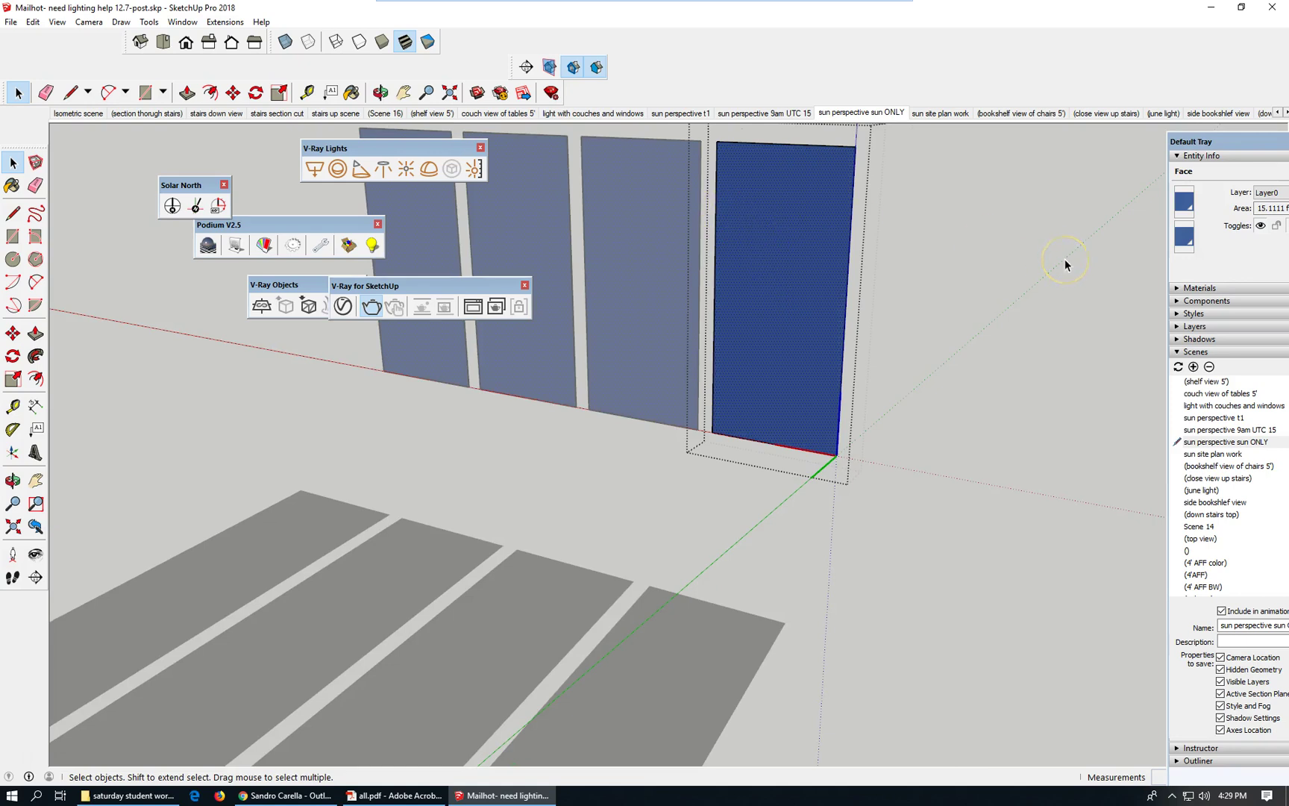
pyautogui.moveTo(1221, 143); pyautogui.dragTo(1095, 147)
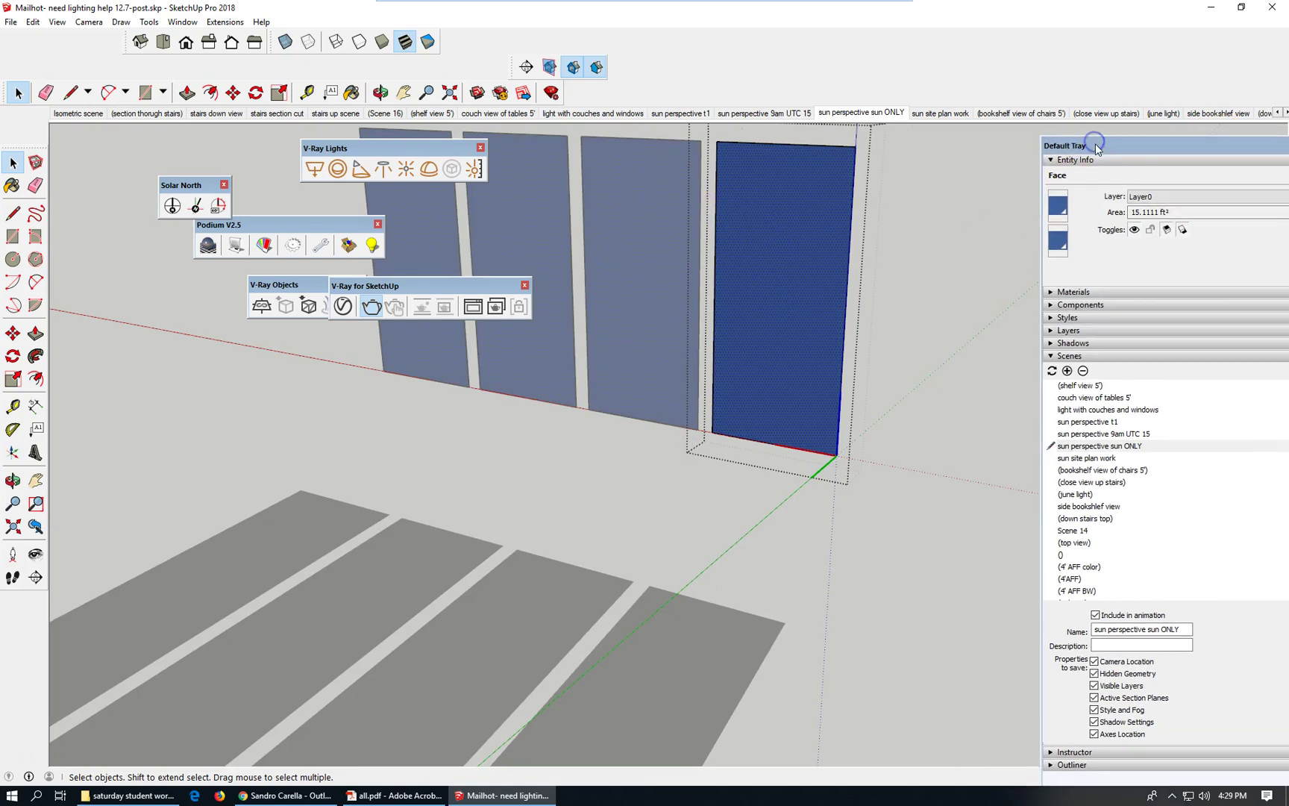
pyautogui.click(1050, 293)
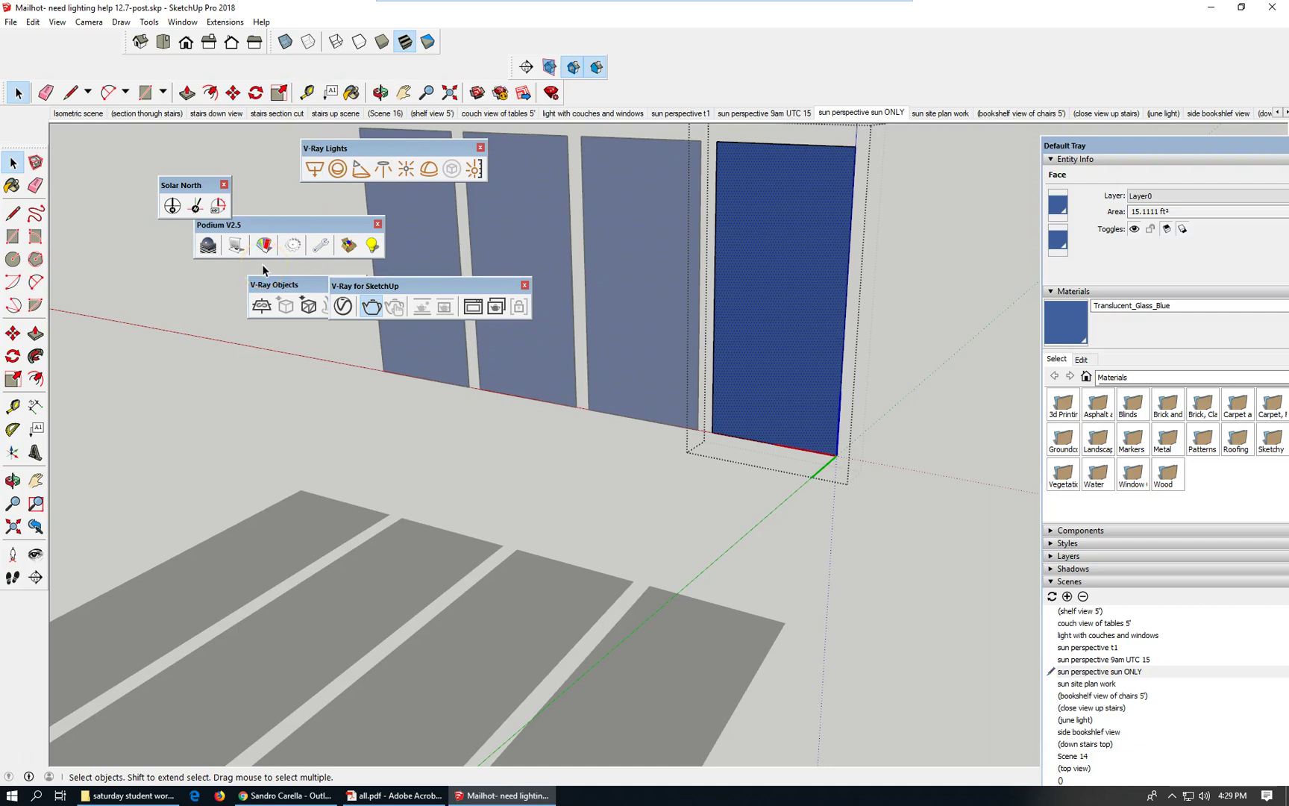
# Step: Brighten the diffuse color of Translucent_Glass_Blue to nearly full, turn off its reflection in the V-Ray Asset Editor and close the editor
pyautogui.click(365, 312)
pyautogui.click(343, 307)
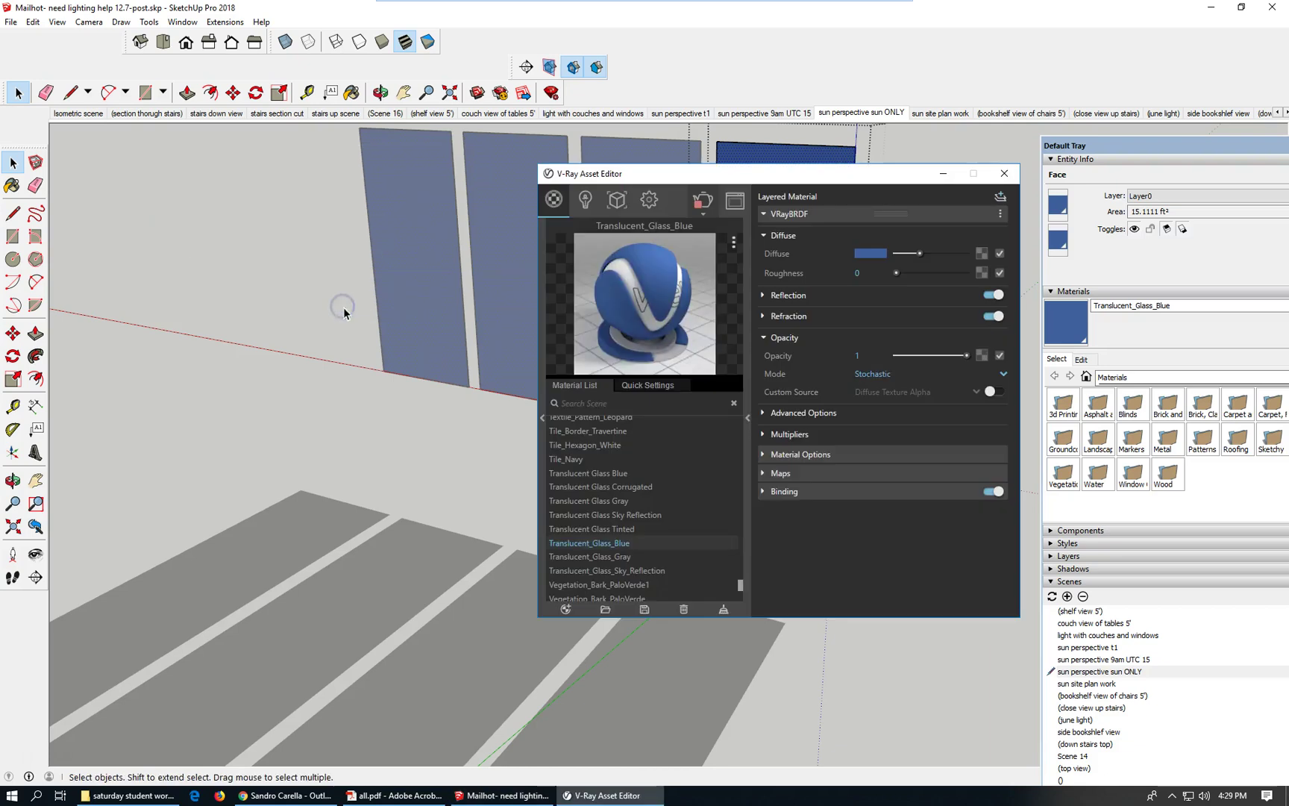
pyautogui.click(658, 385)
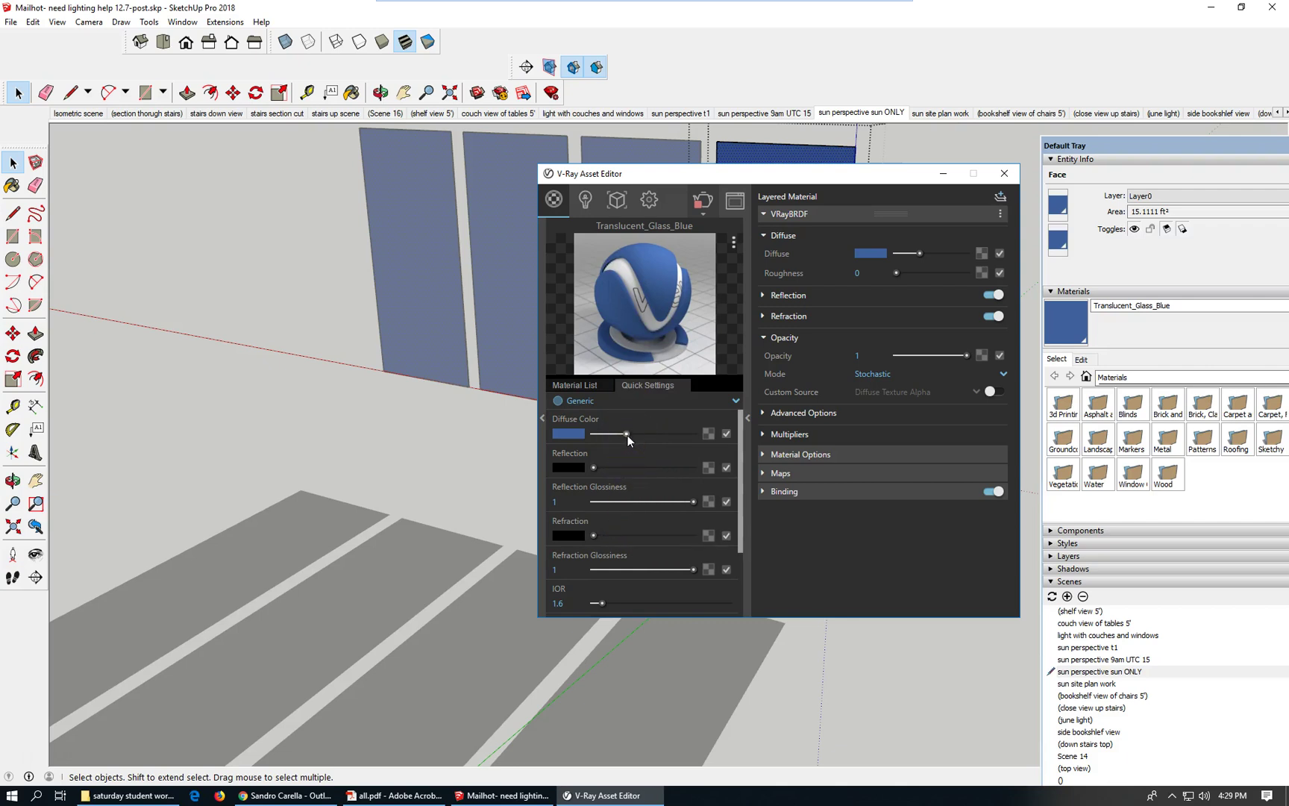
pyautogui.moveTo(628, 435); pyautogui.dragTo(691, 436)
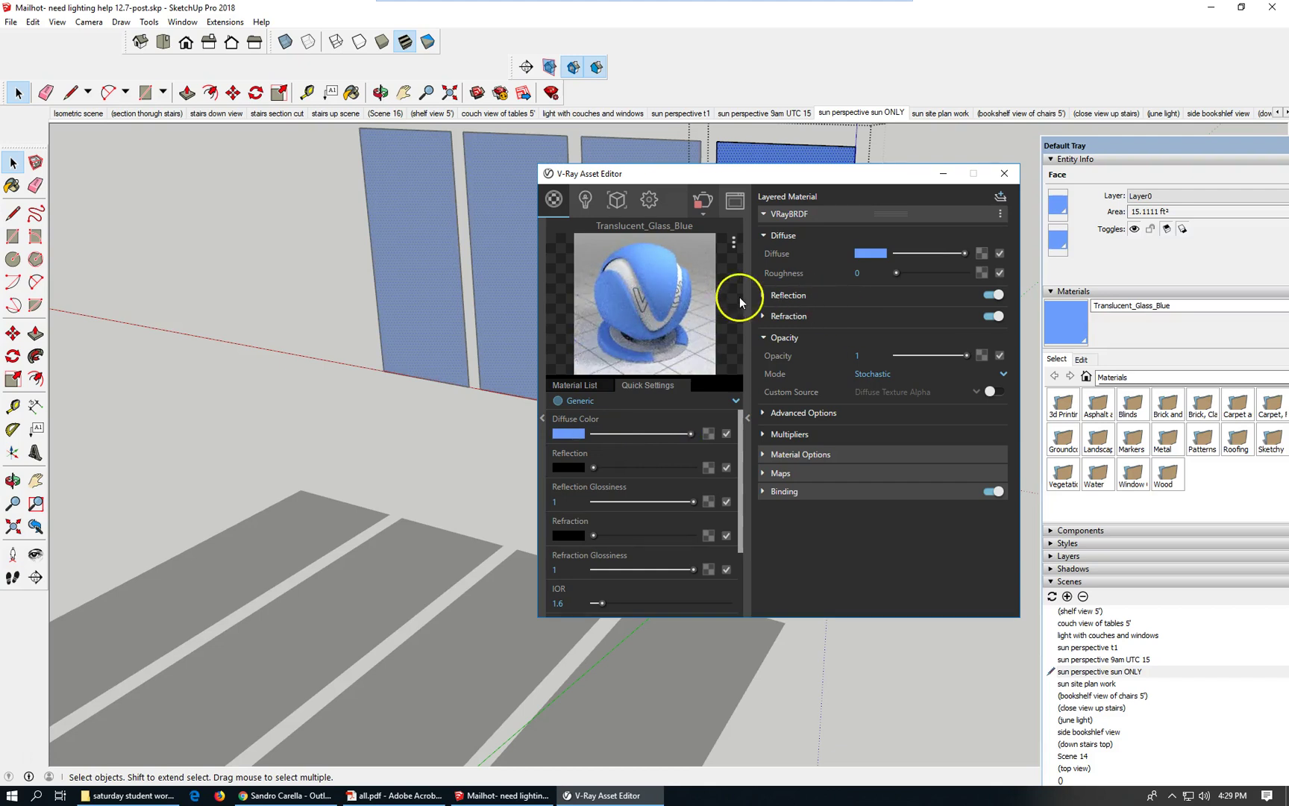
pyautogui.click(764, 295)
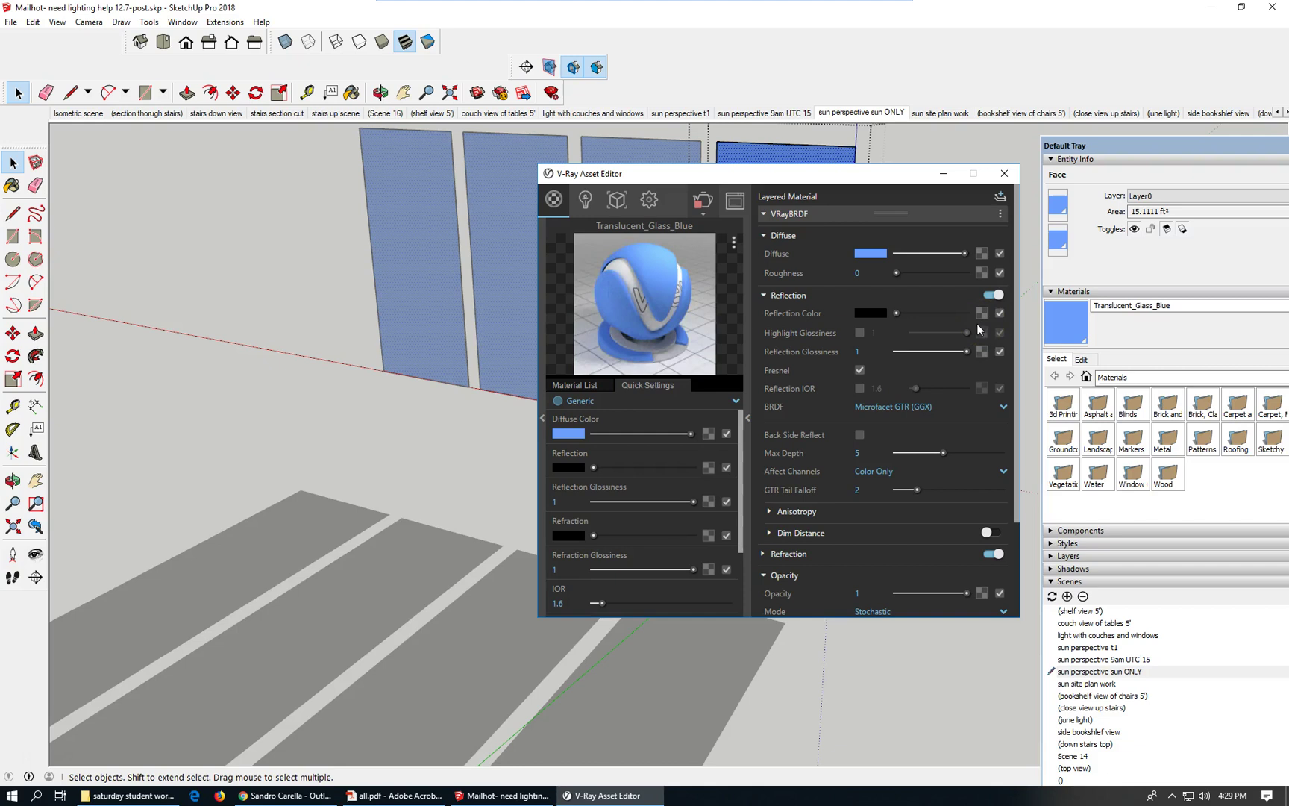
pyautogui.click(991, 296)
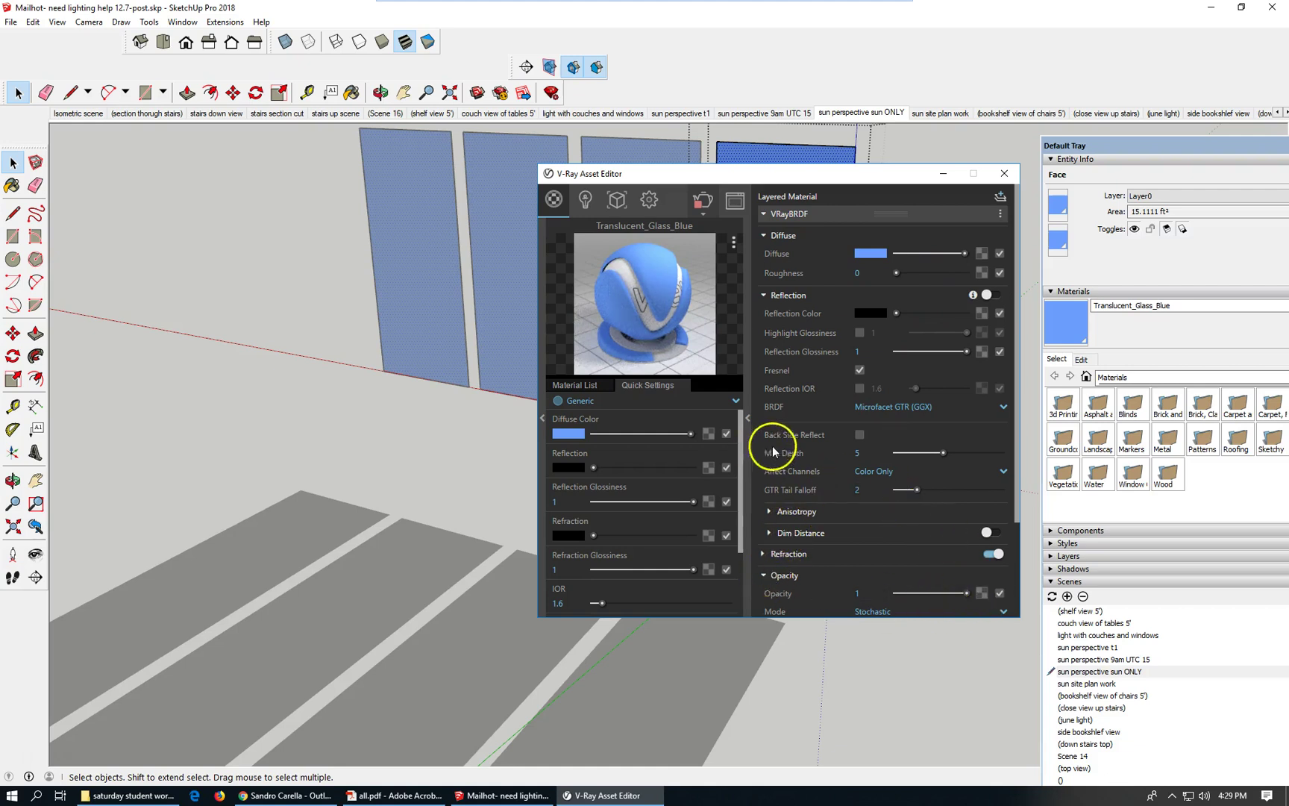
pyautogui.click(1004, 173)
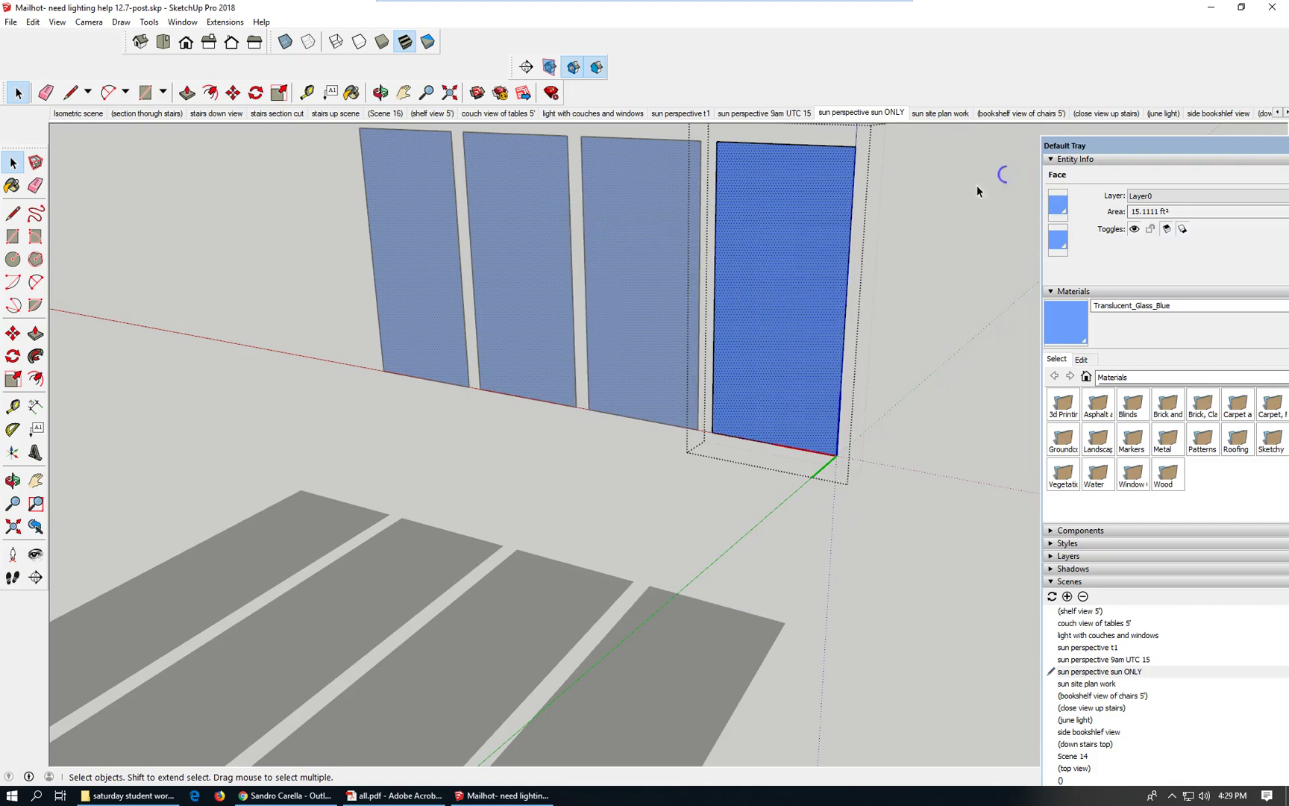
# Step: Close the glass pane component and the window frame component to return to the whole room
pyautogui.rightClick(876, 237)
pyautogui.click(923, 241)
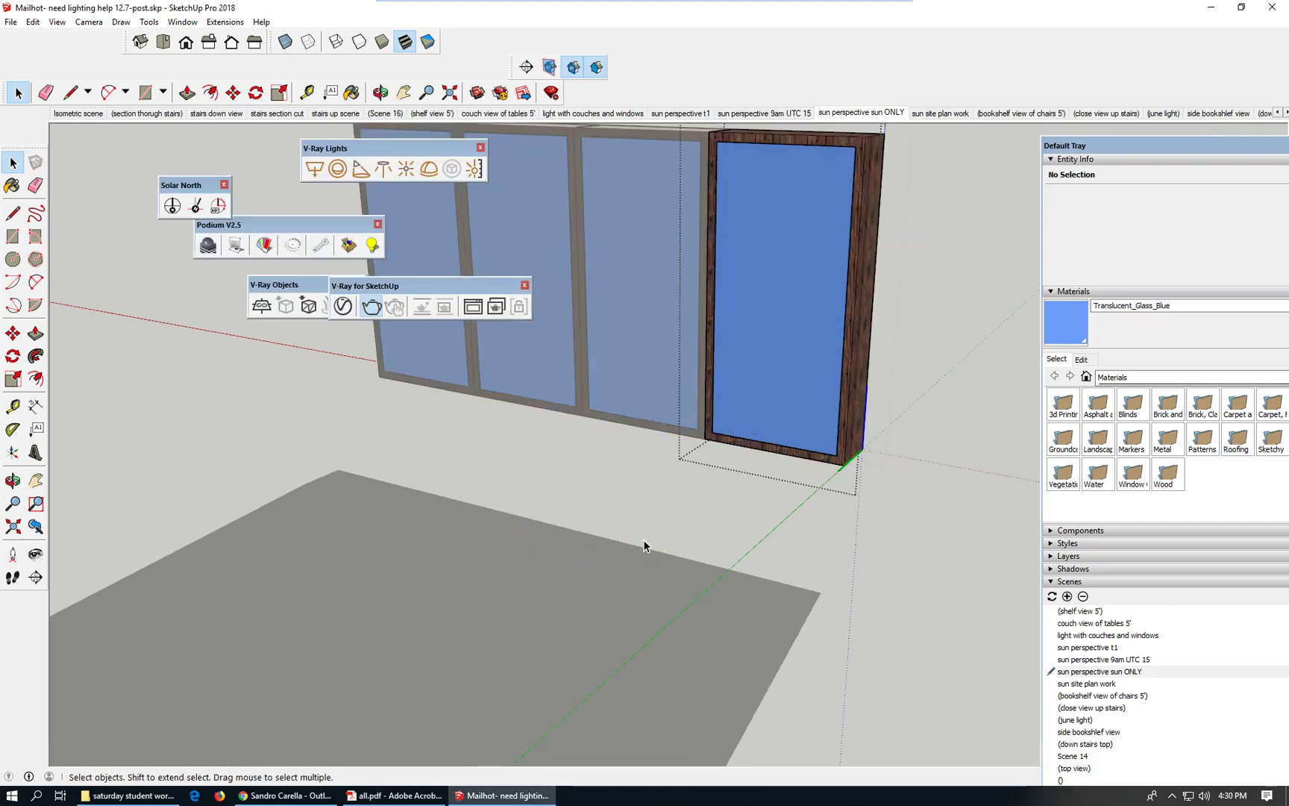
pyautogui.scroll(-2, 609, 502)
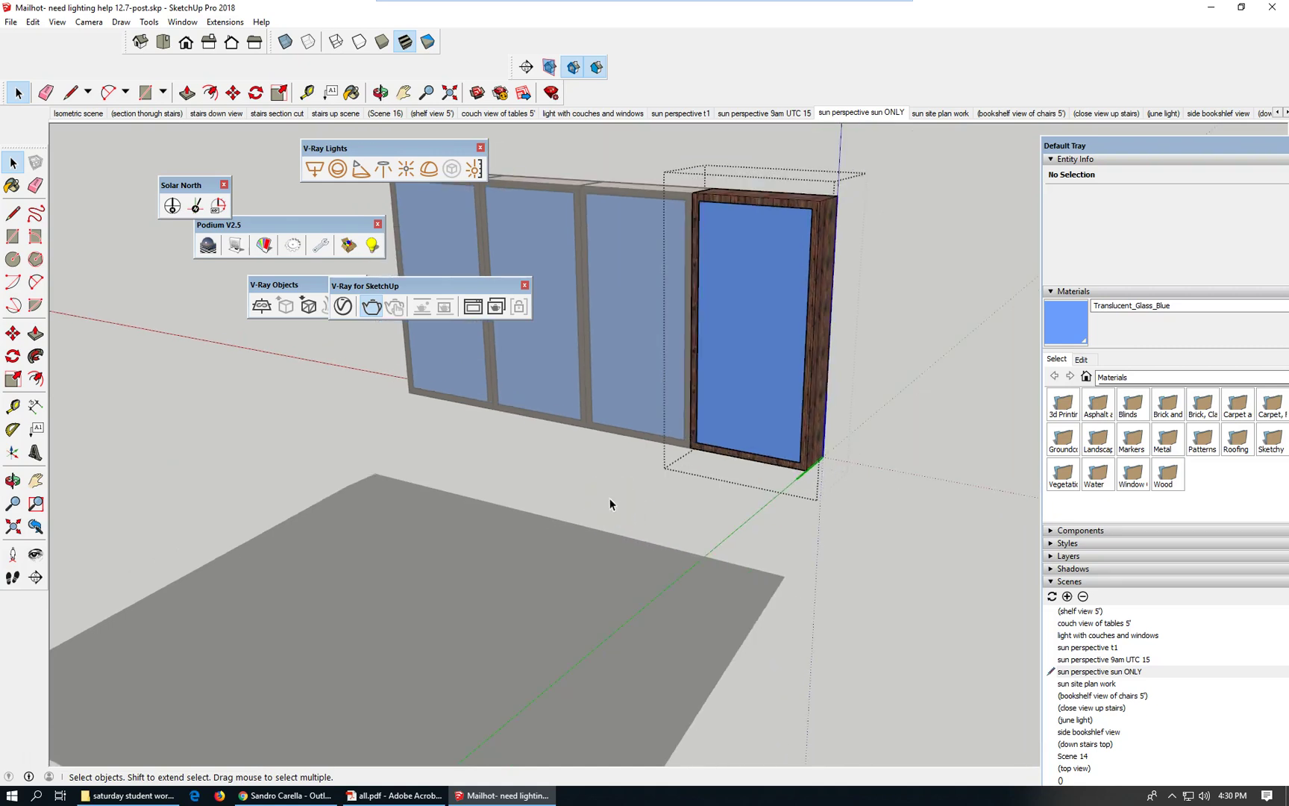
pyautogui.doubleClick(753, 370)
pyautogui.click(753, 369)
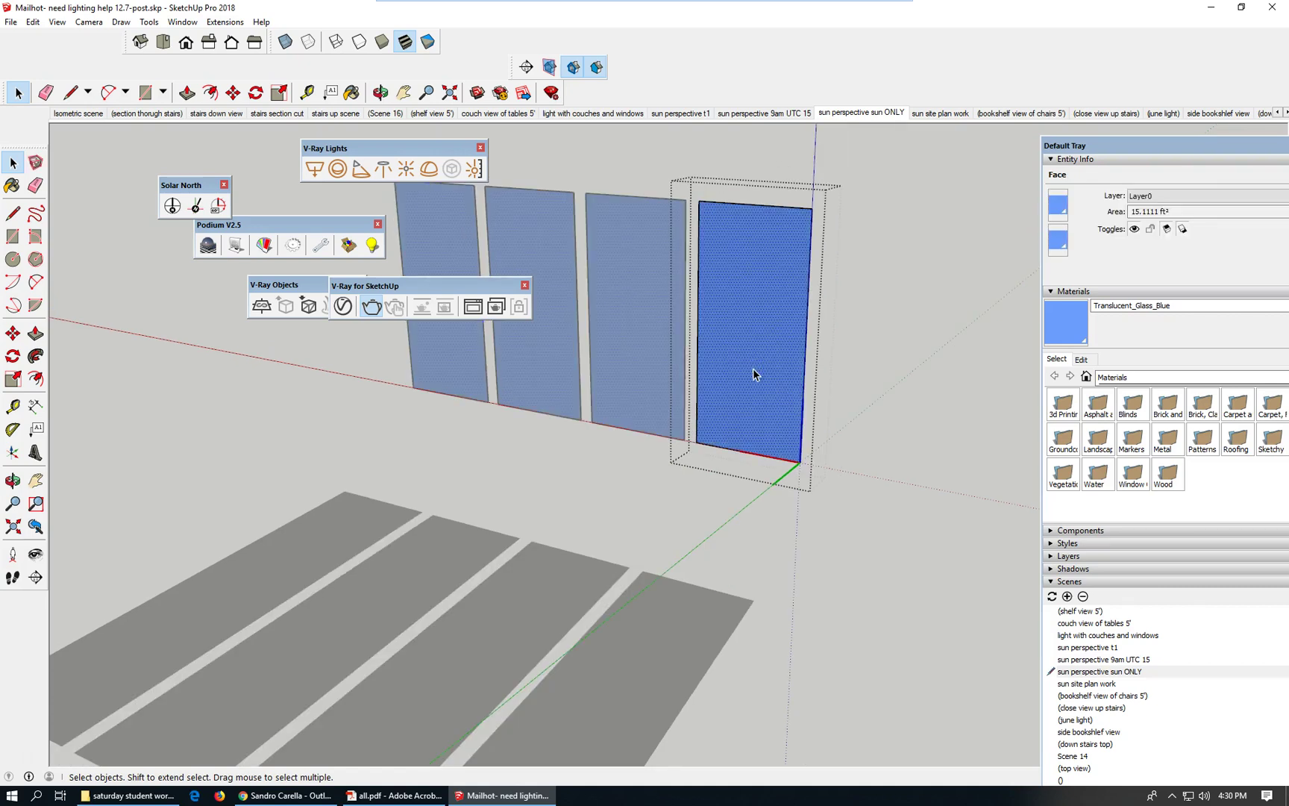
pyautogui.rightClick(834, 374)
pyautogui.click(840, 388)
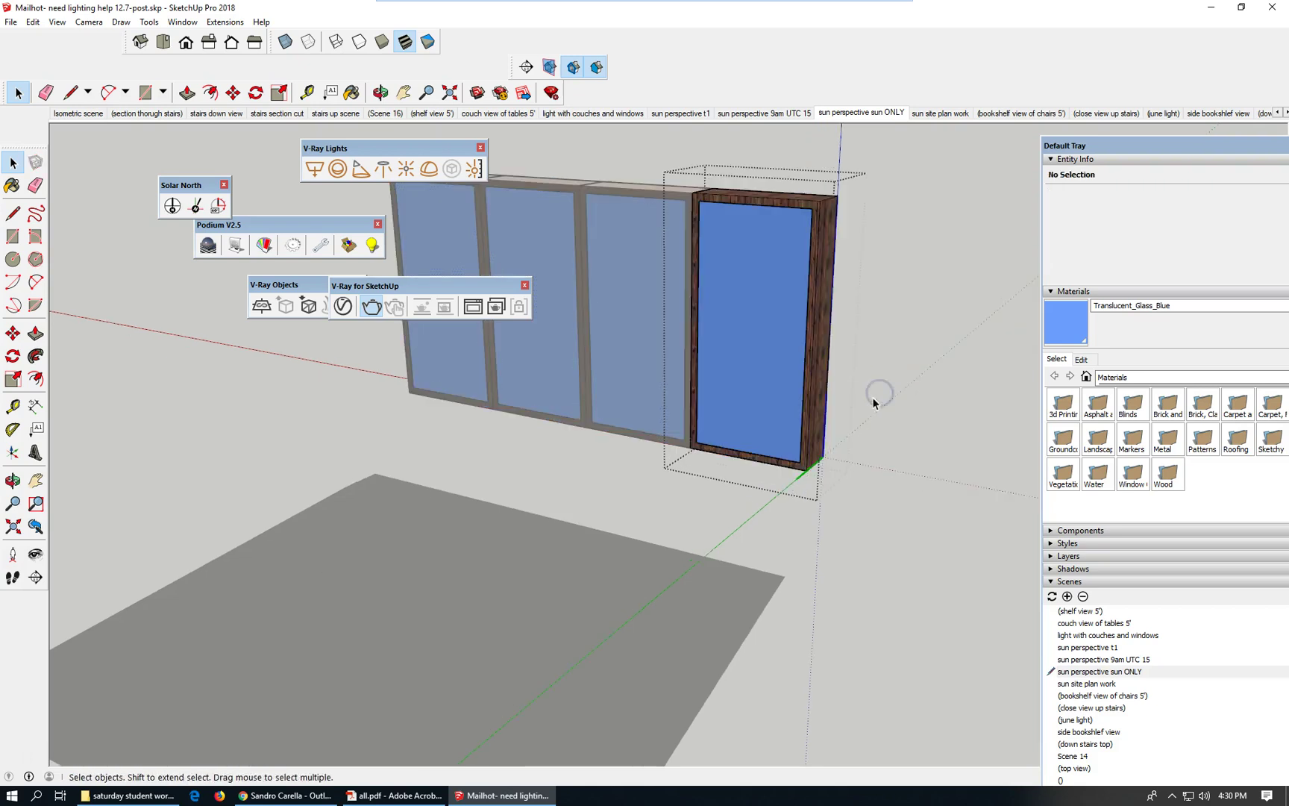
pyautogui.rightClick(873, 403)
pyautogui.click(915, 406)
pyautogui.click(624, 507)
pyautogui.rightClick(702, 523)
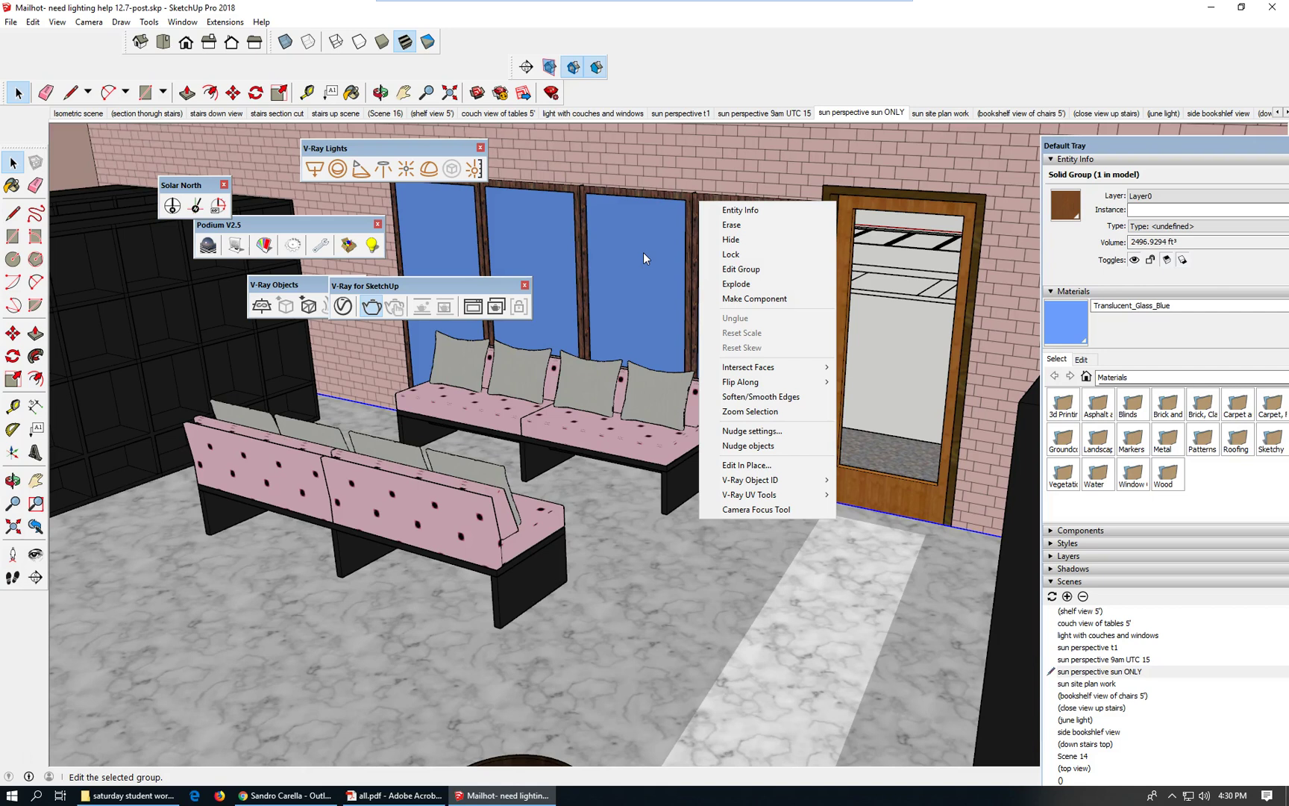
# Step: Open the glass pane component nested in the second window frame from the door and select its face with its edges
pyautogui.click(644, 258)
pyautogui.doubleClick(644, 258)
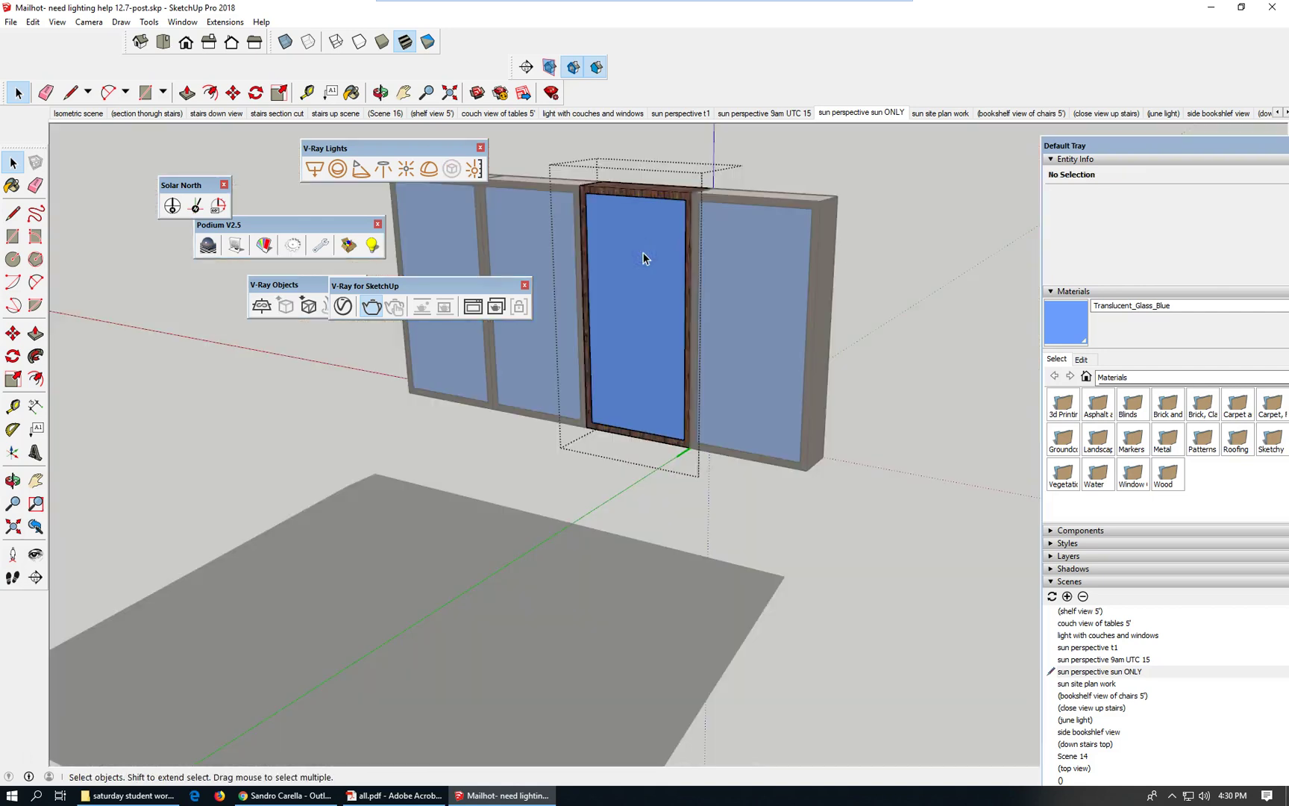
pyautogui.click(644, 258)
pyautogui.doubleClick(644, 258)
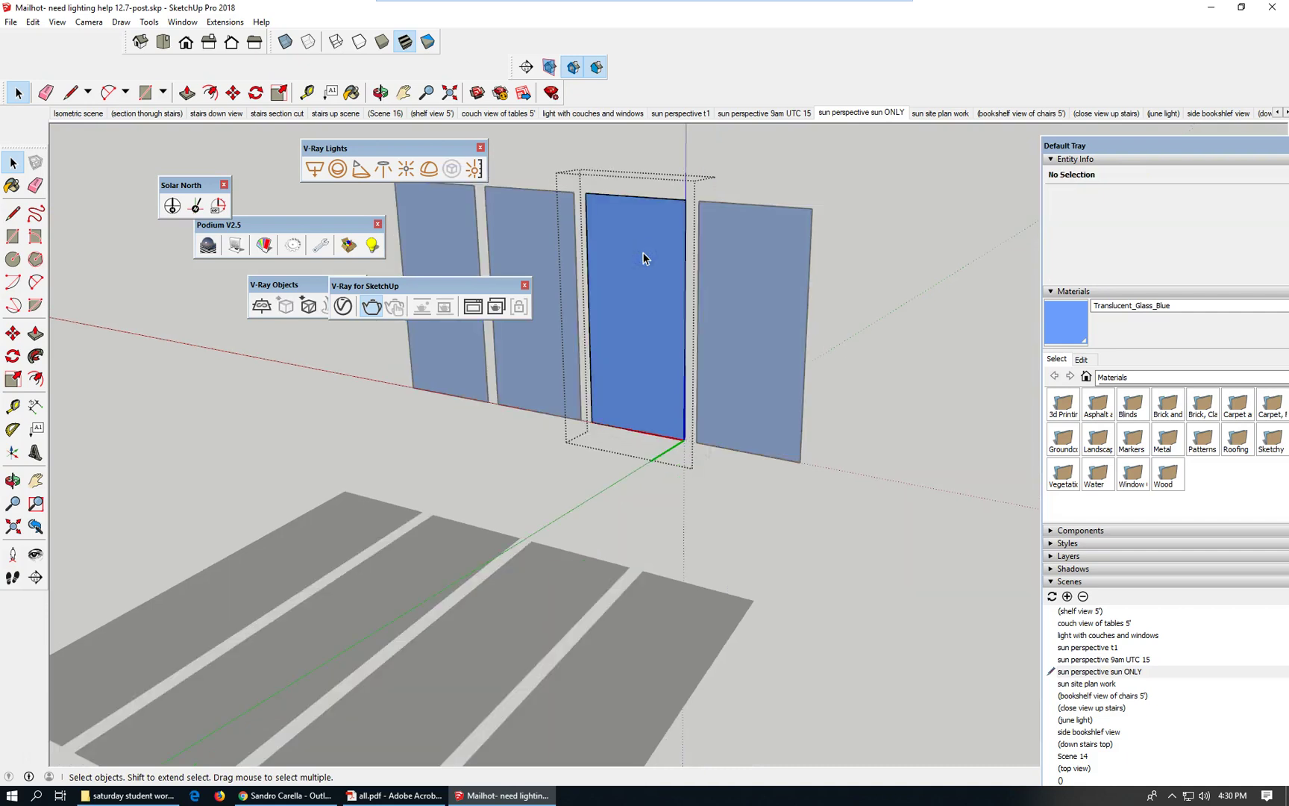
pyautogui.doubleClick(641, 257)
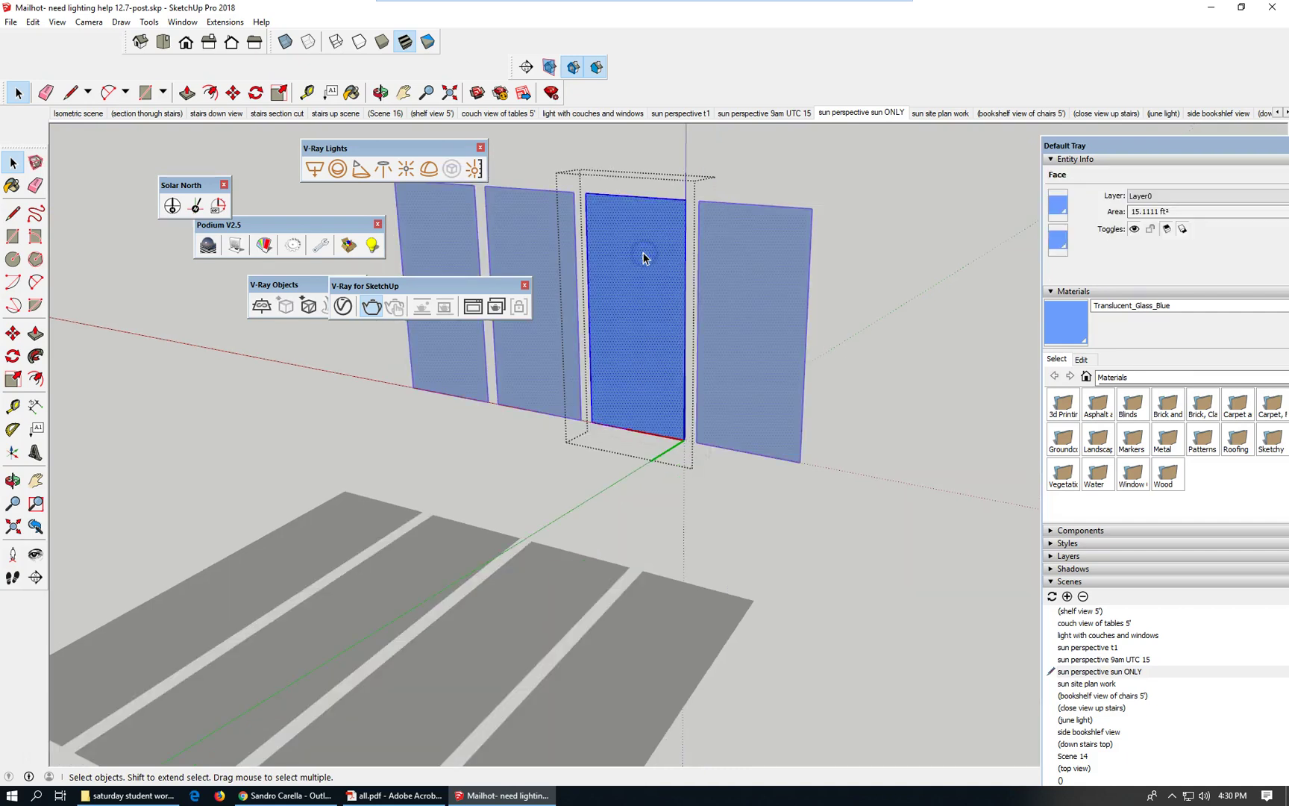
# Step: Find Translucent Glass Gray in the V-Ray Asset Editor's scene materials and apply it to the selected glass pane
pyautogui.click(343, 305)
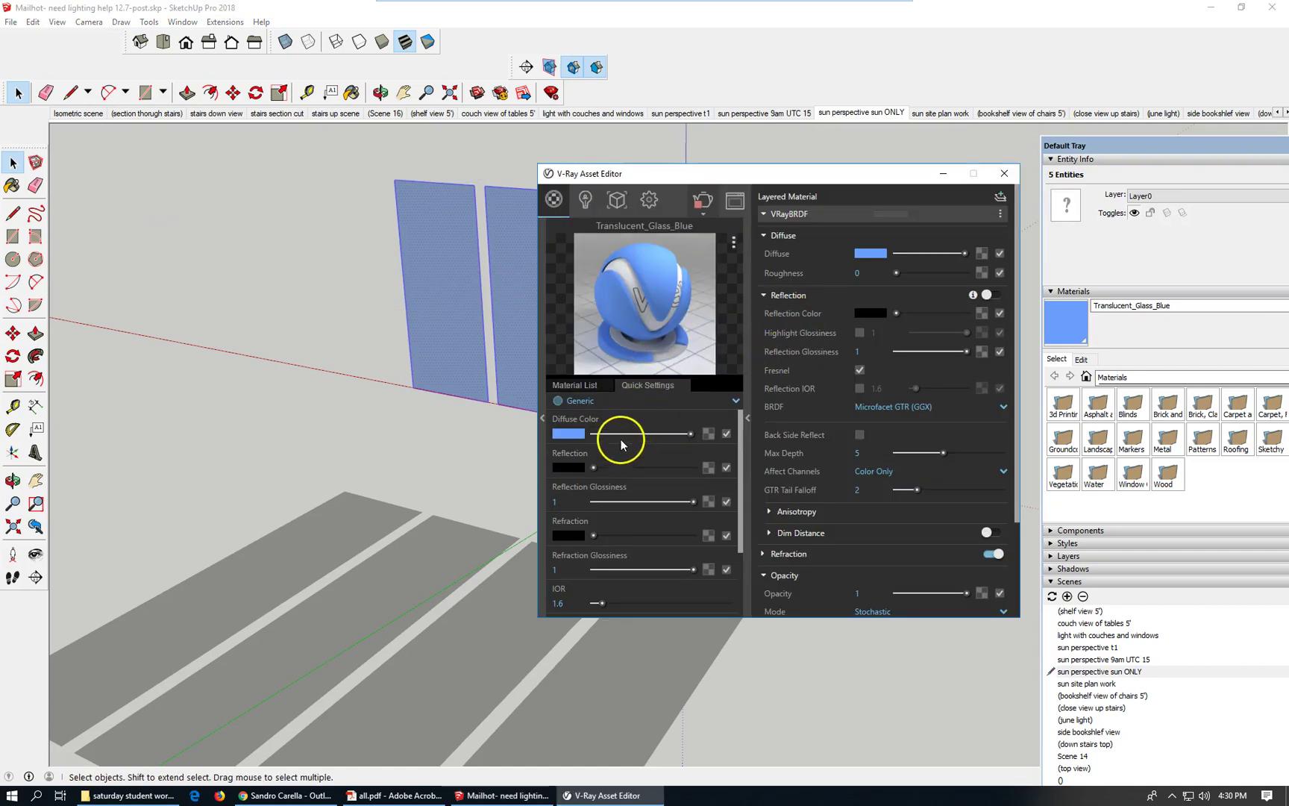
pyautogui.click(591, 385)
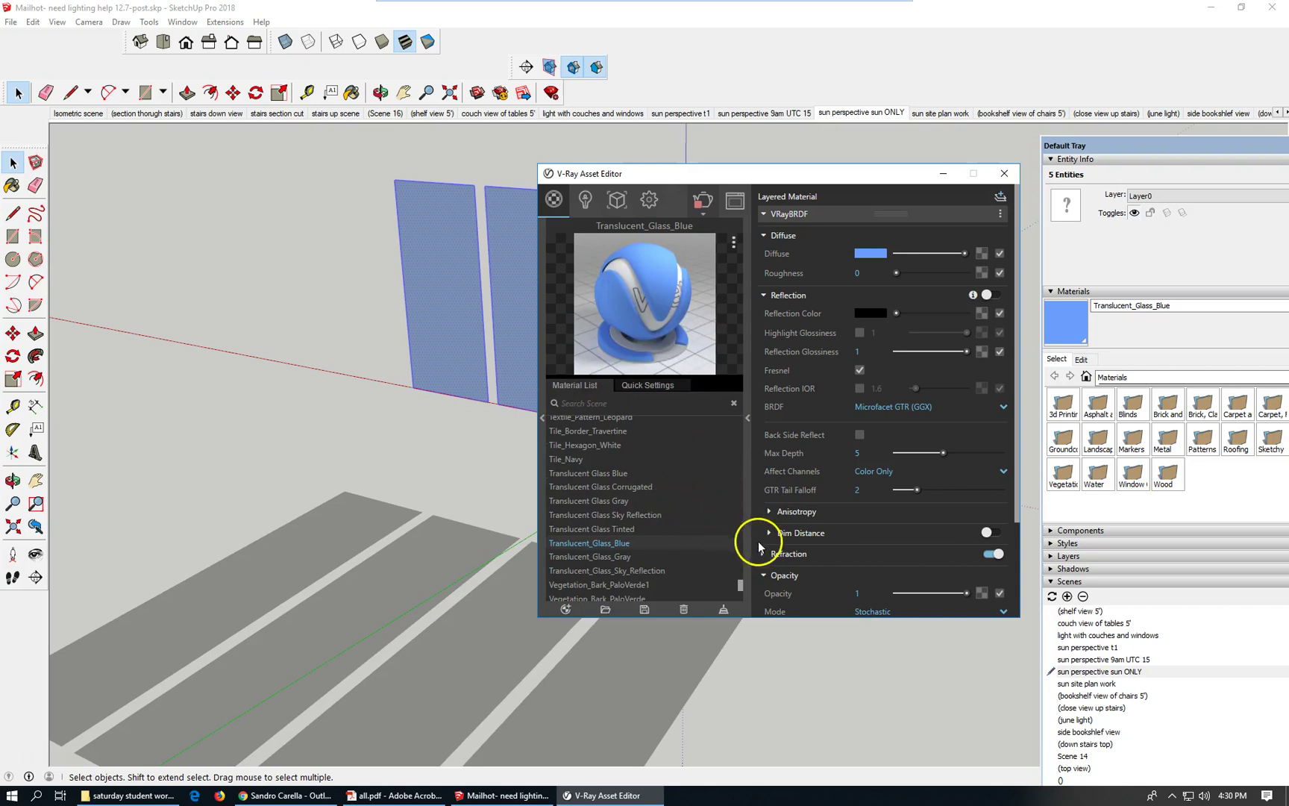
pyautogui.moveTo(742, 581); pyautogui.dragTo(744, 584)
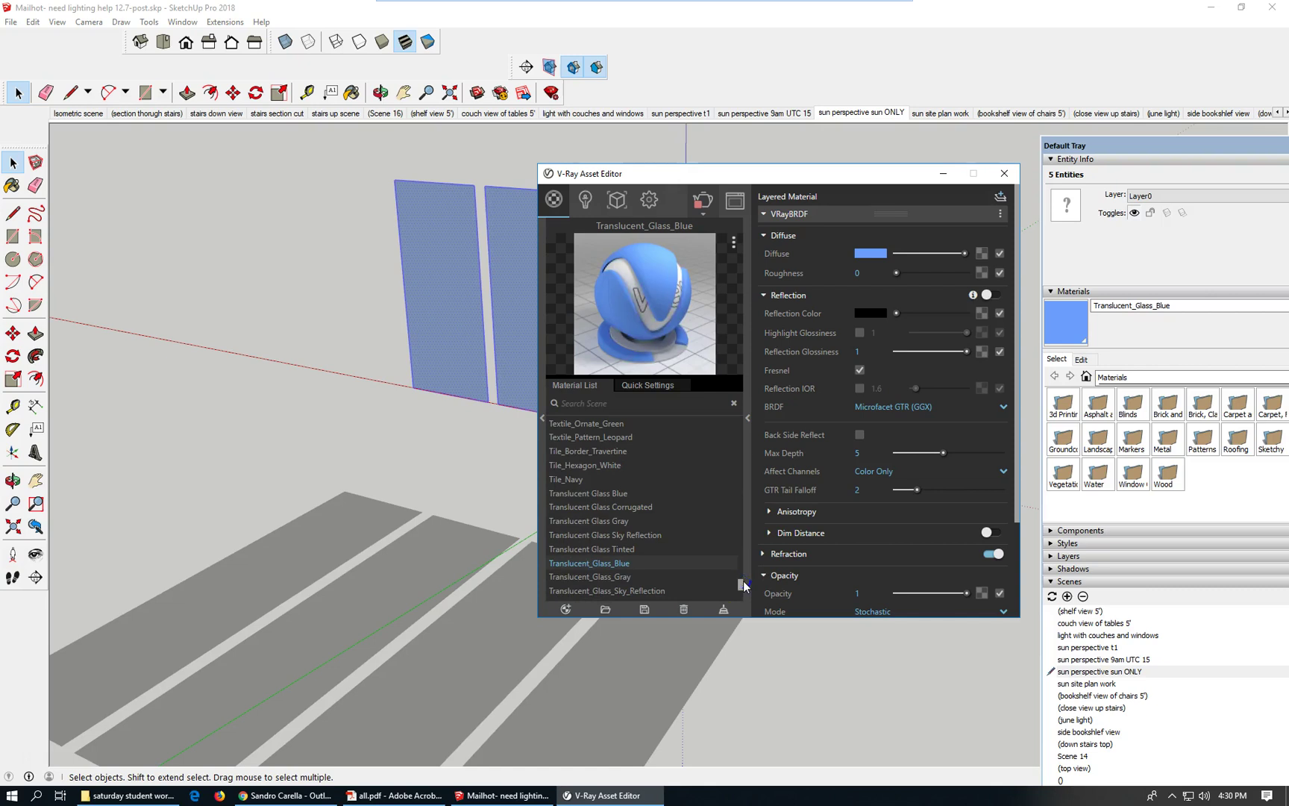
pyautogui.doubleClick(603, 520)
pyautogui.click(725, 381)
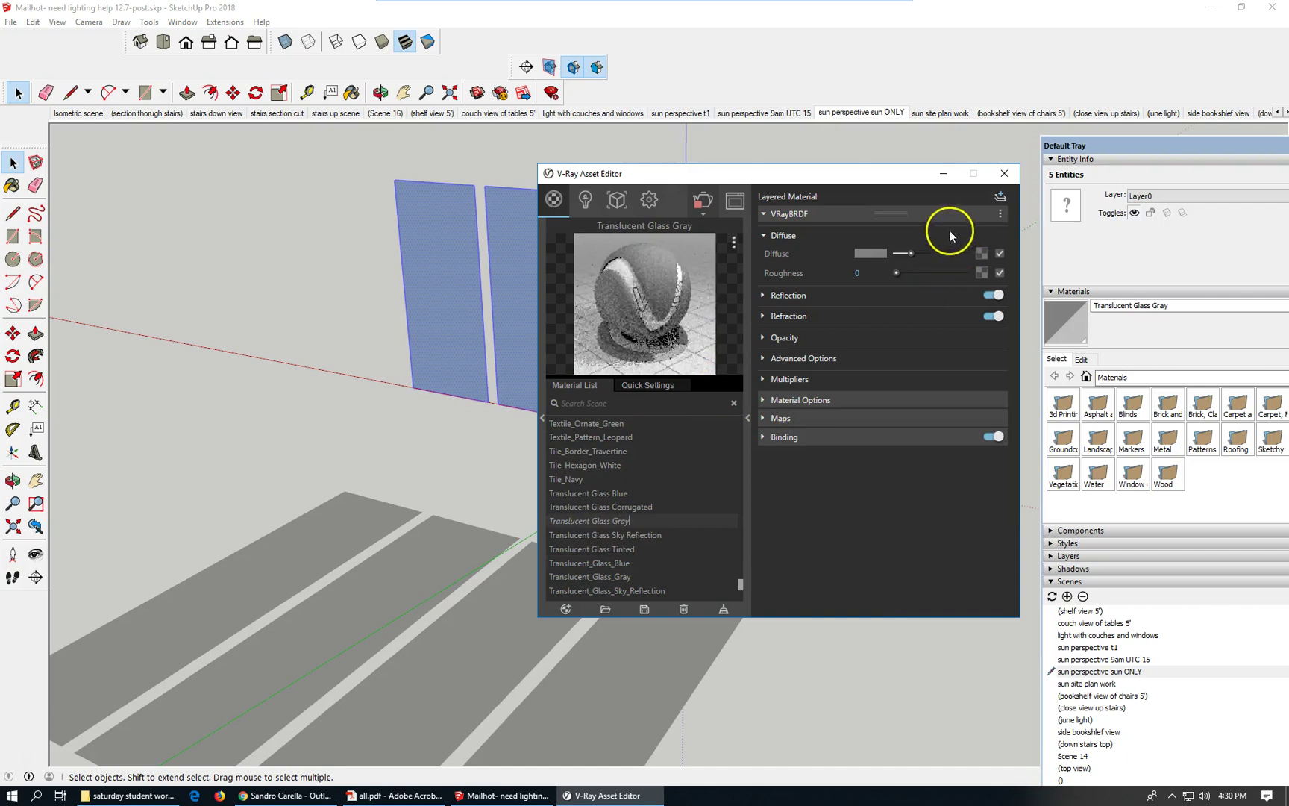
pyautogui.rightClick(661, 525)
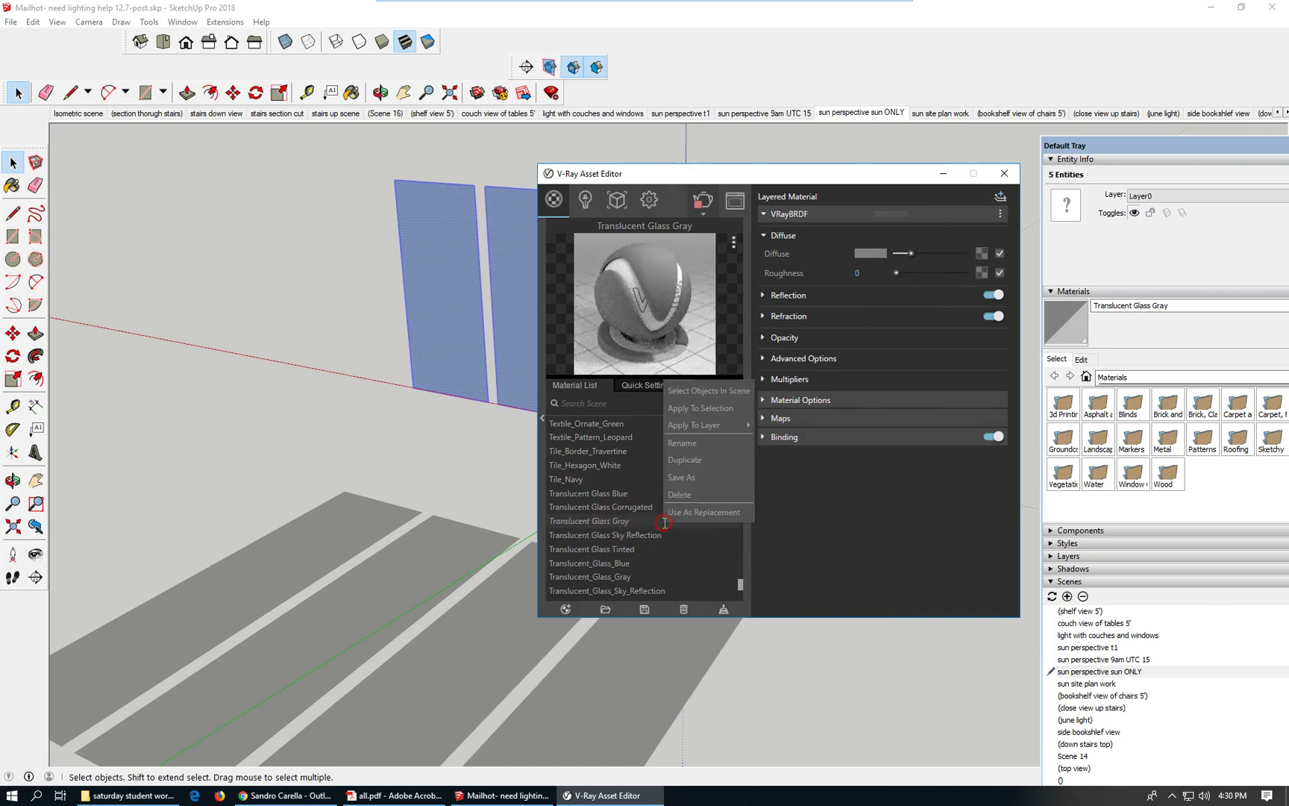
pyautogui.click(728, 412)
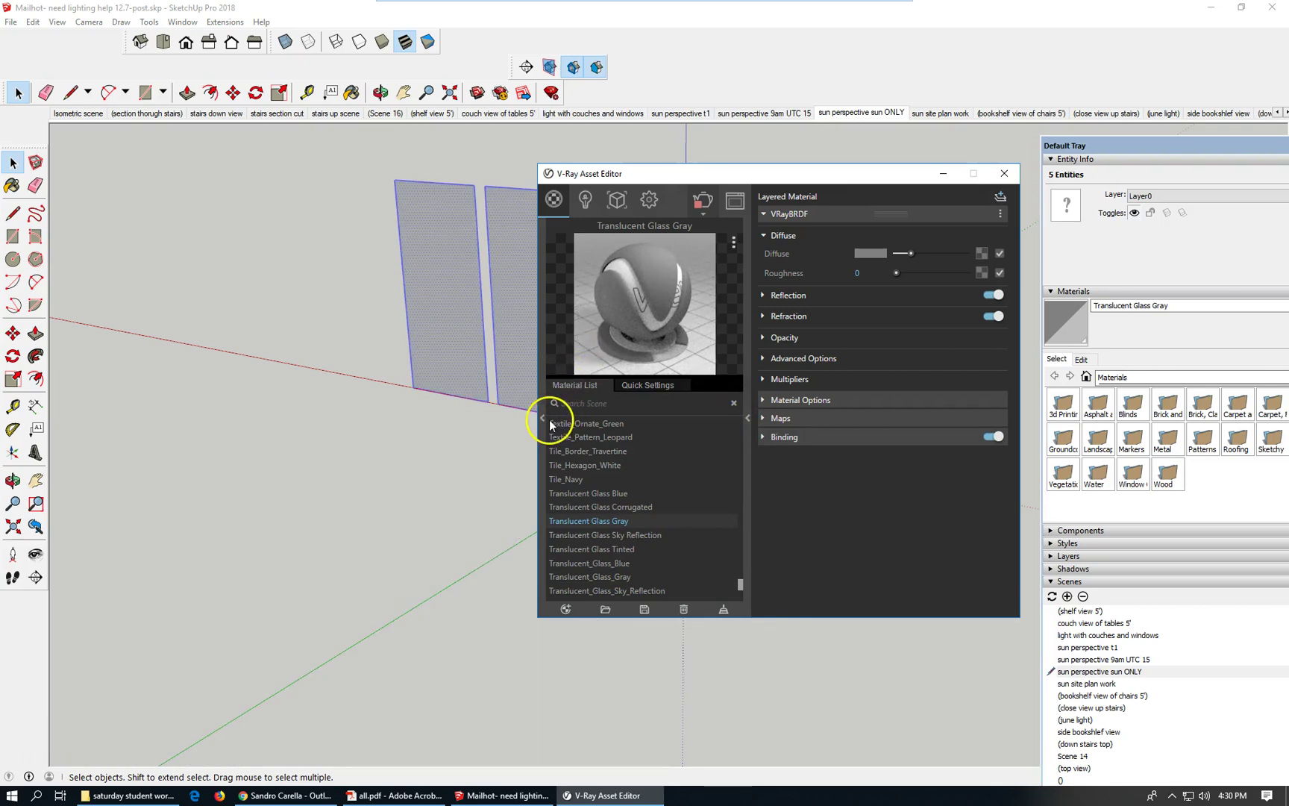
# Step: Review the quick settings and opacity parameters of Translucent Glass Gray, leave them as they are and close the Asset Editor
pyautogui.click(647, 385)
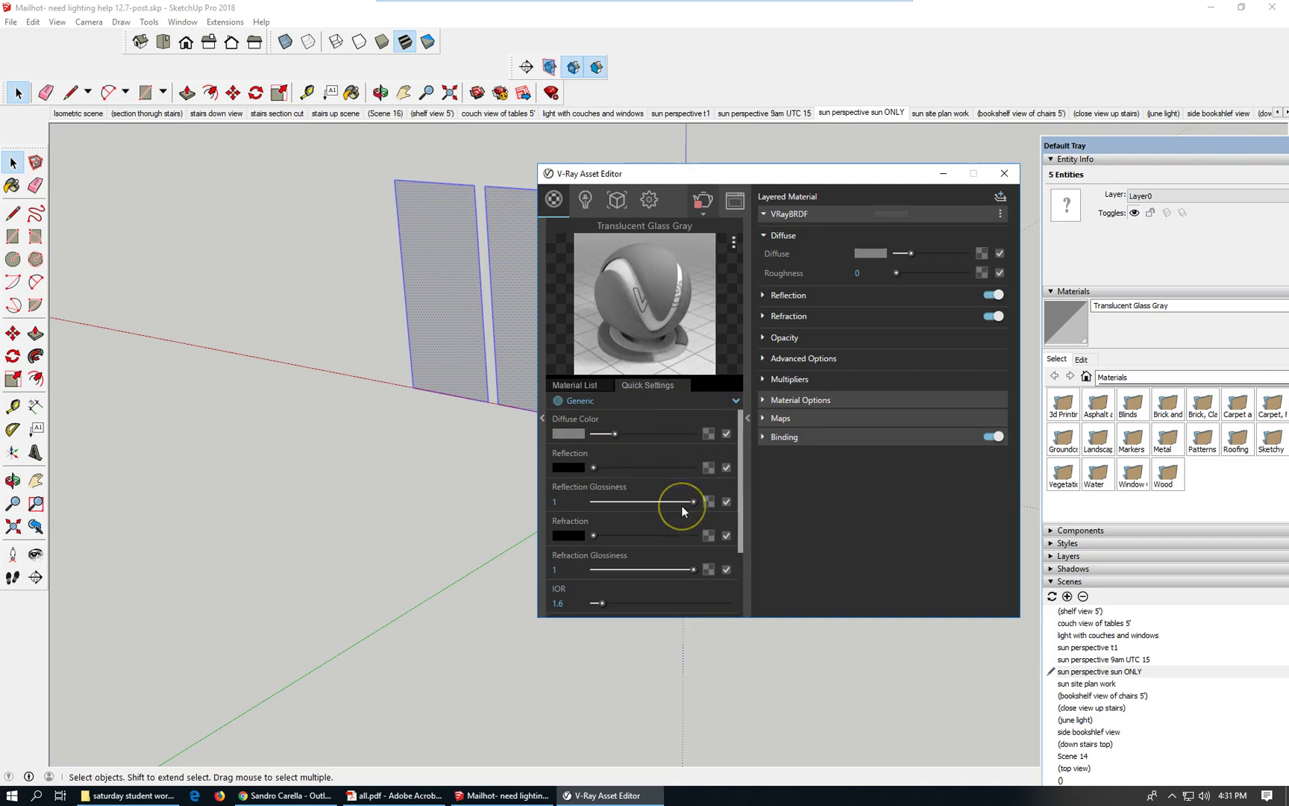
pyautogui.scroll(-3, 682, 495)
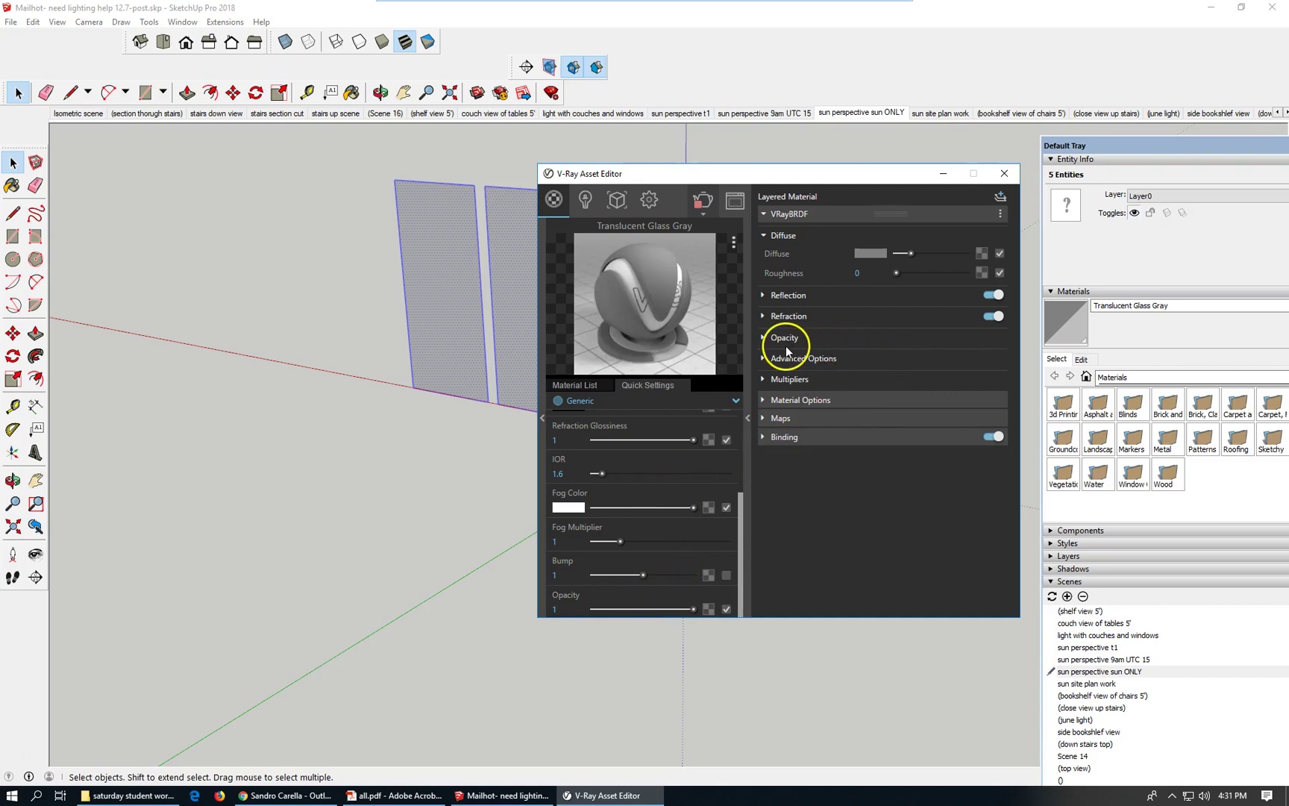
pyautogui.click(764, 338)
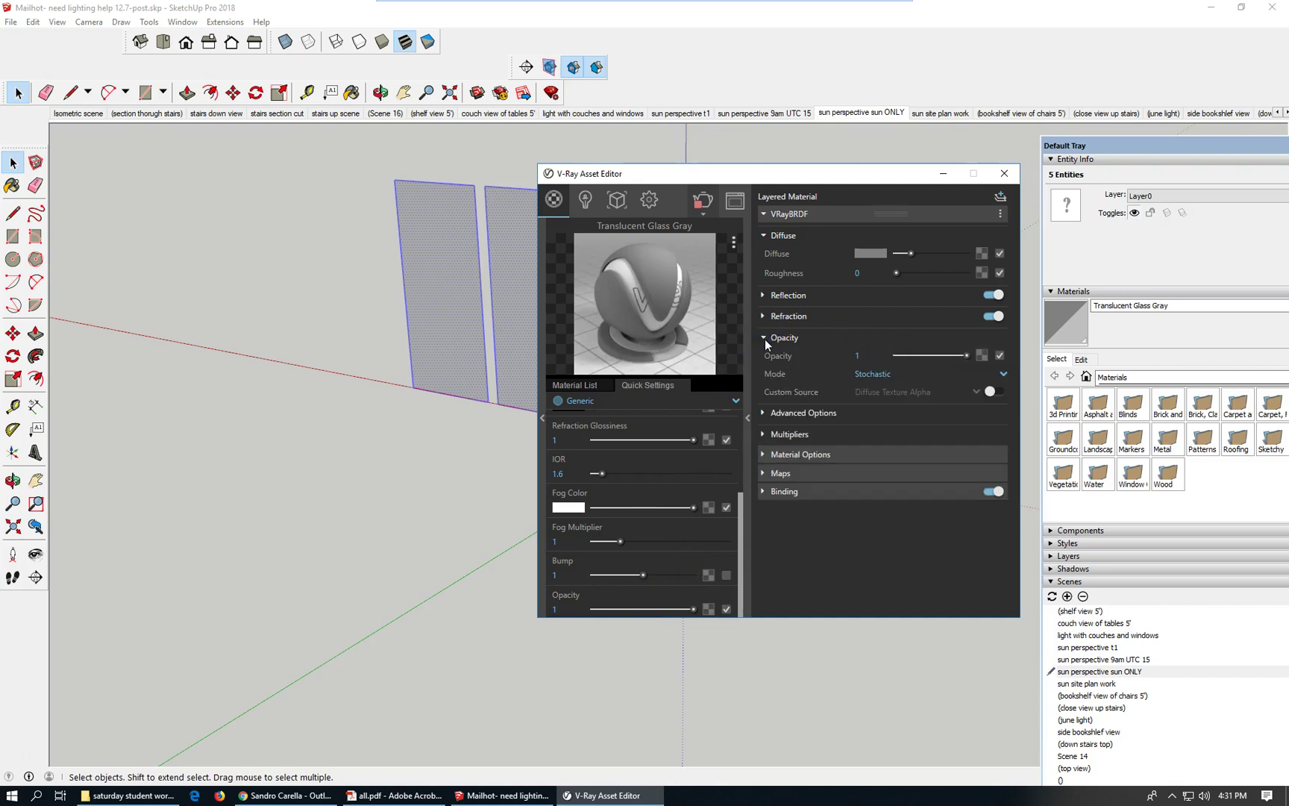
pyautogui.click(1004, 173)
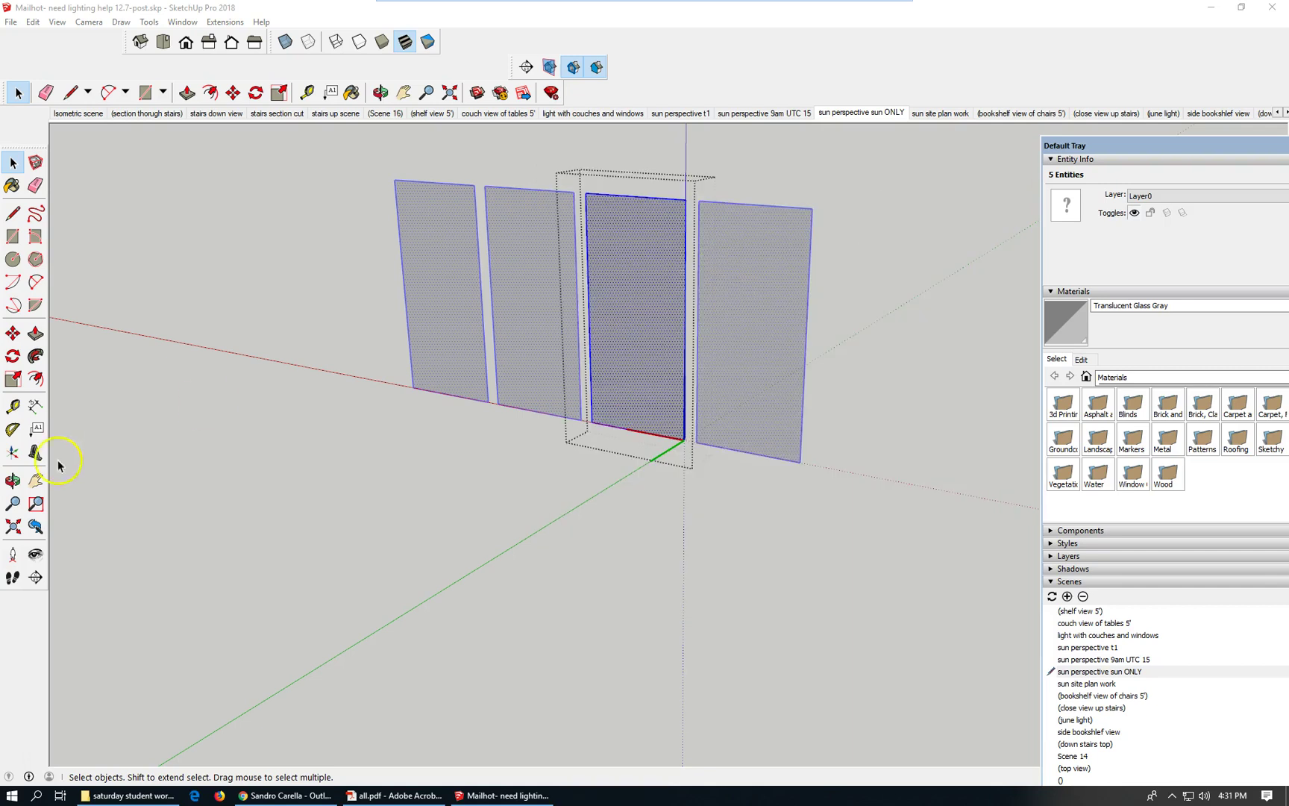
# Step: Close the glass pane component and the window frame component to get back to the full room model
pyautogui.rightClick(530, 461)
pyautogui.click(589, 471)
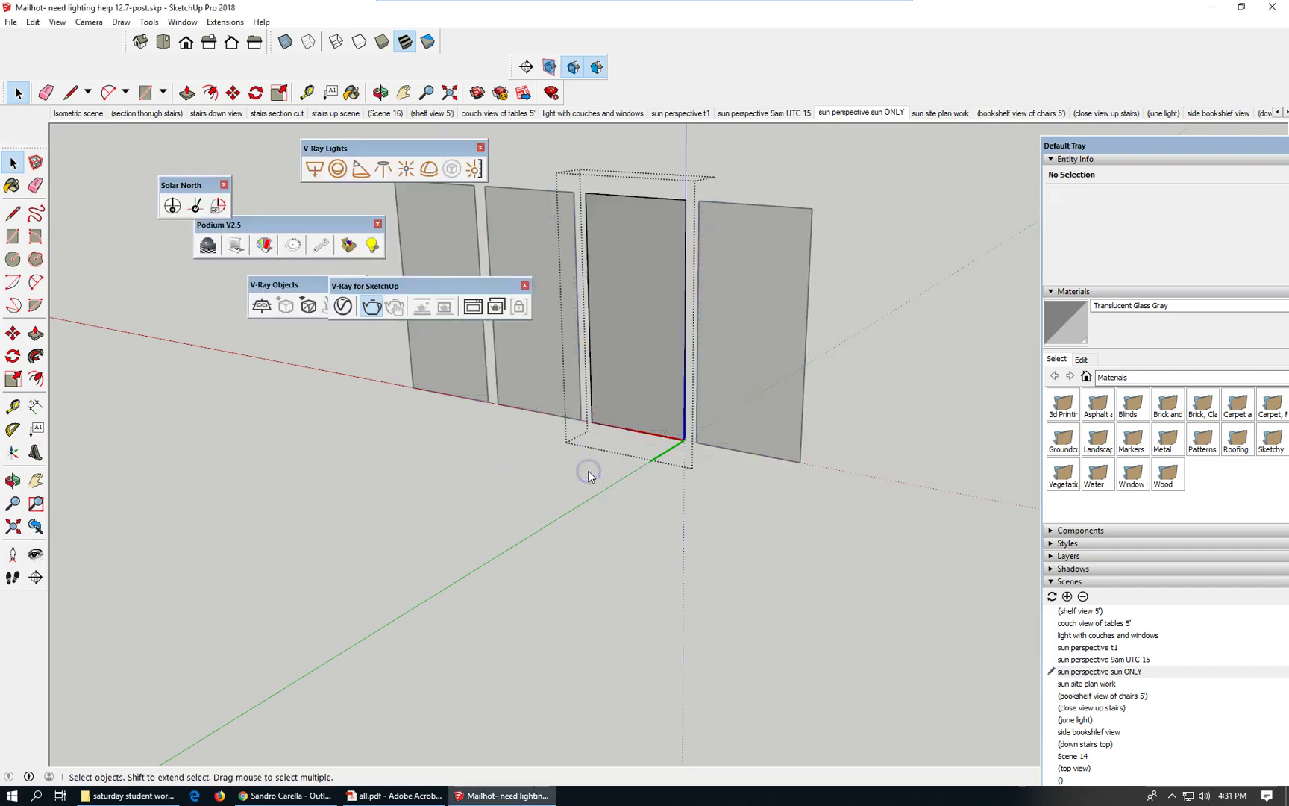
pyautogui.rightClick(588, 469)
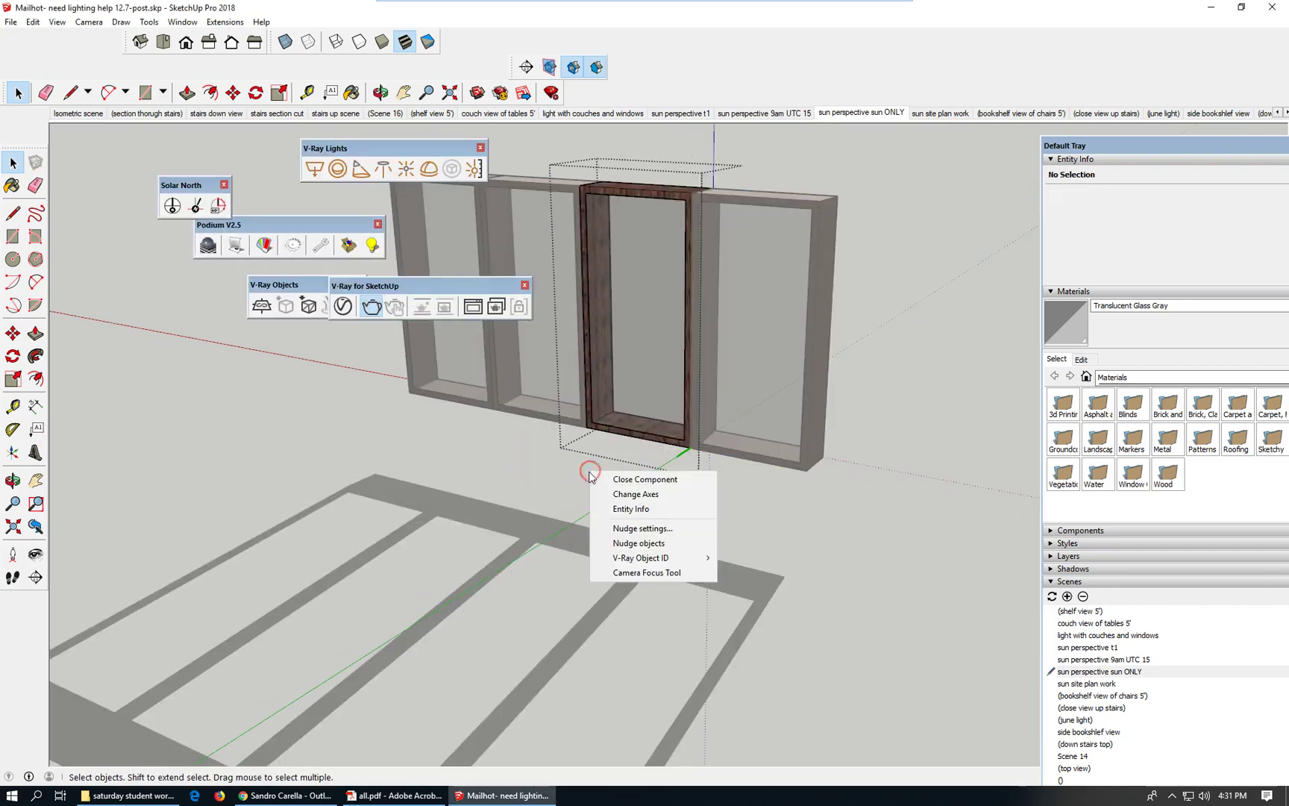
pyautogui.click(657, 482)
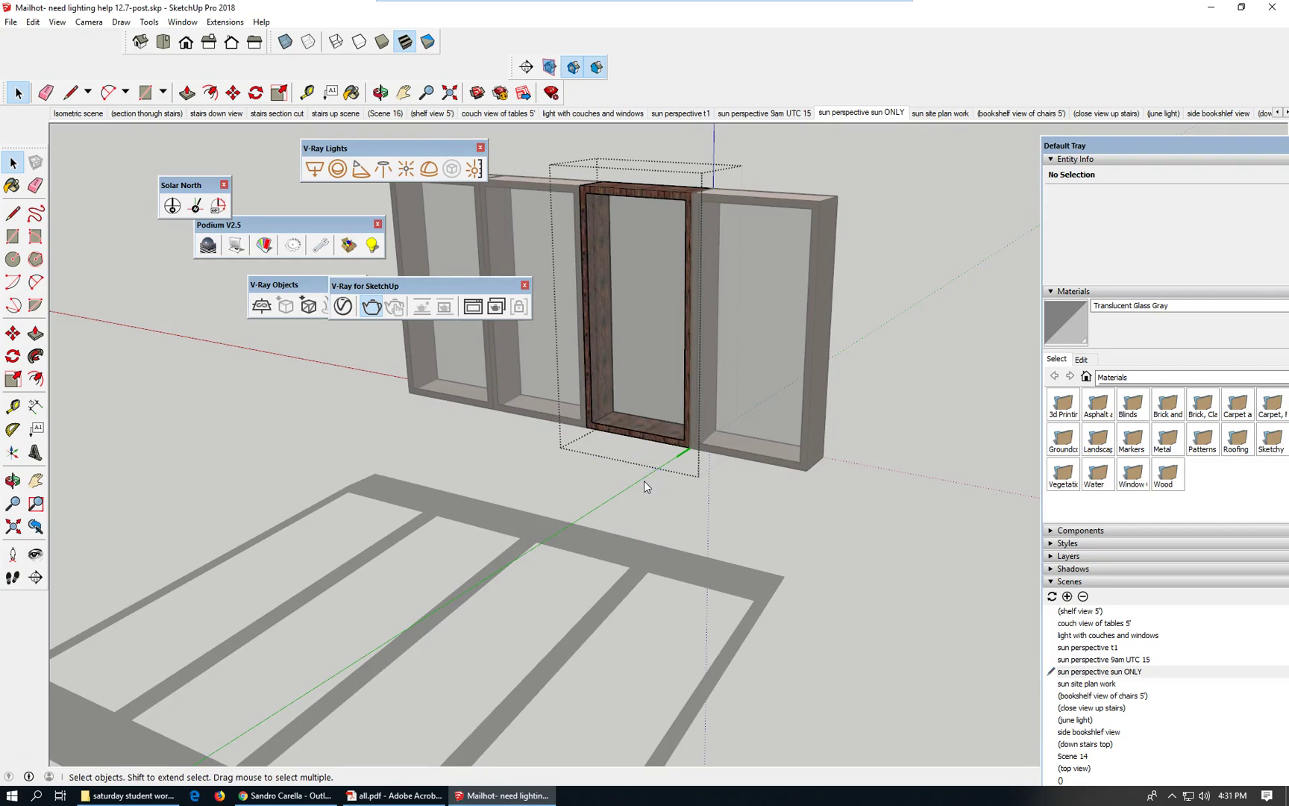
pyautogui.rightClick(847, 510)
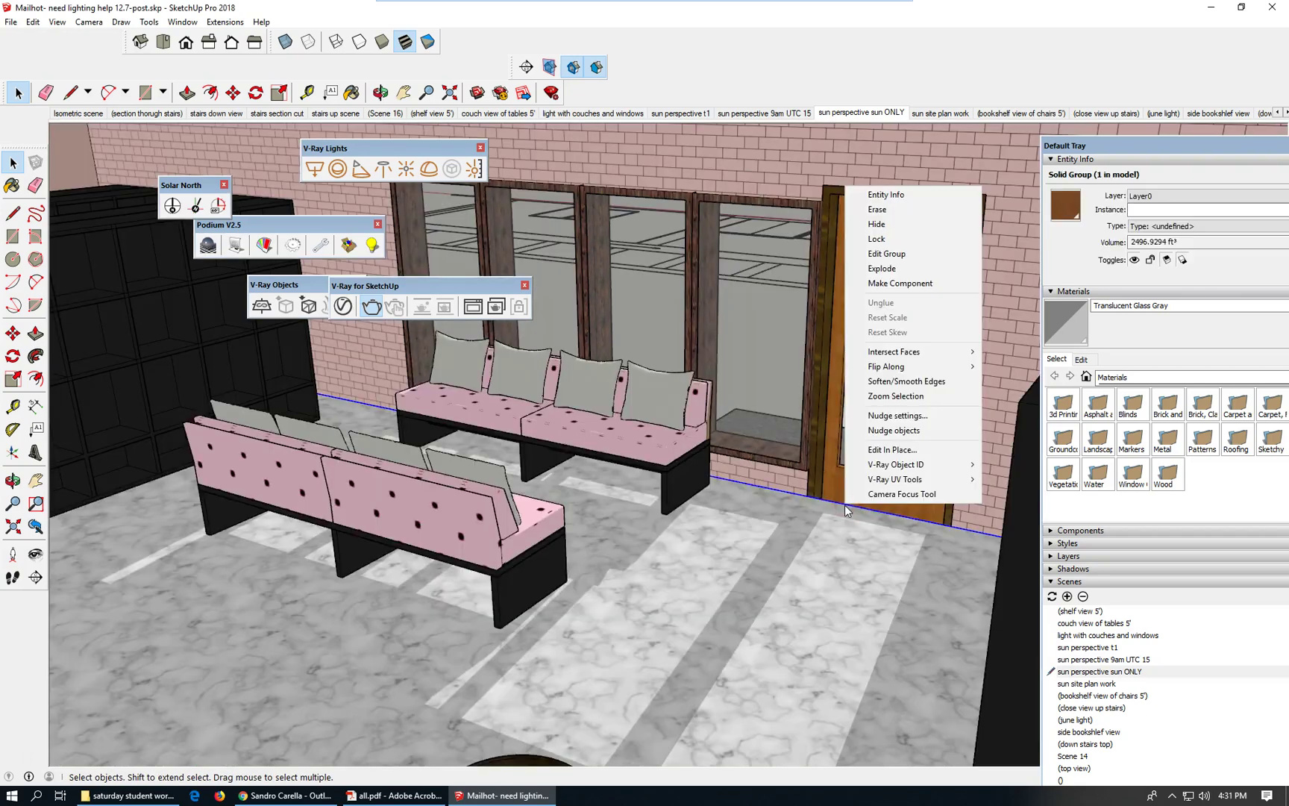
pyautogui.click(755, 622)
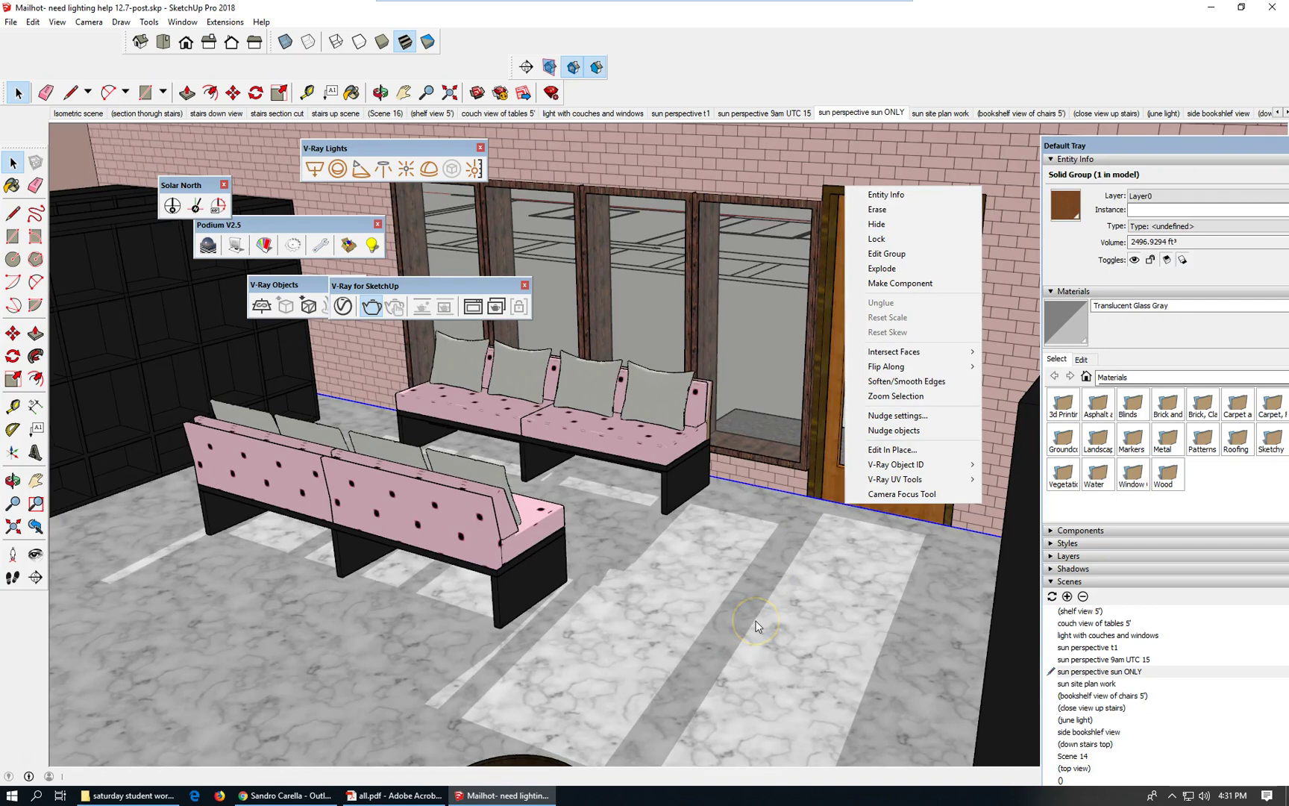
pyautogui.click(818, 296)
pyautogui.click(729, 544)
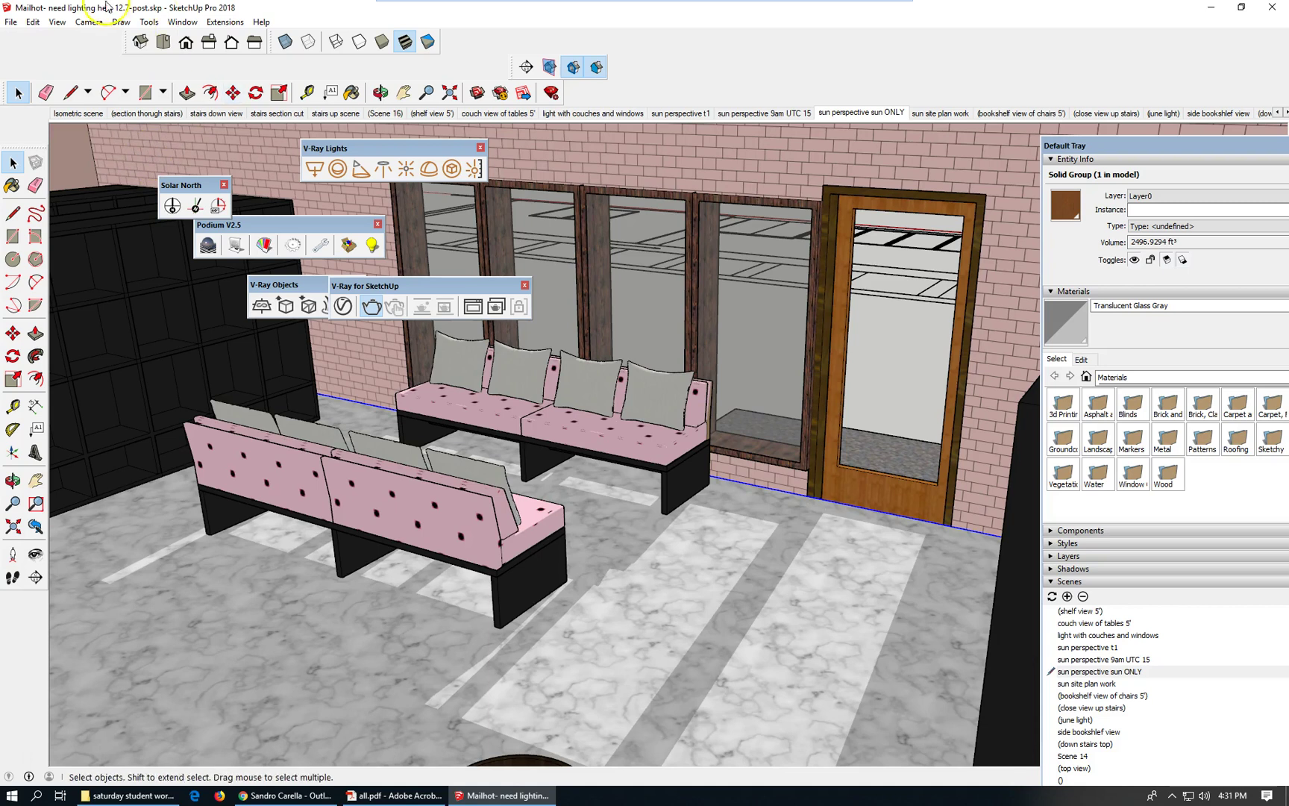
# Step: Save the model and start a V-Ray render of the sun perspective sun ONLY view with nothing selected
pyautogui.click(11, 22)
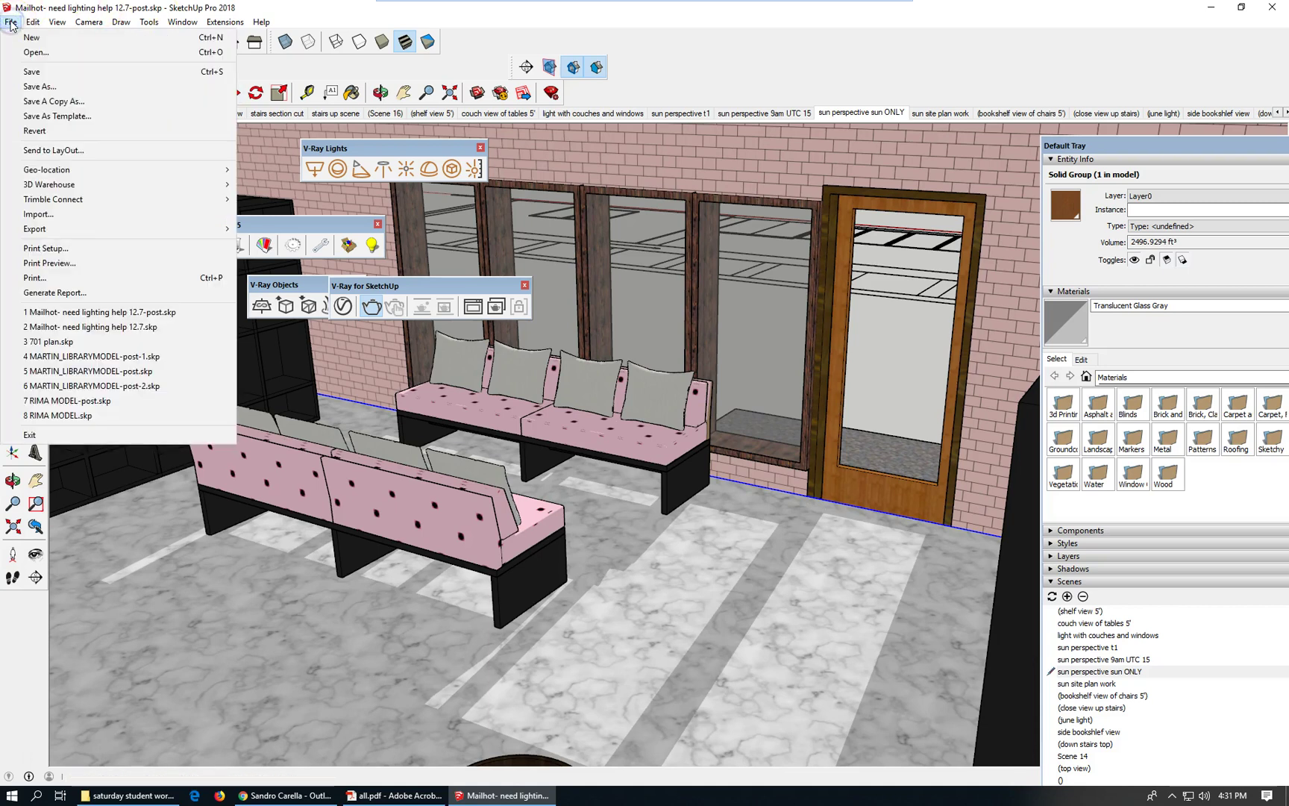
pyautogui.click(60, 70)
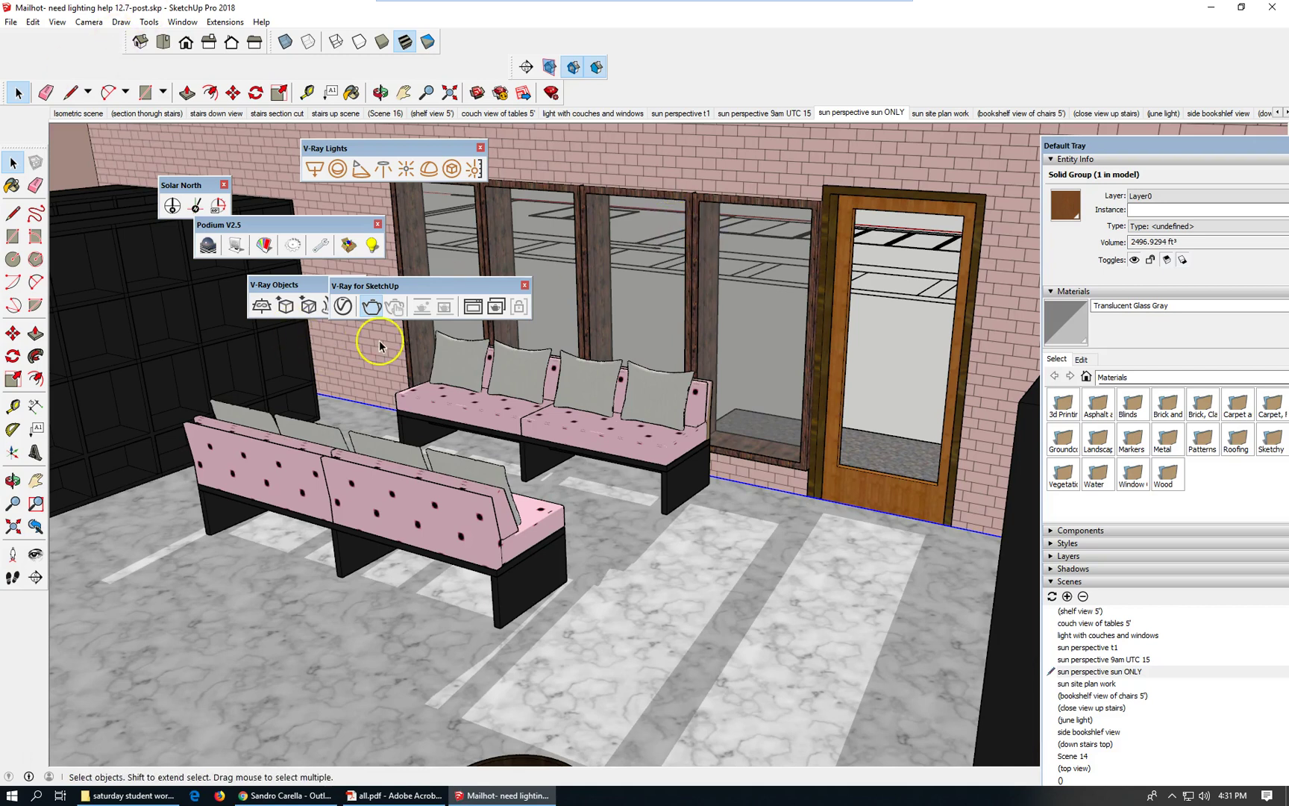
pyautogui.click(931, 370)
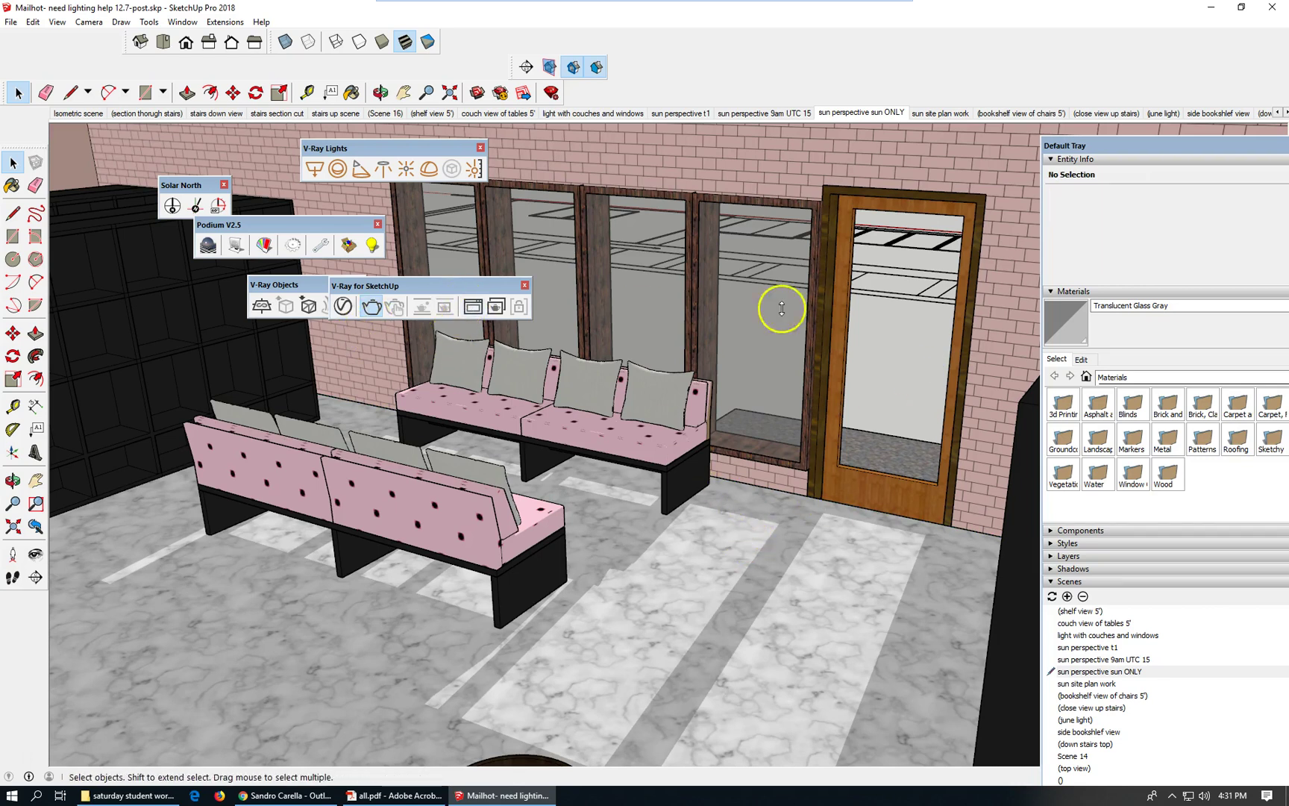
pyautogui.click(372, 308)
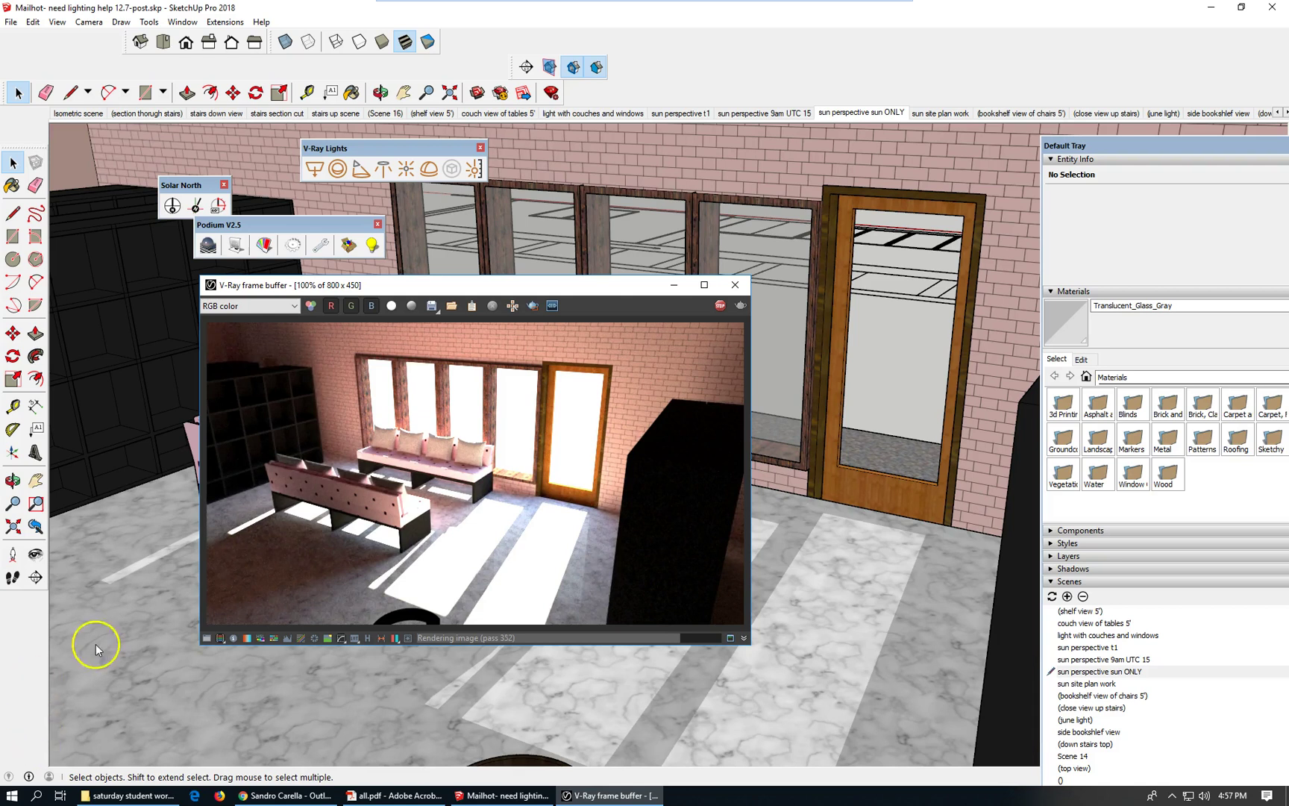
# Step: Save the rendered image as a PNG in the workshop files folder, named with the student's first name followed by "12.7 natural light"
pyautogui.click(431, 305)
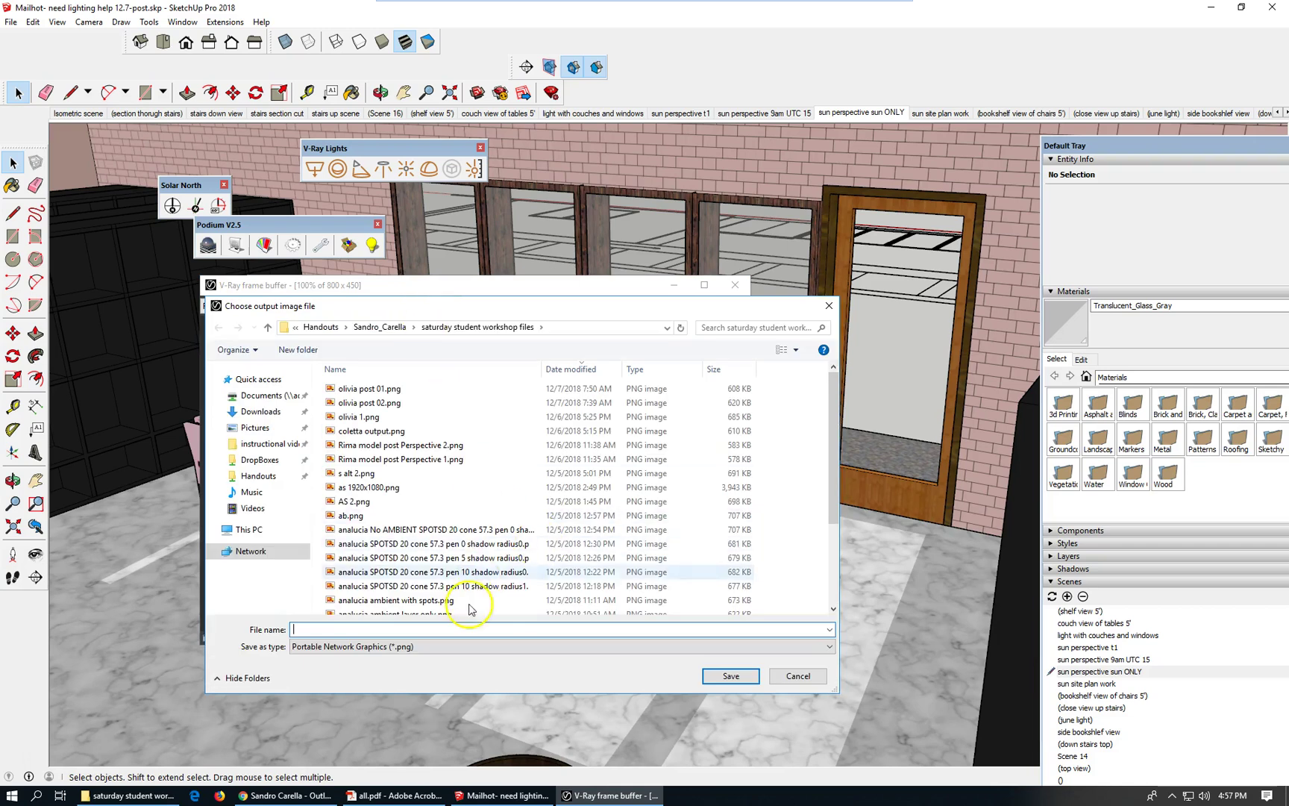
pyautogui.write('sophie')
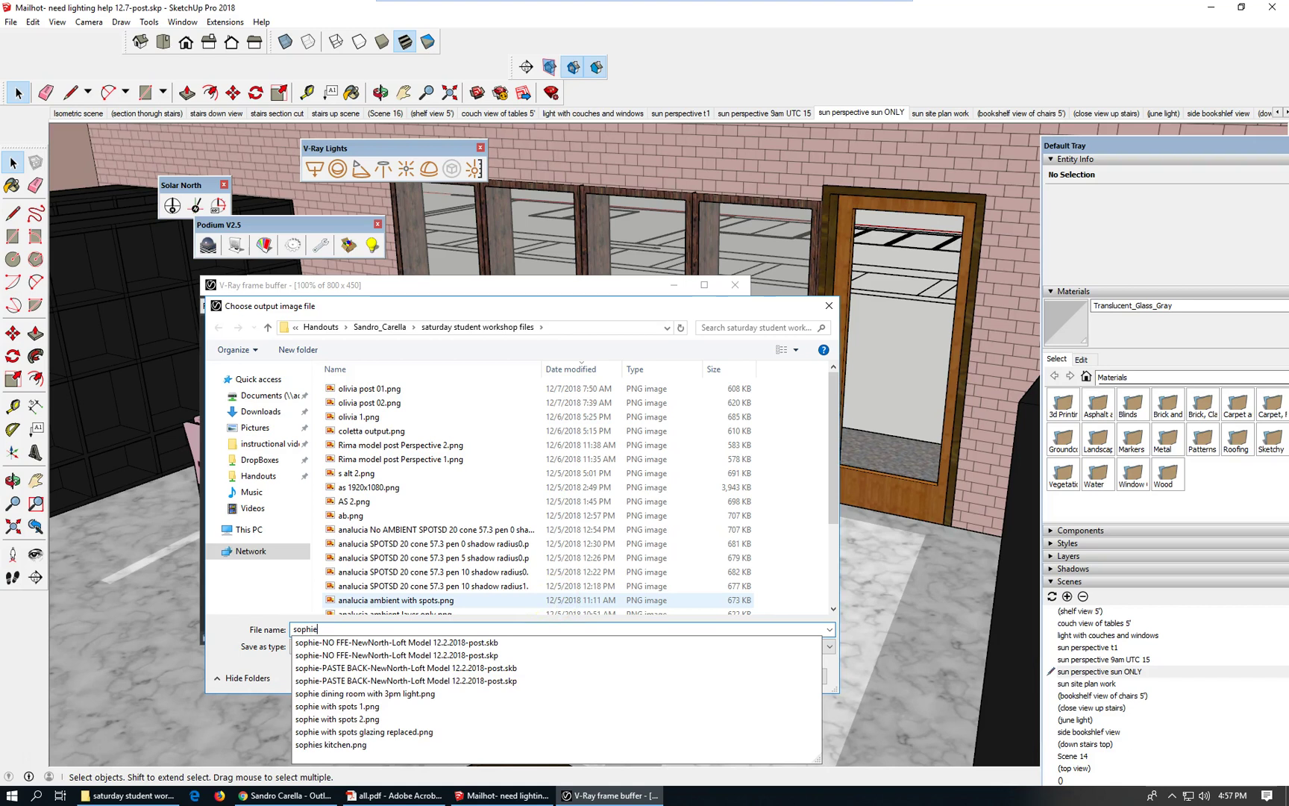
pyautogui.write(' 12.6')
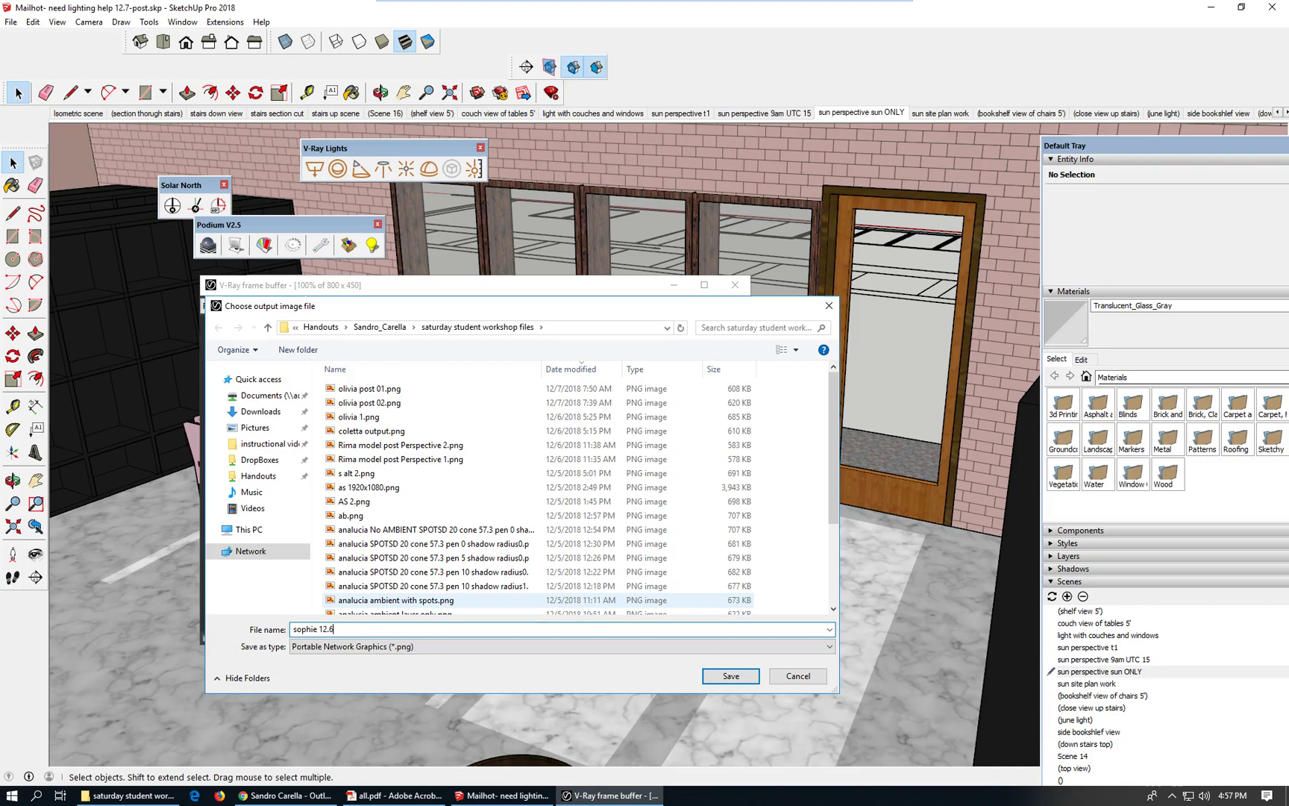
pyautogui.press('BackSpace')
pyautogui.write('67')
pyautogui.press('BackSpace')
pyautogui.press('BackSpace')
pyautogui.write('7 natural light')
pyautogui.press('Return')
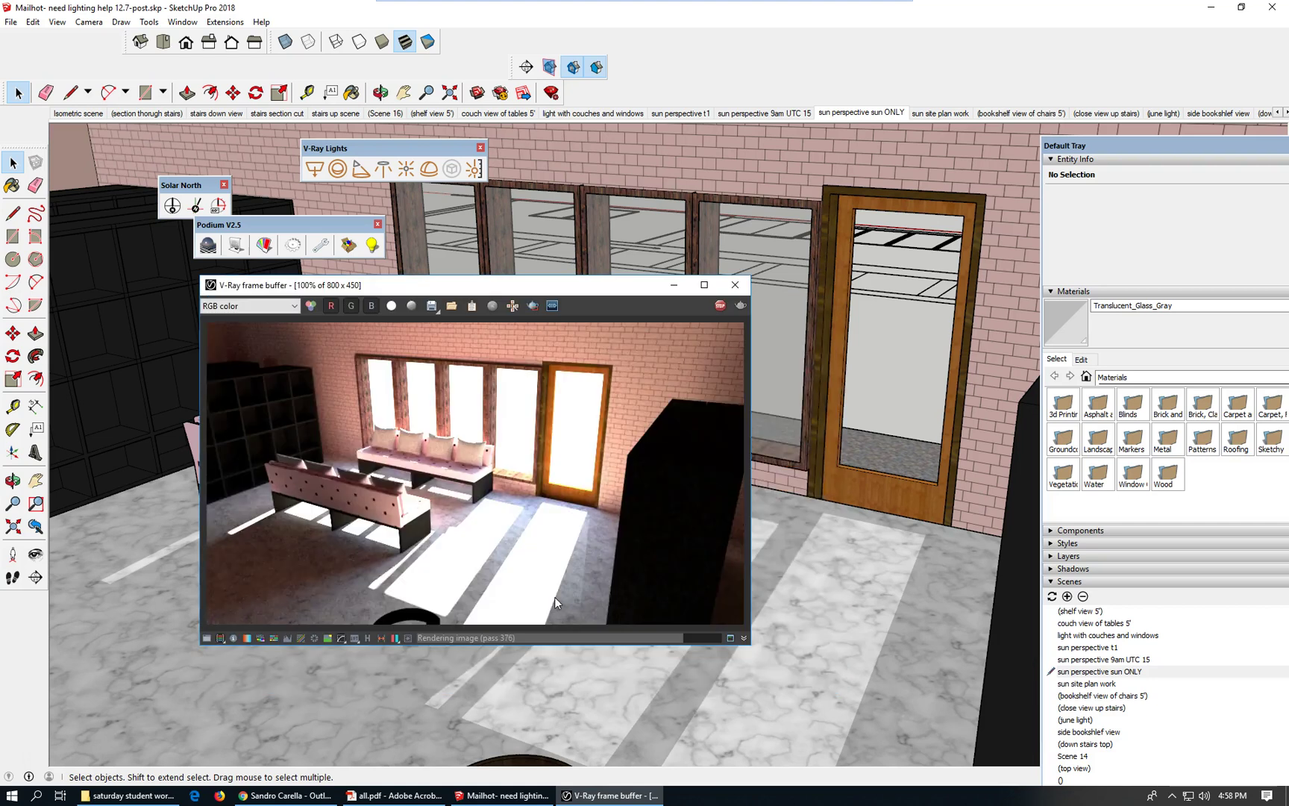